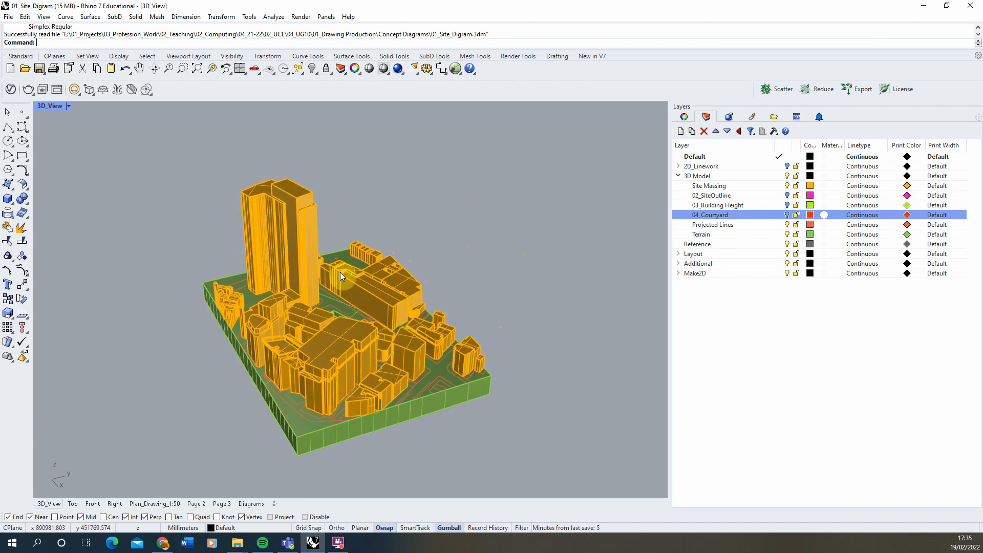
Examine the 3D site model and the empty plot between its buildings from several angles.
right_click_drag(386, 367, 380, 283)
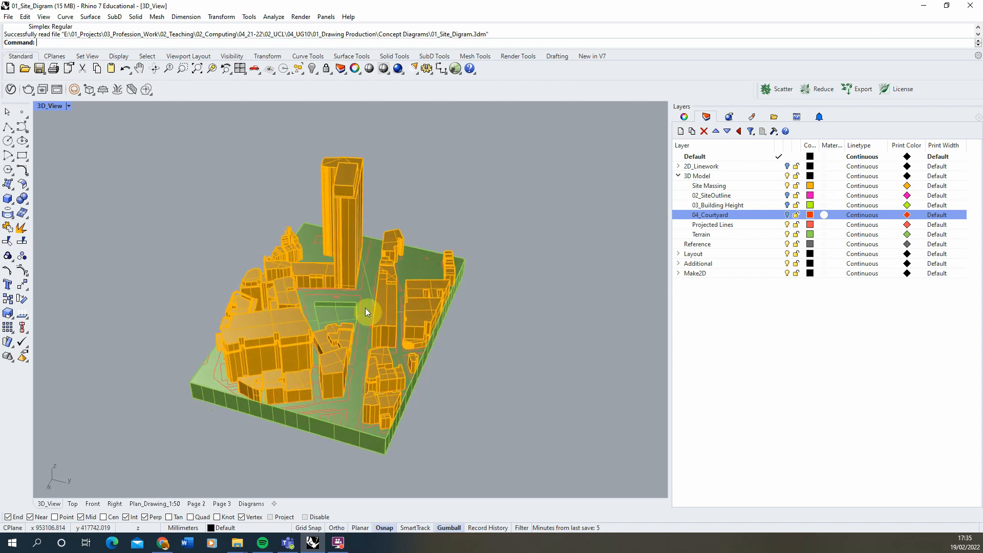
right_click_drag(333, 415, 312, 385)
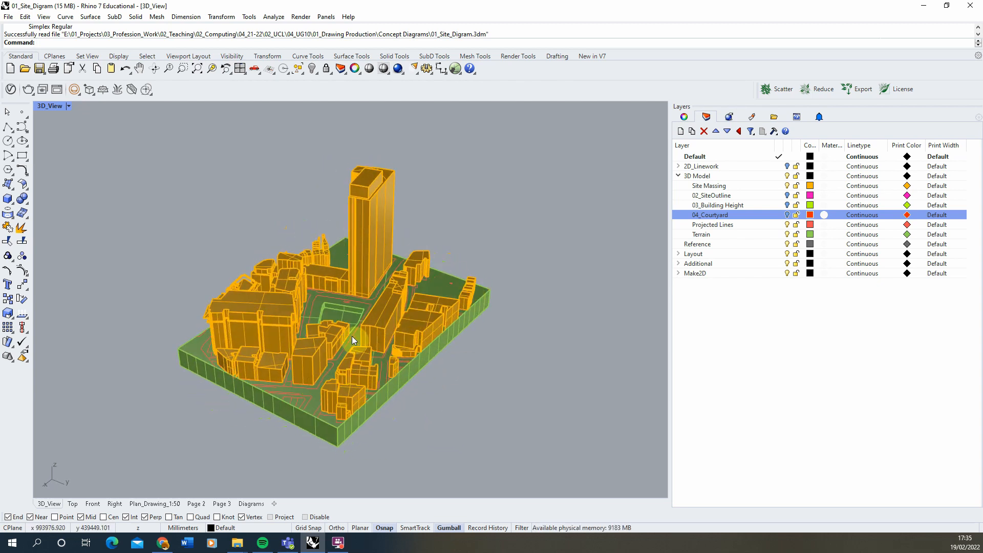
right_click_drag(347, 313, 421, 321)
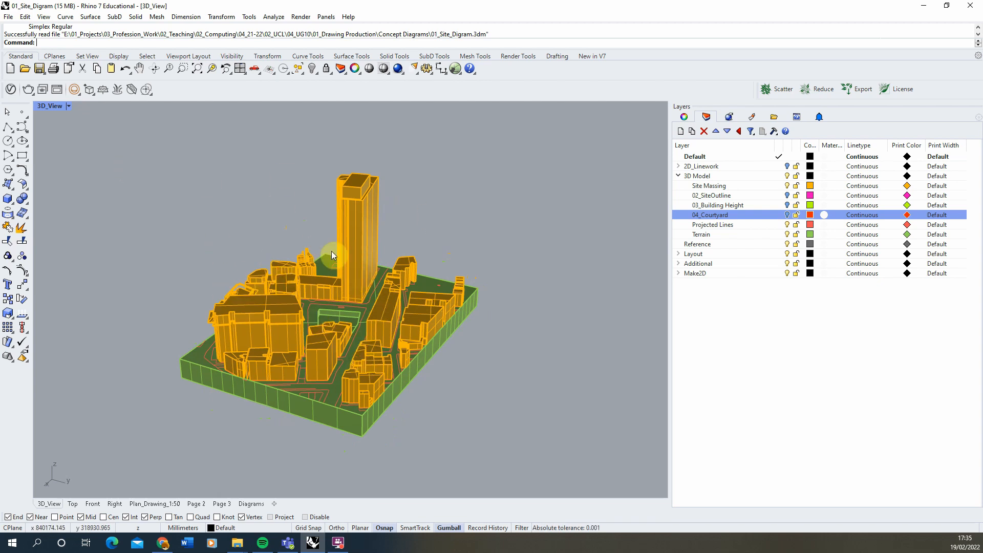
right_click_drag(331, 254, 325, 271)
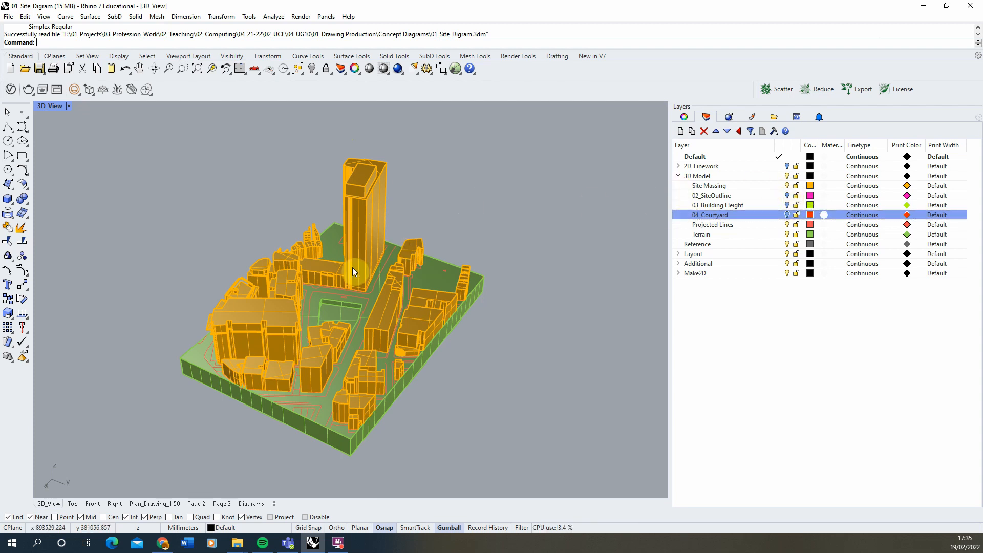
scroll(325, 316, "up", 3)
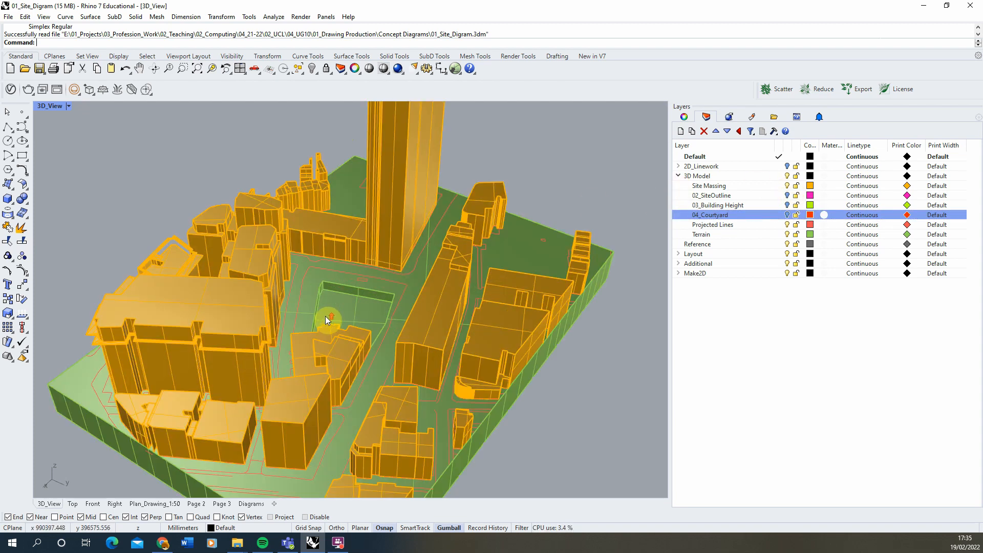
left_click(361, 315)
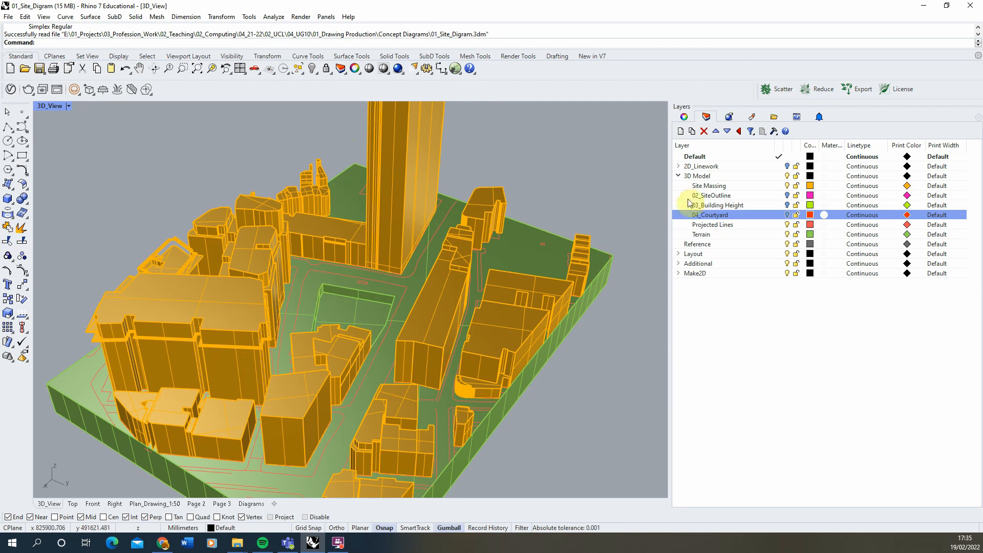
Show the 02_SiteOutline and 03_Building Height layers to view the proposed volumes on the plot.
left_click(787, 195)
right_click_drag(336, 316, 314, 315)
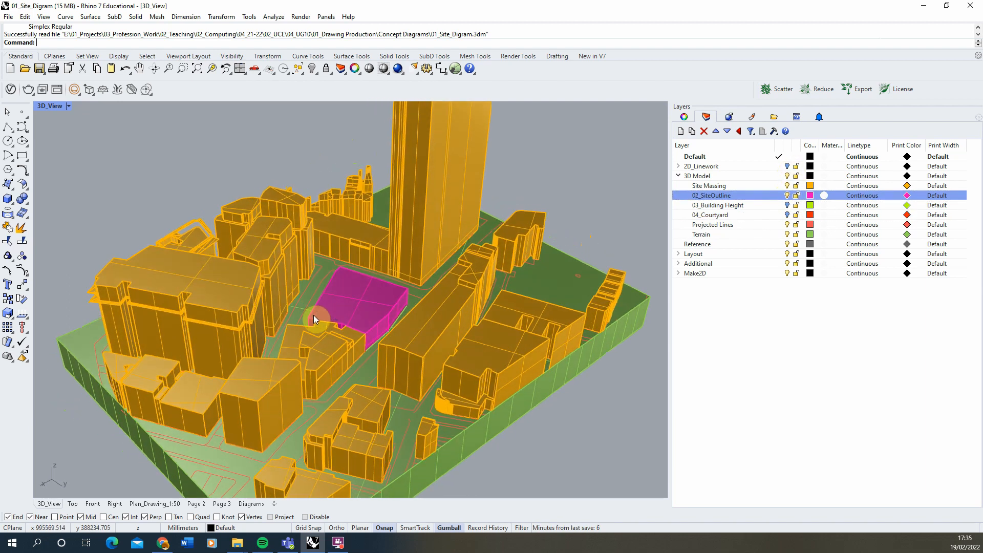
left_click(788, 206)
right_click_drag(280, 317, 366, 284)
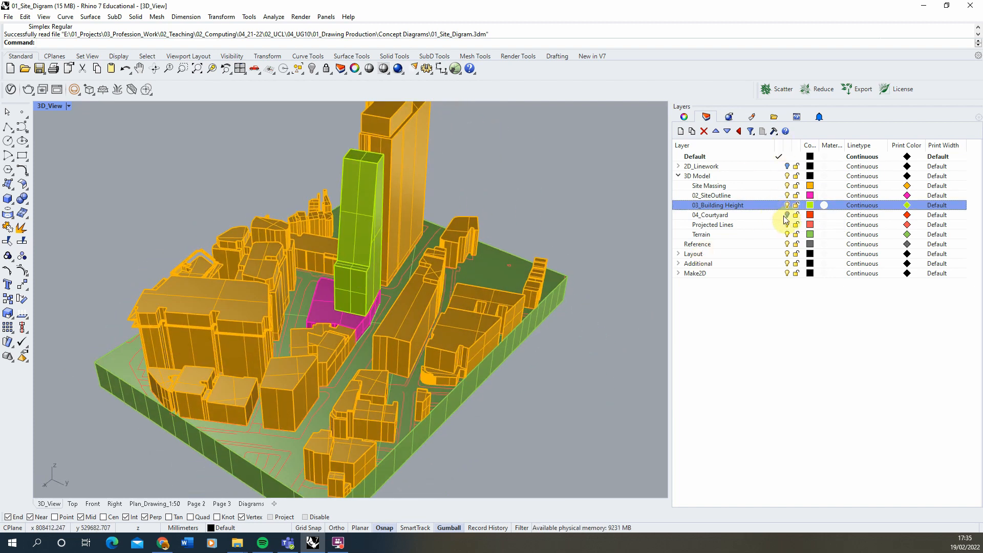
Show the 04_Courtyard layer and hide 03_Building Height and 02_SiteOutline to view the courtyard massing alone.
left_click(788, 215)
left_click(787, 205)
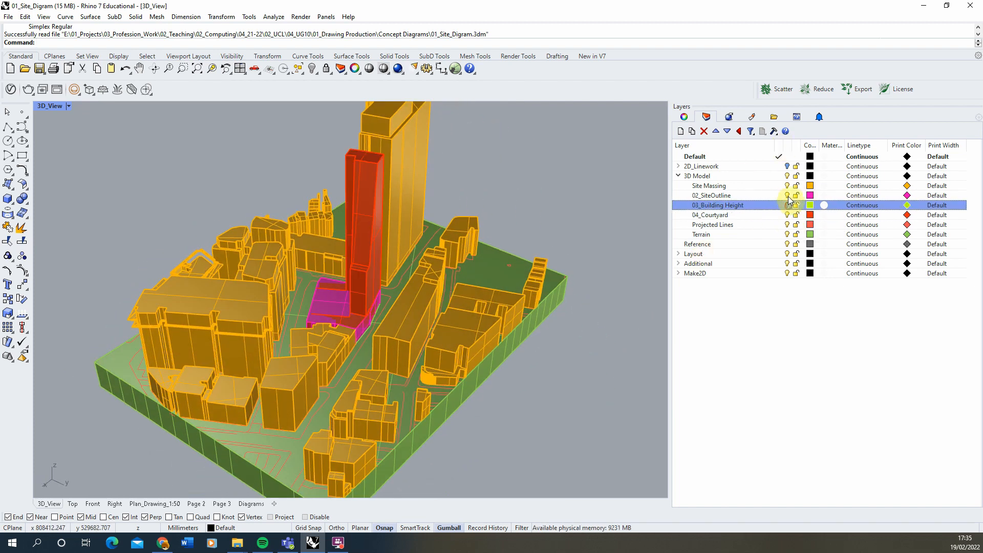
left_click(787, 195)
right_click_drag(296, 273, 267, 302)
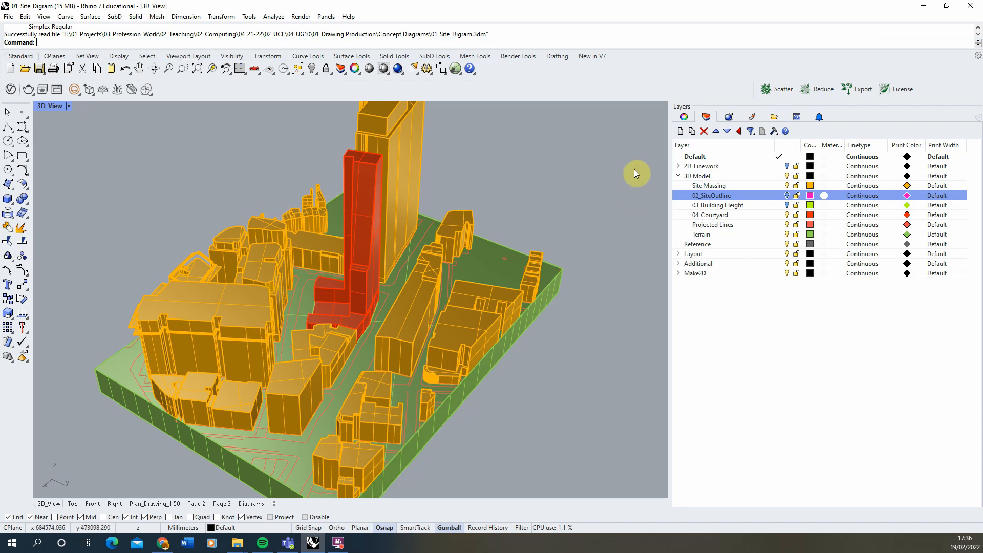
Hide the 04_Courtyard layer so only the existing site context is displayed, with the whole model in view.
left_click(787, 215)
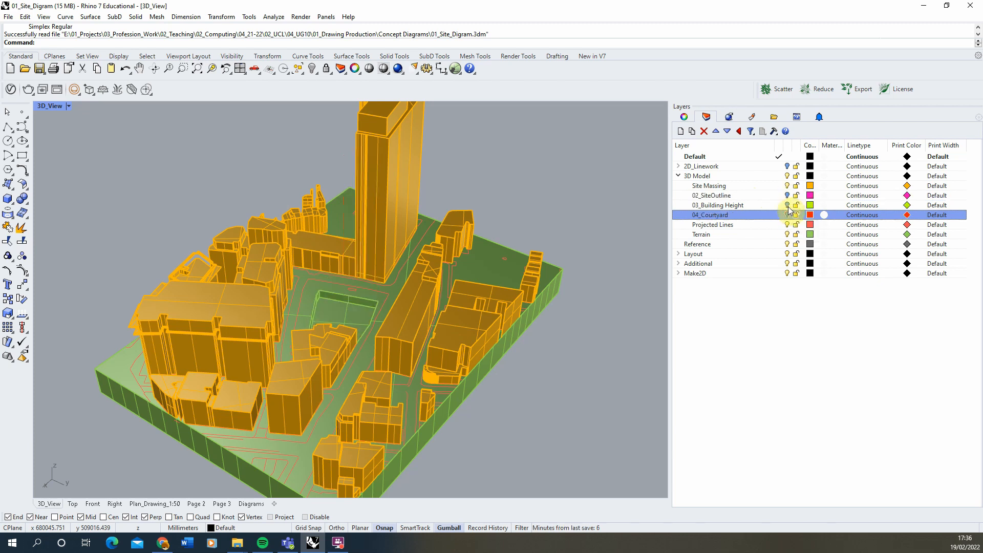
left_click(787, 206)
left_click(788, 204)
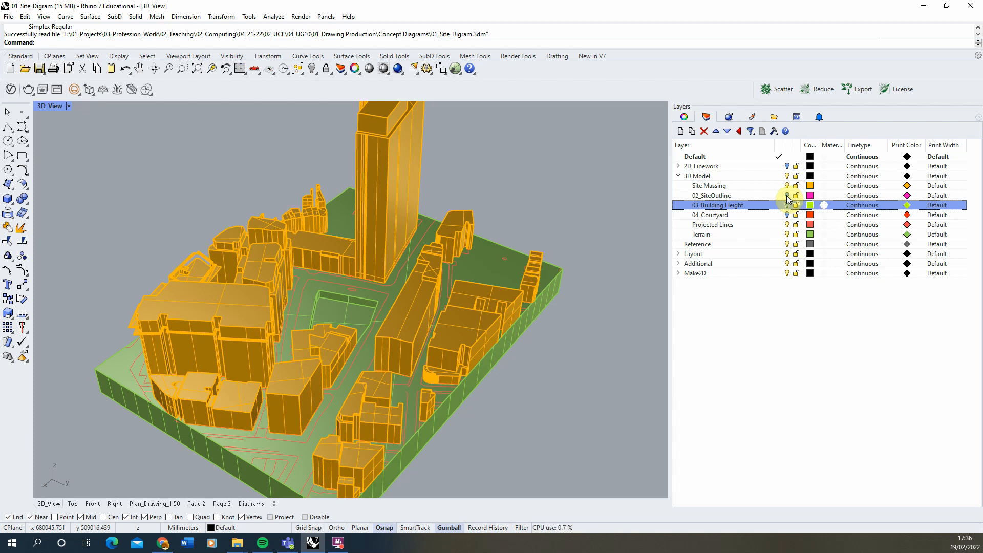
scroll(328, 302, "down", 4)
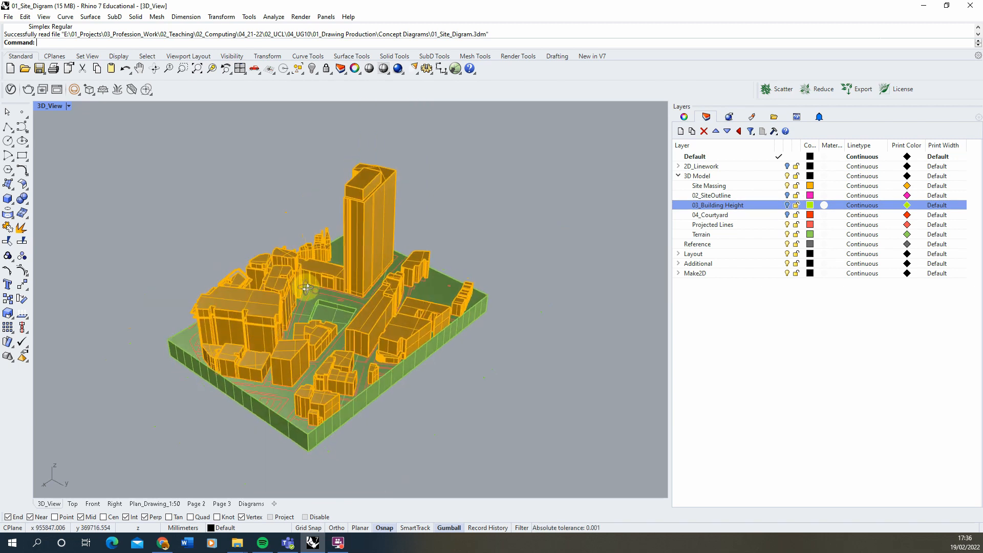
mouse_move(306, 288)
right_mouse_down()
mouse_move(320, 298)
mouse_move(314, 289)
right_mouse_up()
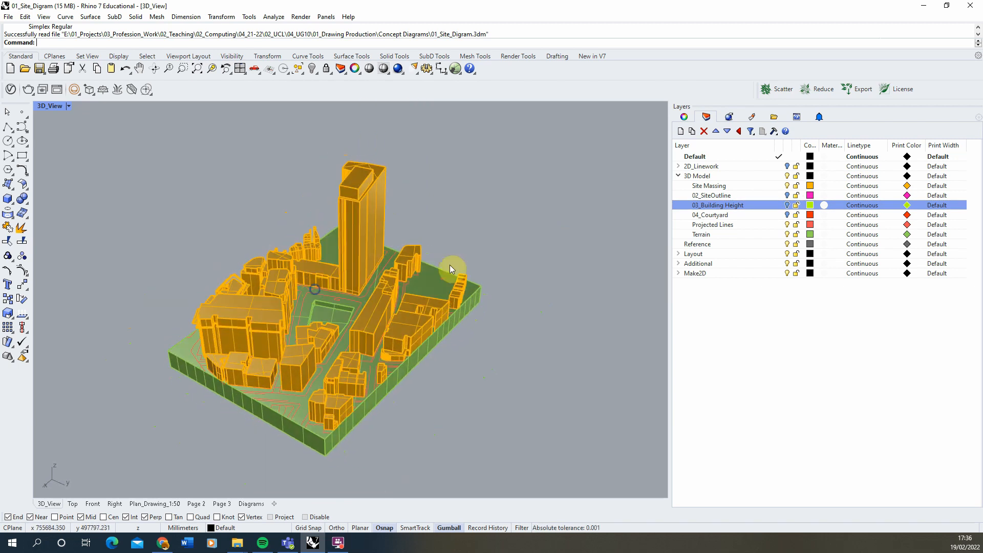
Set the 3D_View viewport's projection to Parallel and orbit to a raised view of the site.
left_click(682, 118)
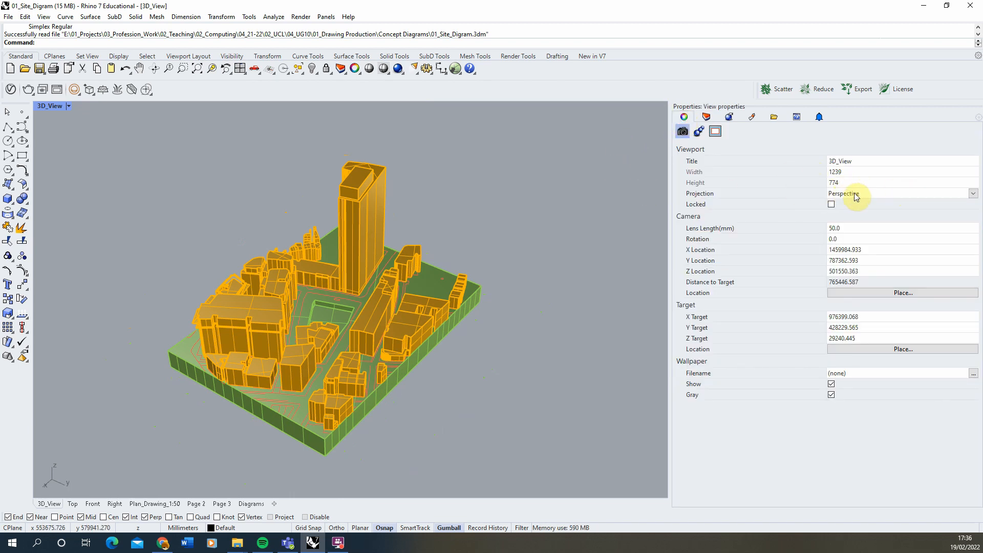
left_click(973, 193)
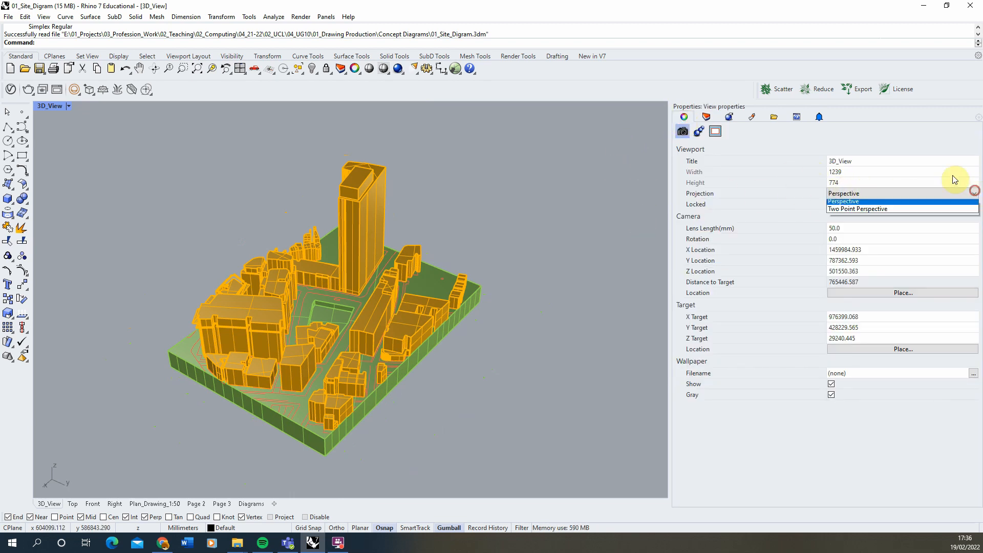
left_click(845, 207)
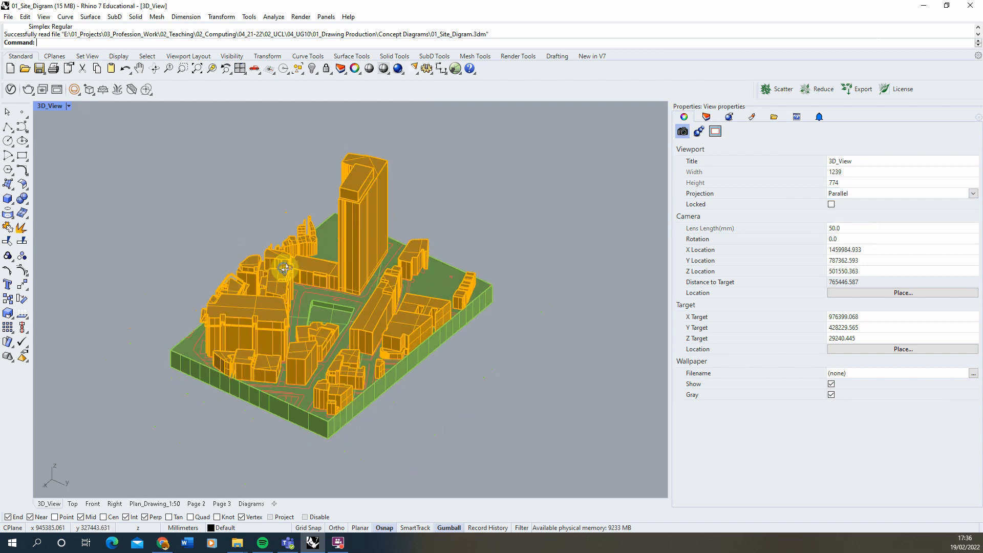
right_click_drag(281, 263, 287, 278)
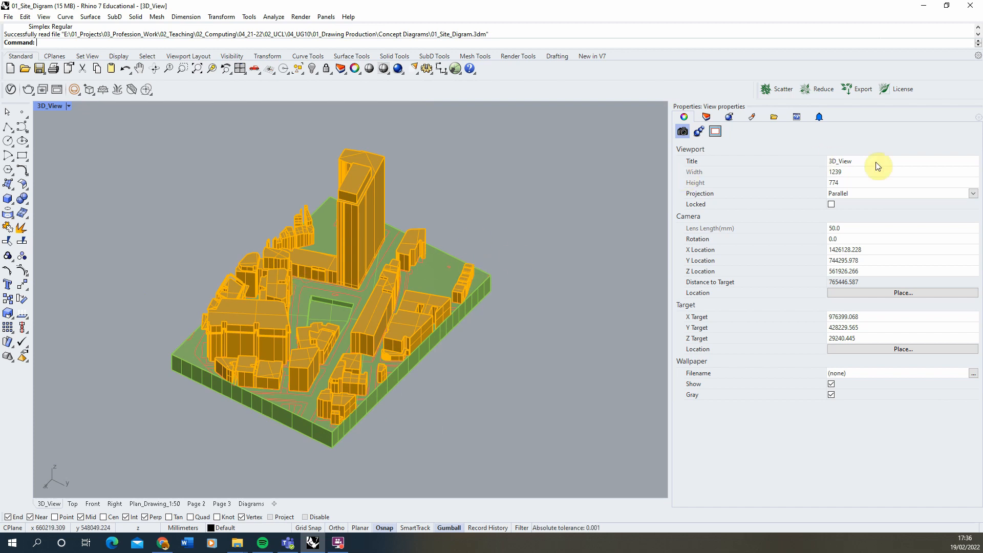
Preview the 02_SiteOutline and 03_Building Height layers one at a time, leaving only the site outline volume displayed.
left_click(706, 117)
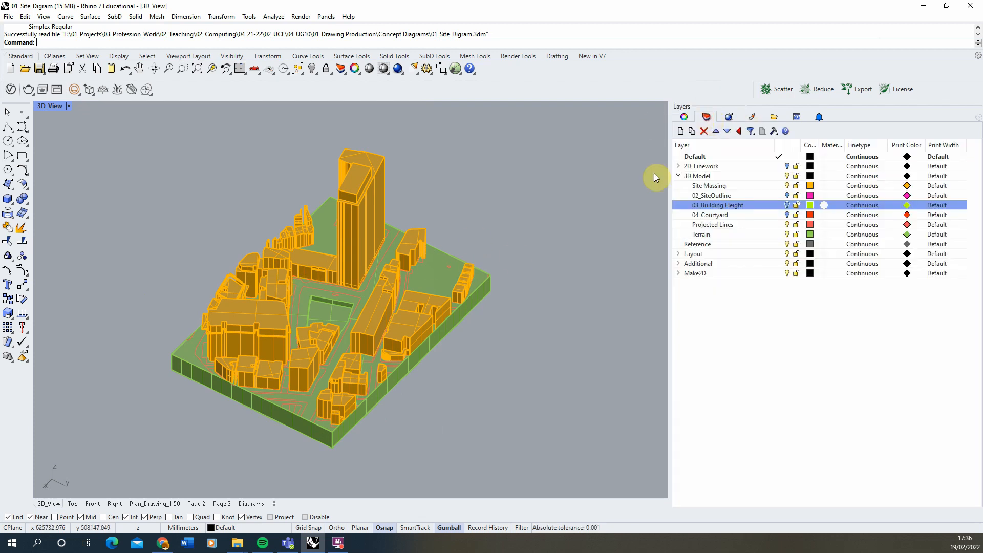
left_click(788, 195)
left_click(787, 195)
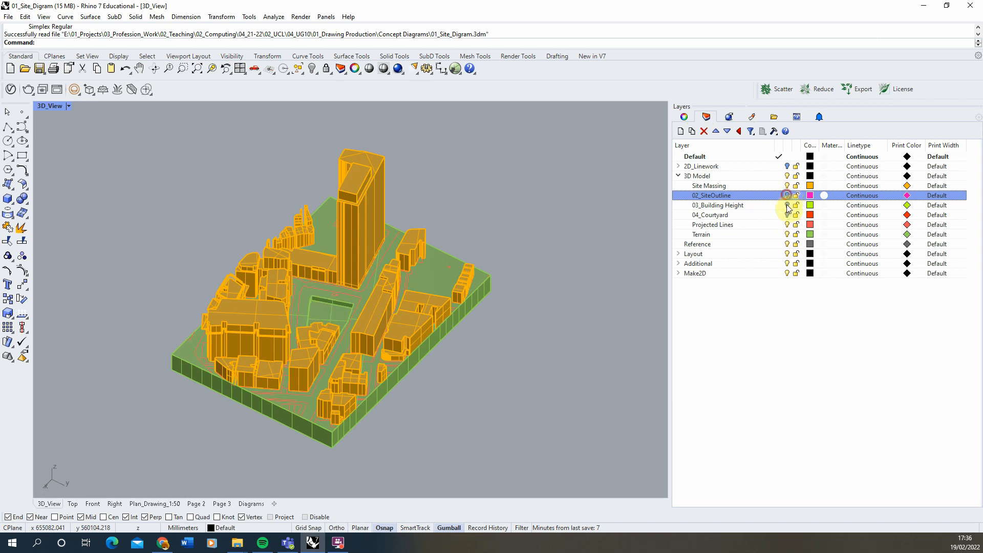
left_click(787, 205)
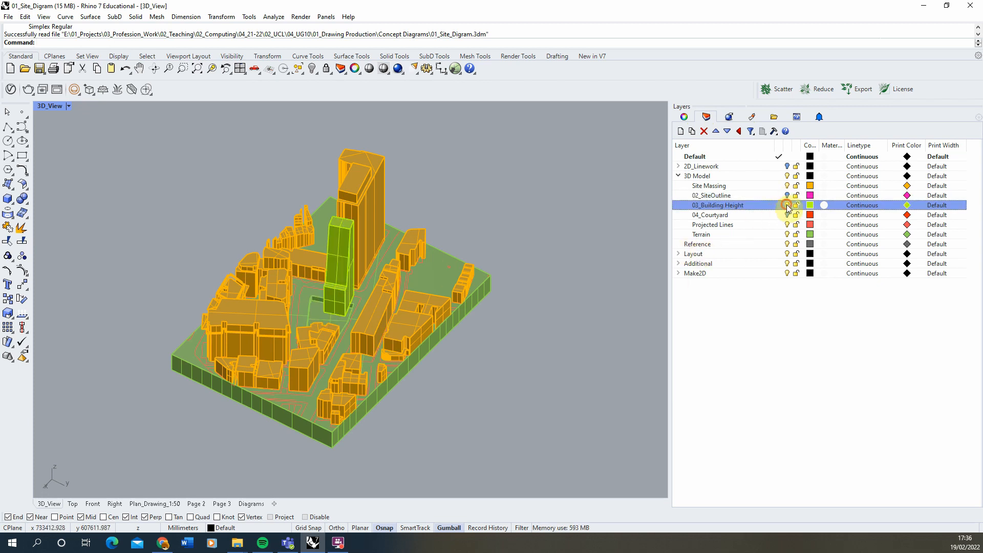
left_click(787, 205)
left_click(787, 195)
right_click_drag(325, 320, 365, 313)
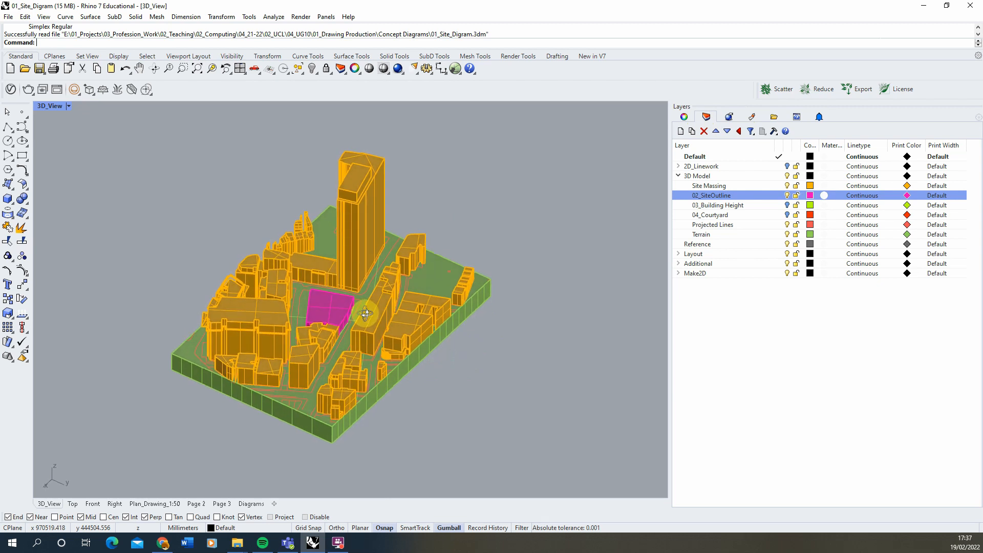
Toggle the 04_Courtyard and 03_Building Height layers on and off again over the site outline volume.
left_click(787, 215)
left_click(788, 214)
left_click(787, 205)
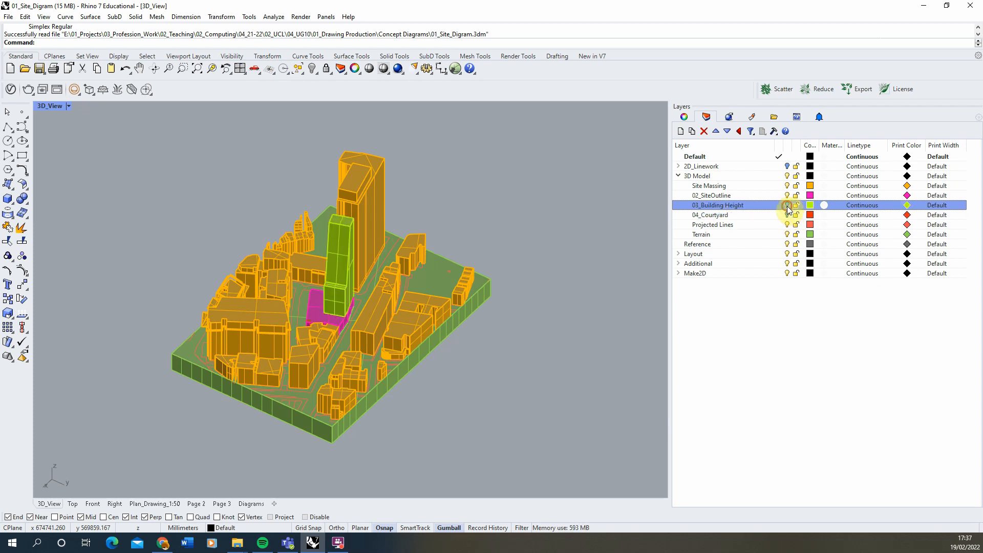
left_click(787, 205)
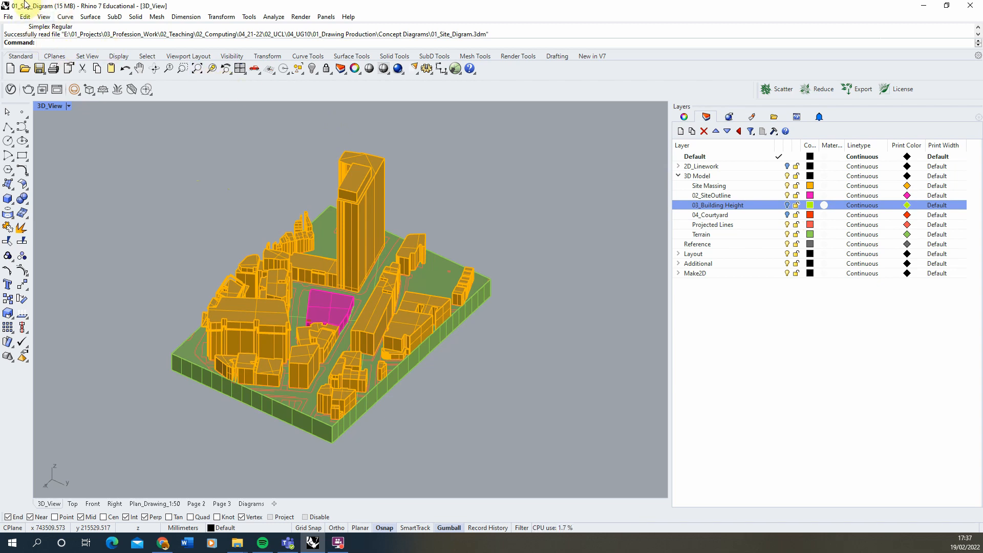
Dock Named Views beside the layer list and save the current viewport as a named view called 3D_View.
left_click(44, 17)
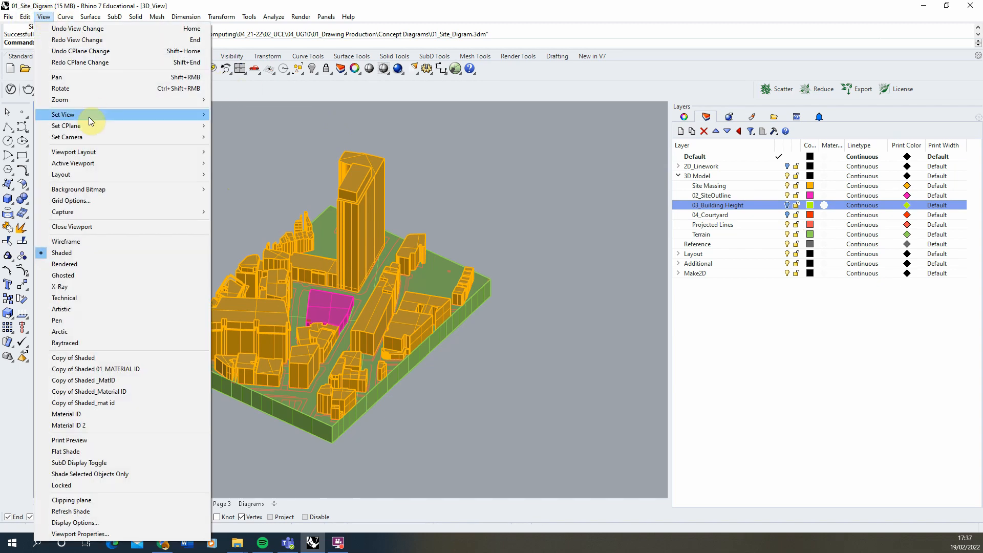
mouse_move(88, 116)
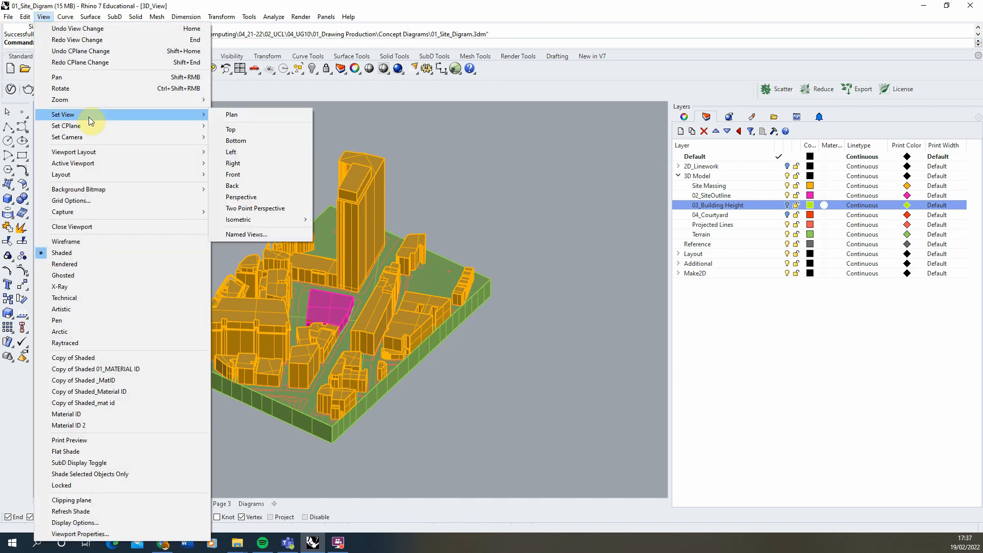
left_click(248, 235)
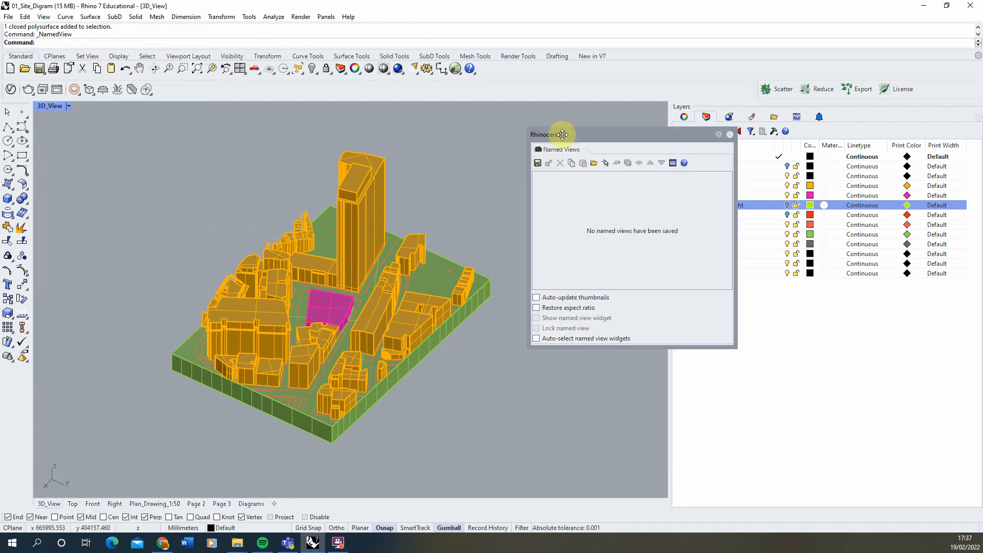
left_click_drag(570, 136, 668, 141)
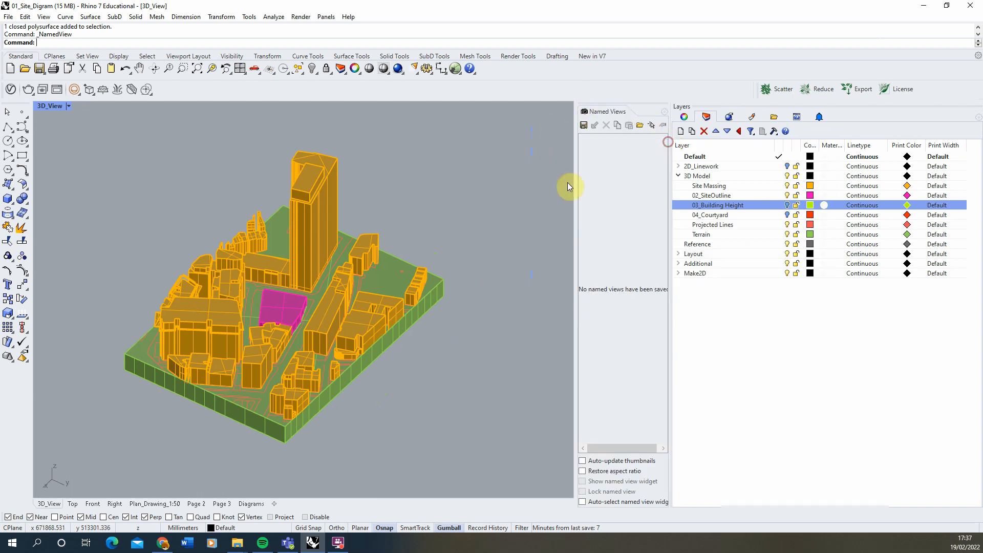
left_click(584, 127)
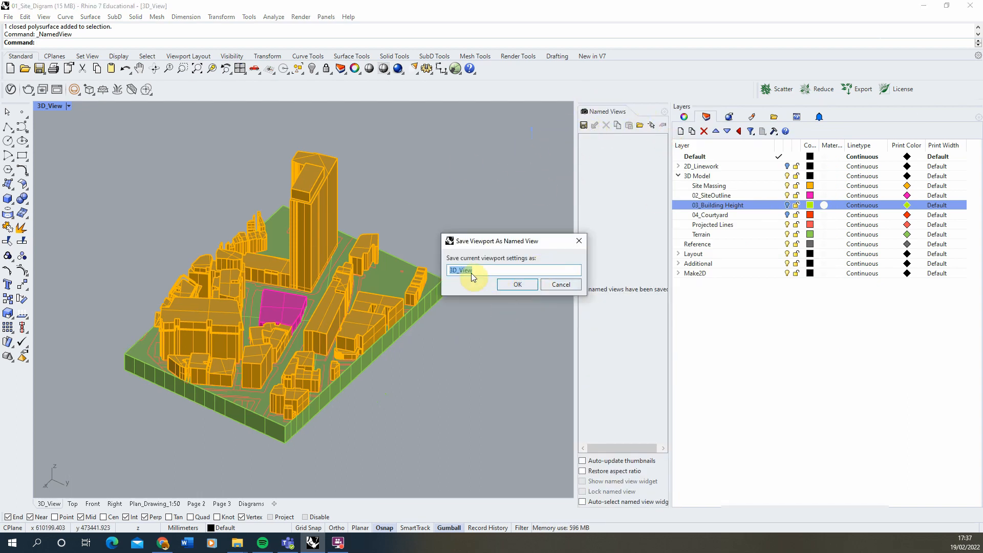
left_click(519, 287)
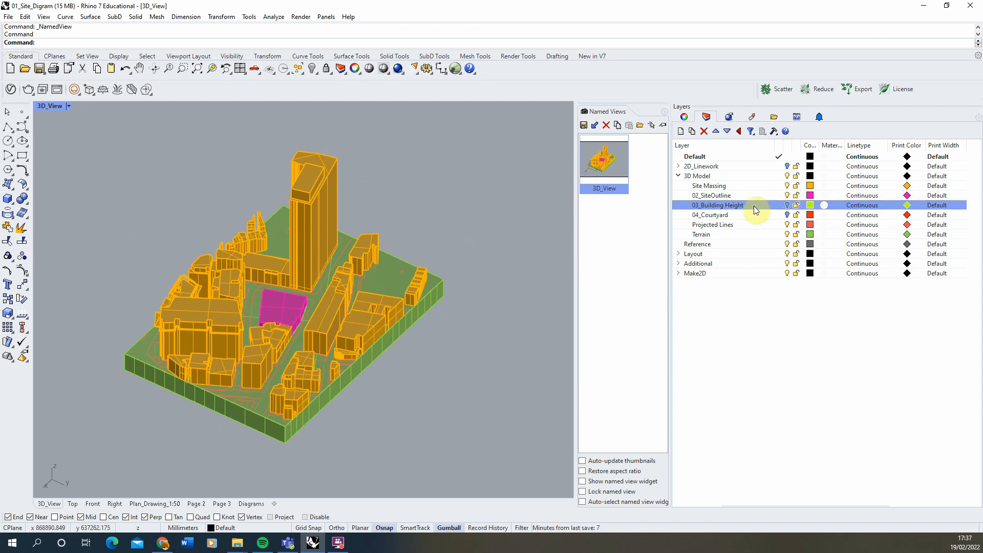
Hide 02_SiteOutline and run Make2D on the visible site model, maintaining source layers, with scene silhouette, viewport rectangle and grouped output.
left_click(788, 197)
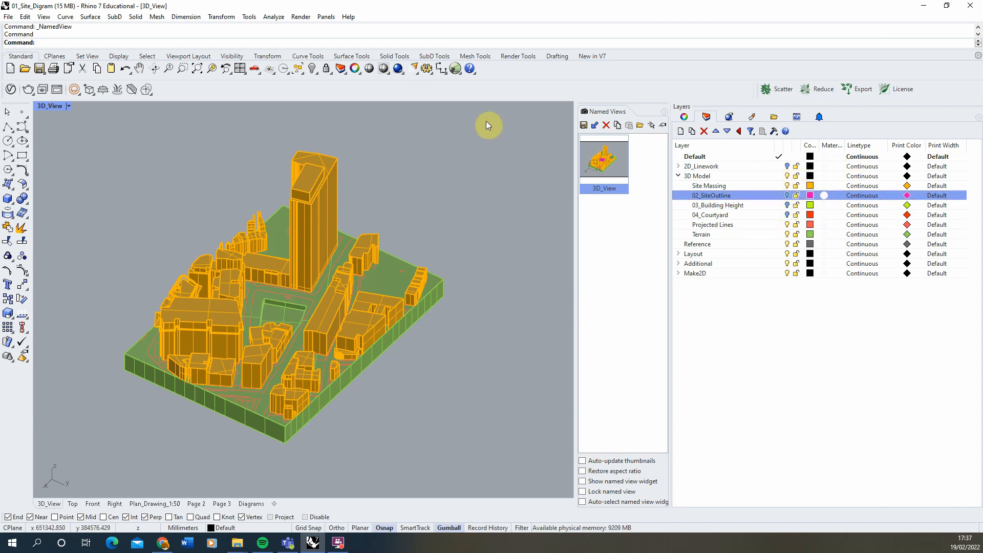
left_click_drag(496, 125, 96, 469)
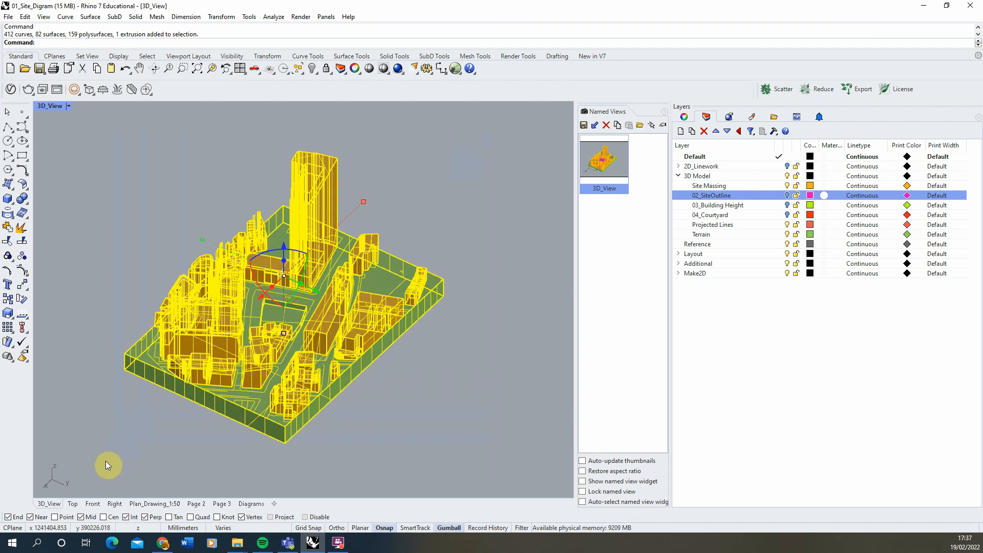
type("Make2D")
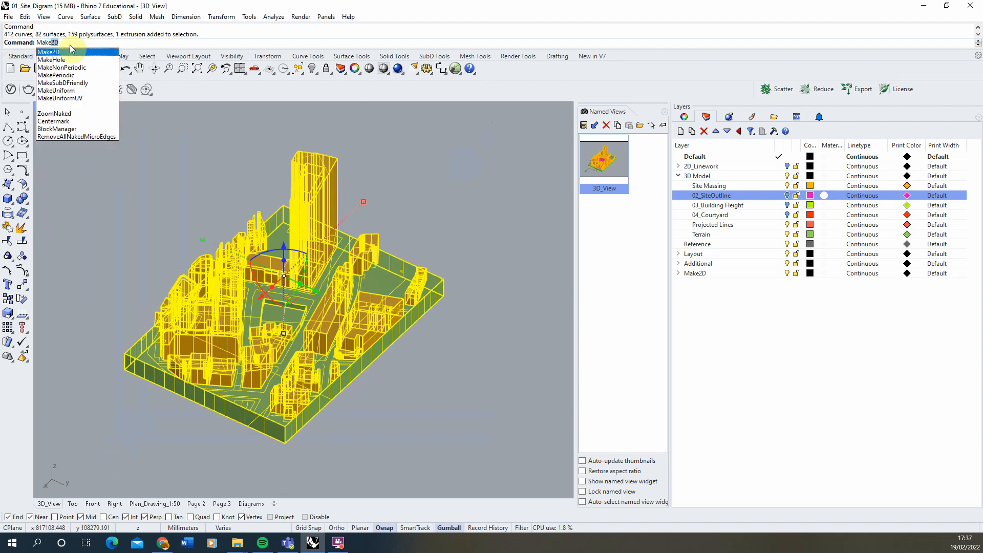
left_click(70, 51)
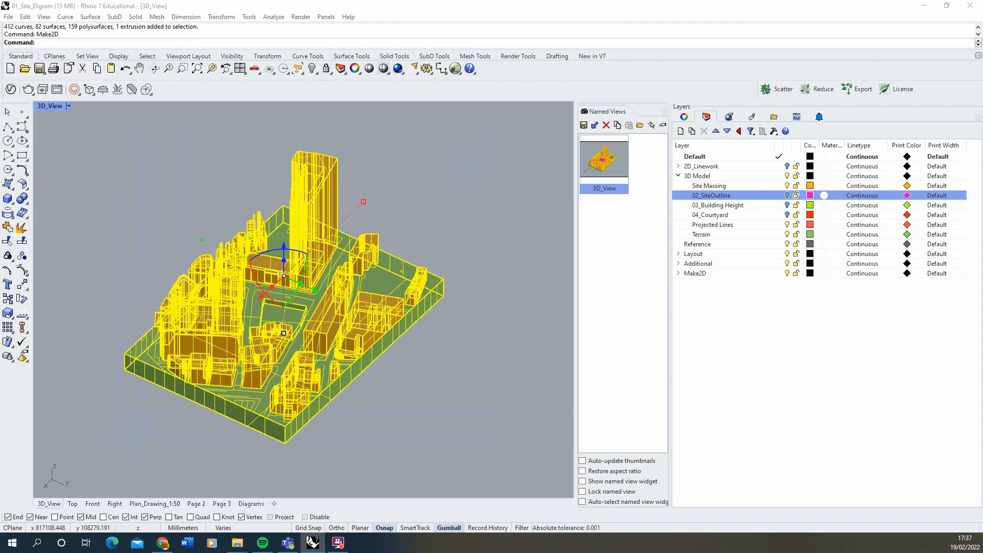
left_click_drag(370, 157, 328, 170)
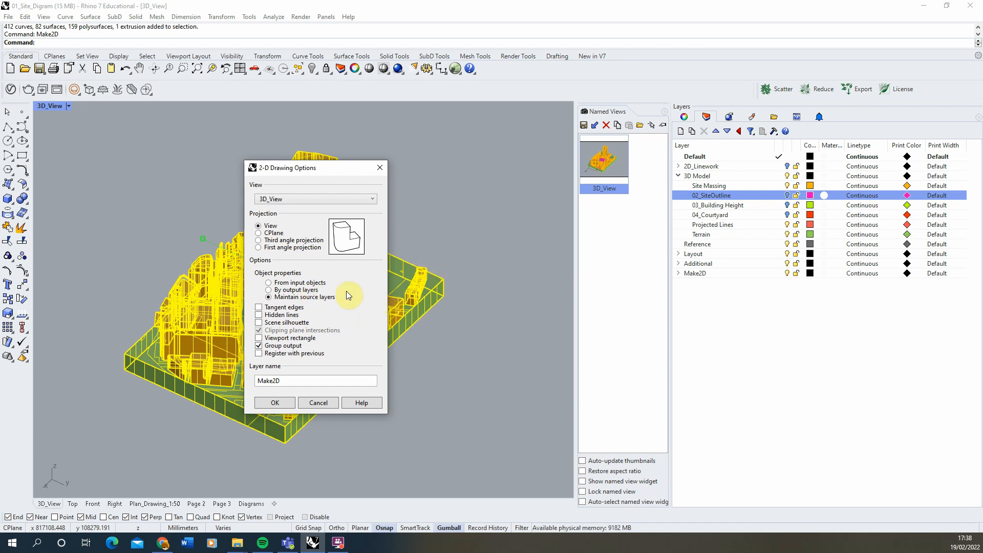
left_click(259, 323)
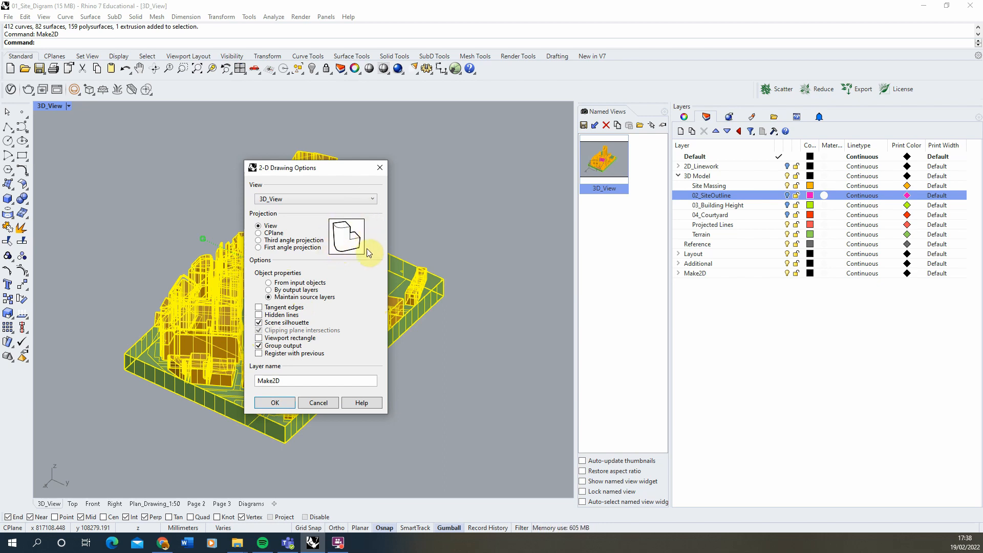
left_click(259, 346)
left_click(259, 339)
left_click(274, 404)
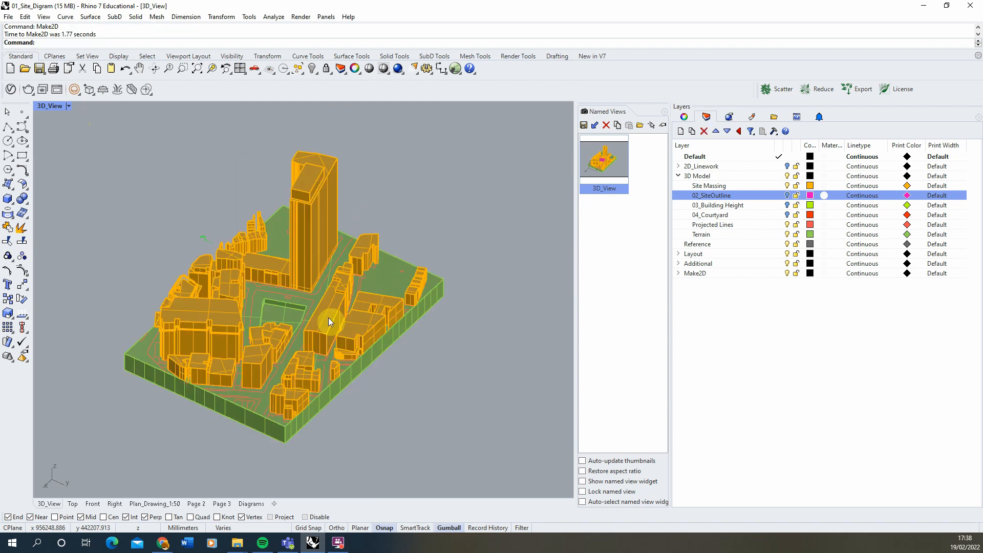
In the Top viewport, move the new Make2D drawing clear of the model, down to its lower left.
double_click(52, 105)
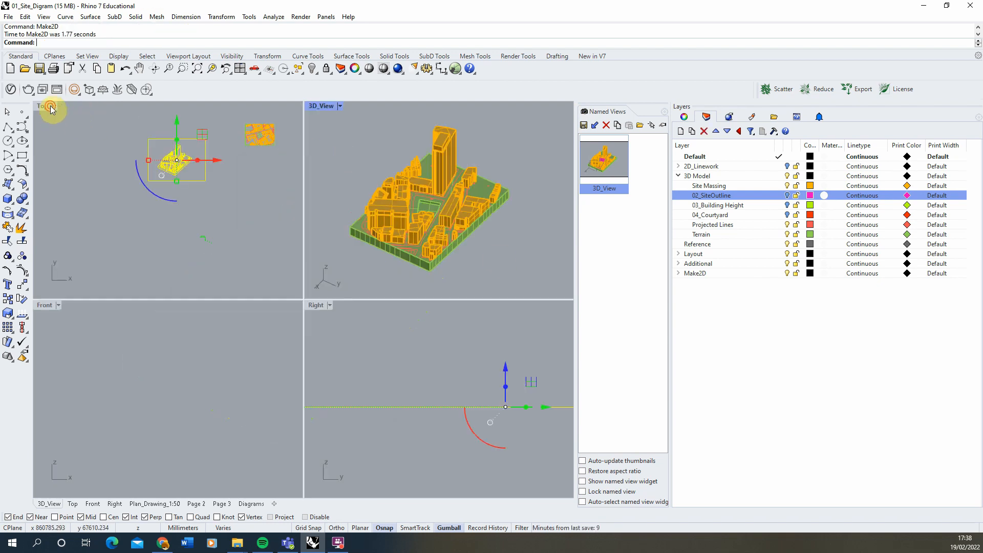
double_click(46, 105)
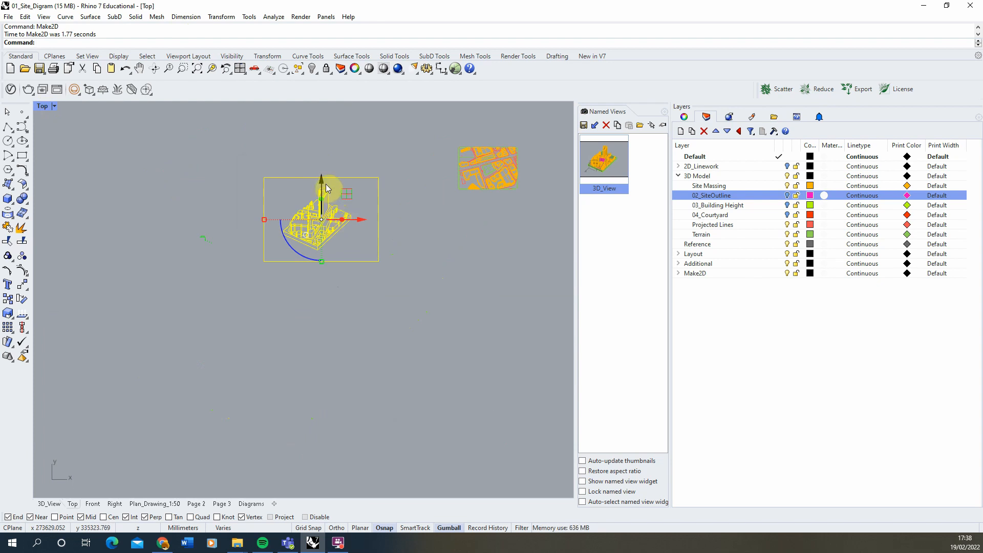
scroll(305, 231, "up", 8)
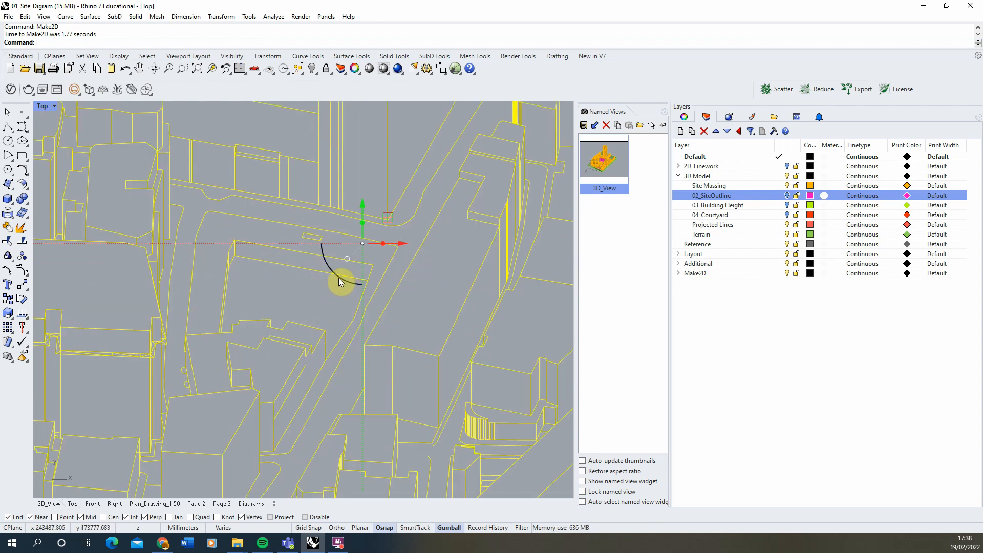
scroll(339, 278, "down", 8)
left_click_drag(375, 274, 113, 360)
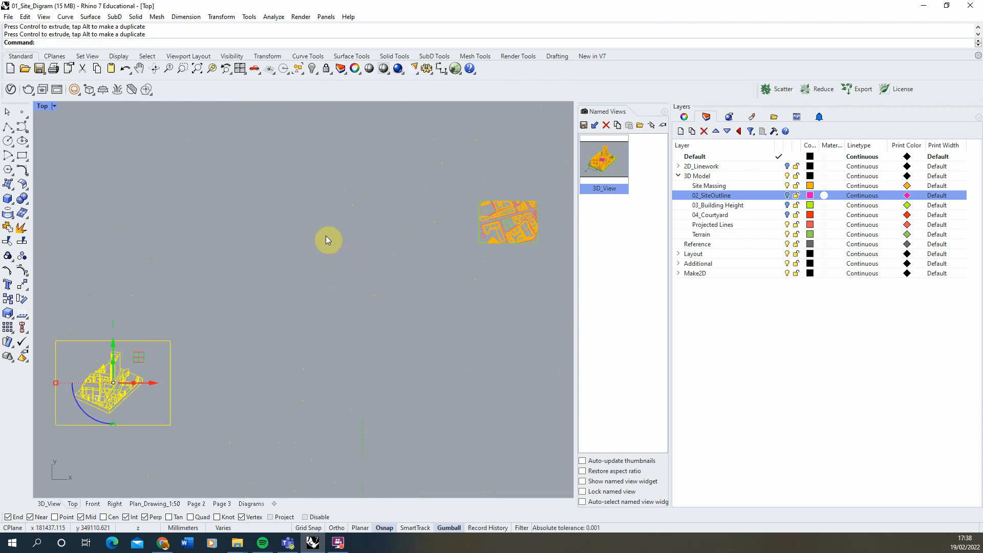
key("Escape")
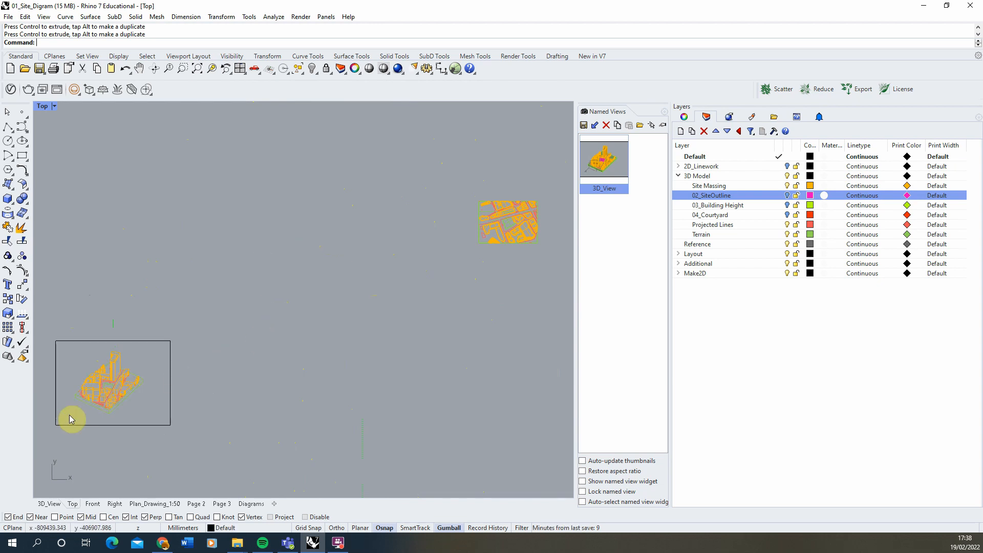
scroll(74, 417, "up", 5)
scroll(113, 373, "up", 4)
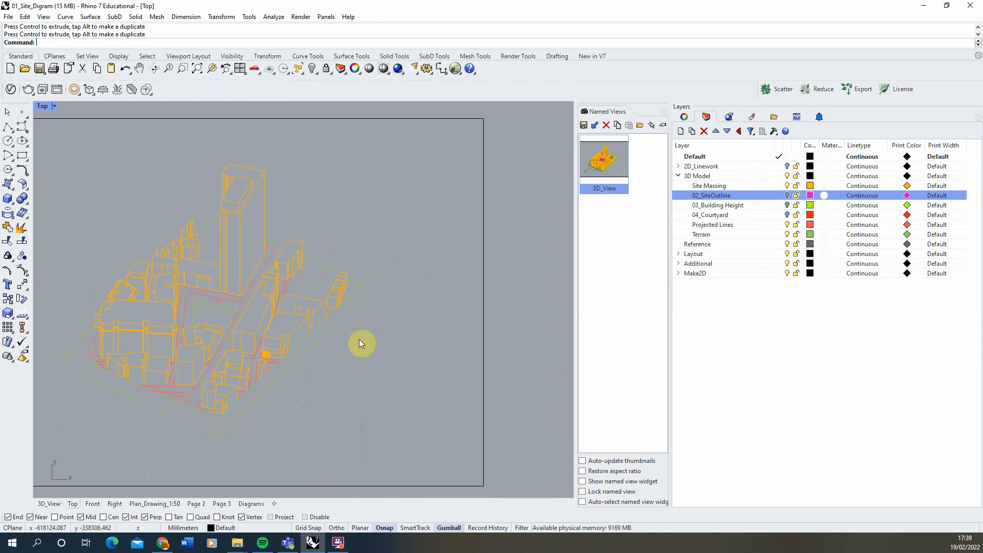
Show 02_SiteOutline in the 3D_View viewport and run Make2D on the whole model with the same options.
double_click(41, 107)
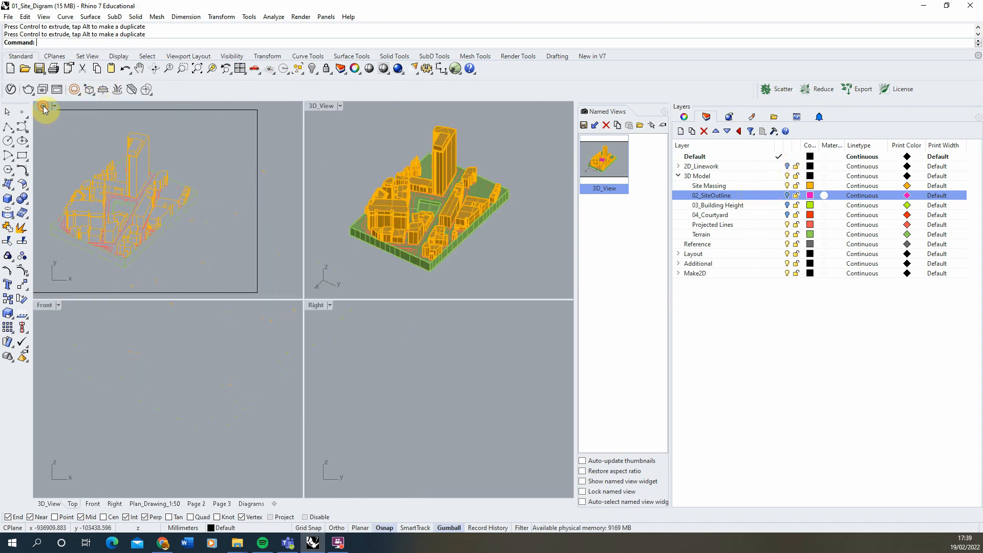
double_click(319, 108)
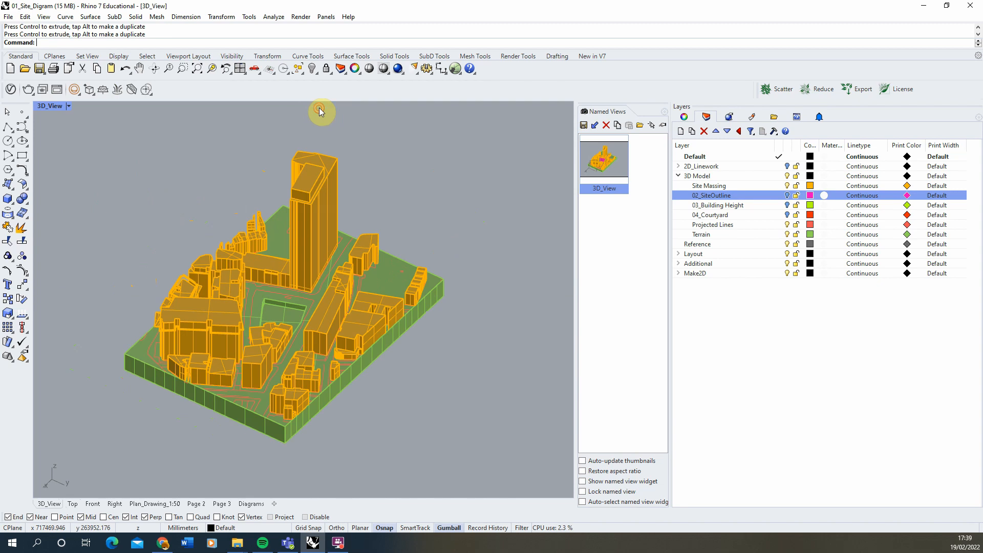
left_click(788, 195)
left_click_drag(318, 345, 103, 472)
type("Make2D")
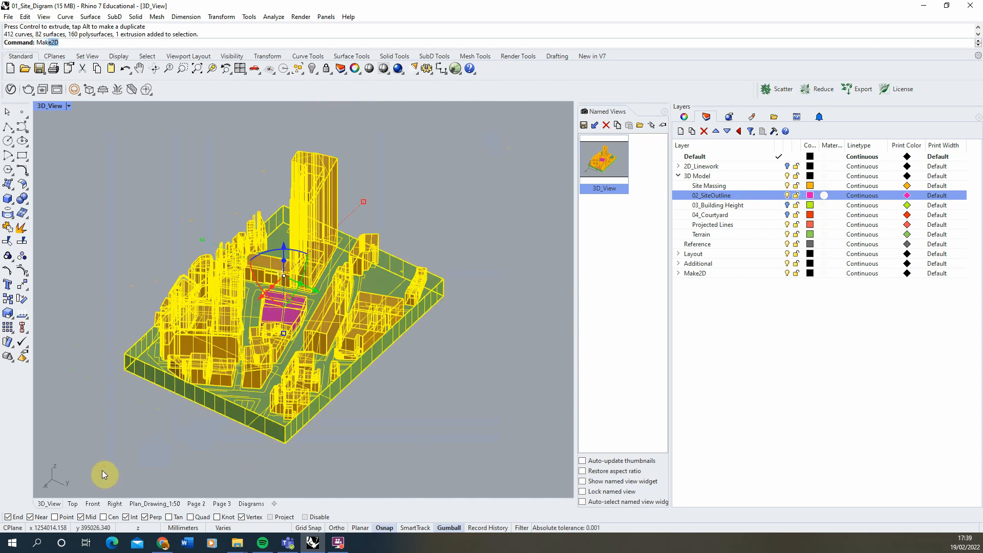
key("Return")
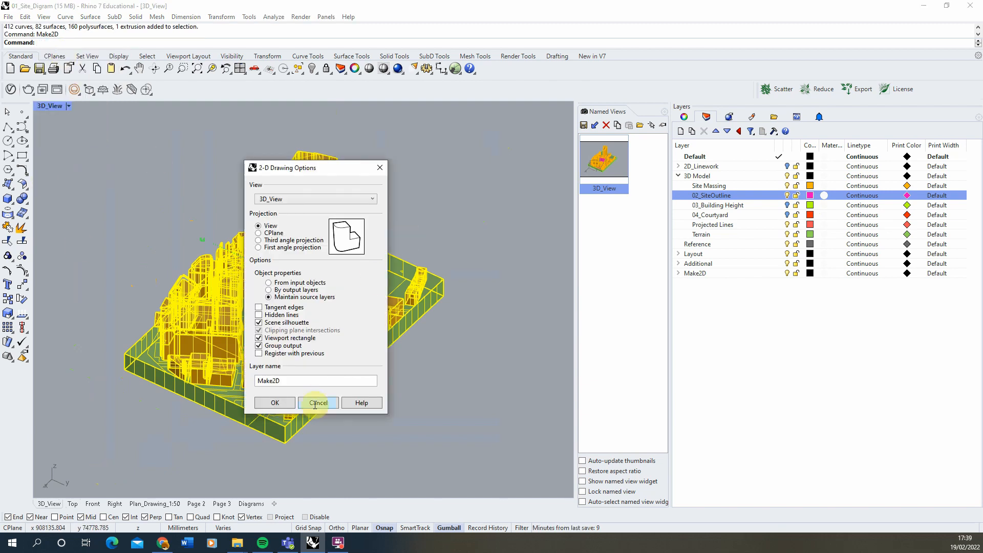
left_click(275, 403)
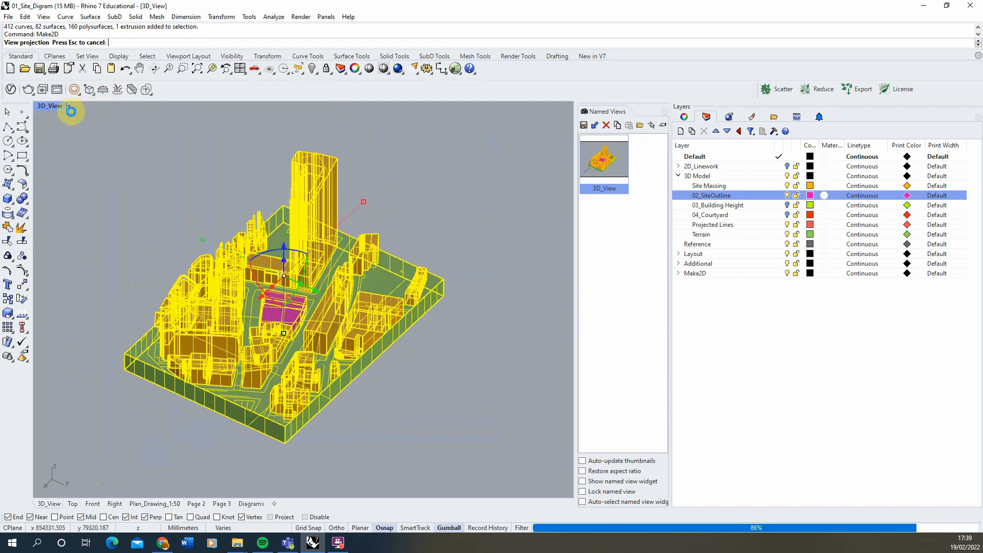
In the Top viewport, move the second Make2D drawing down beside the first one.
double_click(50, 106)
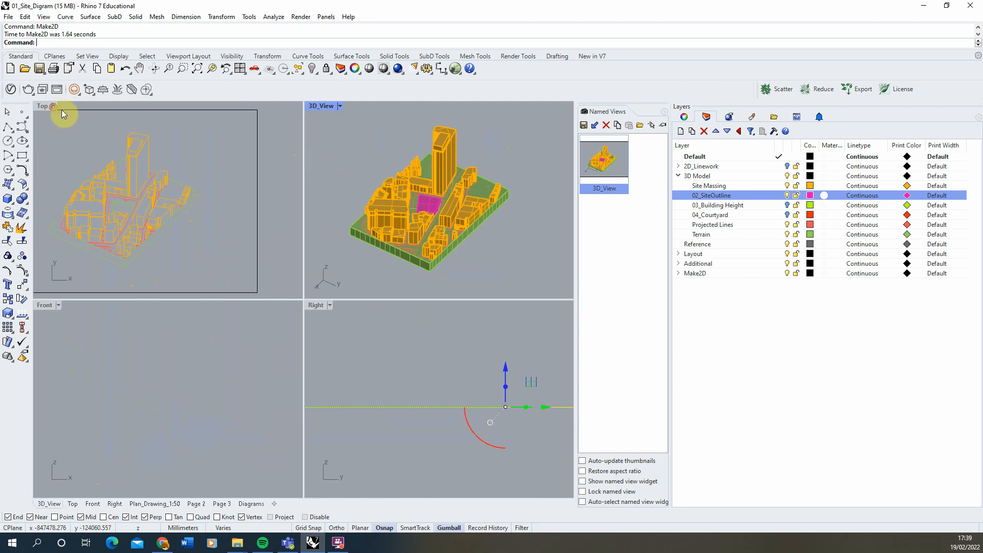
double_click(44, 108)
scroll(111, 332, "down", 6)
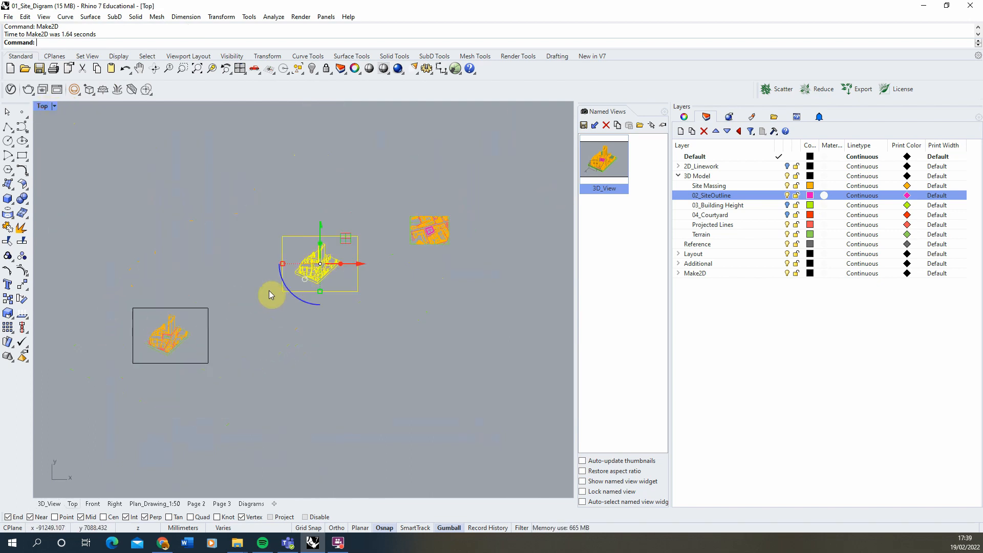
left_click_drag(354, 265, 286, 265)
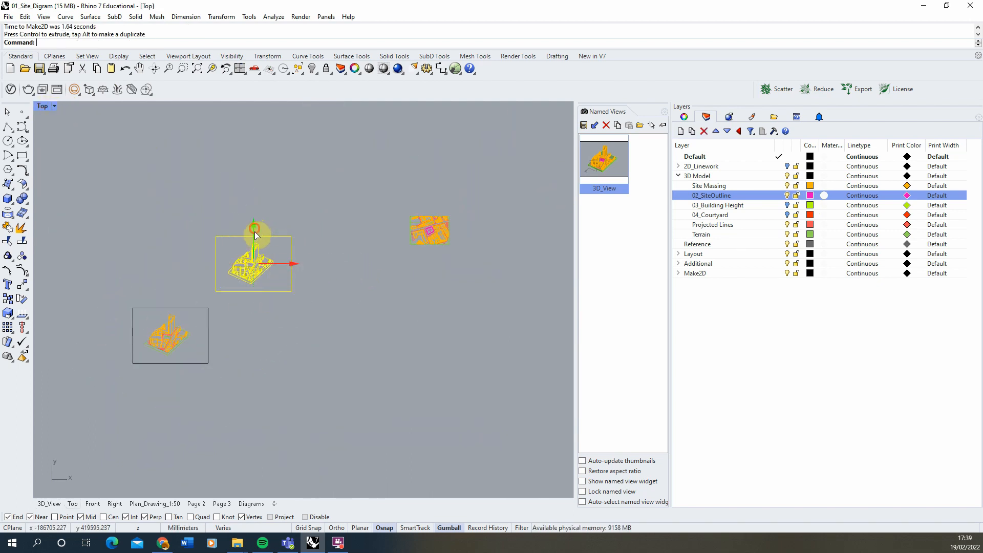
left_click_drag(254, 232, 246, 306)
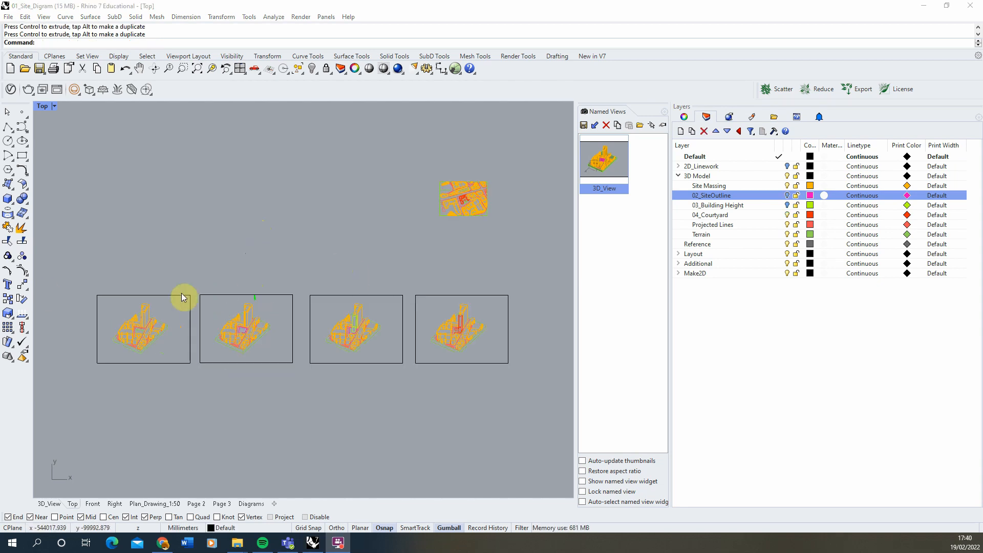
Examine the linework of the four framed Make2D drawings, including the tower curves in the courtyard version.
scroll(128, 341, "up", 5)
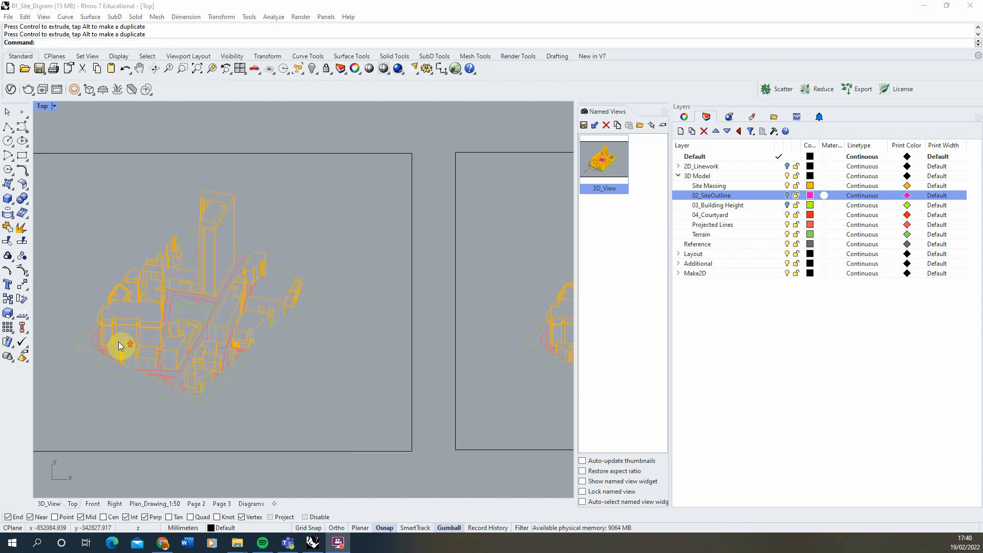
scroll(102, 330, "down", 3)
scroll(138, 314, "up", 5)
scroll(423, 316, "down", 5)
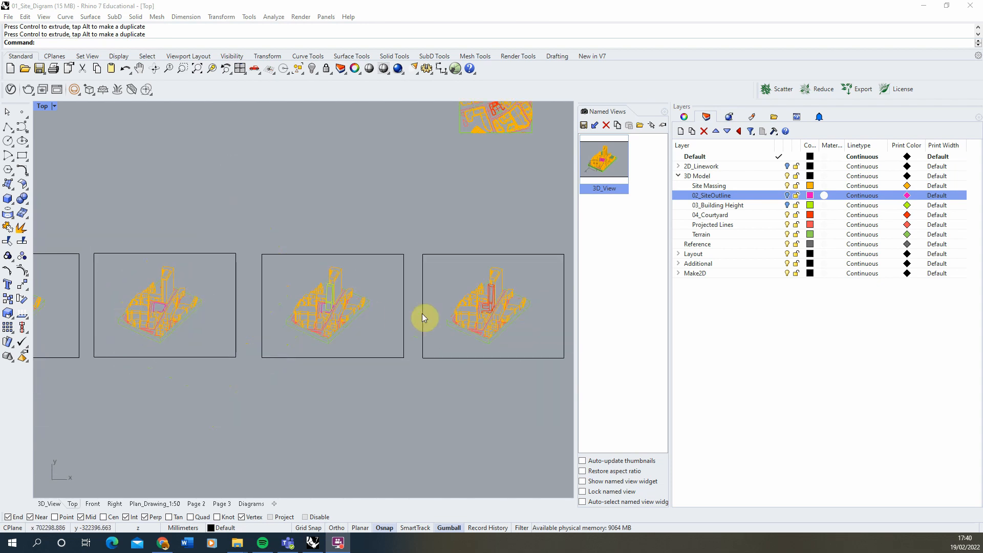
scroll(305, 307, "up", 6)
scroll(468, 302, "down", 3)
scroll(274, 274, "up", 8)
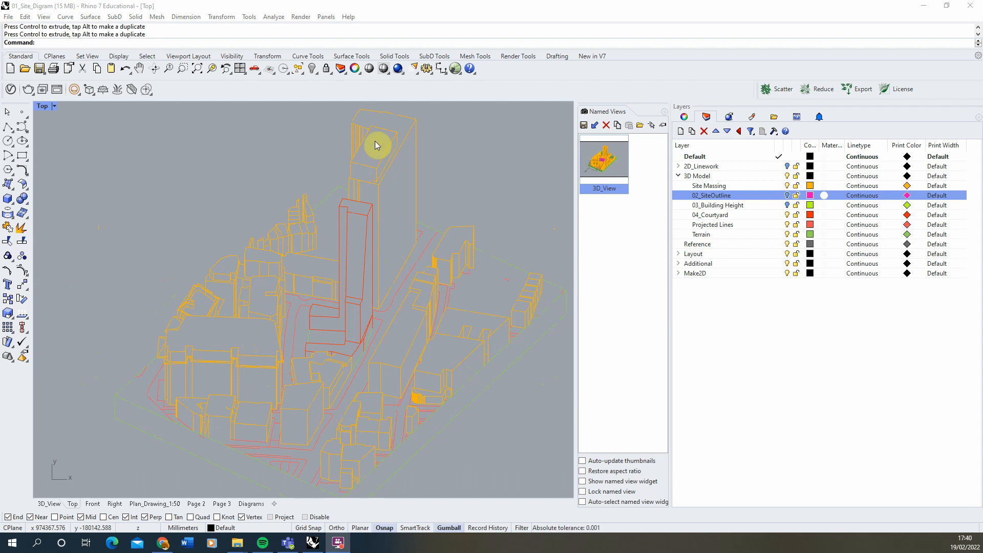
left_click(384, 156)
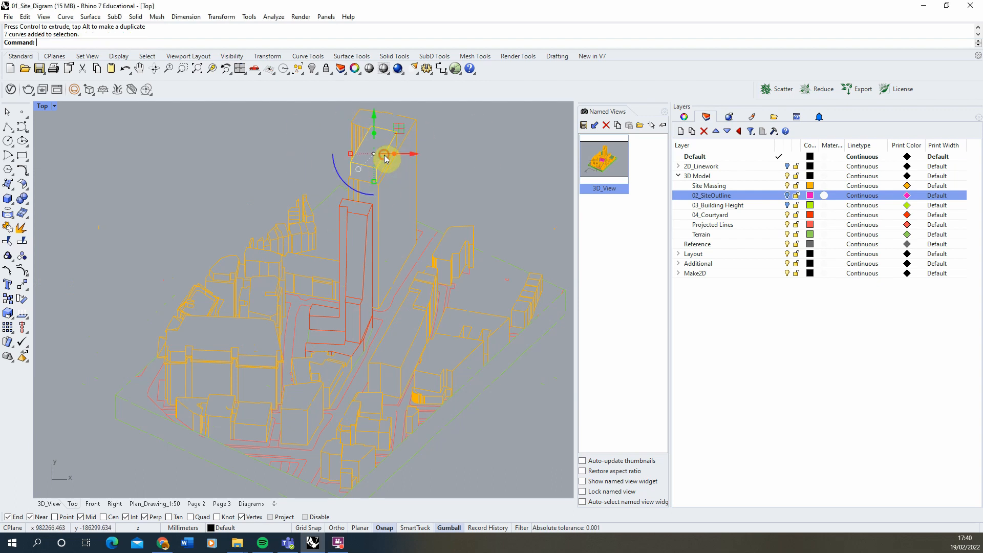
scroll(201, 280, "down", 3)
key("Escape")
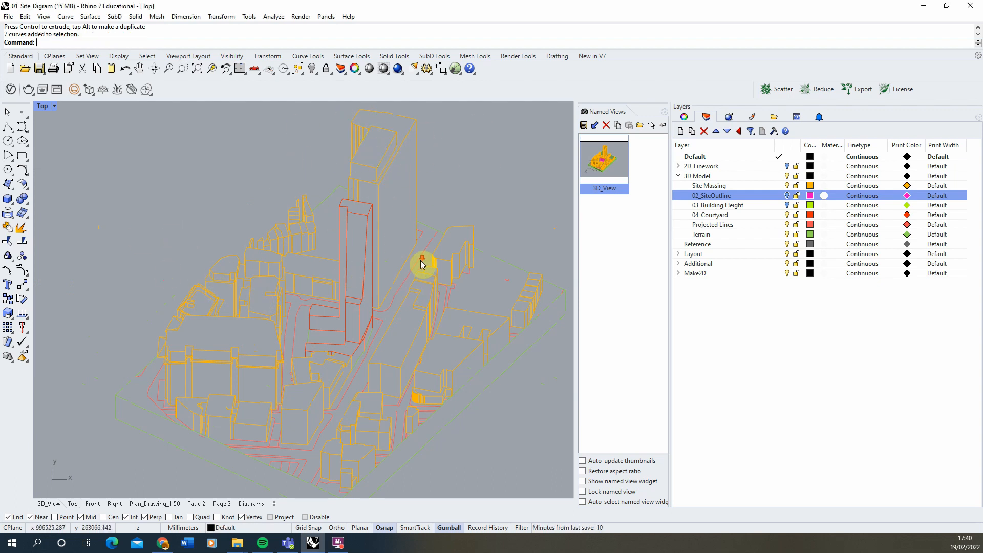
scroll(423, 264, "down", 10)
scroll(364, 266, "up", 2)
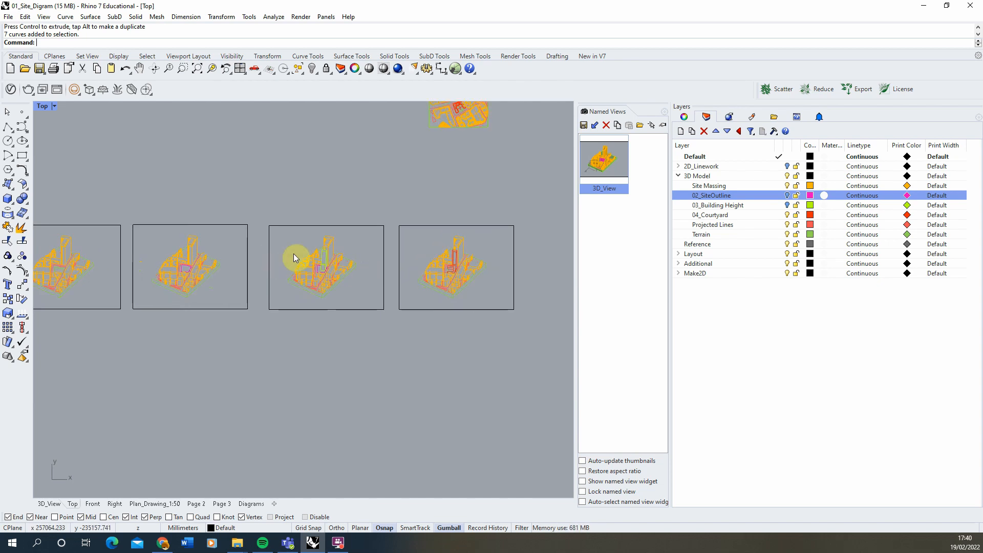
scroll(152, 268, "up", 8)
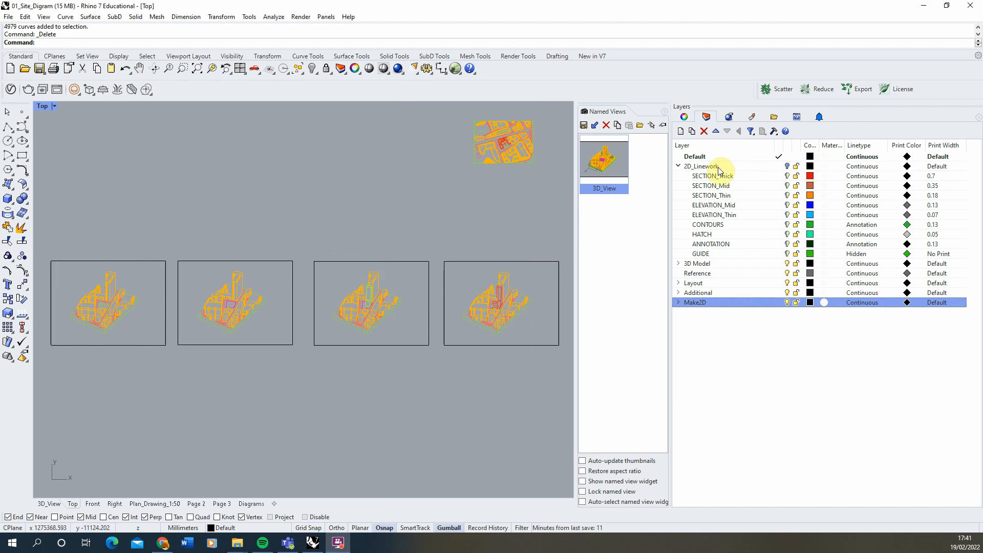
Turn on the 2D_Linework layer and expand Make2D down to the 3D Model curve sublayers, selecting Site Massing.
left_click(787, 167)
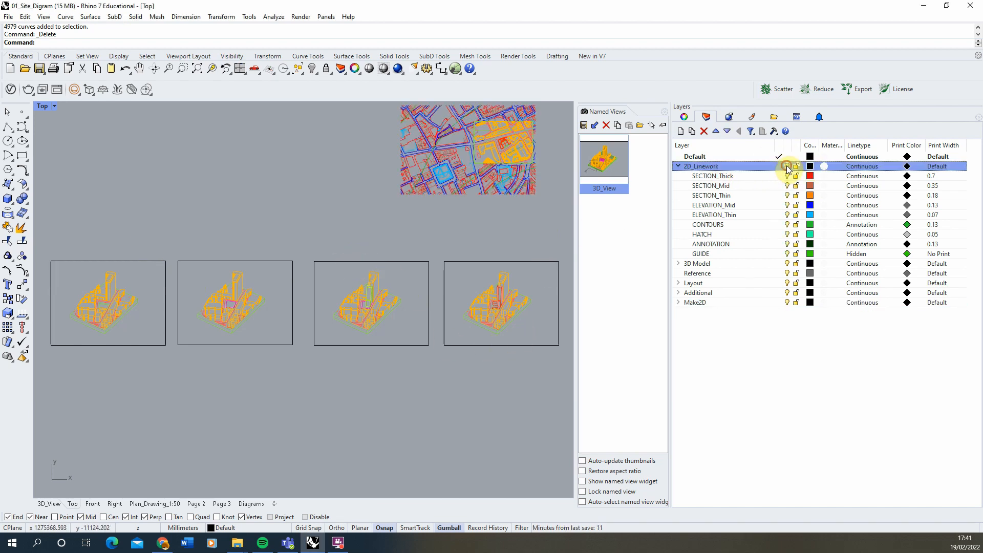
left_click(732, 177)
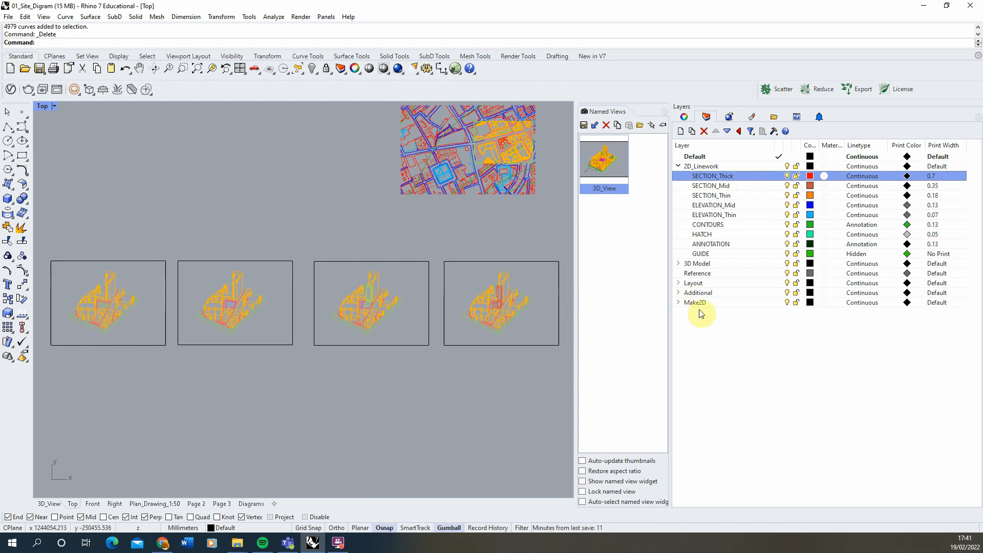
left_click(679, 304)
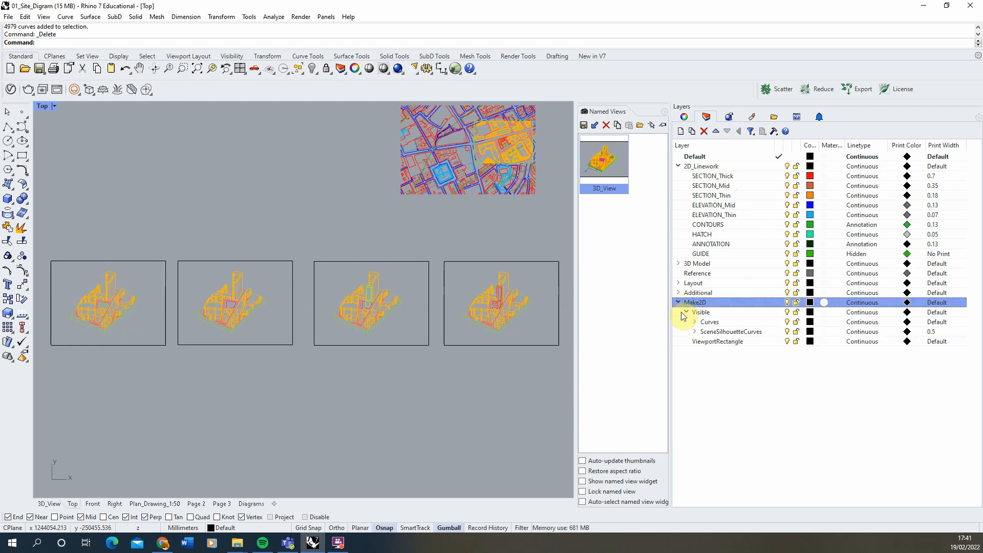
left_click(693, 323)
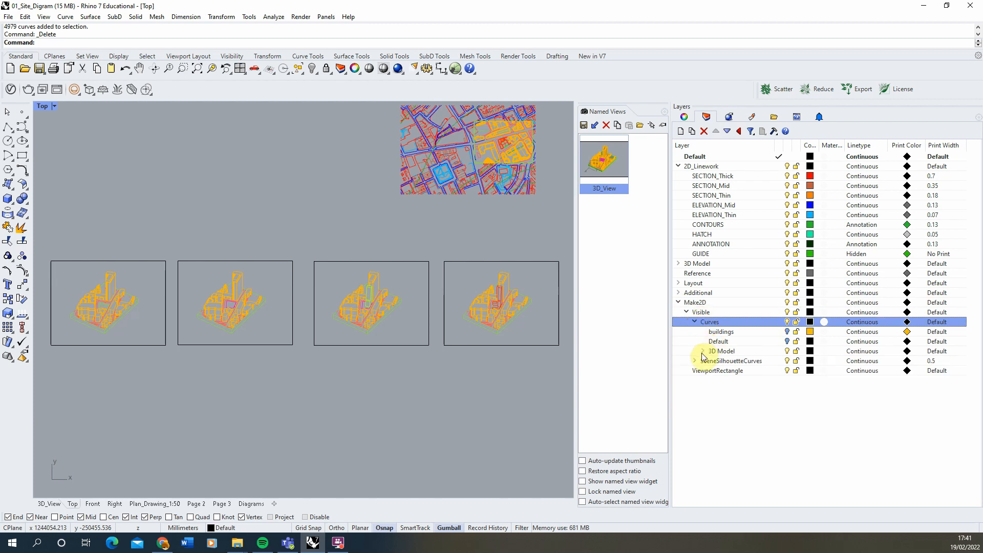
left_click(703, 352)
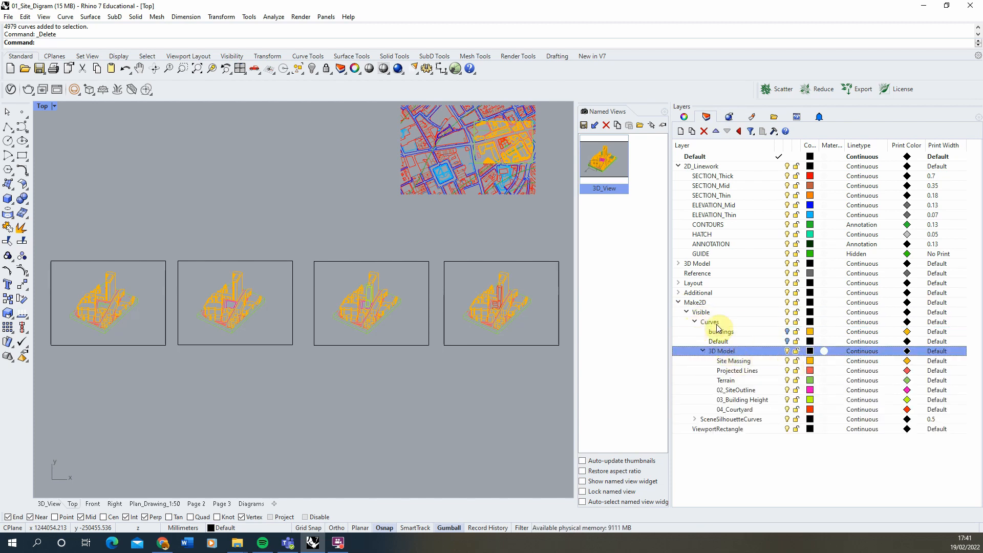
left_click(786, 362)
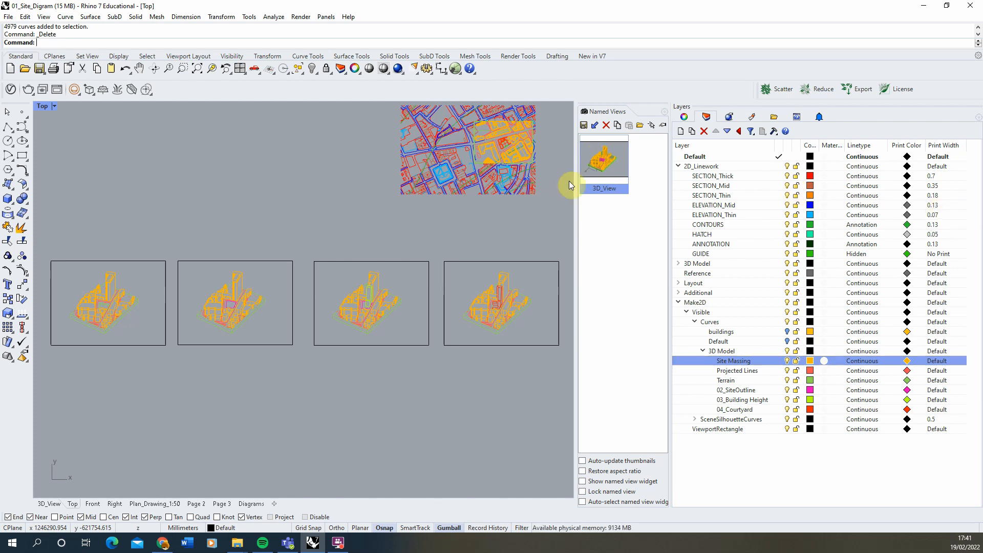
Select every object on the Make2D Site Massing layer and reassign the curves to the ELEVATION_Mid layer.
right_click(768, 364)
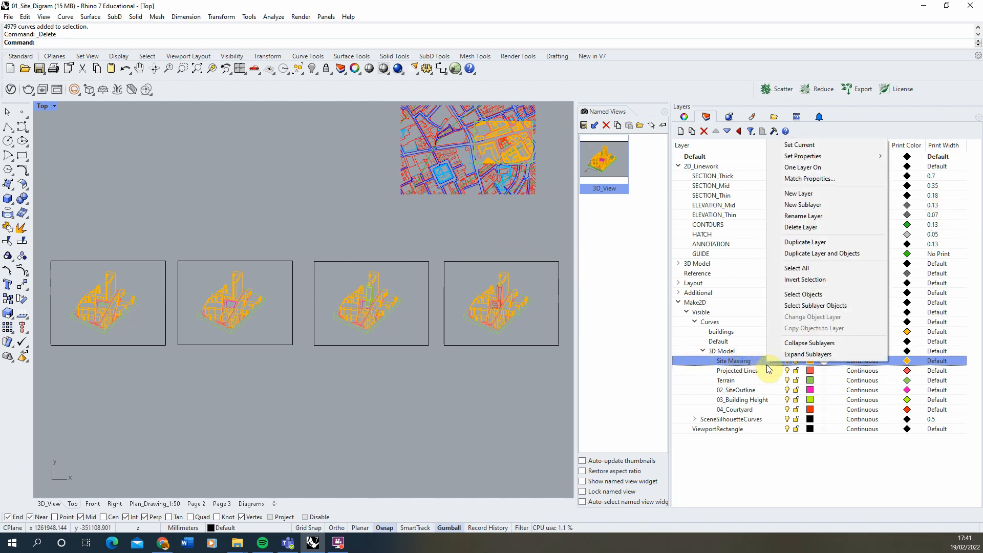
left_click(809, 295)
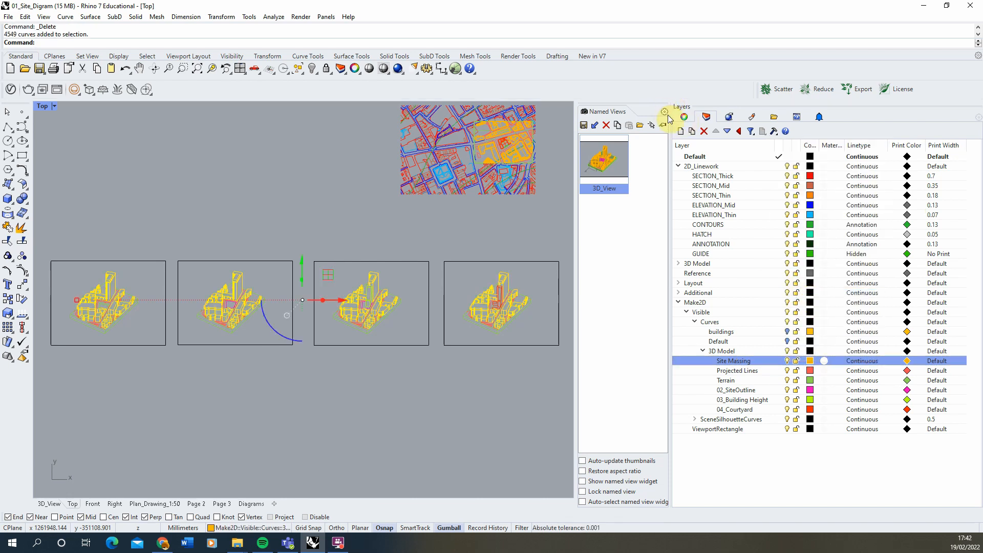
left_click(685, 118)
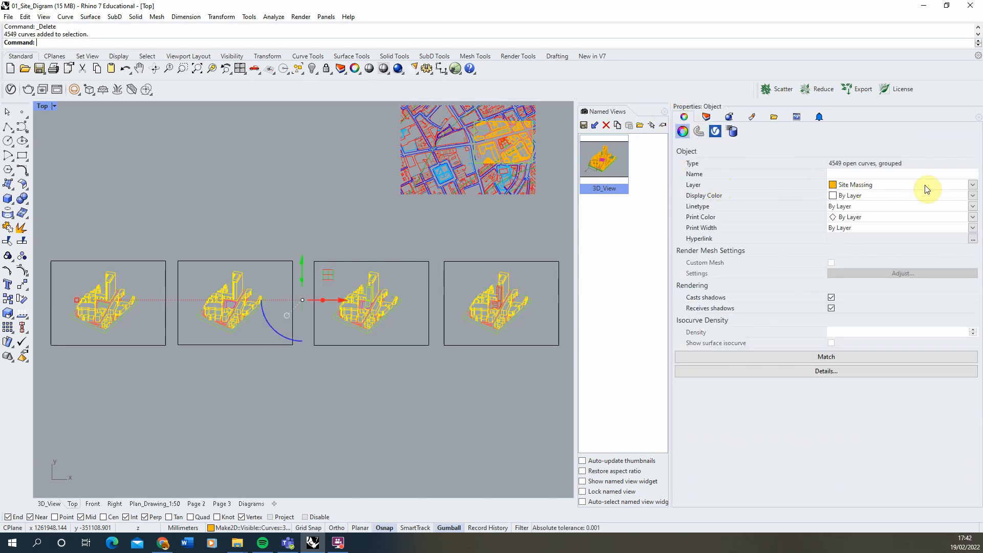
left_click(973, 185)
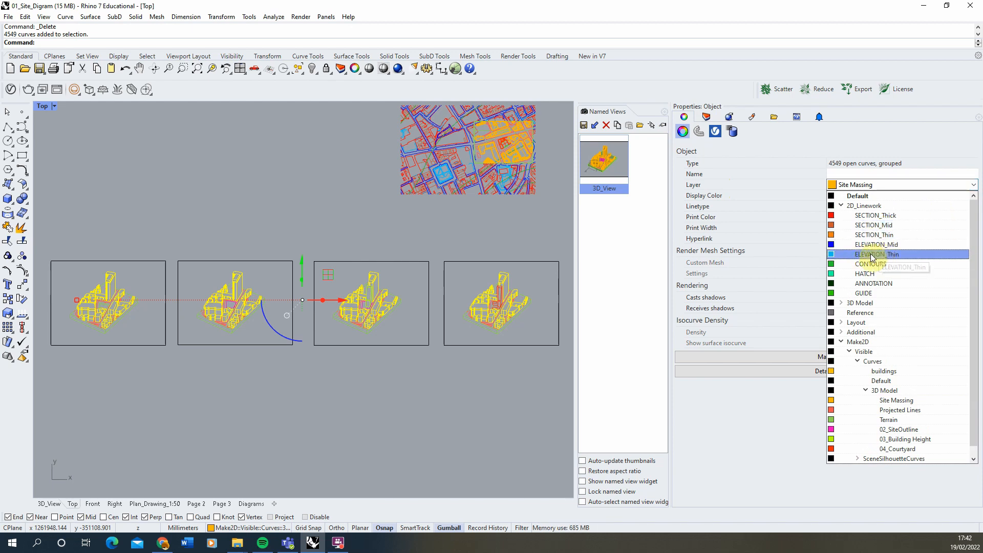
left_click(876, 249)
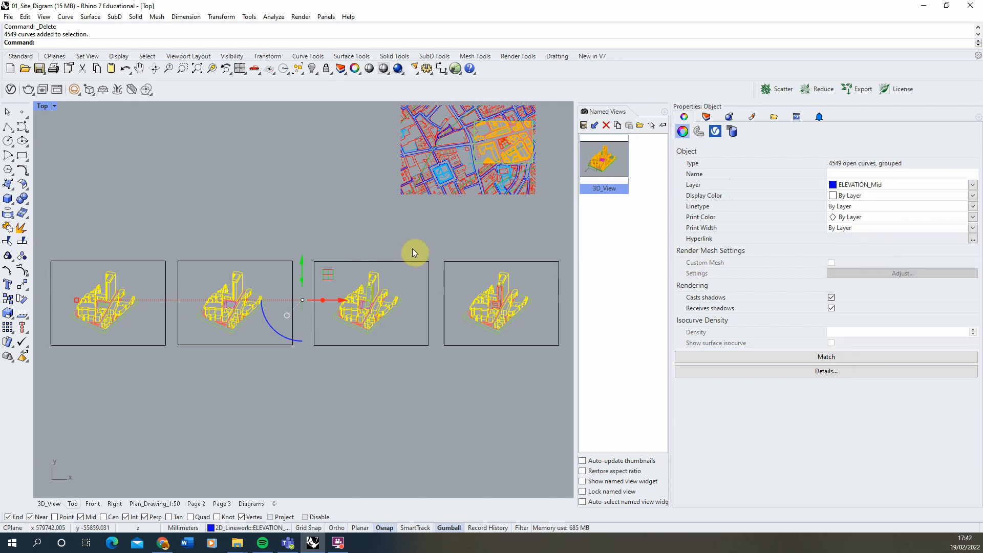
left_click(328, 258)
Select every object on the Make2D Projected Lines layer and reassign the curves to the ELEVATION_Thin layer.
left_click(704, 118)
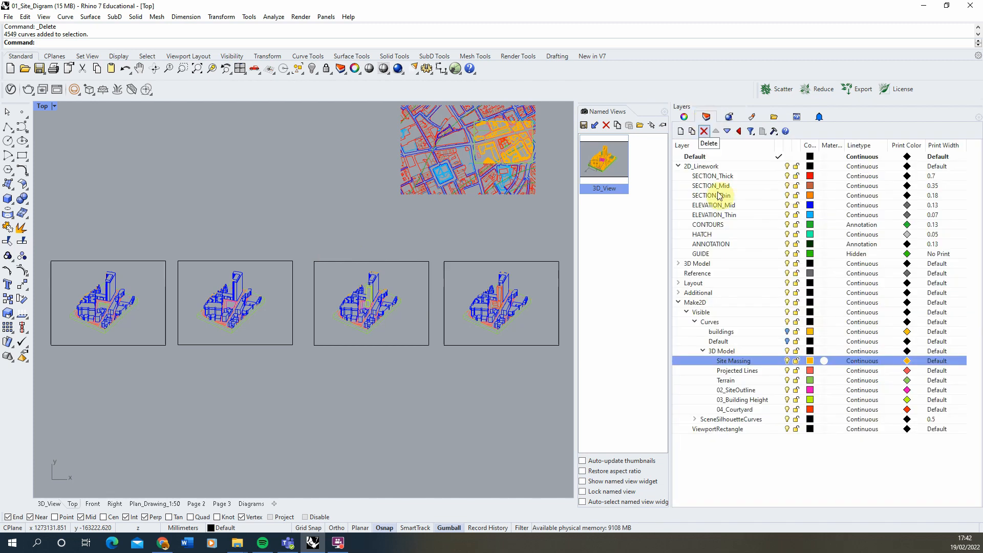
left_click(735, 361)
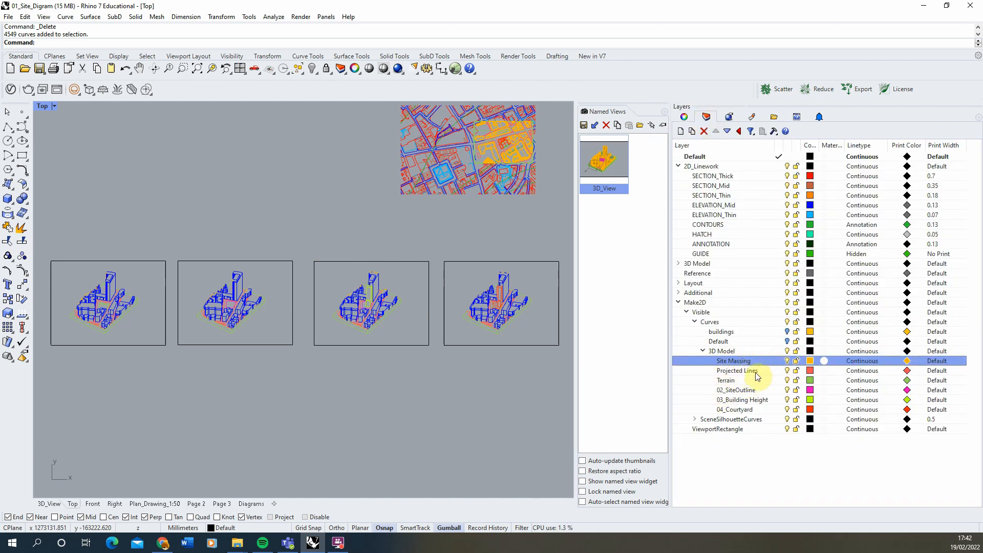
left_click(755, 373)
right_click(765, 373)
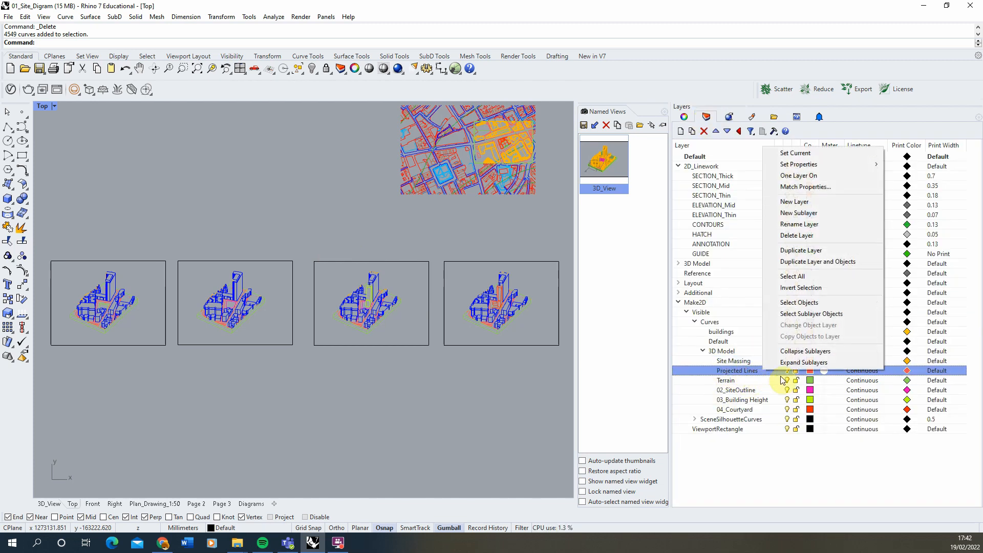
left_click(814, 307)
left_click(684, 116)
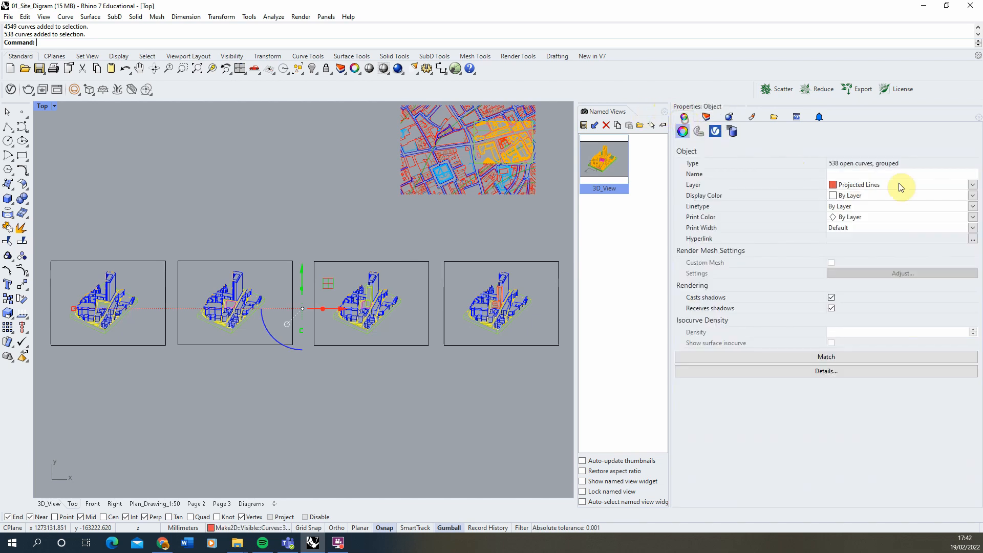
left_click(970, 185)
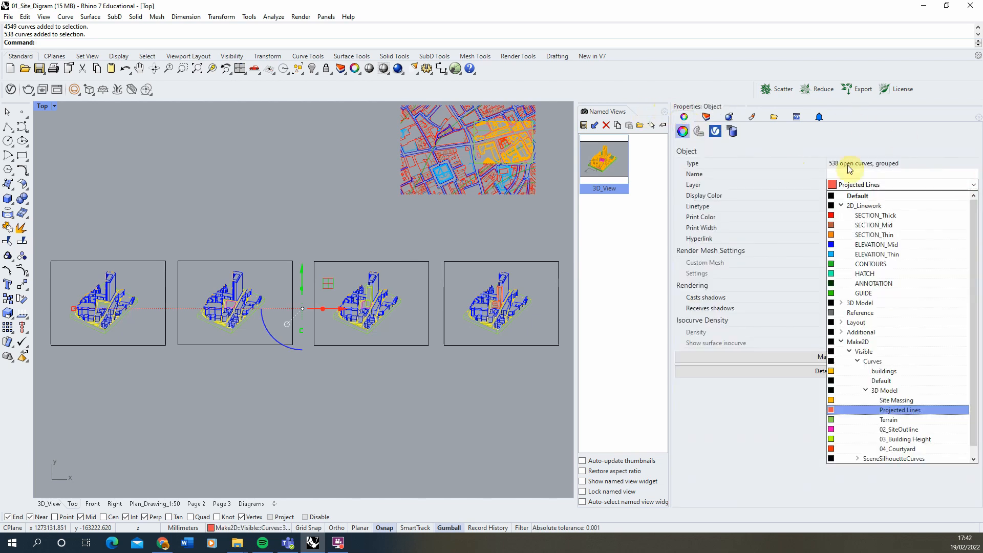
left_click(881, 254)
left_click(266, 205)
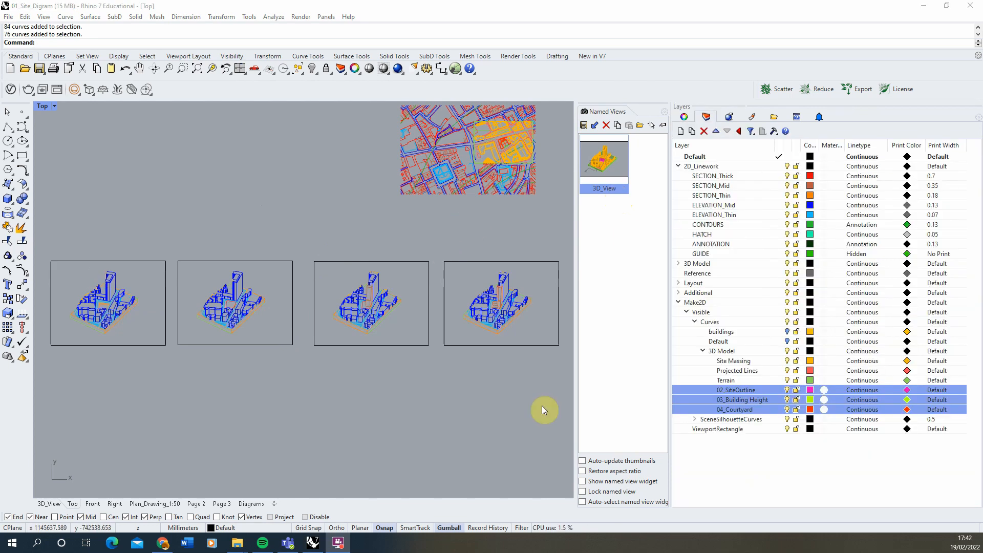
Collapse the 3D Model and Curves sublayers and turn off Curves and 2D_Linework, isolating the drawings' silhouette curves.
left_click(704, 351)
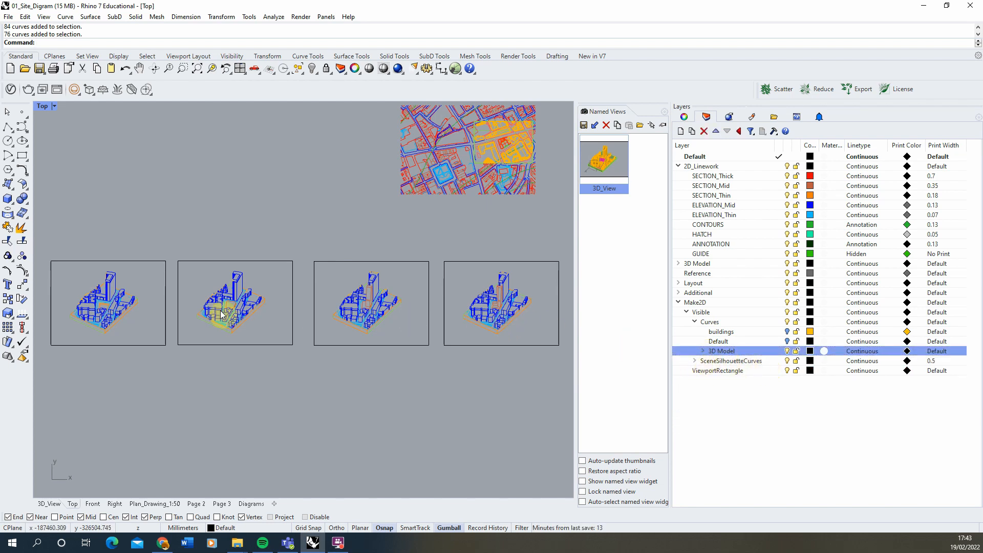
scroll(221, 315, "up", 8)
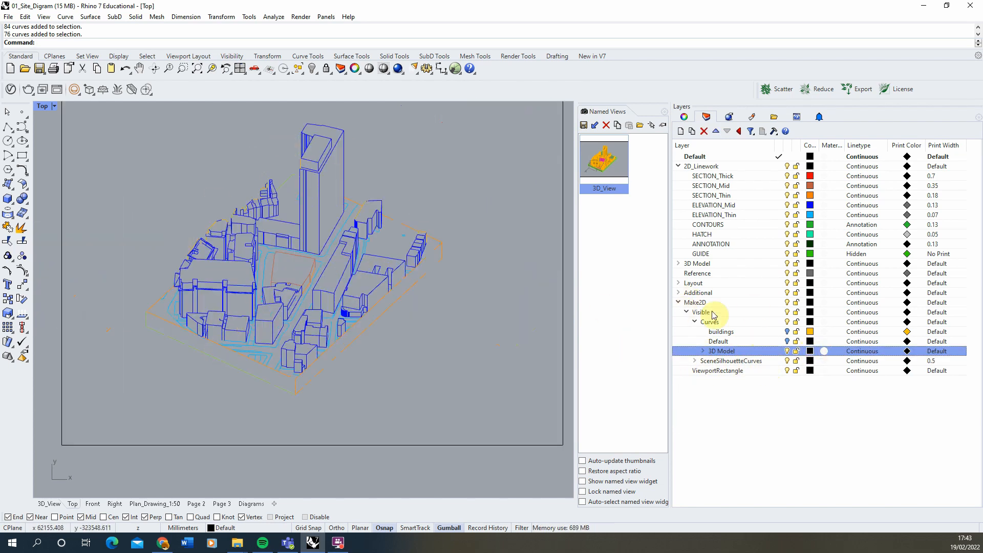
left_click(696, 323)
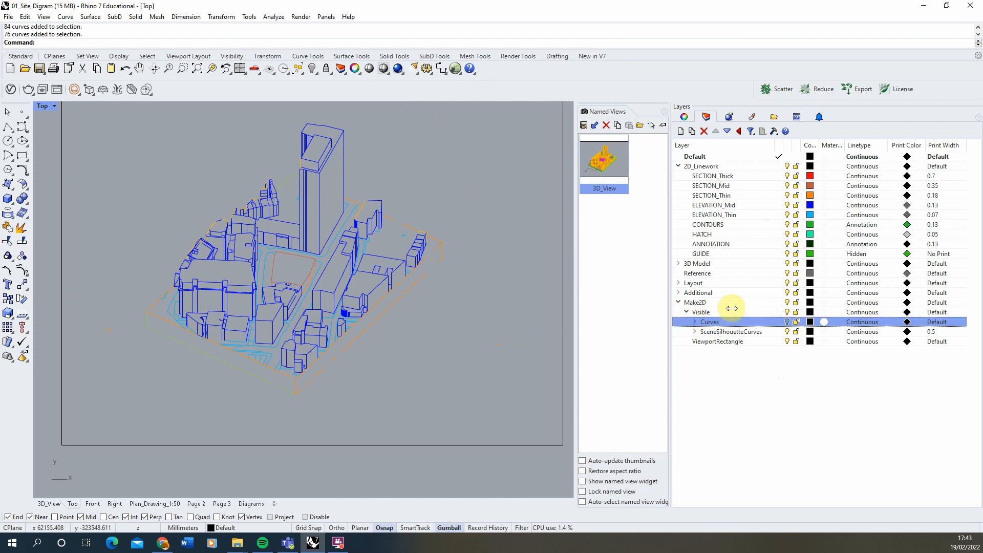
left_click(787, 166)
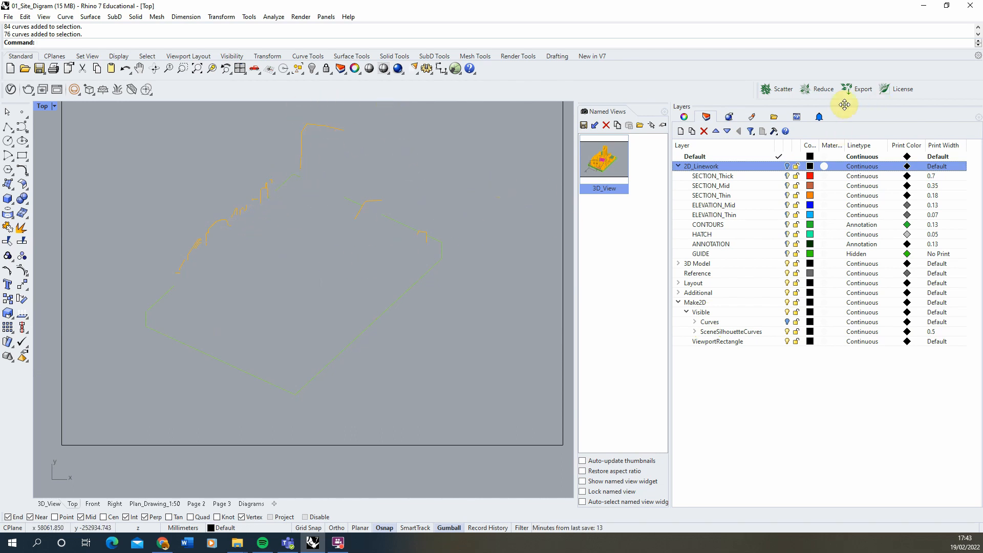
scroll(364, 273, "down", 5)
scroll(364, 273, "down", 5)
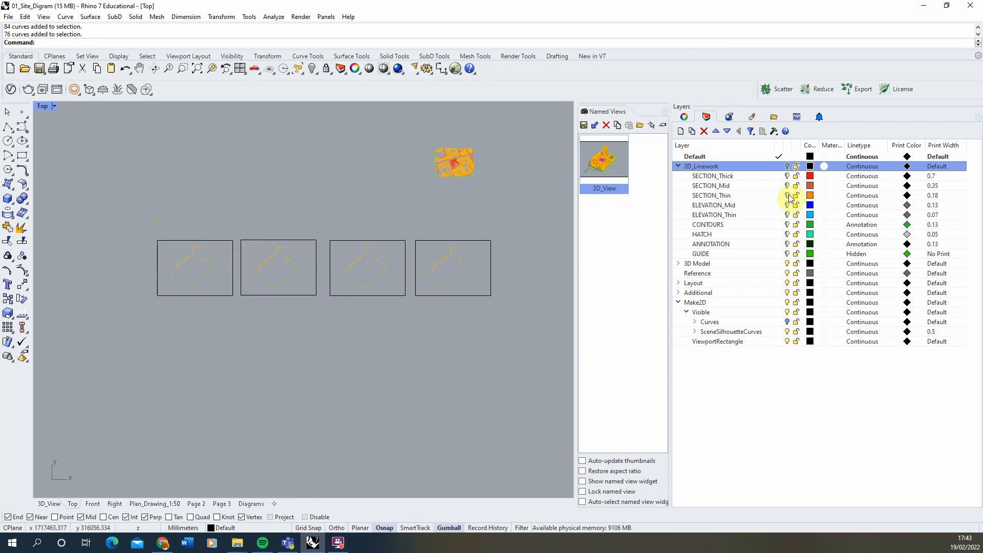
Try to select the objects on the SceneSilhouetteCurves layer.
left_click(766, 335)
right_click(767, 334)
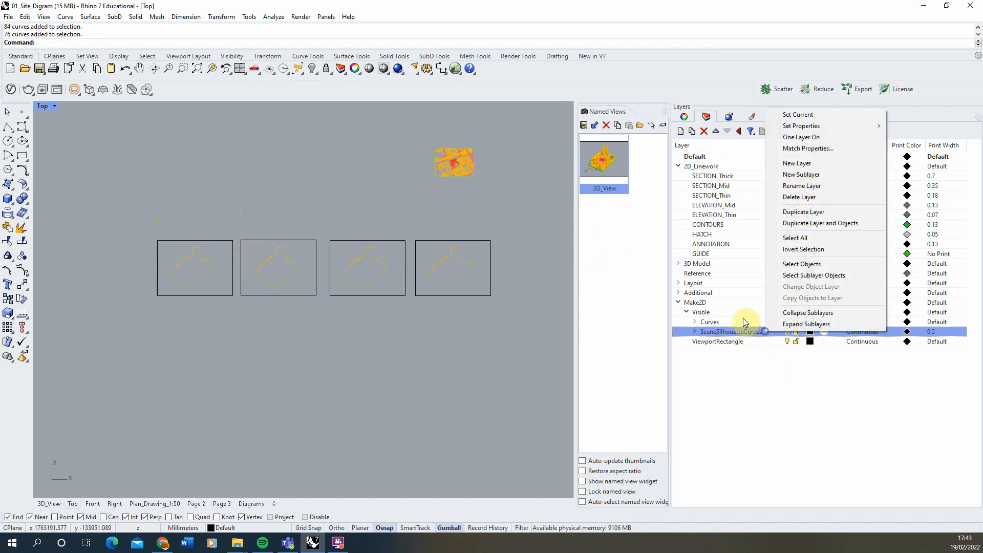
left_click(811, 265)
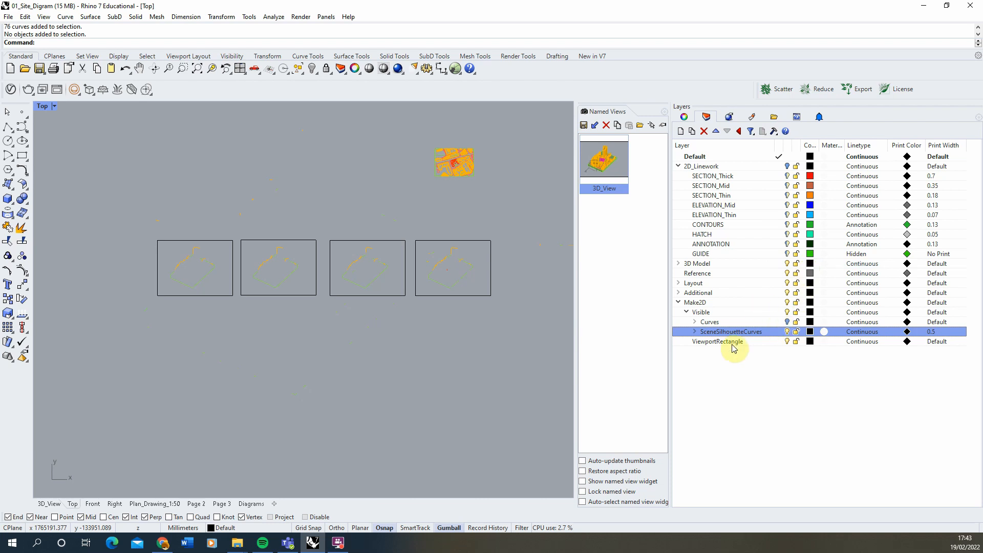
left_click(695, 331)
left_click(695, 331)
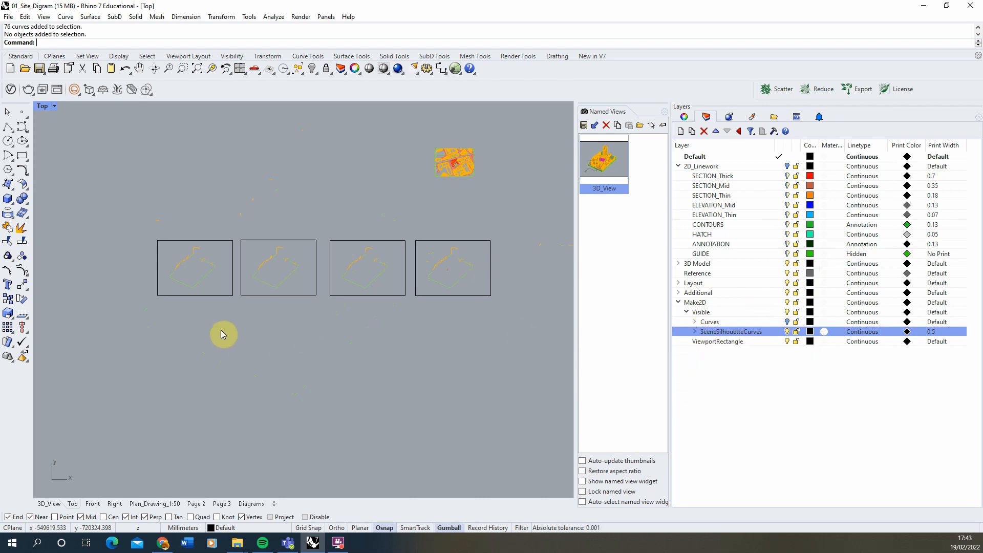
Select the silhouette curves of all four drawings without their frames, turn 2D_Linework back on, and assign the curves to SECTION_Thick.
left_click_drag(163, 321, 482, 224)
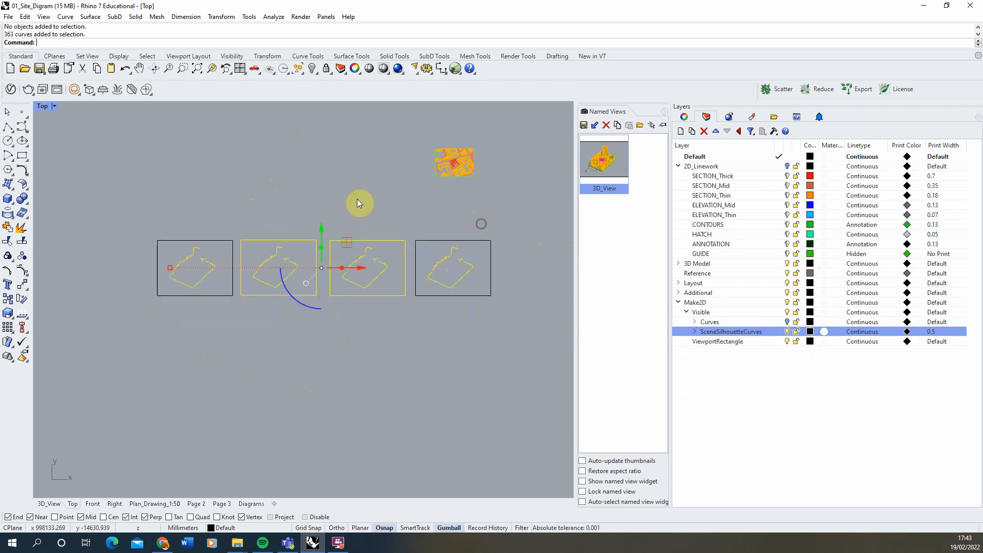
left_click(274, 241, "ctrl")
left_click(381, 241, "ctrl")
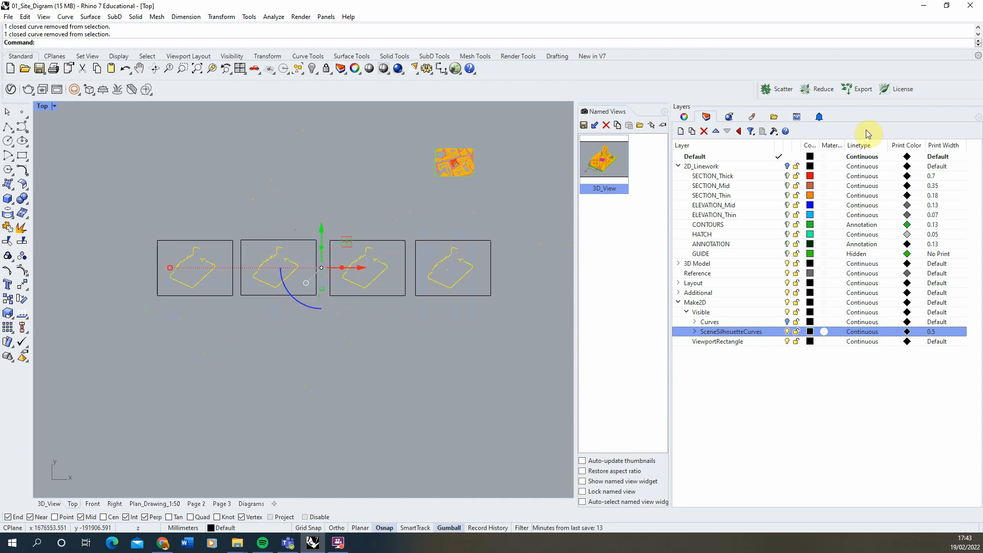
left_click(787, 166)
left_click(684, 118)
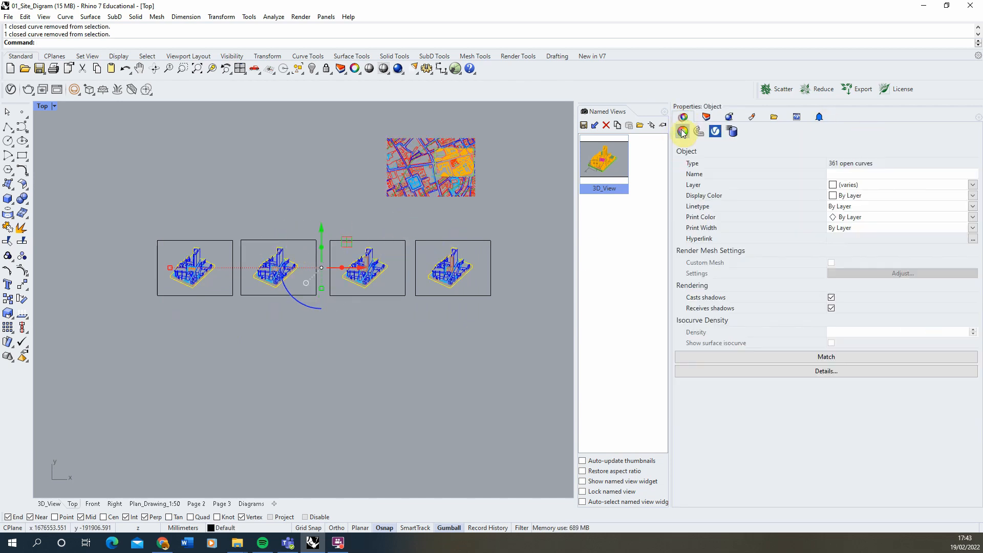
left_click(973, 187)
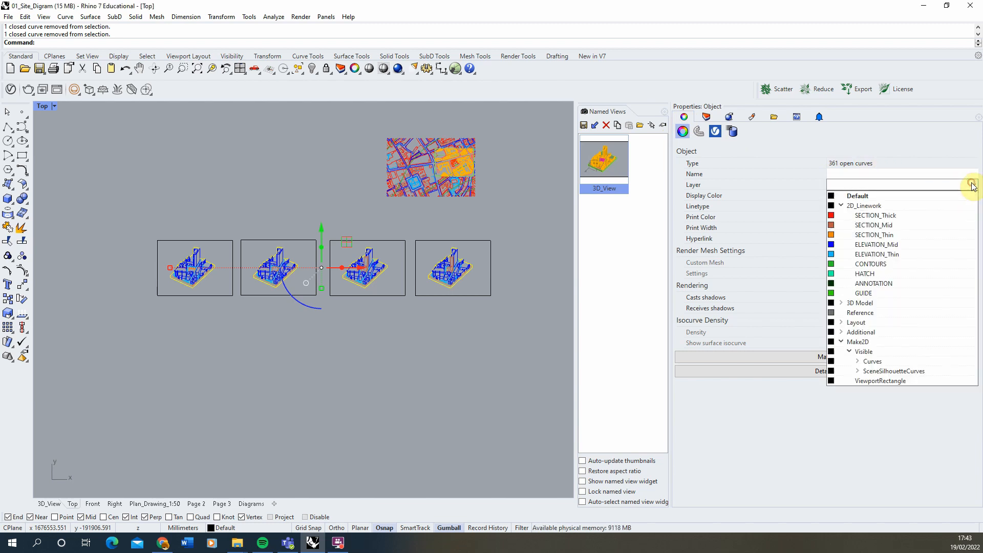
left_click(871, 217)
Collapse the Make2D layer group and make SECTION_Thick the current layer.
left_click(706, 117)
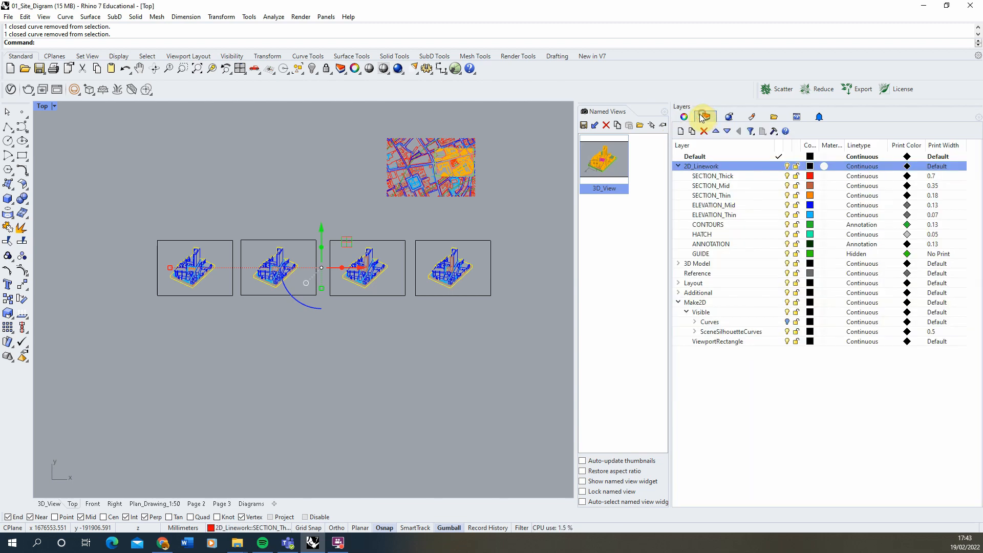
left_click(679, 303)
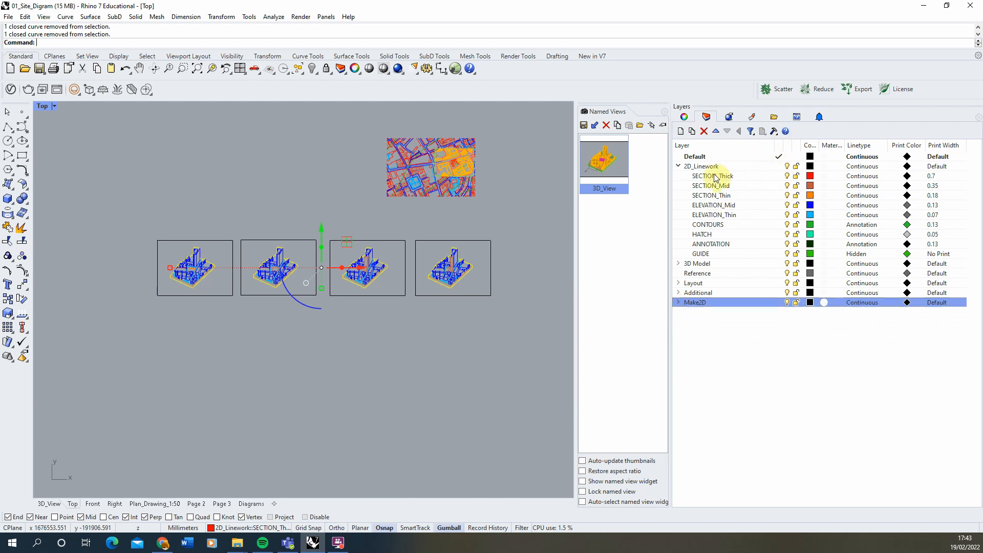
left_click(788, 187)
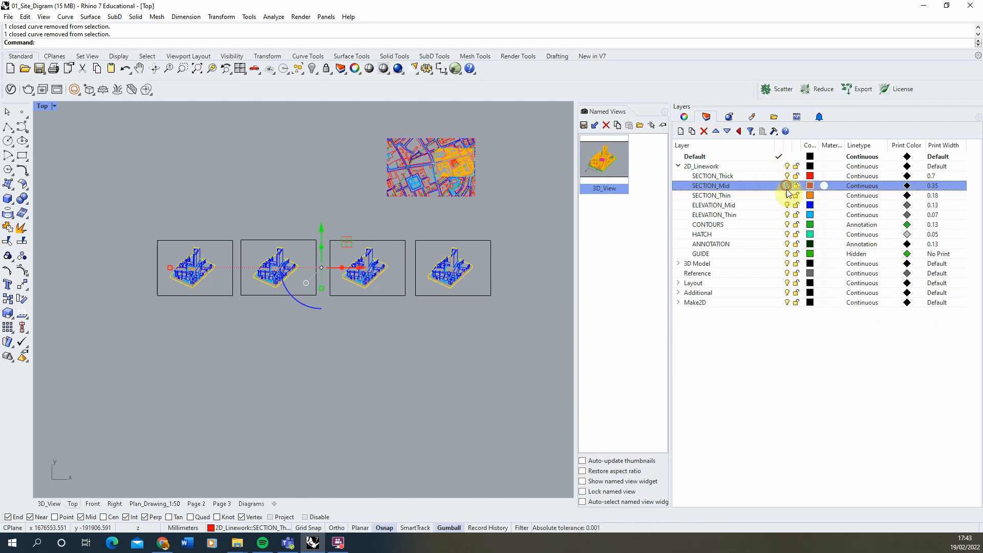
left_click(788, 196)
left_click(787, 196)
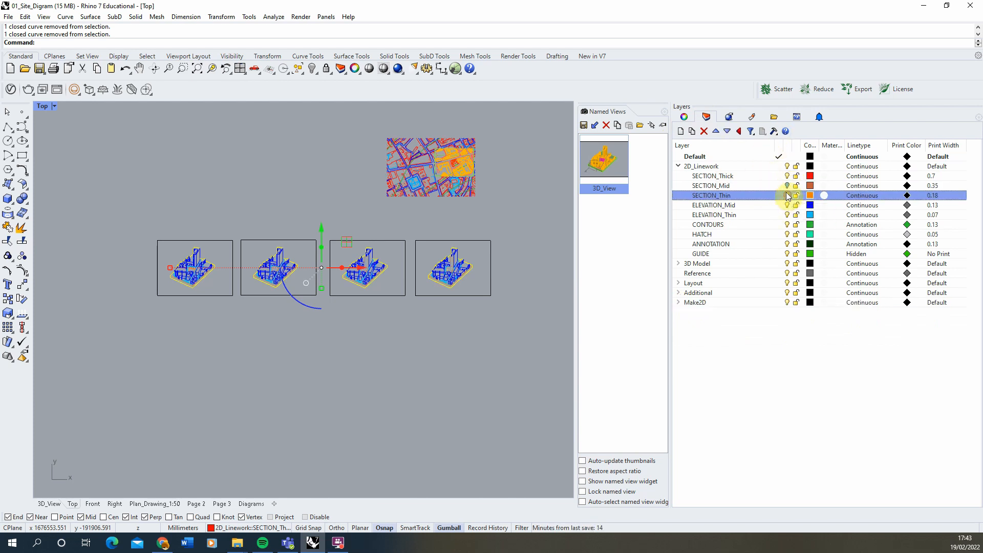
left_click(782, 185)
left_click(779, 175)
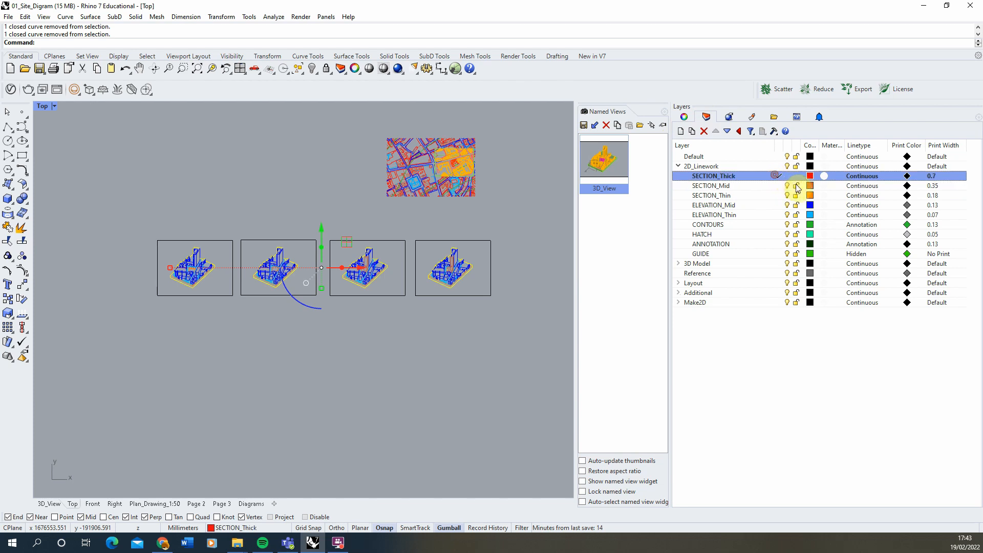
Lock the SECTION_Mid, SECTION_Thin, ELEVATION_Mid, ELEVATION_Thin, CONTOURS, HATCH and ANNOTATION layers and clear the curve selection.
left_click(797, 186)
left_click(796, 195)
left_click(796, 205)
left_click(796, 214)
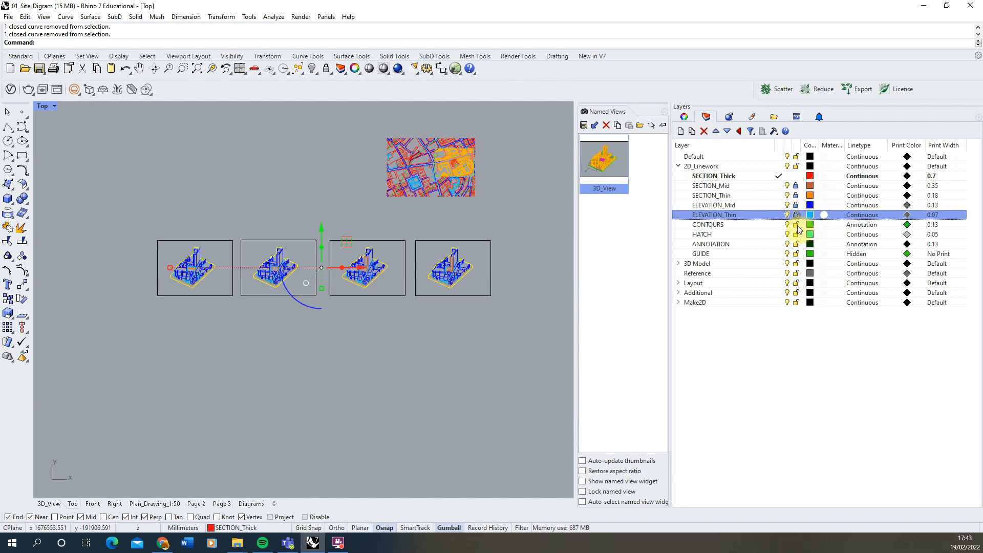
left_click(797, 225)
left_click(797, 235)
left_click(797, 244)
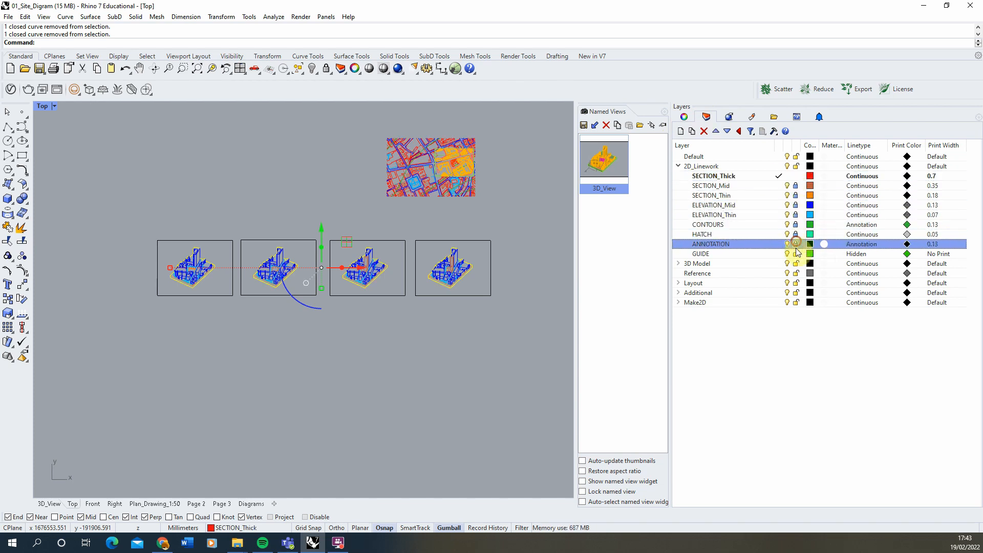
left_click(444, 346)
Examine the red silhouette linework around the framed drawings, closely checking the building edges of the first one.
scroll(145, 266, "up", 6)
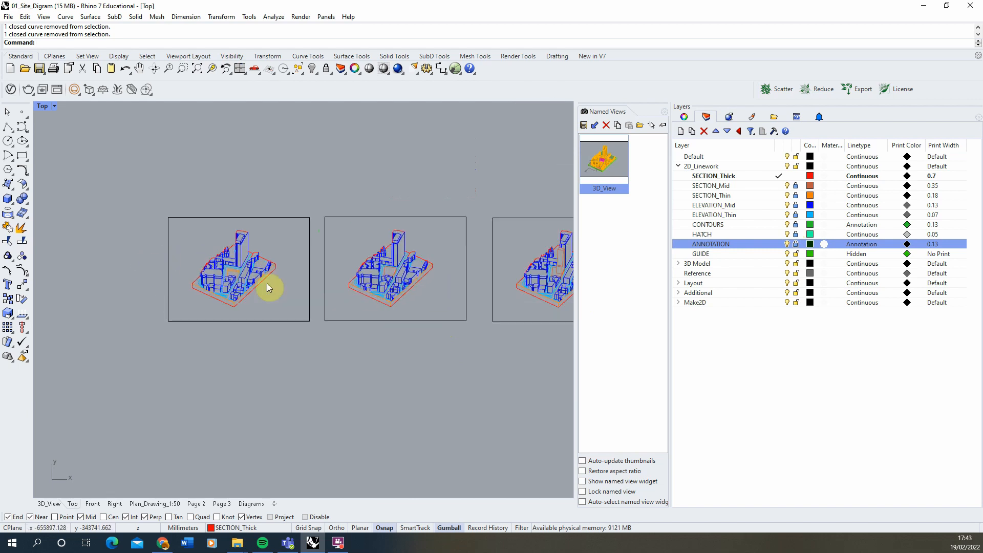
scroll(267, 283, "up", 5)
scroll(103, 263, "down", 4)
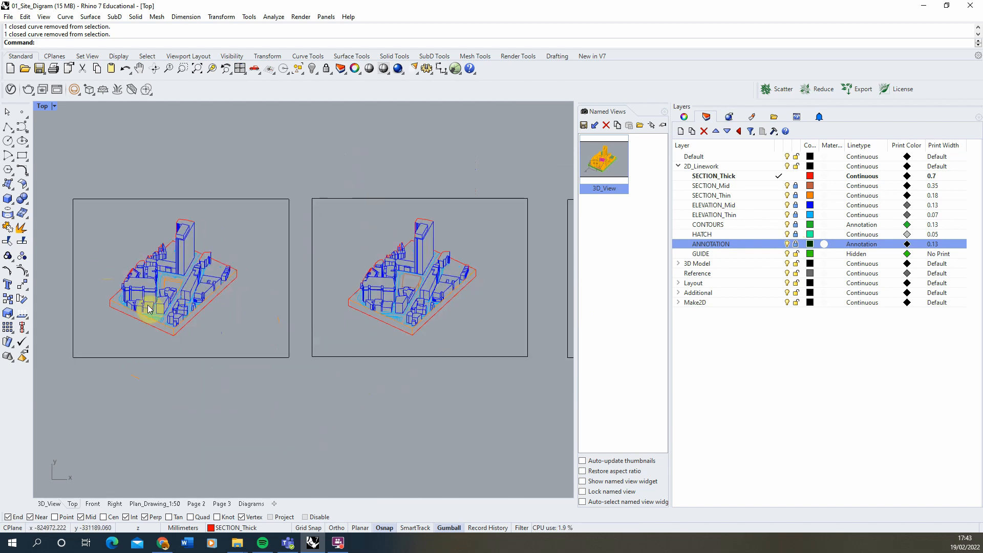
scroll(149, 309, "down", 4)
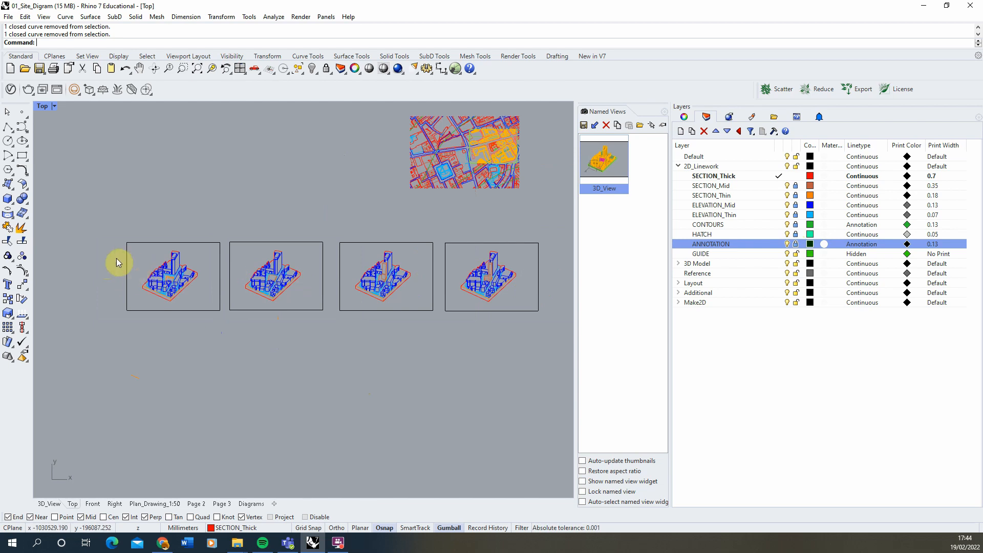
scroll(146, 272, "up", 20)
scroll(108, 341, "down", 6)
scroll(230, 268, "up", 7)
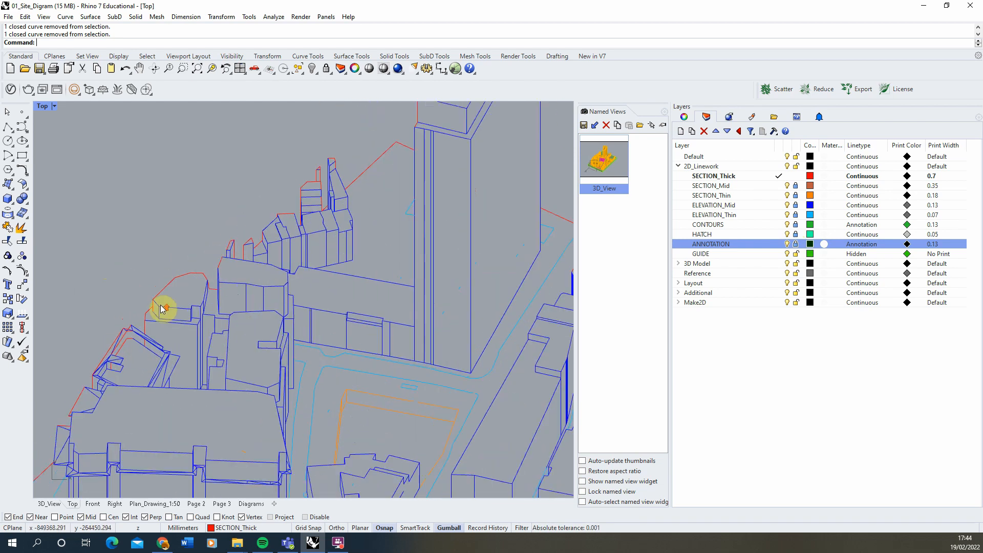
scroll(319, 282, "up", 5)
scroll(149, 373, "down", 3)
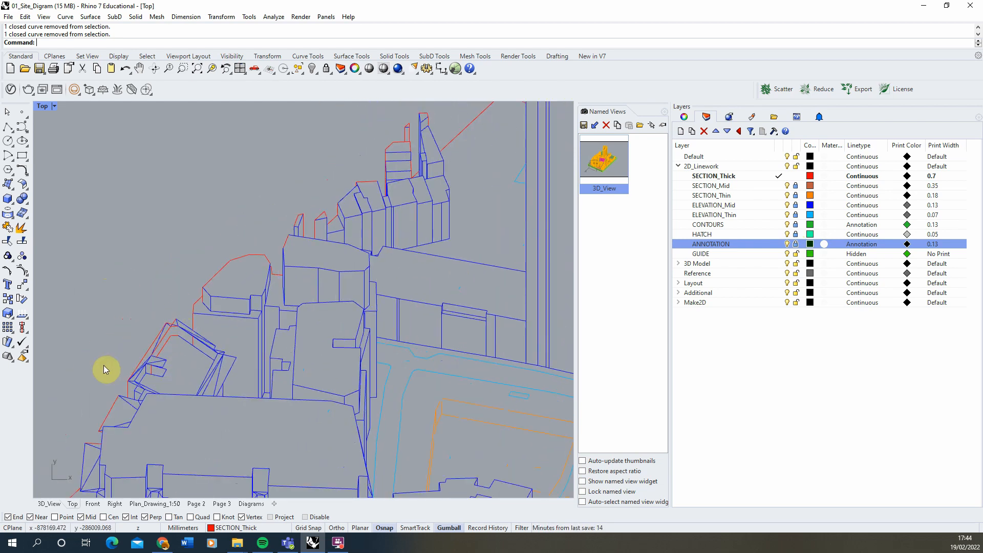
Delete the fragmented red silhouette curves along the building edges on both sides of the tower in the first drawing.
scroll(174, 312, "down", 8)
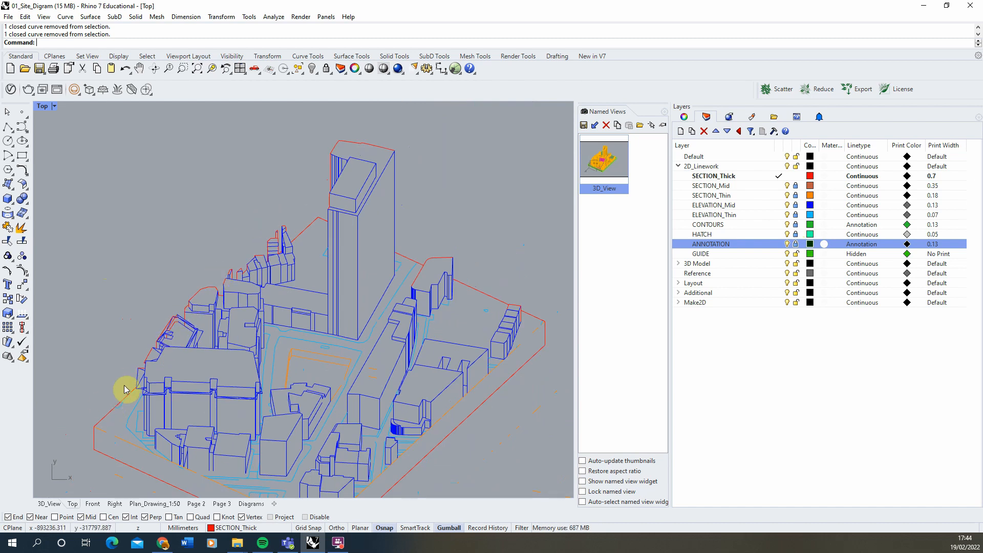
left_click_drag(125, 390, 291, 213)
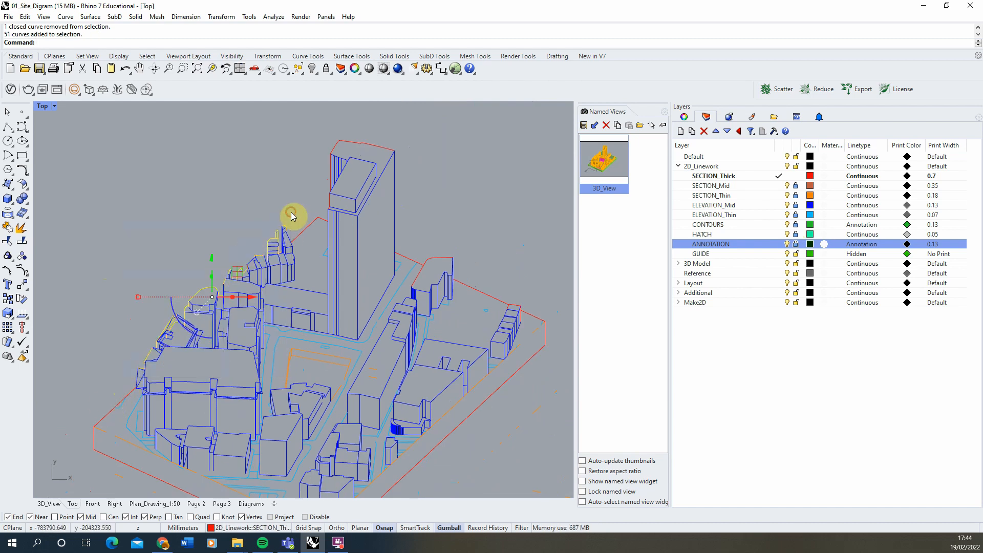
key("Delete")
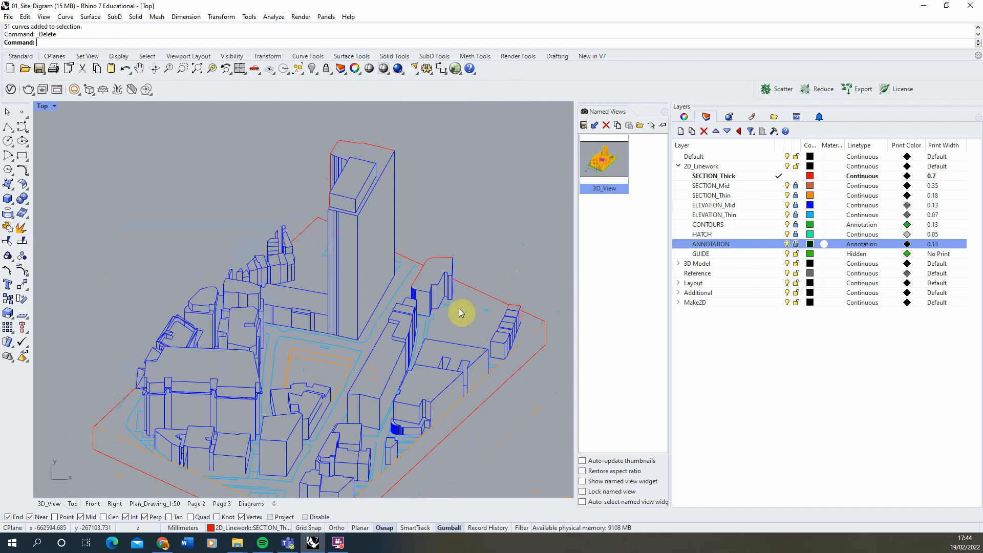
left_click_drag(406, 292, 478, 244)
key("Delete")
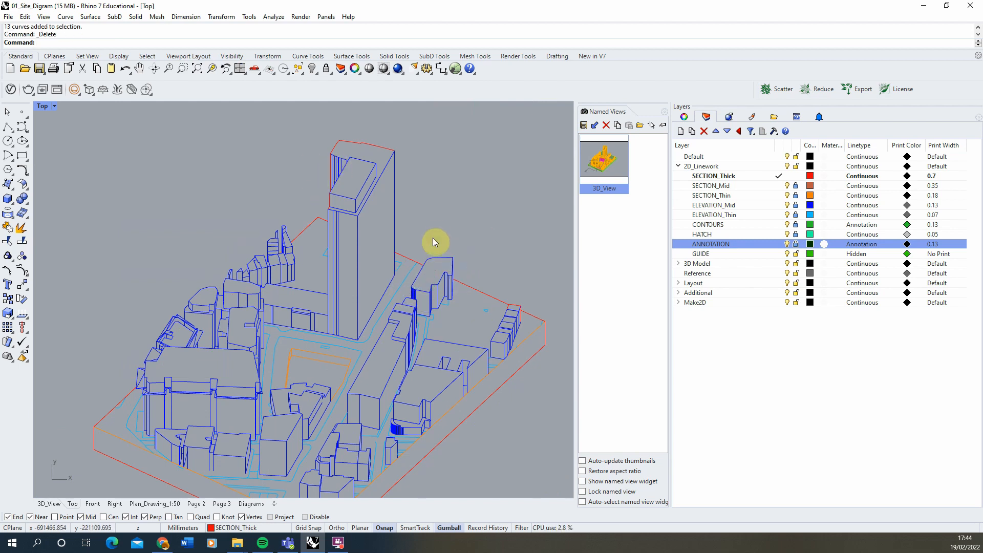
Trace the first drawing's outer building silhouette with a SECTION_Thick polyline, starting where the site edge meets the large building's outer corner.
scroll(195, 315, "up", 2)
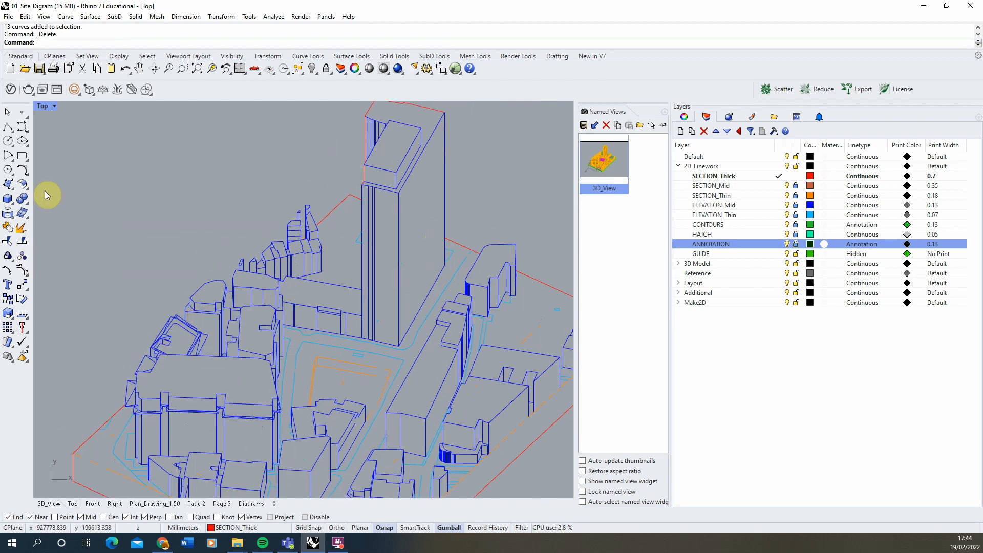
left_click(6, 131)
scroll(109, 401, "up", 3)
scroll(154, 406, "up", 2)
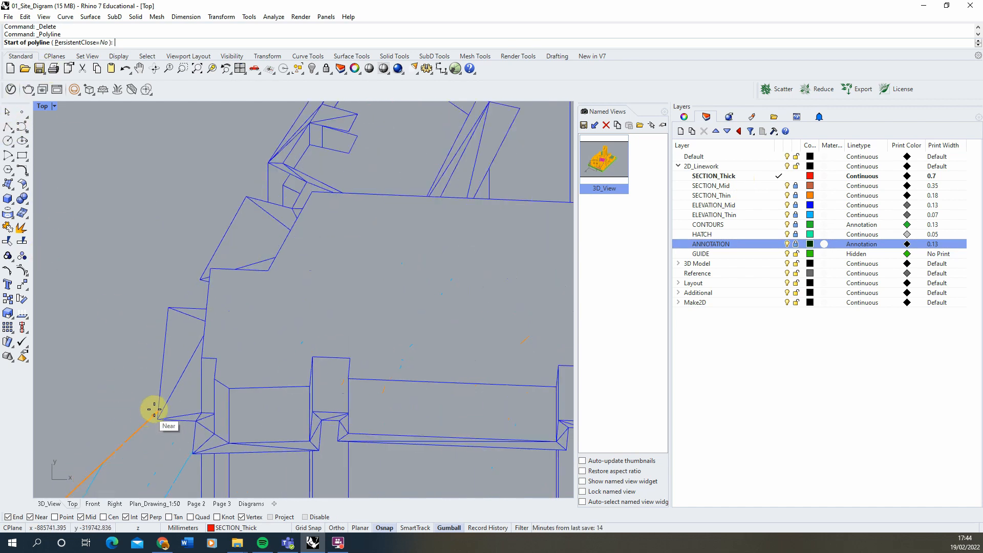
left_click(156, 409)
left_click(168, 307)
left_click(206, 309)
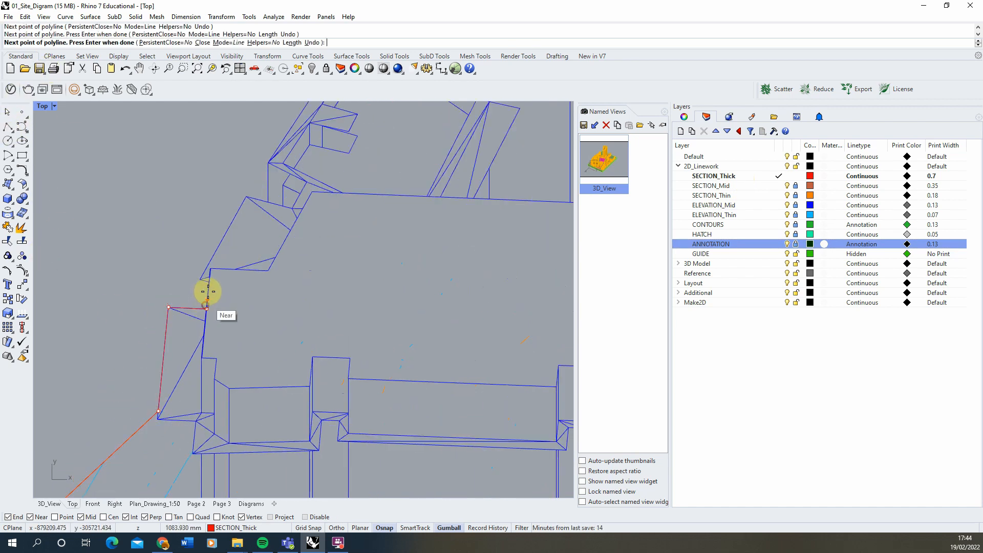
left_click(209, 281)
left_click(200, 279)
left_click(246, 196)
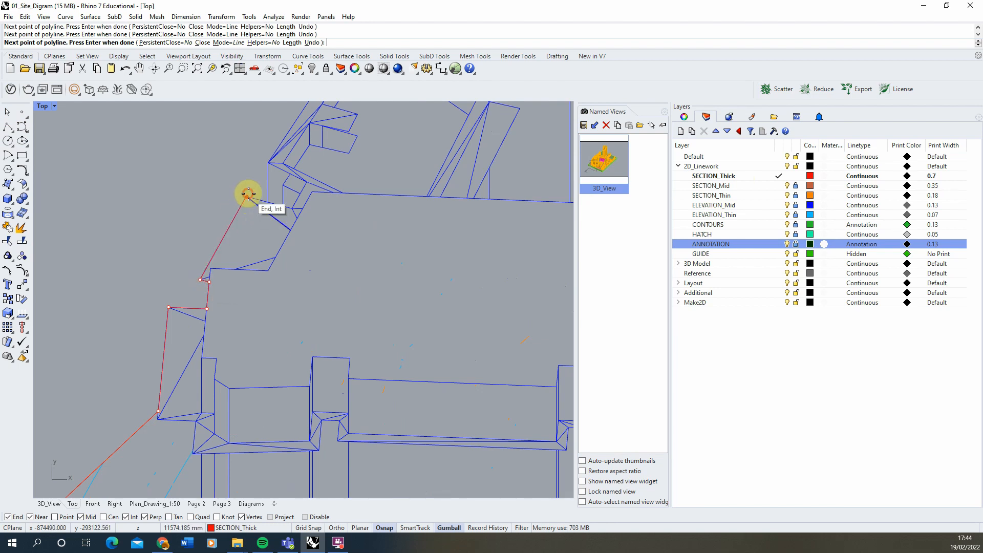
left_click(270, 202)
left_click(268, 163)
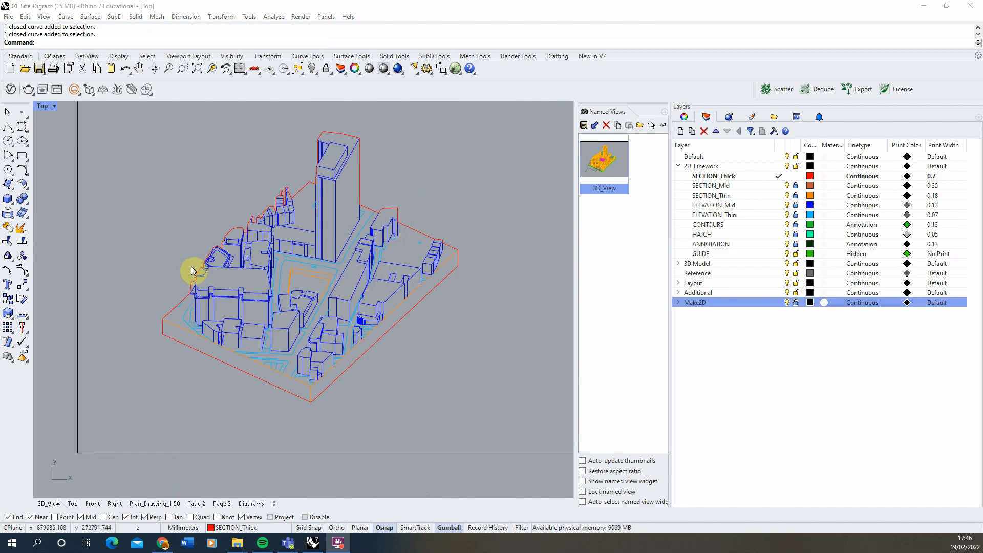
Delete the red silhouette curves of the second, third and fourth drawings, keeping their rectangular frames.
left_click(187, 300)
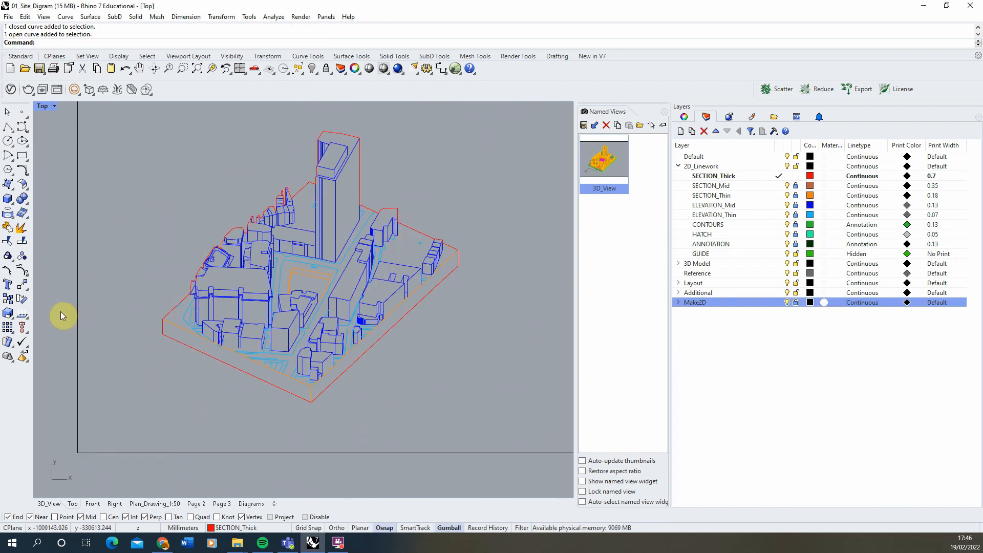
scroll(56, 315, "down", 5)
left_click_drag(226, 363, 509, 269)
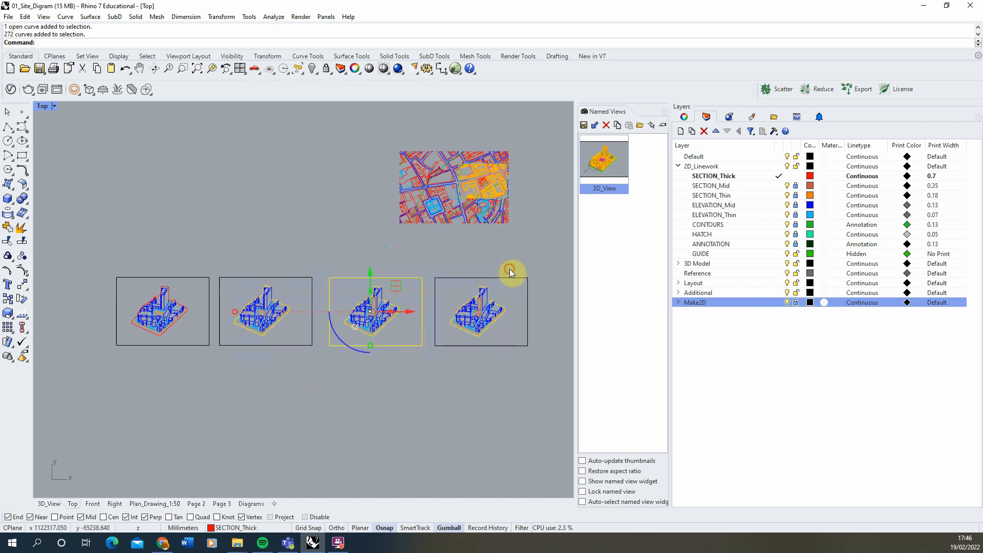
left_click(337, 278, "ctrl")
key("Delete")
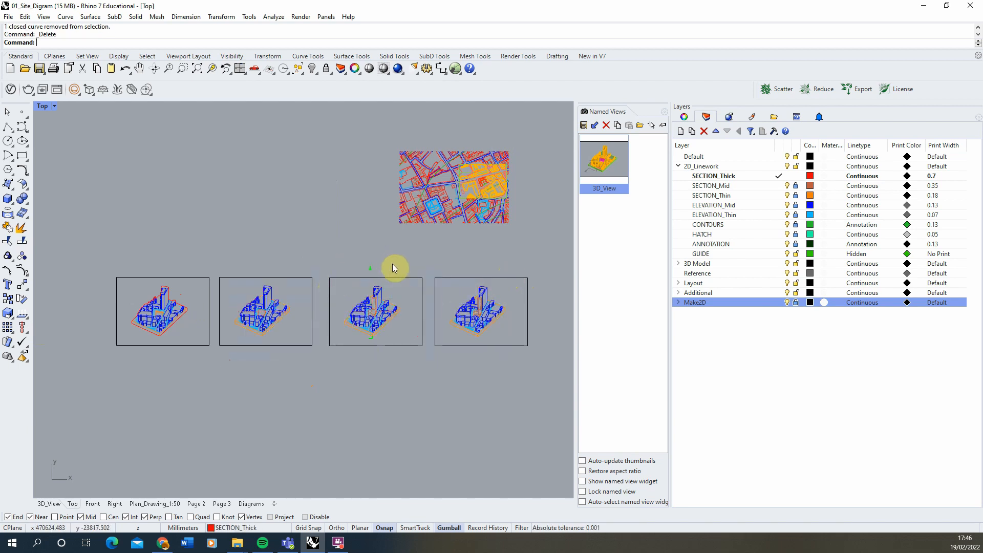
Copy the first drawing's complete red outline from its lowest site corner to the matching corner of the second drawing.
scroll(153, 318, "up", 5)
left_click(210, 256)
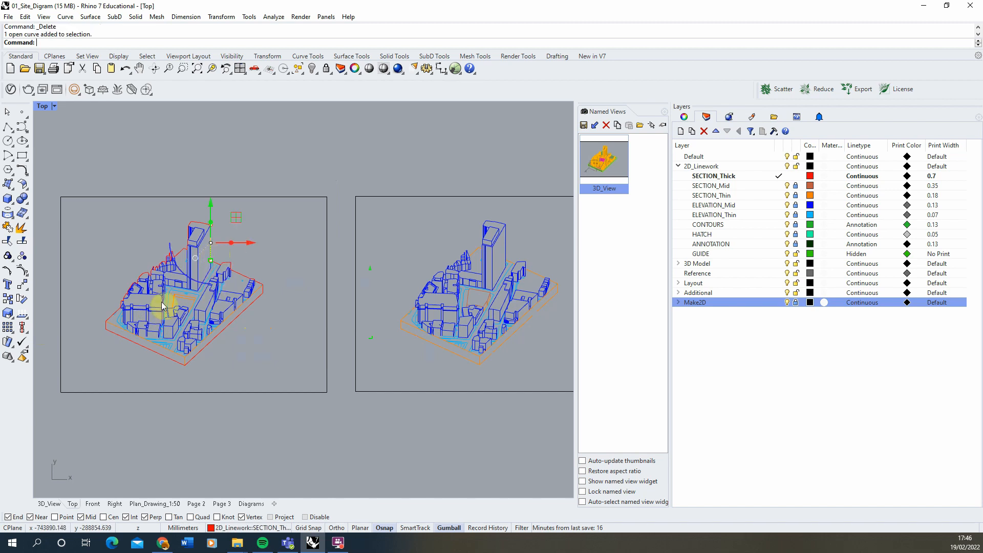
left_click_drag(99, 361, 301, 209)
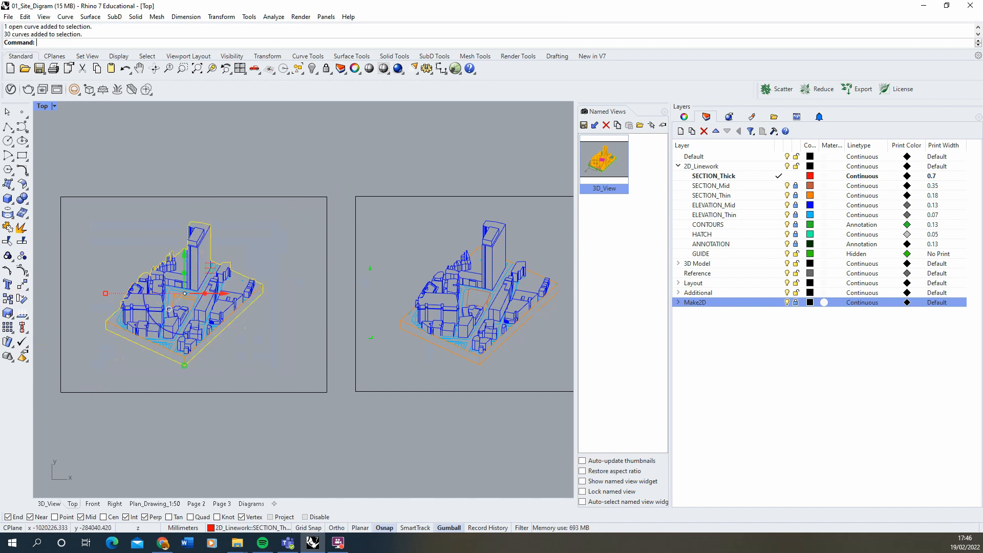
left_click(8, 298)
scroll(202, 355, "up", 4)
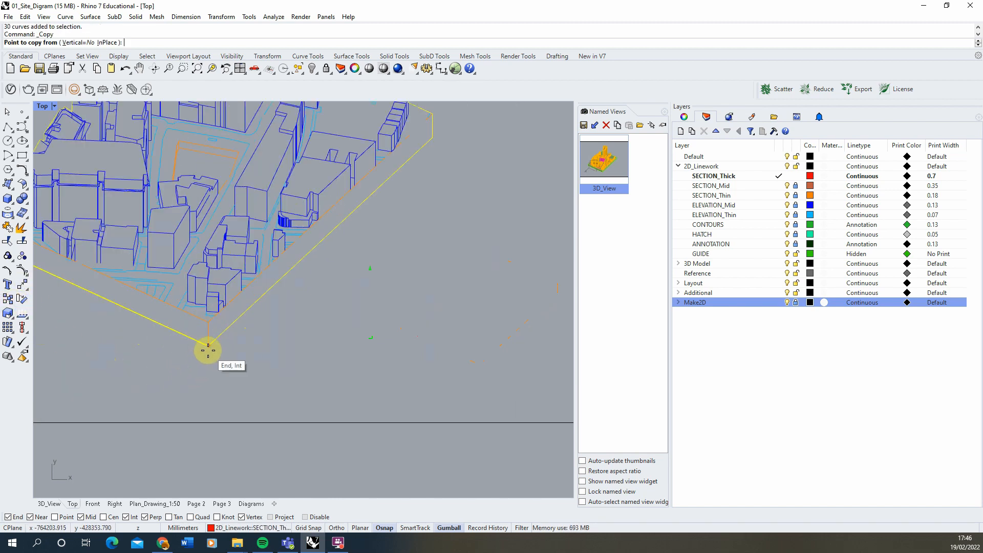
left_click(208, 351)
scroll(208, 351, "down", 5)
scroll(372, 360, "up", 4)
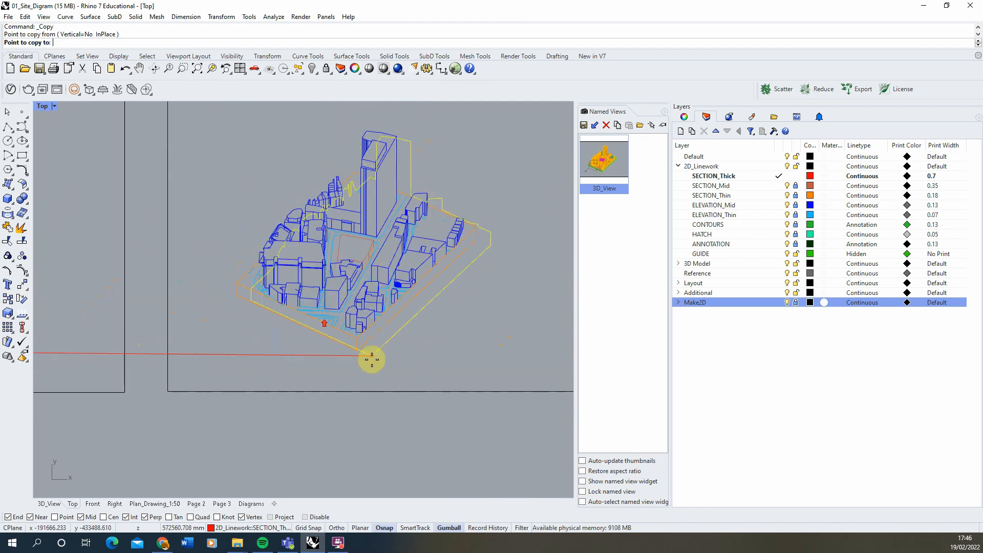
left_click(346, 345)
Place further copies of the red outline on the third and fourth drawings, finish copying and clear the selection.
scroll(406, 318, "down", 4)
scroll(441, 338, "up", 4)
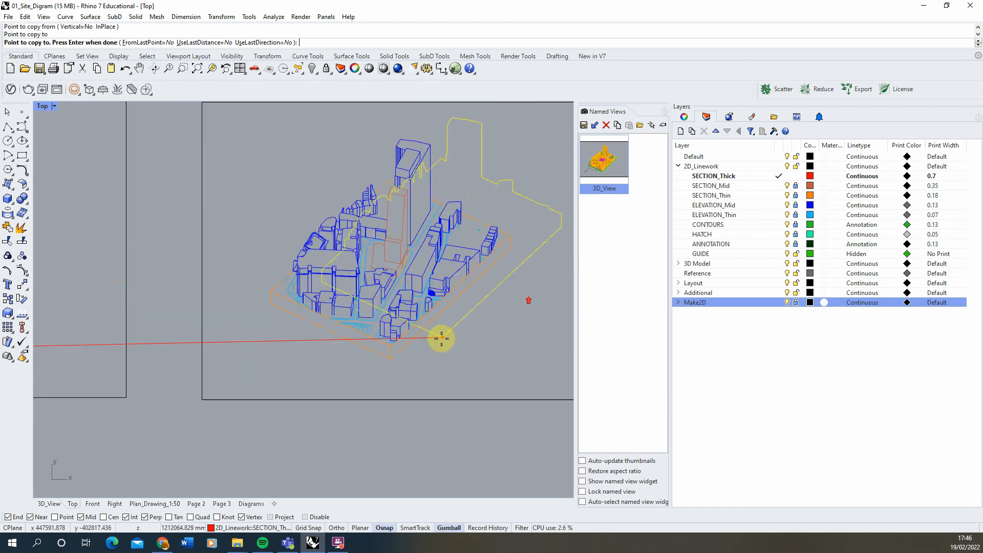
left_click(441, 338)
scroll(202, 314, "down", 4)
scroll(470, 311, "up", 4)
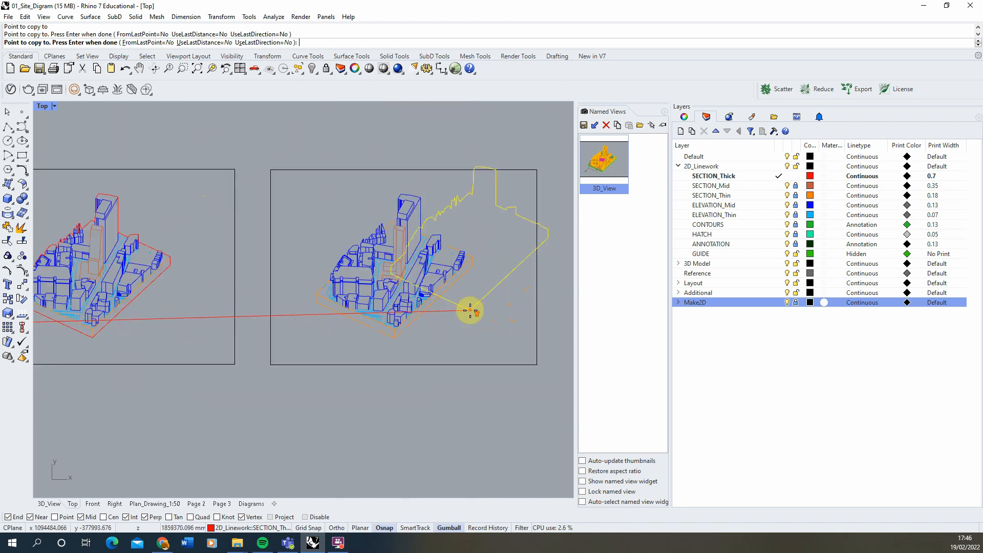
scroll(470, 311, "up", 4)
right_click(465, 322)
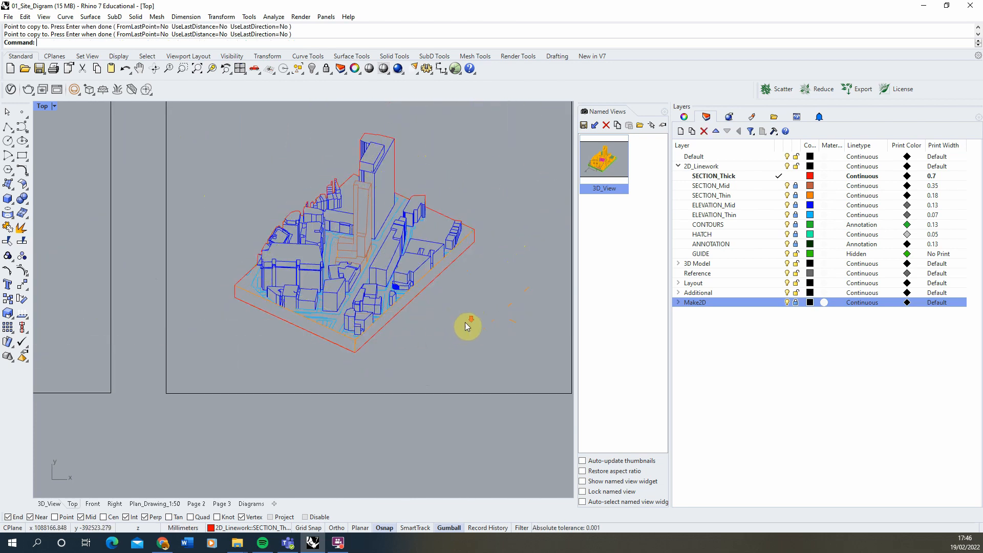
scroll(465, 322, "down", 4)
scroll(121, 302, "up", 3)
scroll(213, 226, "down", 2)
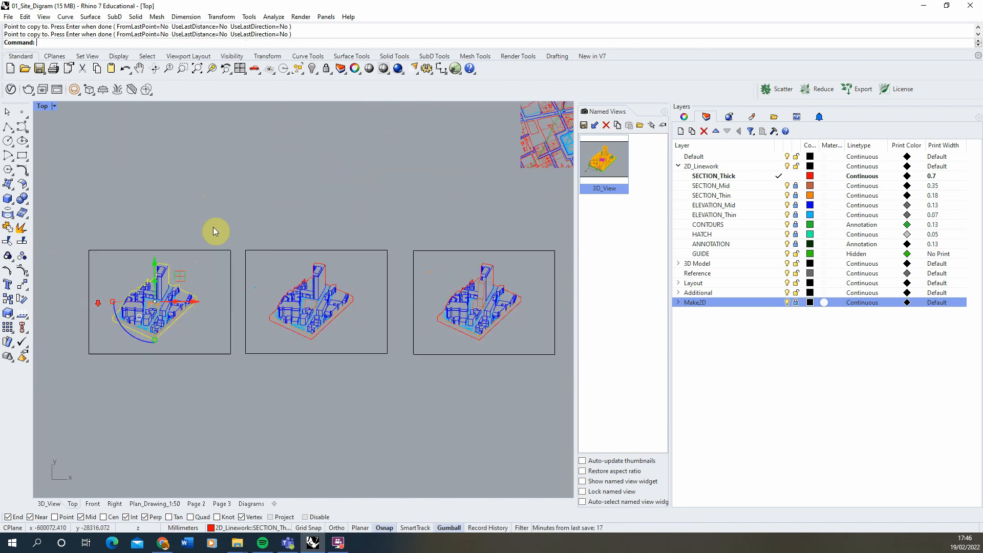
left_click(214, 227)
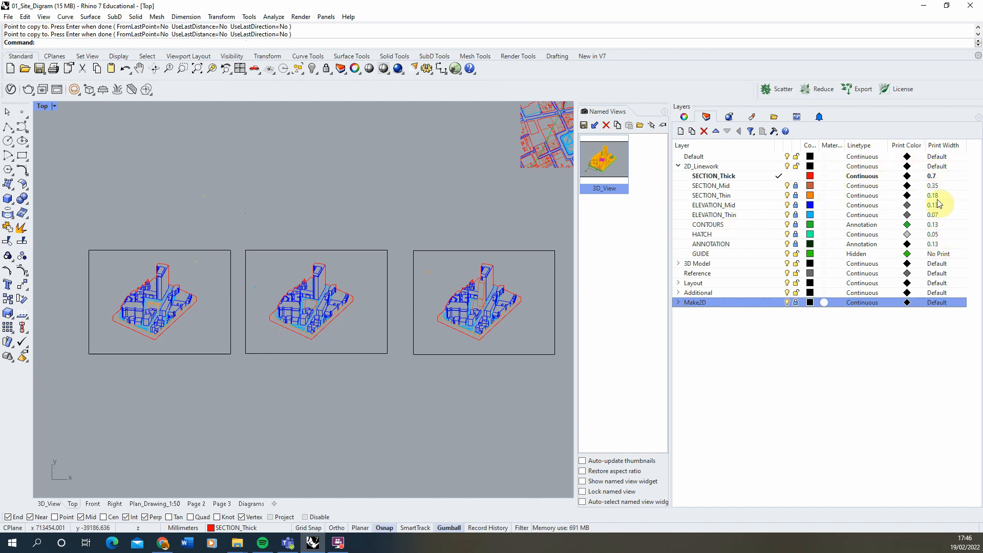
Create an A2 landscape layout named "3D Diagrams" for the Rhino PDF printer with one initial detail.
scroll(164, 285, "down", 4)
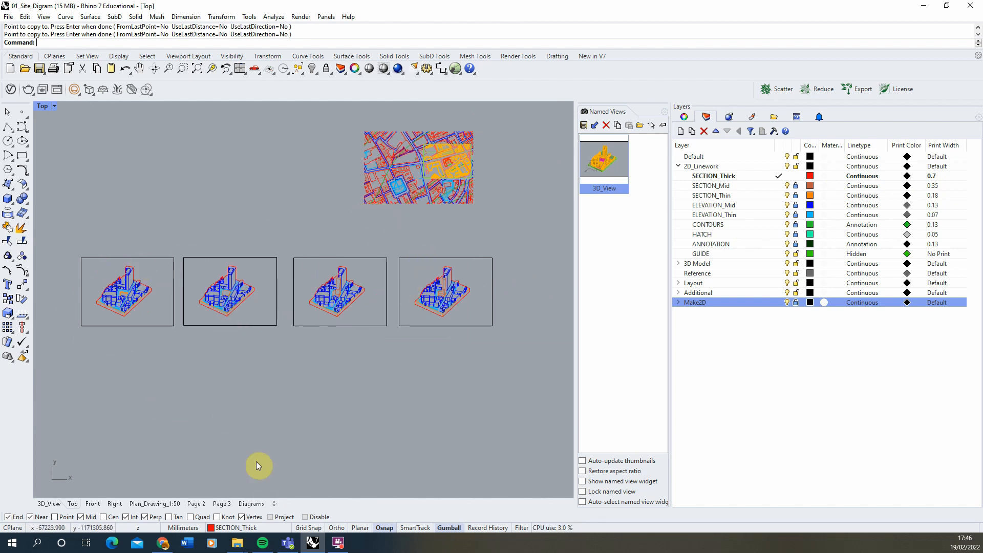
left_click(274, 503)
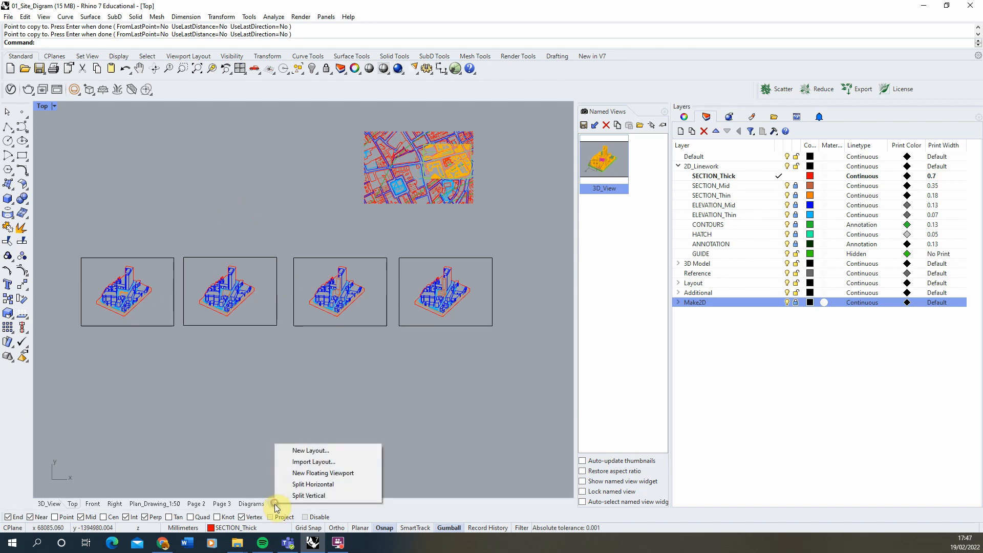
left_click(310, 451)
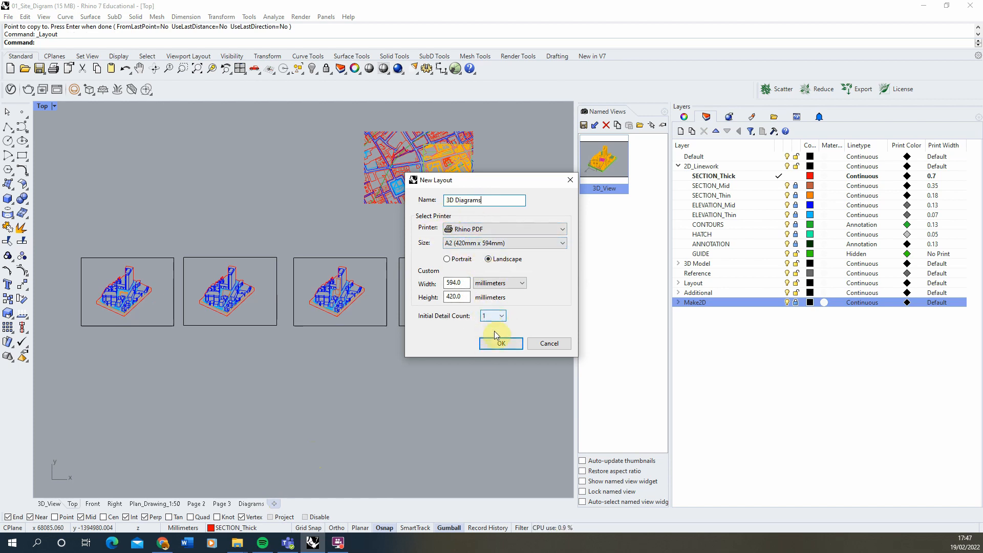
left_click(501, 344)
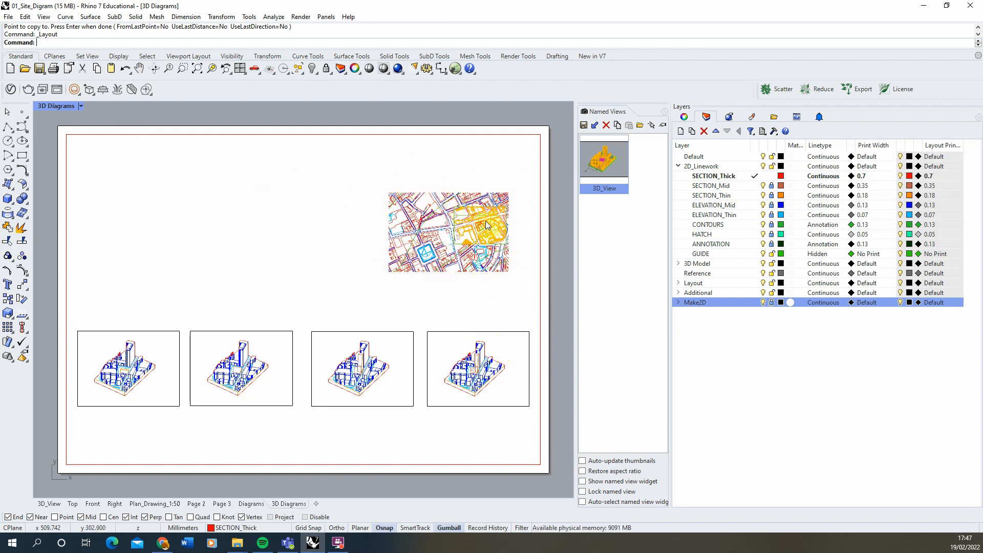
Crop the detail view to the row of framed drawings, lowering its upper edge about 177 mm and raising its lower edge about 30 mm.
left_click(559, 244)
left_click(314, 135)
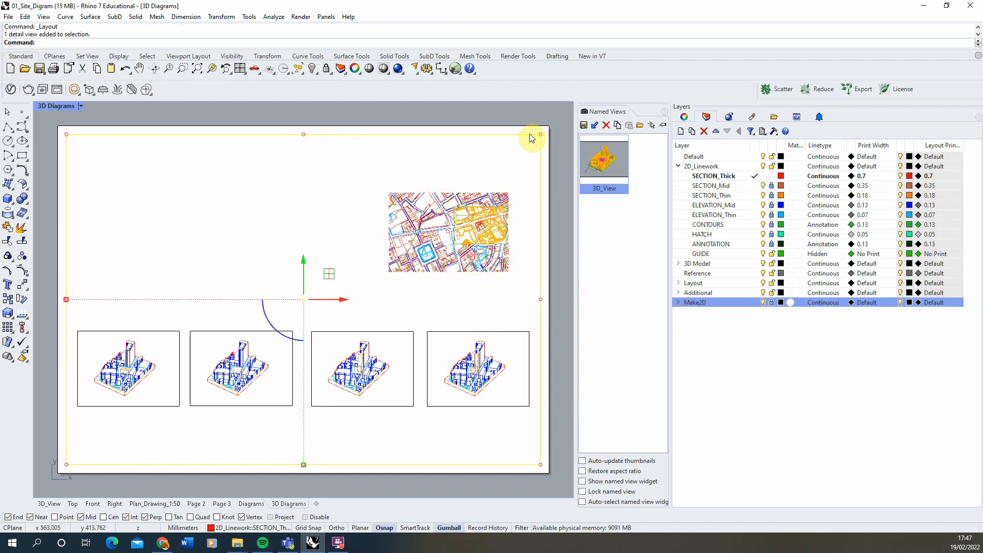
left_click_drag(305, 139, 303, 280)
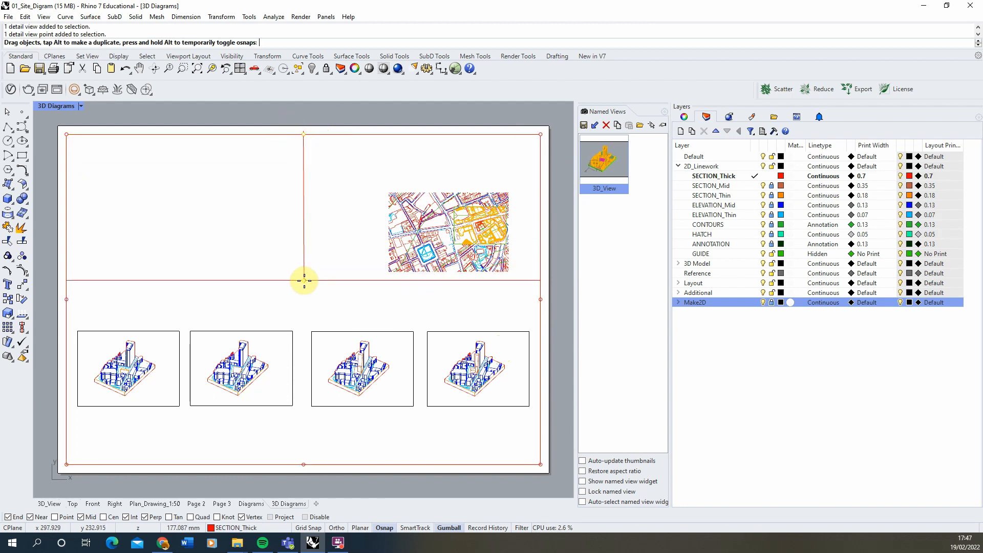
left_click_drag(303, 463, 302, 439)
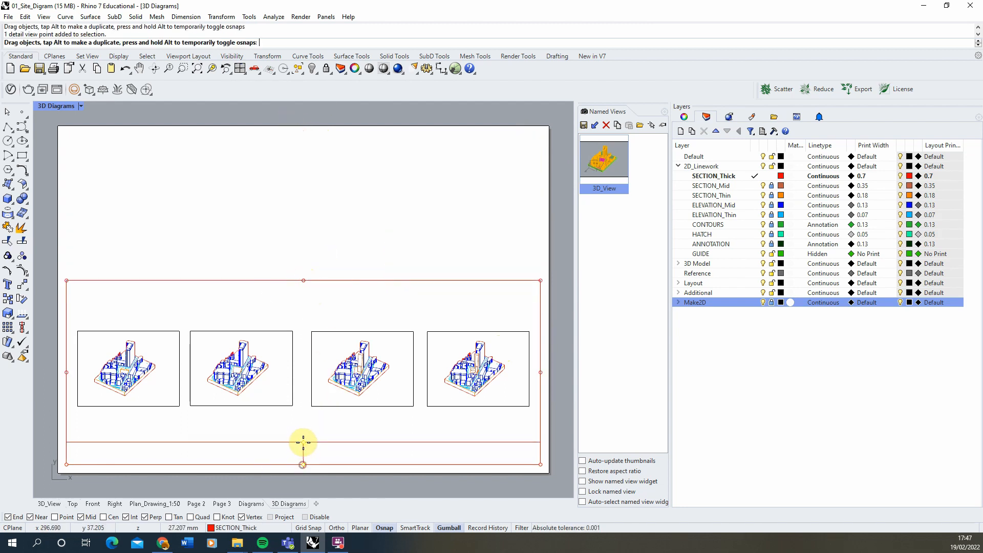
left_click(236, 130)
Move the cropped detail view straight up to the middle of the page and deselect it.
left_click(311, 281)
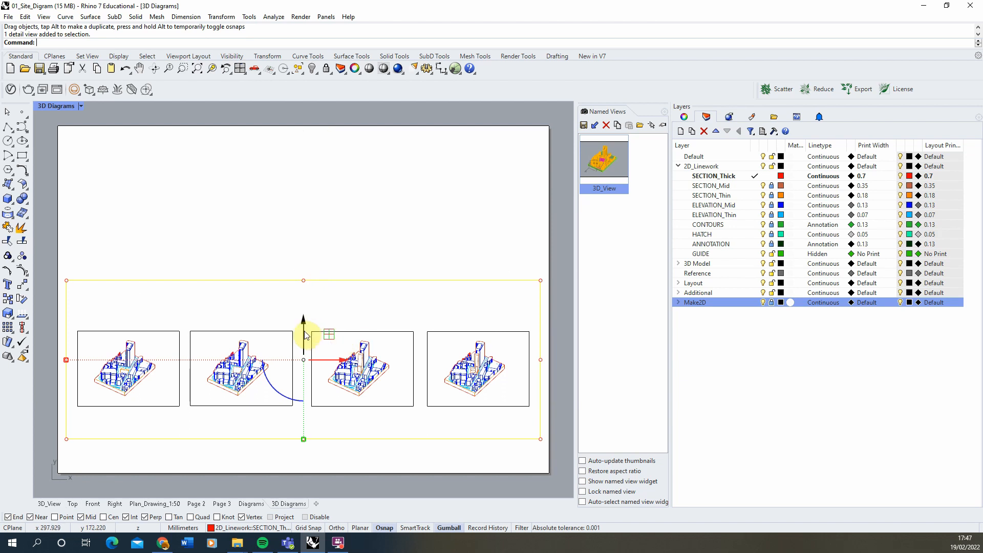
left_click_drag(305, 333, 306, 265)
left_click(385, 192)
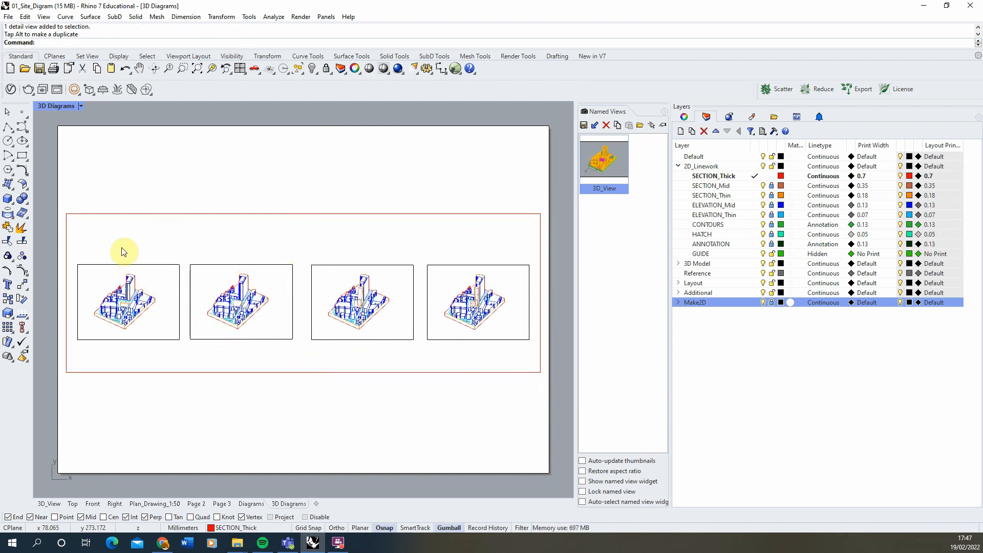
Activate the detail view, enlarge the four framed drawings slightly with dynamic zoom, and return to the layout page.
double_click(305, 255)
scroll(290, 303, "up", 2)
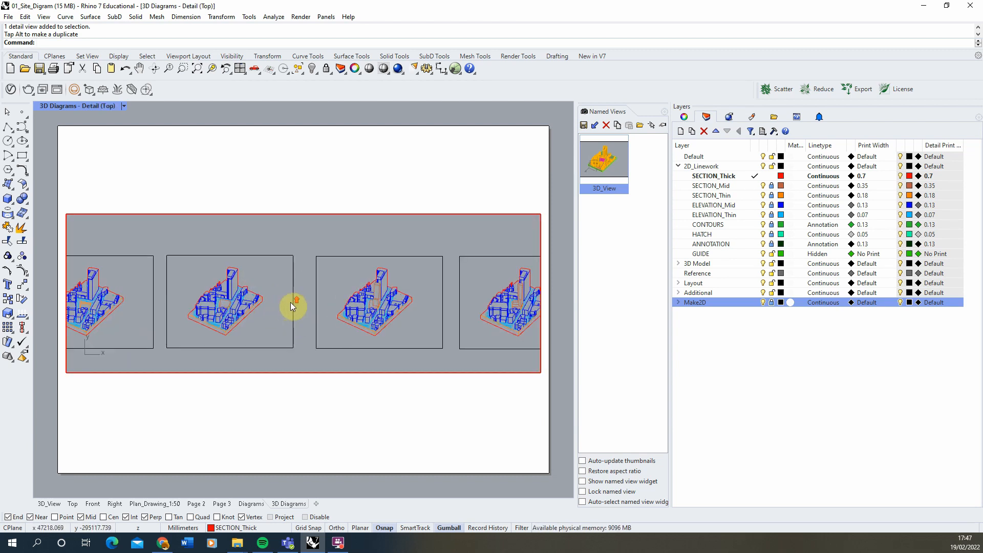
scroll(290, 303, "down", 2)
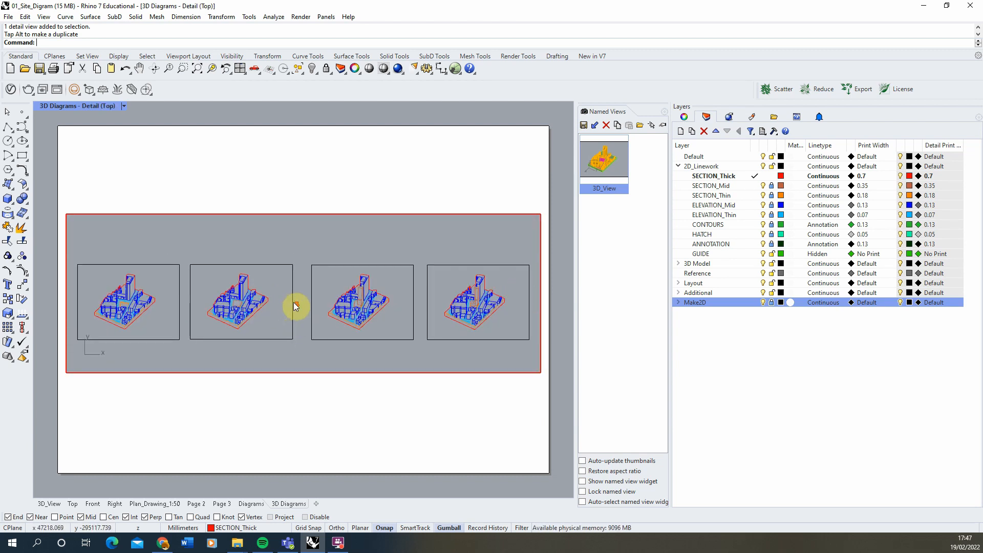
left_click(169, 69)
left_click_drag(297, 330, 299, 331)
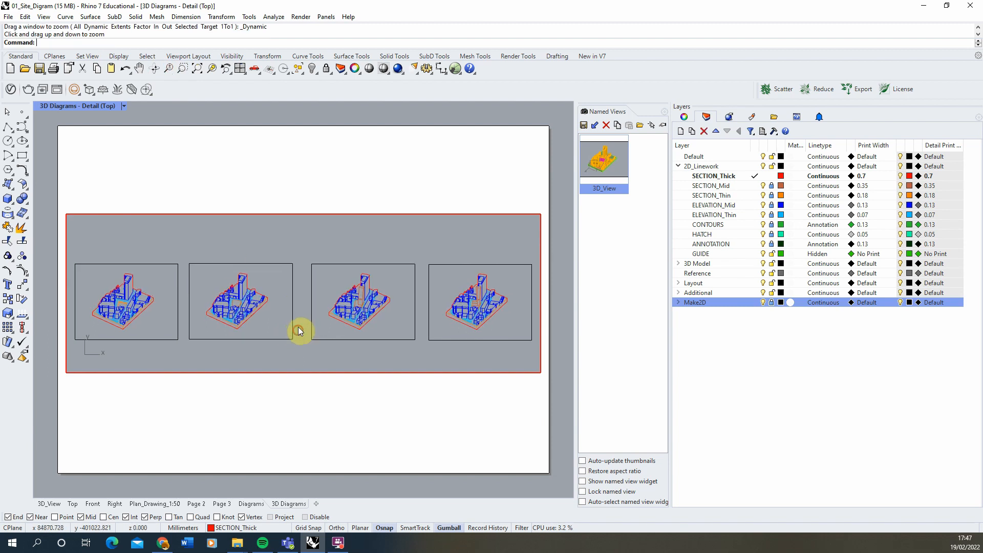
double_click(140, 160)
Check the scale value of the detail view on the 3D Diagrams page, then deselect the detail.
left_click(203, 215)
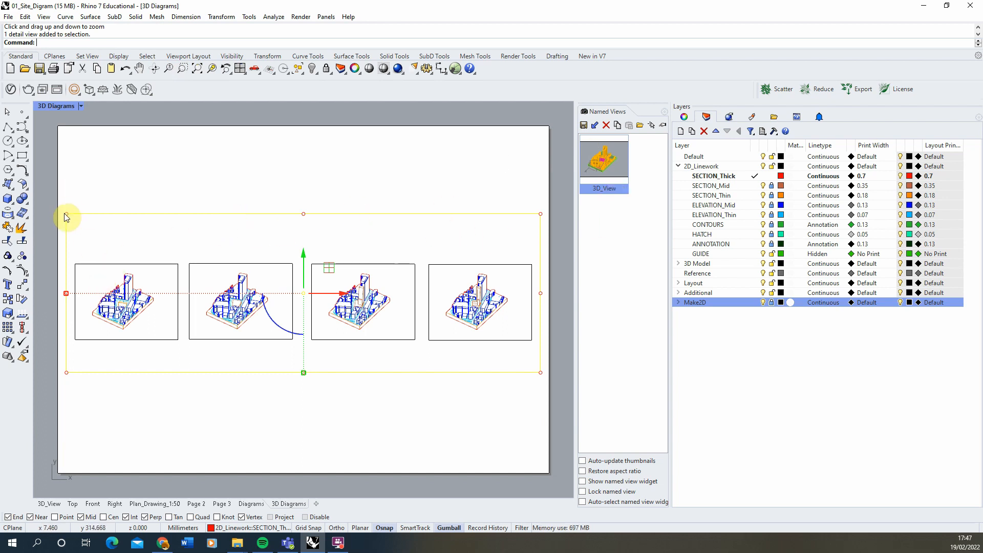
left_click(688, 118)
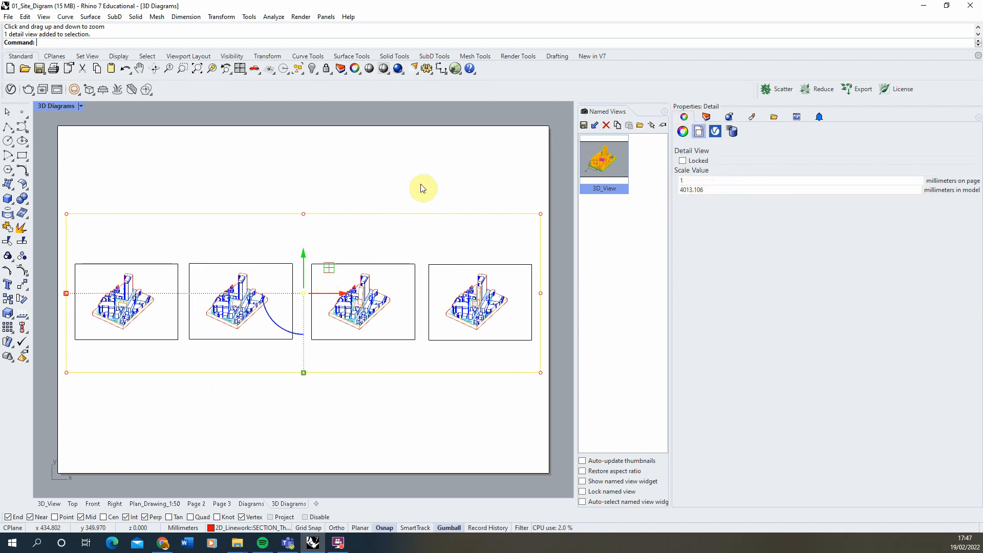
left_click(388, 187)
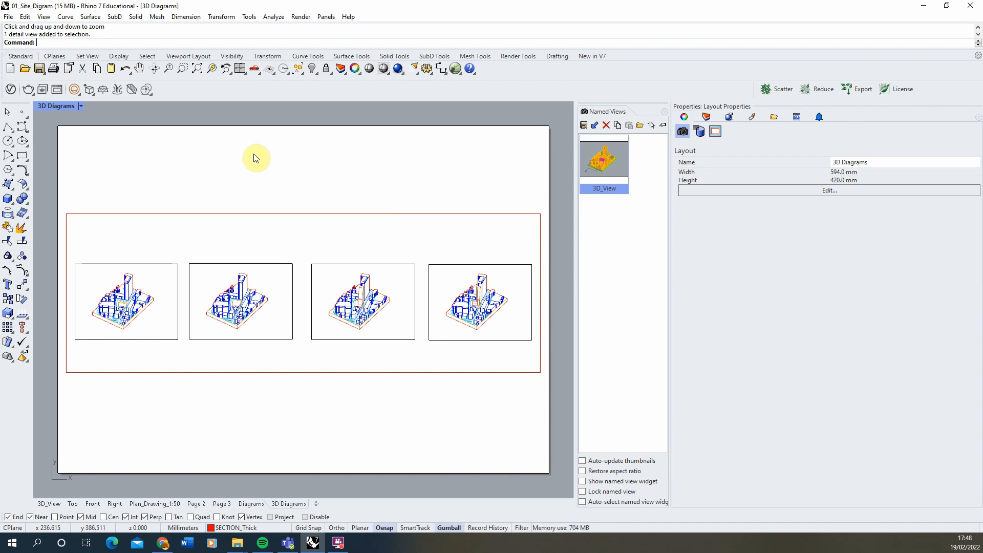
Run PrintDisplay for the layout viewports and set its state to On.
type("intDisplay")
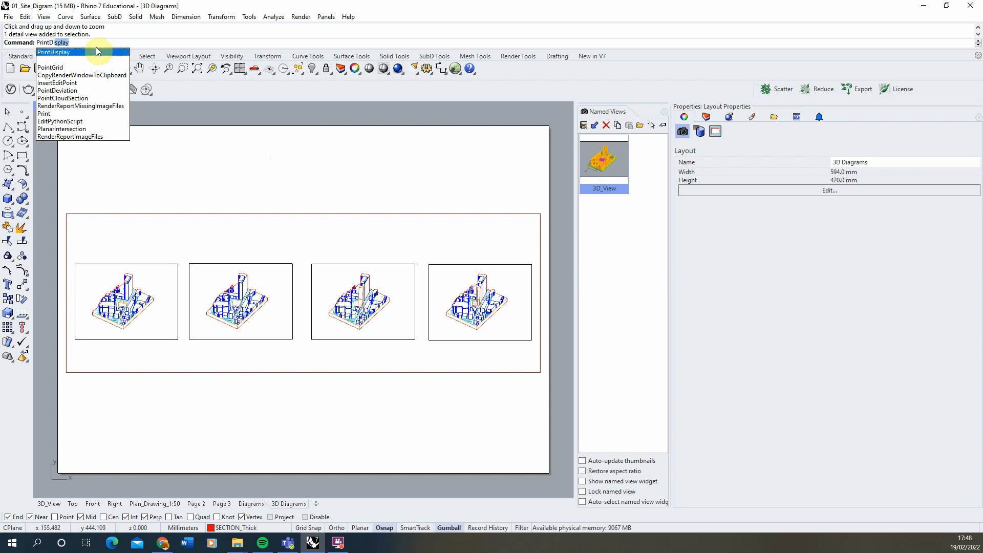
left_click(87, 52)
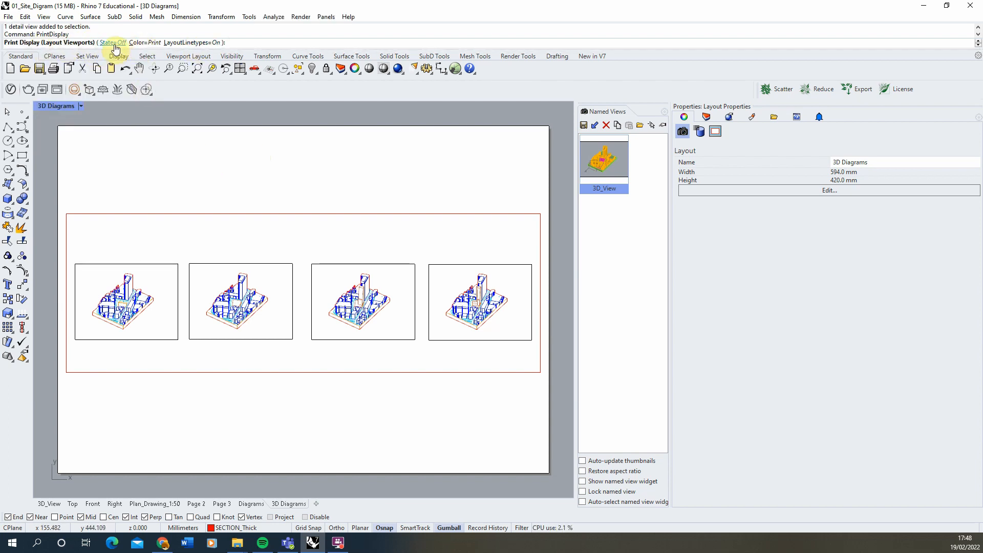
left_click(113, 43)
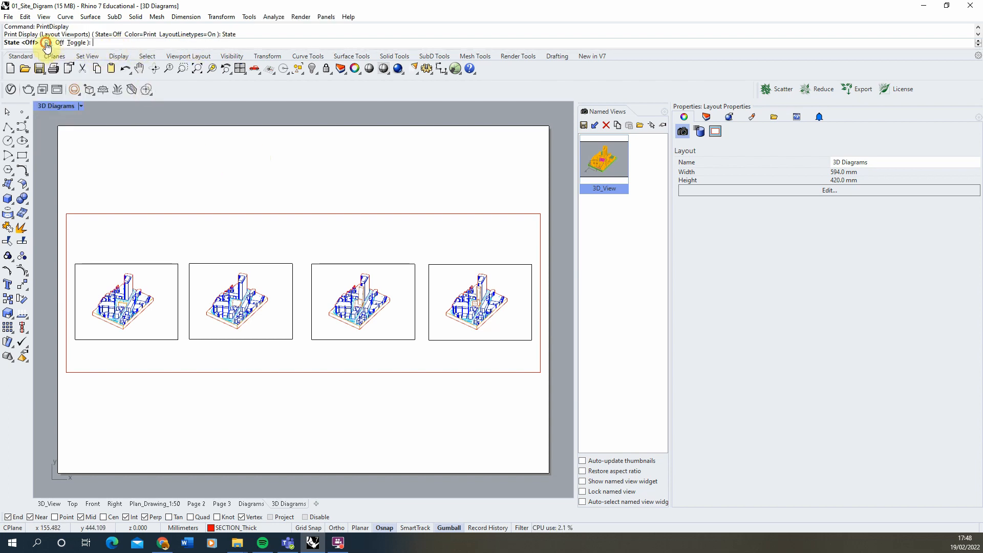
left_click(46, 43)
Reduce the SECTION_Thick layer's layout print width and general print width to 0.5 mm.
scroll(98, 325, "up", 6)
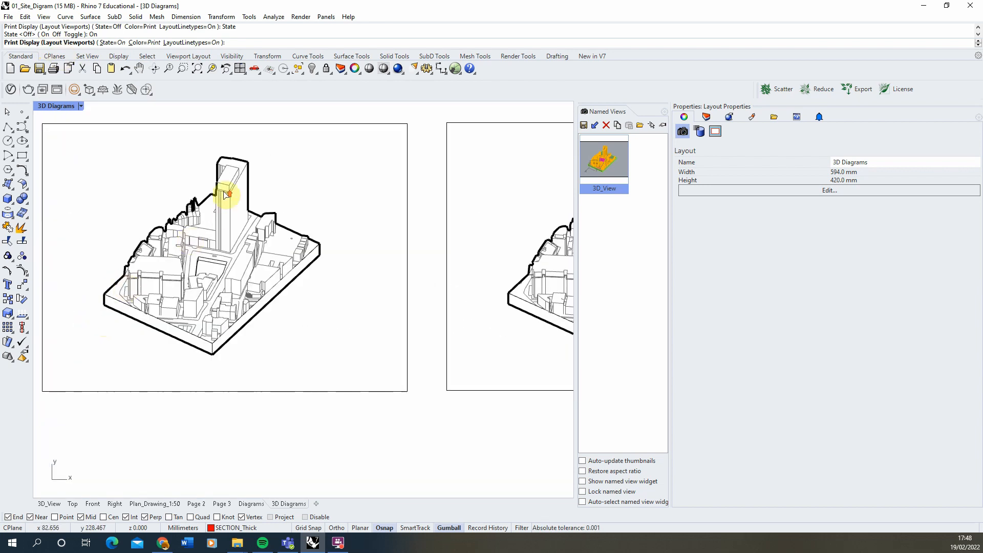
scroll(226, 195, "up", 4)
scroll(53, 306, "up", 2)
scroll(239, 268, "down", 2)
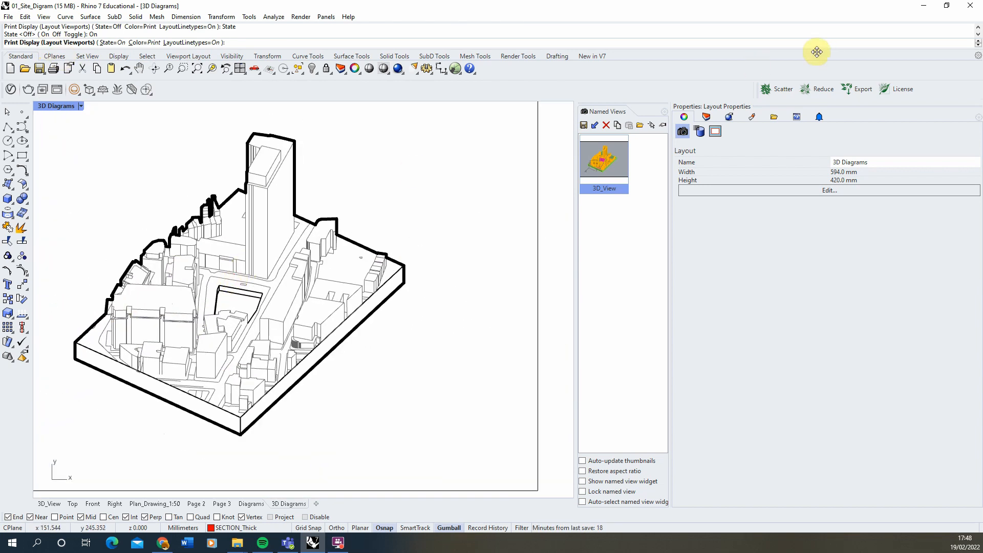
left_click(707, 117)
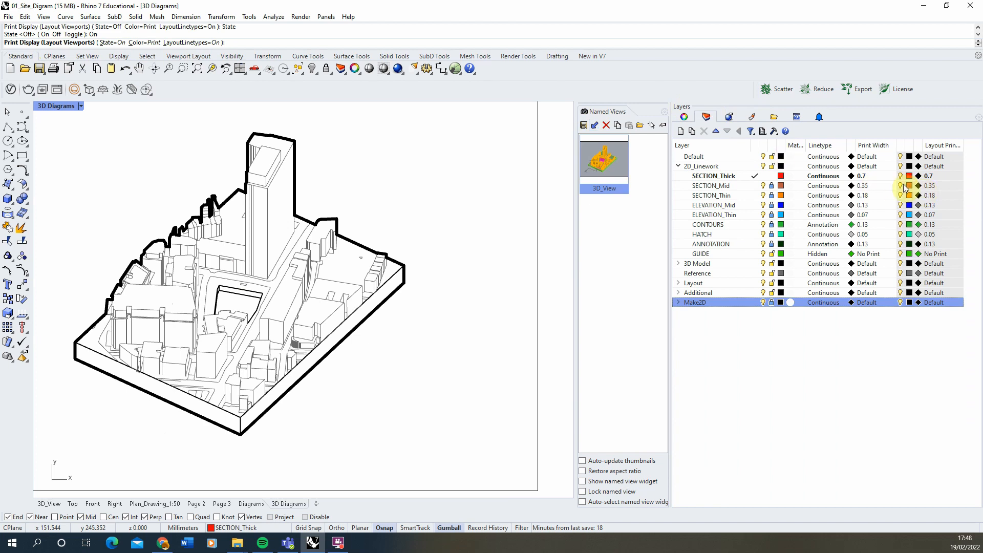
left_click(932, 180)
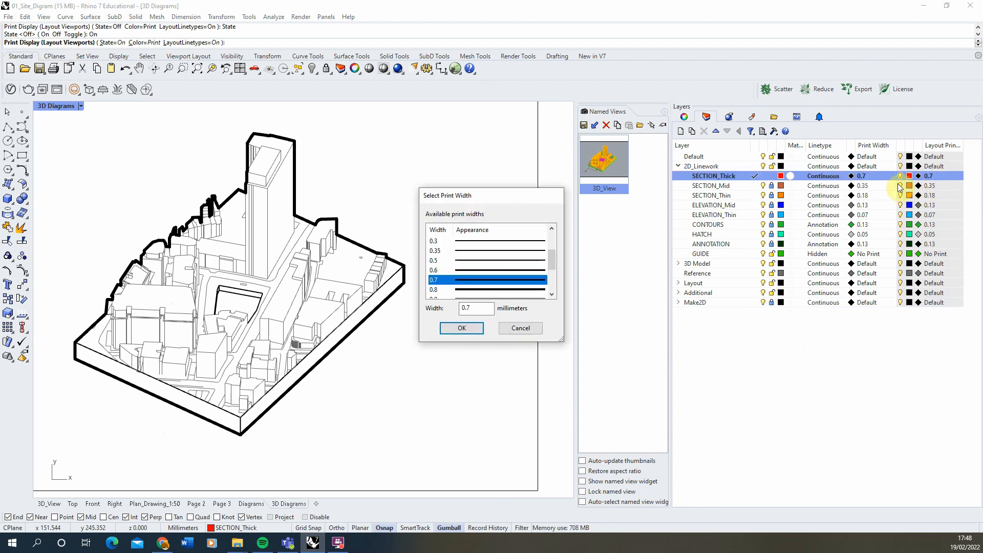
left_click(484, 263)
left_click(463, 327)
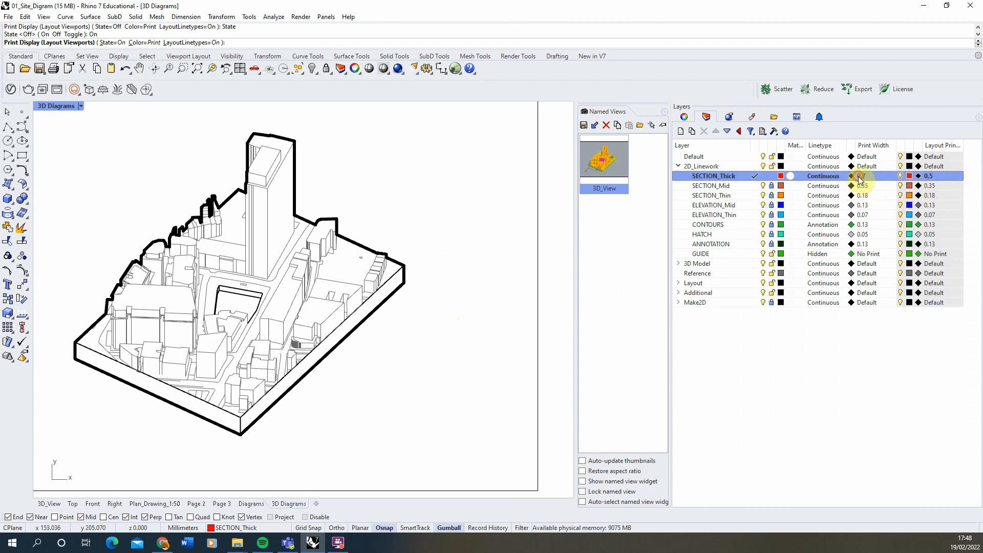
left_click(858, 176)
left_click(467, 327)
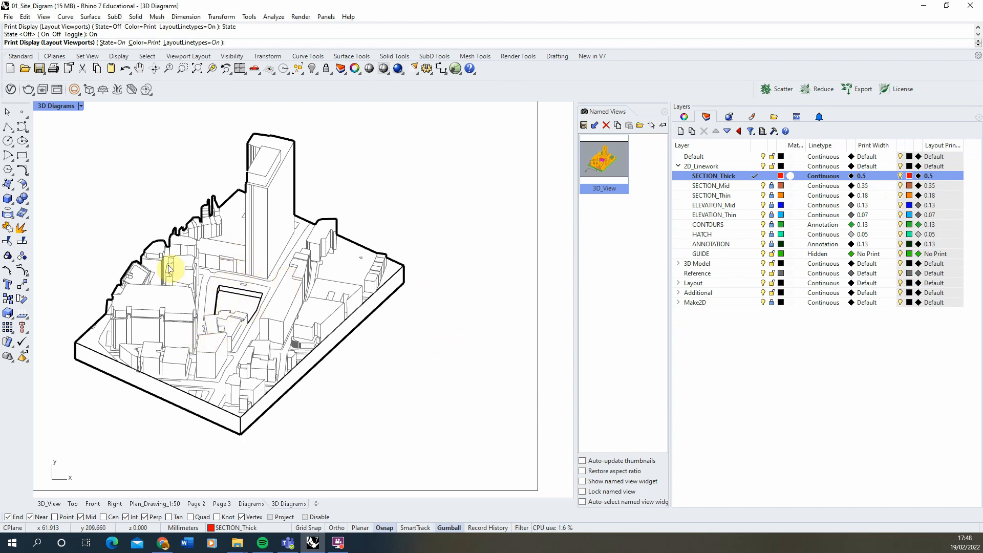
Examine the previewed line weights in the framed drawings across the layout page.
scroll(170, 268, "down", 6)
scroll(342, 287, "up", 4)
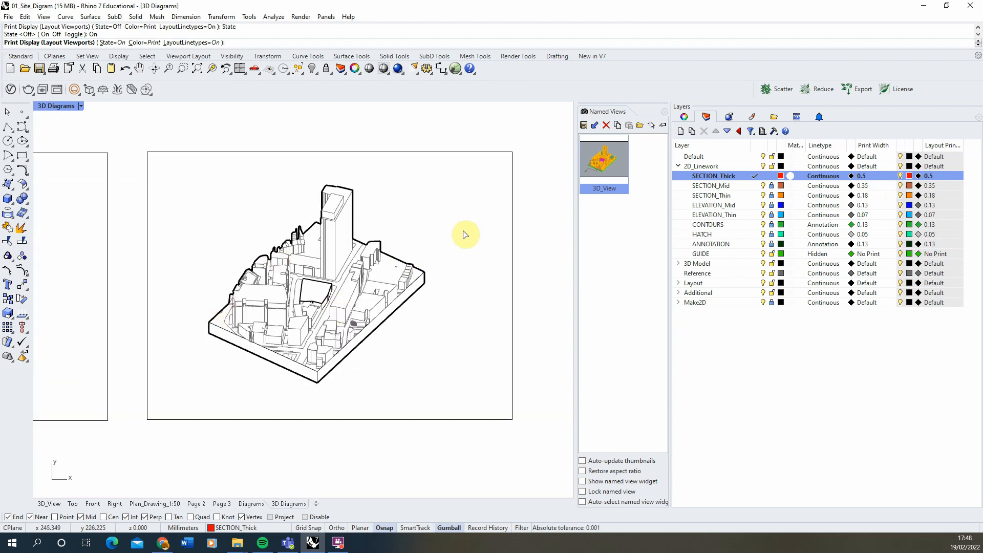
scroll(142, 303, "down", 6)
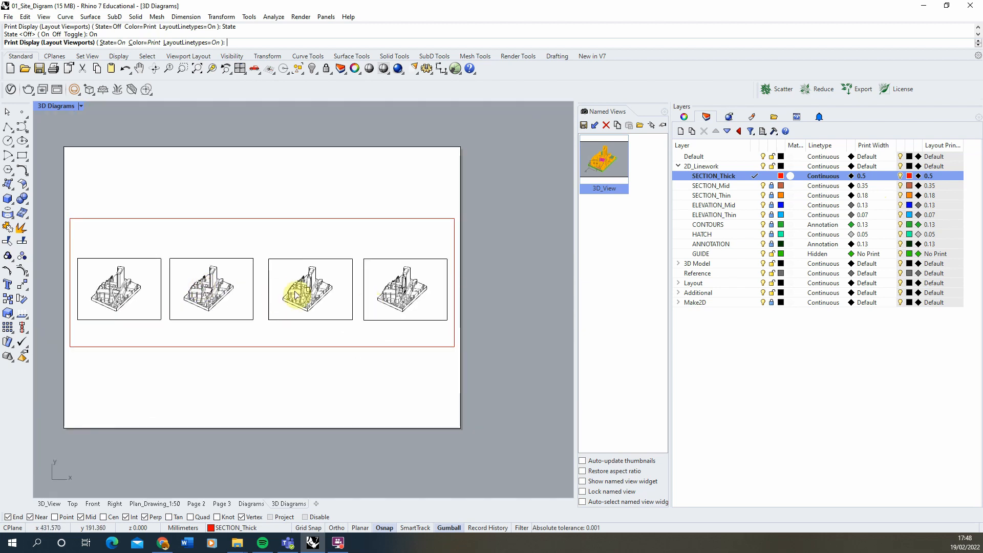
scroll(296, 293, "up", 8)
scroll(226, 336, "down", 3)
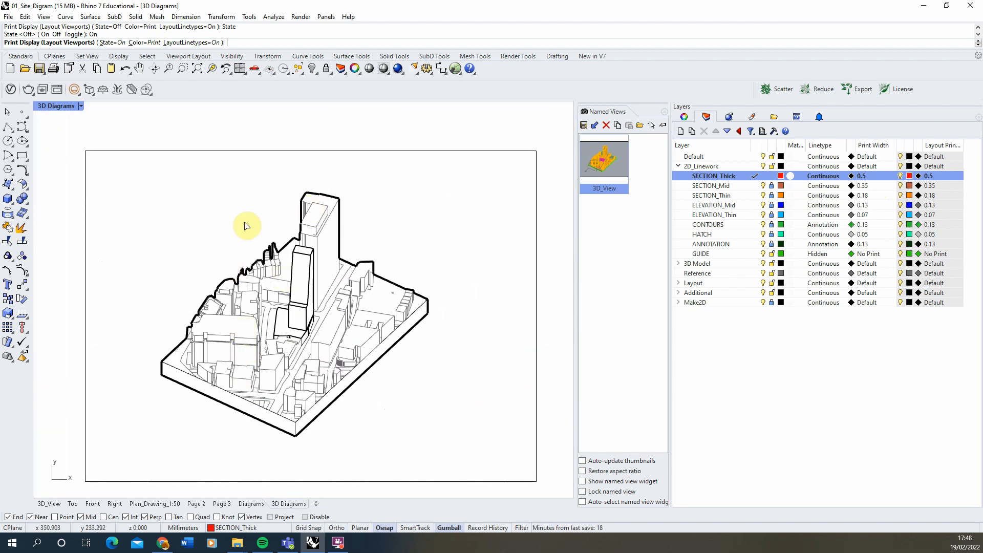
scroll(251, 231, "down", 3)
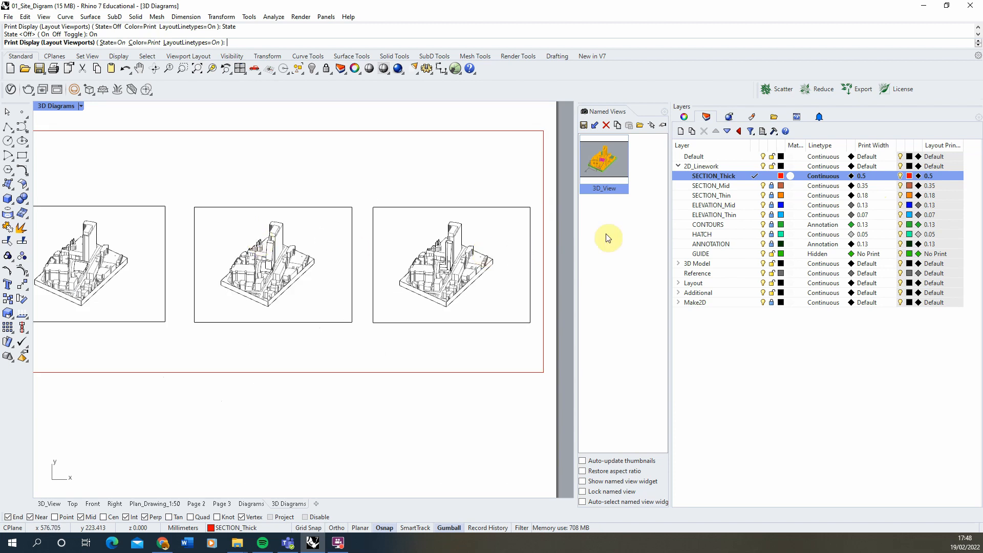
scroll(522, 255, "down", 2)
scroll(424, 245, "up", 2)
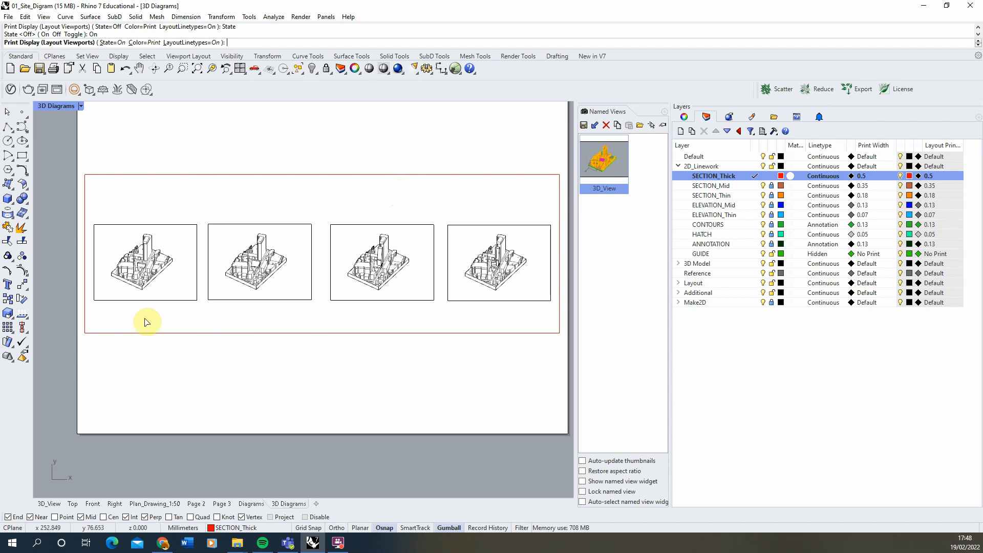
Print the 3D Diagrams layout with Rhino PDF as A2 landscape vector output, saving it as 01_Site_Digram.
left_click(388, 527)
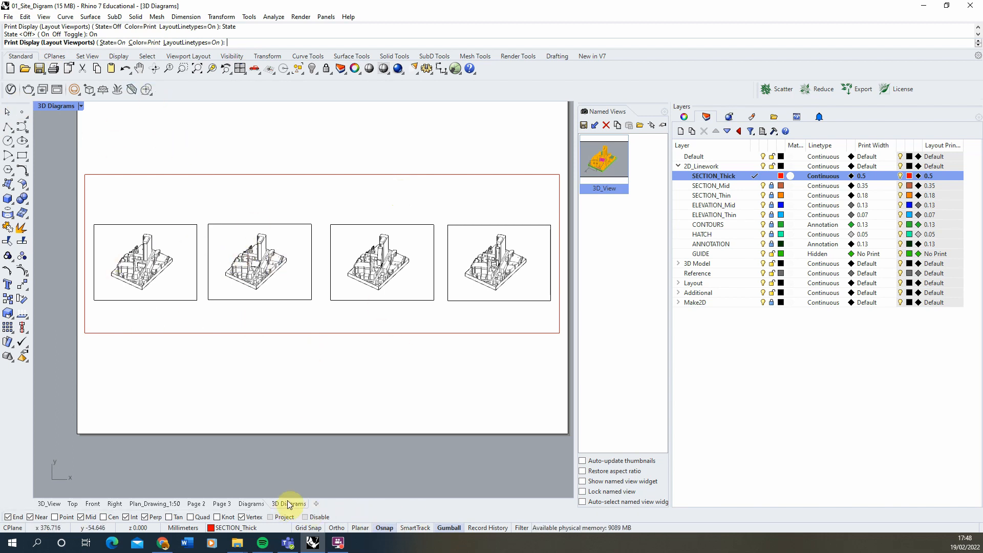
right_click(295, 507)
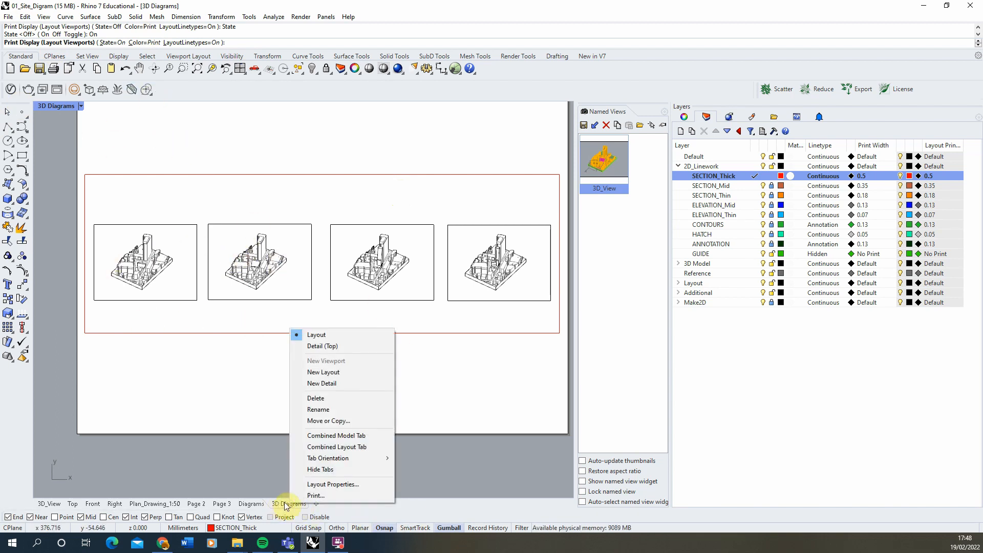
left_click(332, 496)
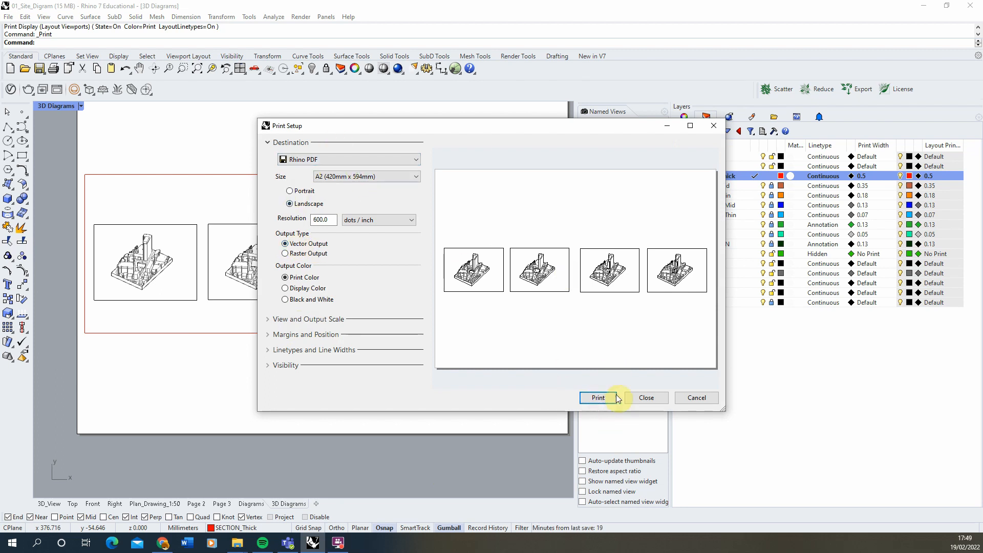
left_click(599, 399)
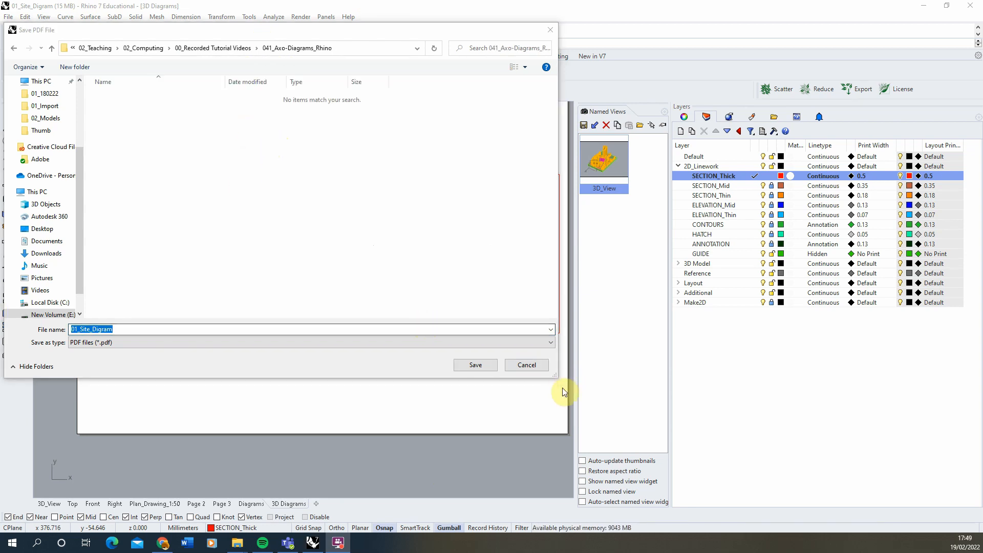
left_click(475, 366)
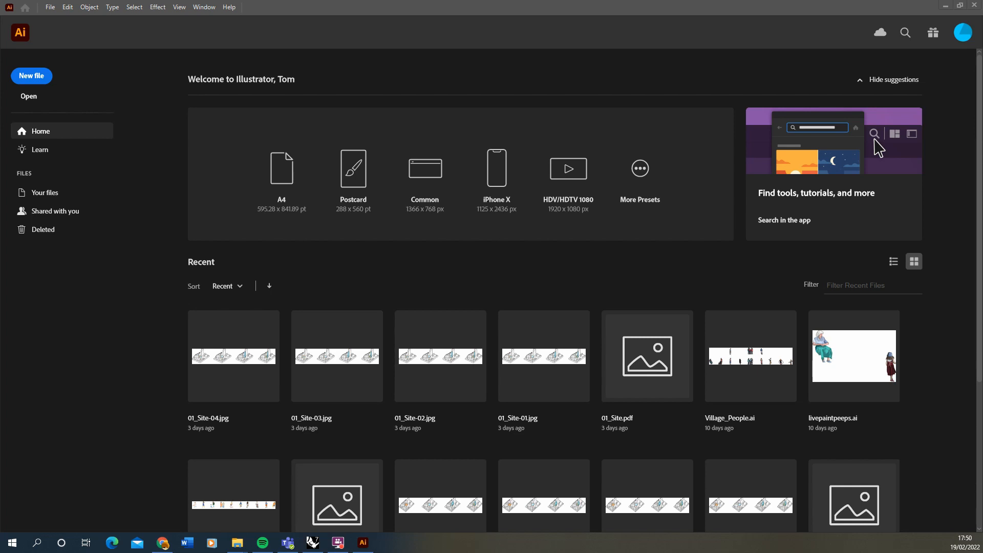
Open the exported 01_Site_Digram PDF from the 041_Axo-Diagrams_Rhino folder in Illustrator.
key("alt+Tab")
left_click(358, 200)
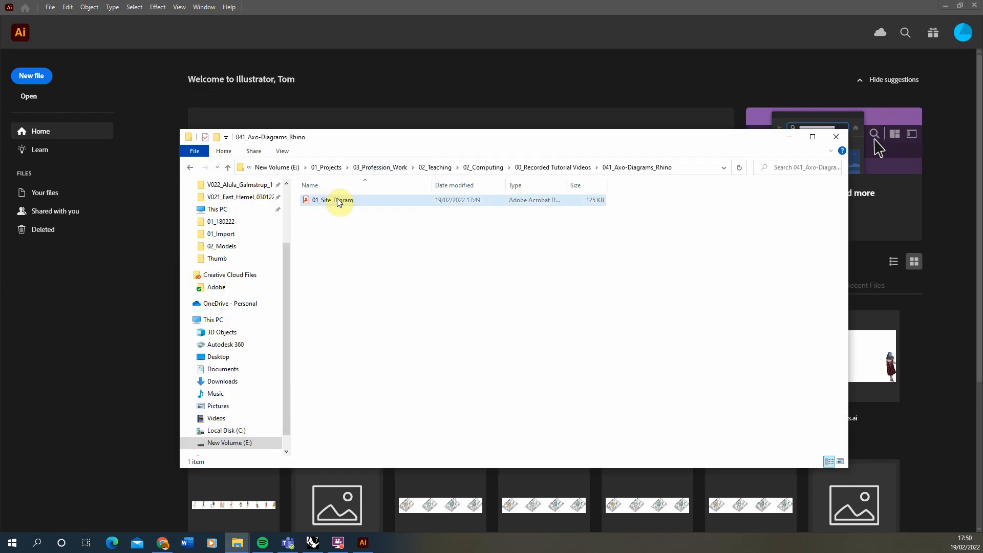
left_click_drag(338, 202, 318, 9)
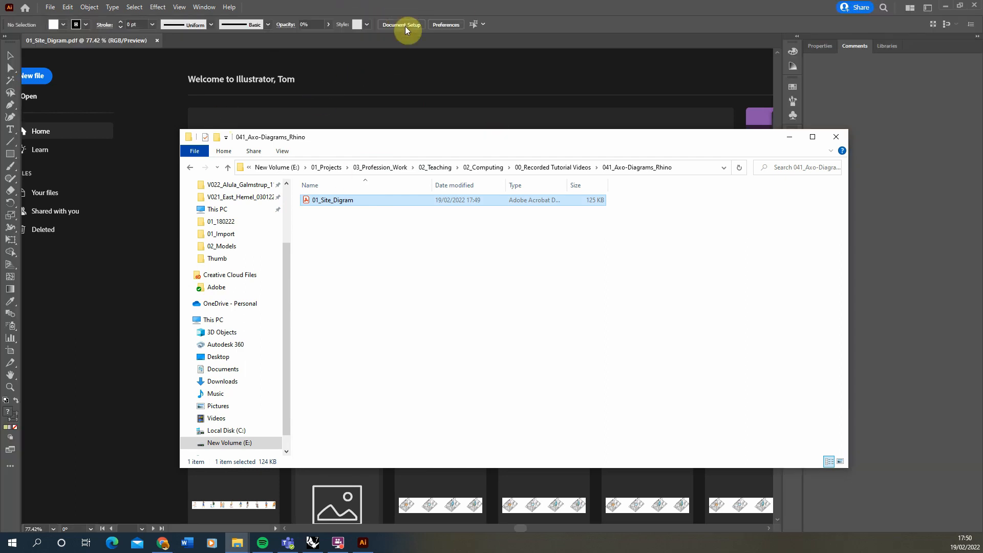
left_click(390, 5)
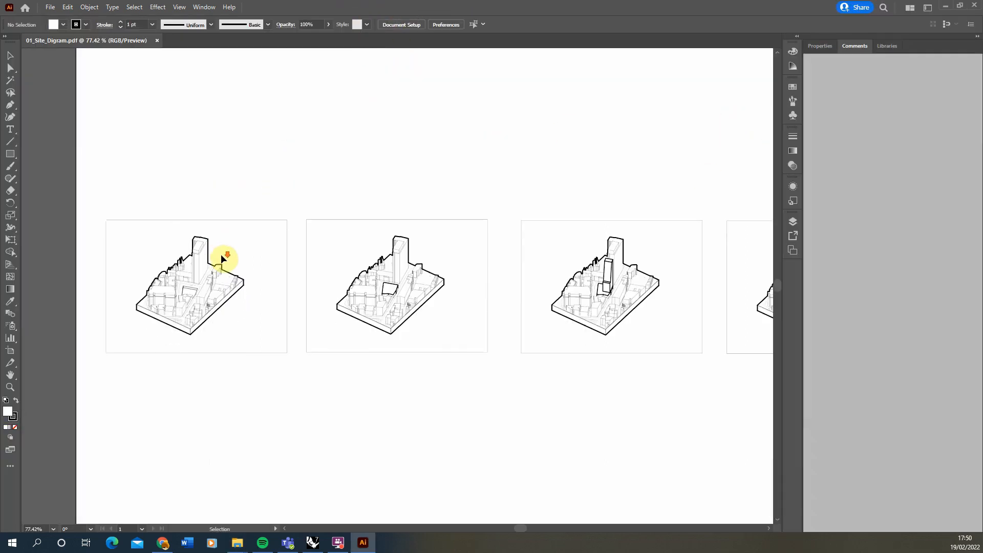
Inspect the imported linework and line weights of the four axonometric drawings on the artboard.
scroll(251, 191, "down", 1, "alt")
scroll(323, 228, "down", 2, "alt")
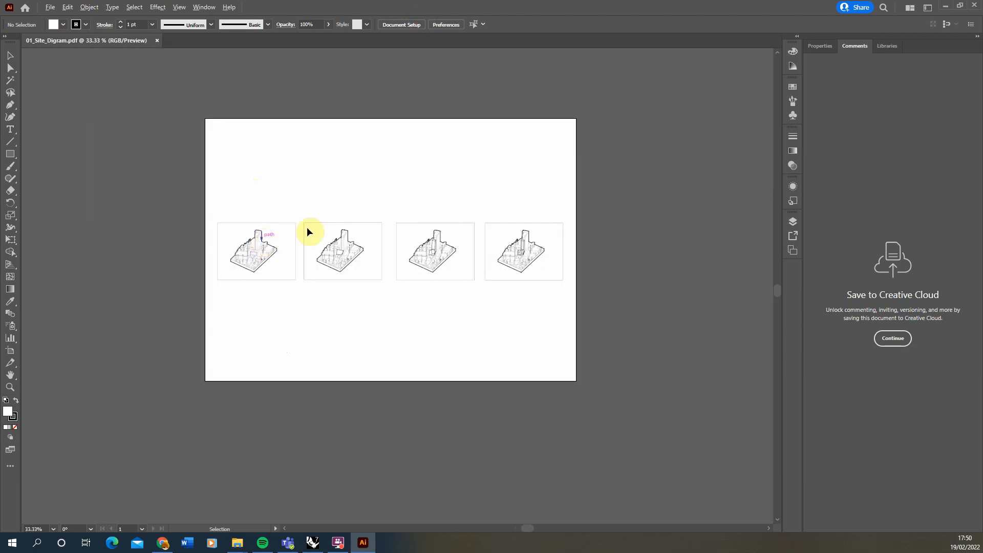
scroll(401, 207, "up", 1, "alt")
scroll(161, 283, "up", 4, "alt")
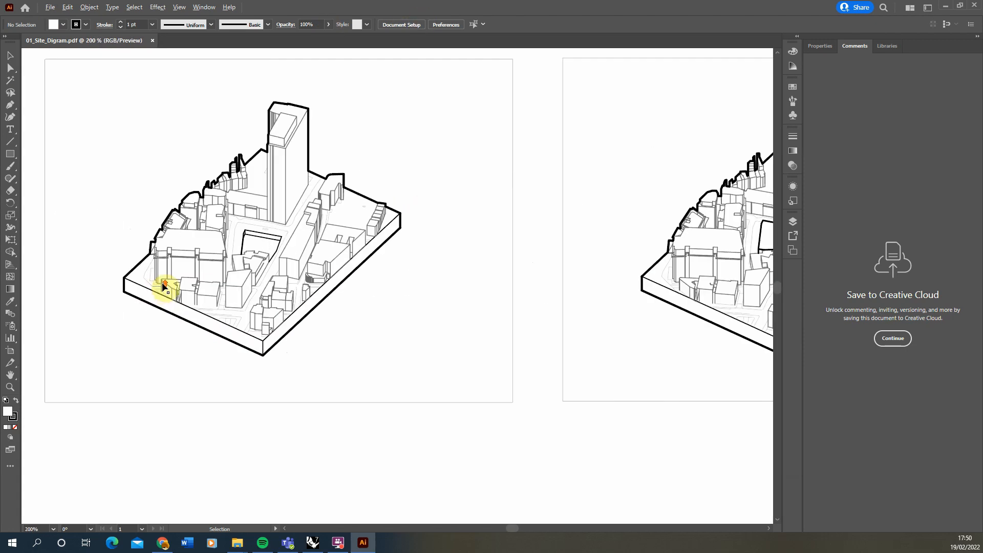
scroll(231, 179, "up", 2, "alt")
scroll(273, 125, "down", 1, "alt")
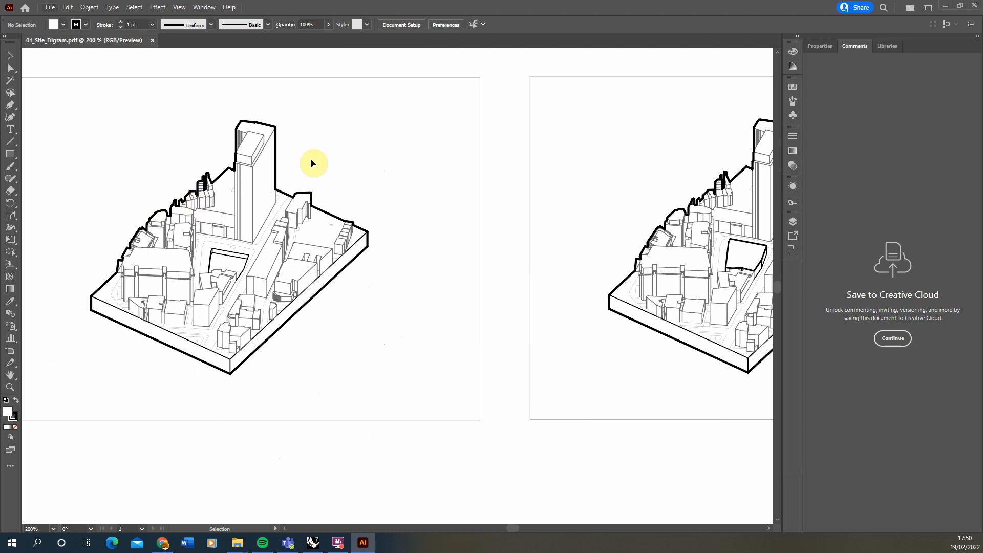
scroll(82, 284, "down", 1, "alt")
scroll(334, 285, "down", 2, "alt")
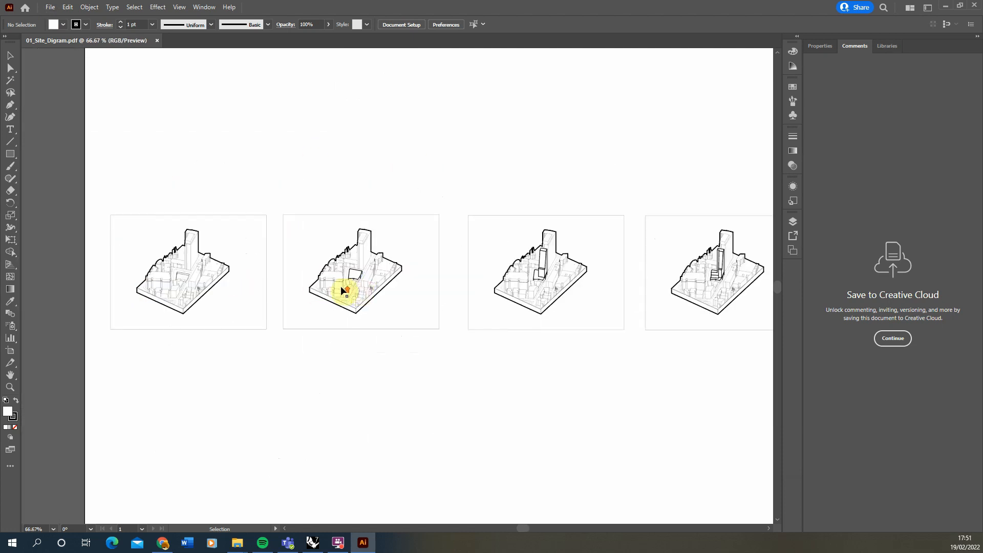
scroll(336, 264, "up", 4, "alt")
scroll(250, 271, "down", 3, "alt")
scroll(303, 268, "down", 2, "alt")
scroll(204, 270, "up", 1, "alt")
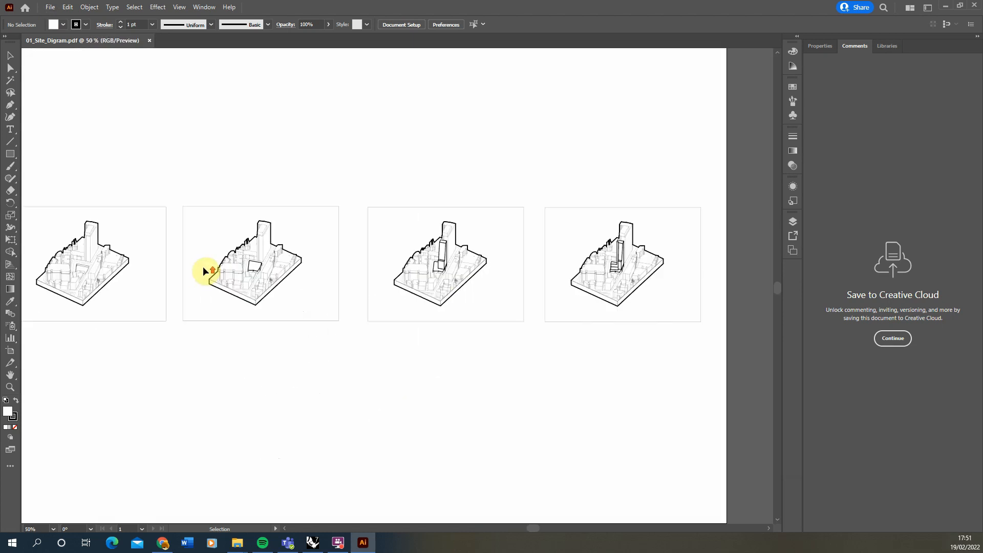
scroll(507, 261, "down", 1, "alt")
scroll(322, 205, "up", 1)
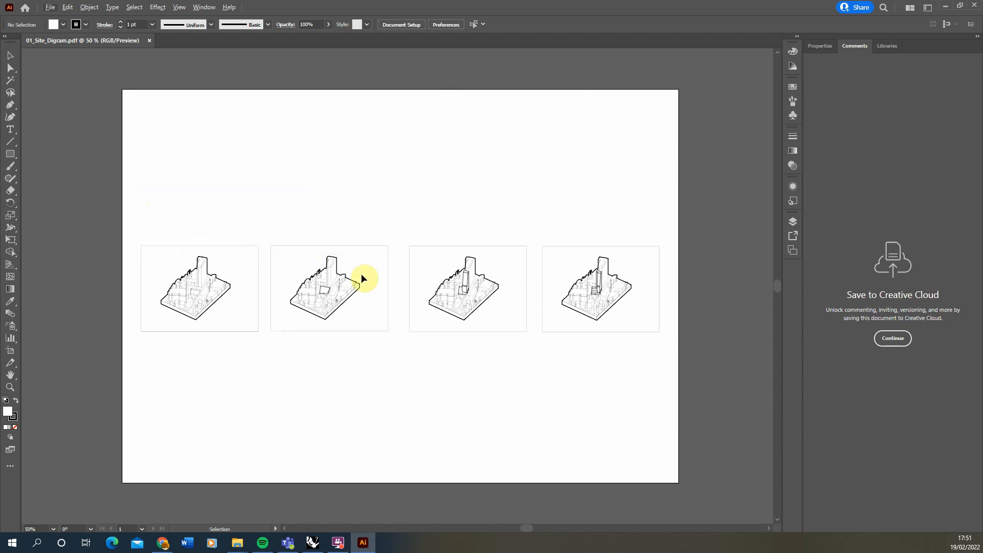
Cut all the linework out of the PDF's clip group and paste it in place on the artboard.
left_click(330, 270)
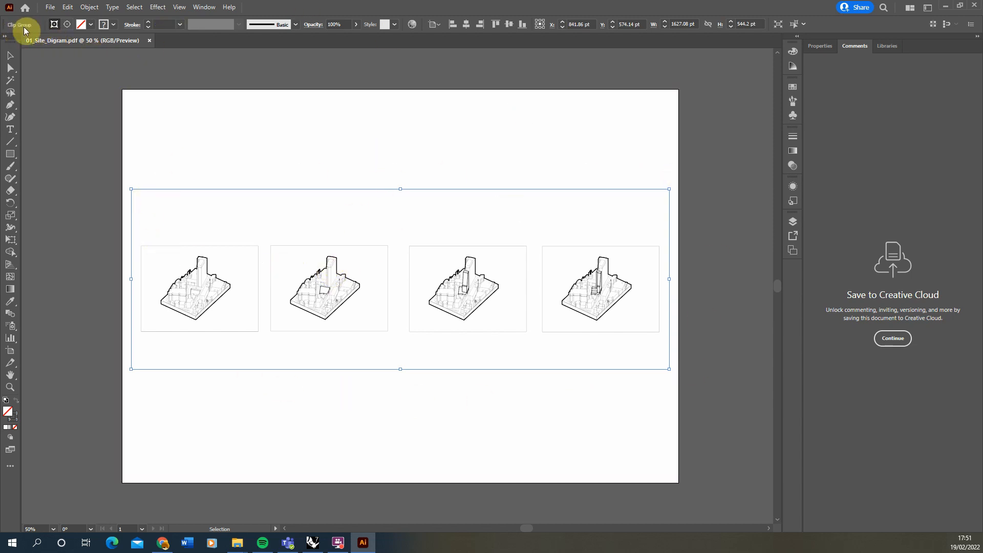
left_click(67, 24)
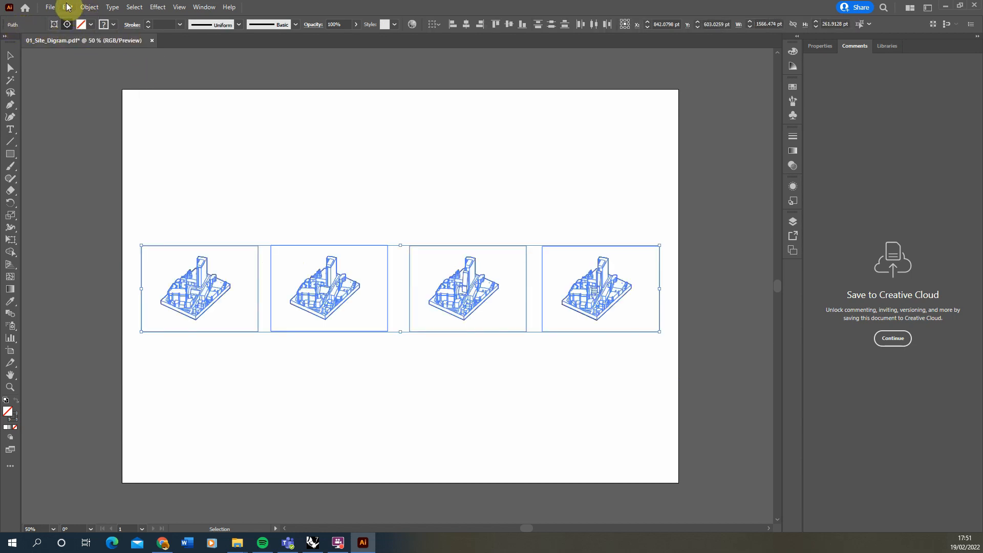
left_click(68, 6)
left_click(95, 45)
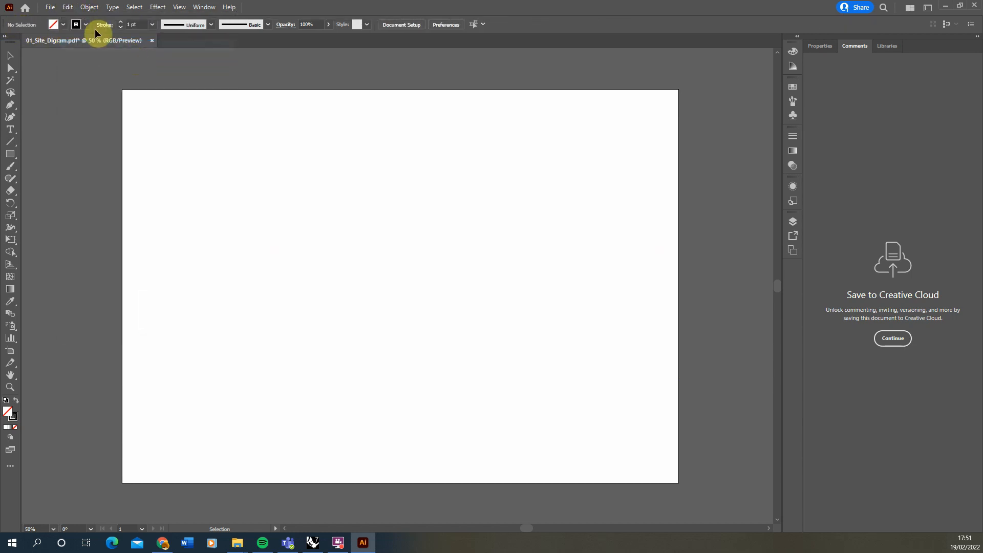
left_click(67, 6)
left_click(110, 101)
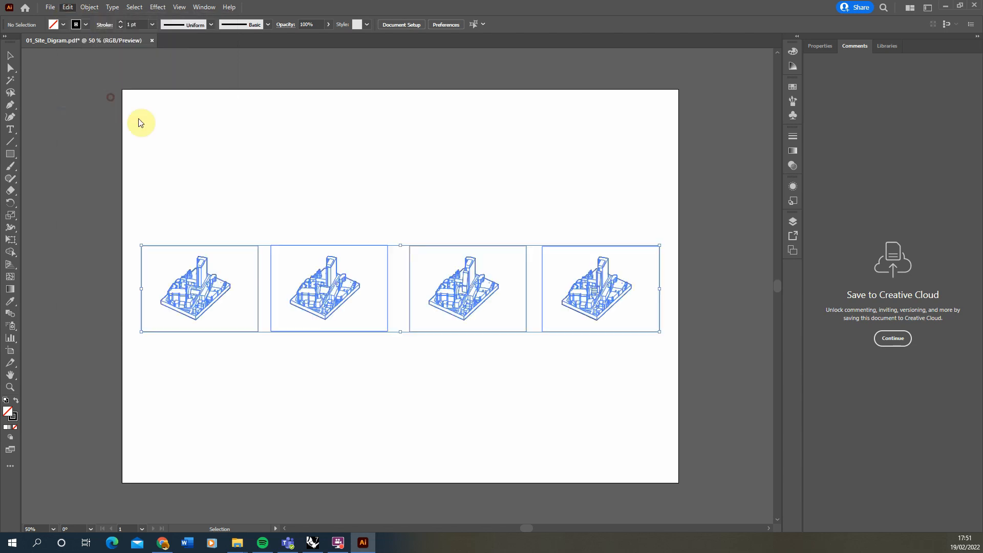
Check the leftover clip group around the page by selecting it separately from the pasted linework, and clear the selection.
left_click(300, 208)
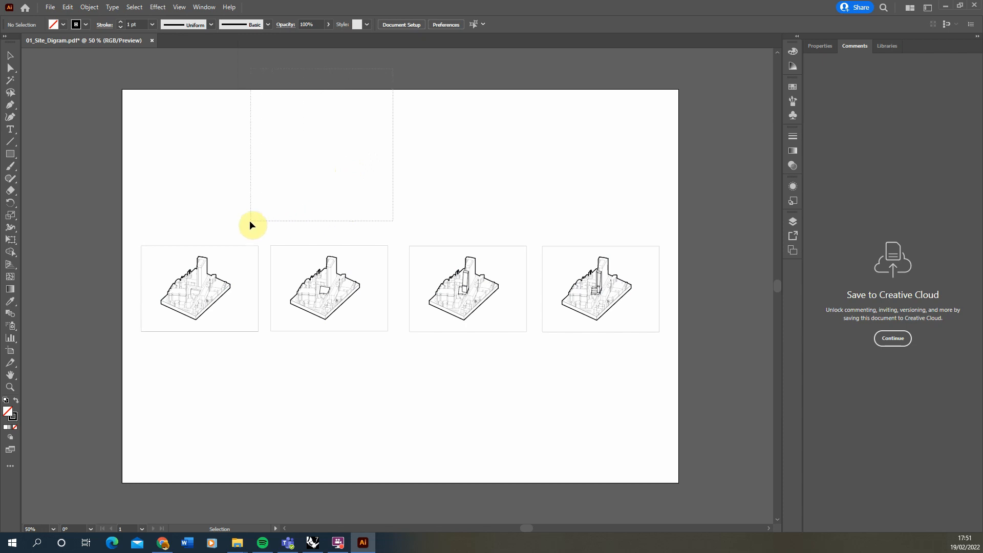
left_click_drag(250, 221, 123, 235)
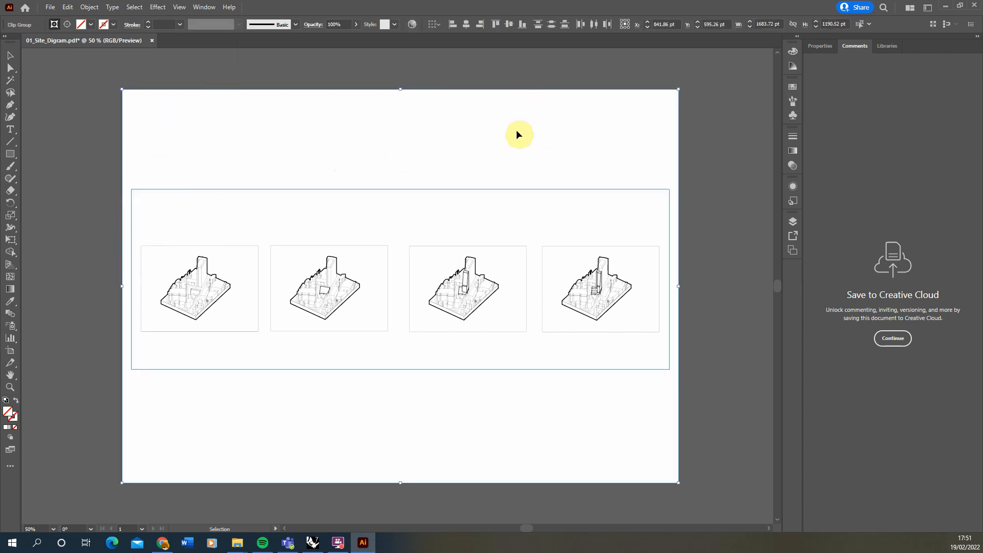
left_click(379, 164)
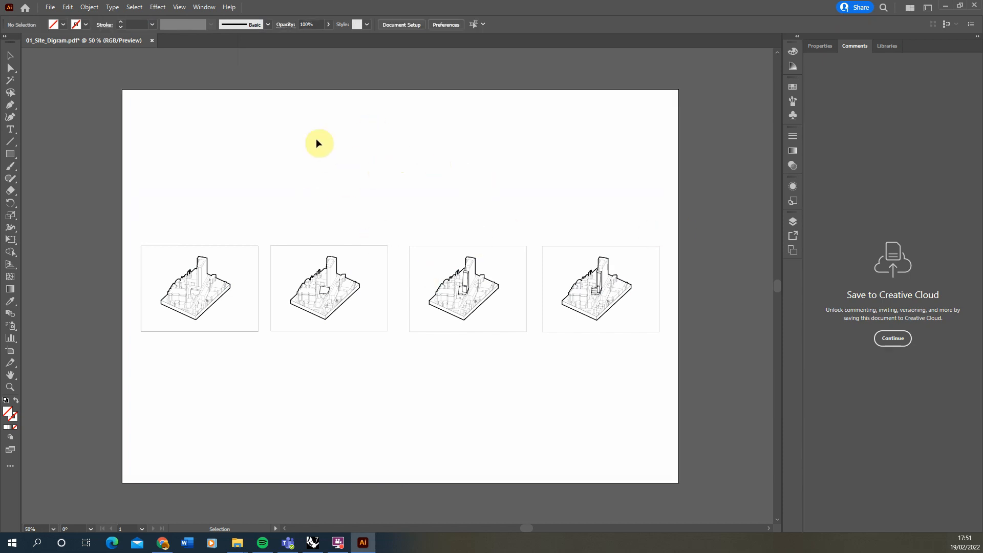
Select all the thick outline paths of the four site models by matching stroke and set their weight to 0.75 pt.
scroll(315, 139, "down", 1)
scroll(263, 255, "up", 3, "alt")
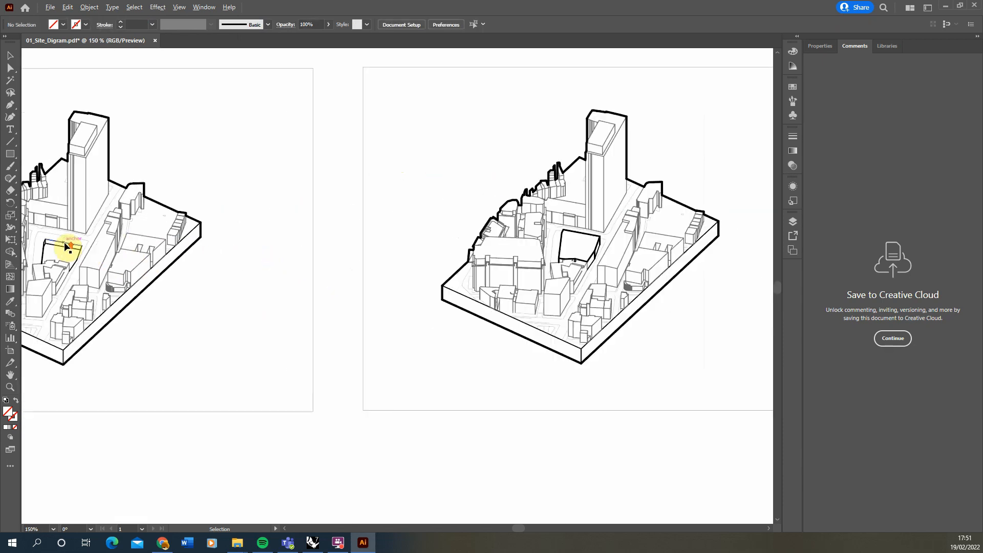
scroll(67, 246, "up", 2, "alt")
scroll(115, 209, "down", 5, "alt")
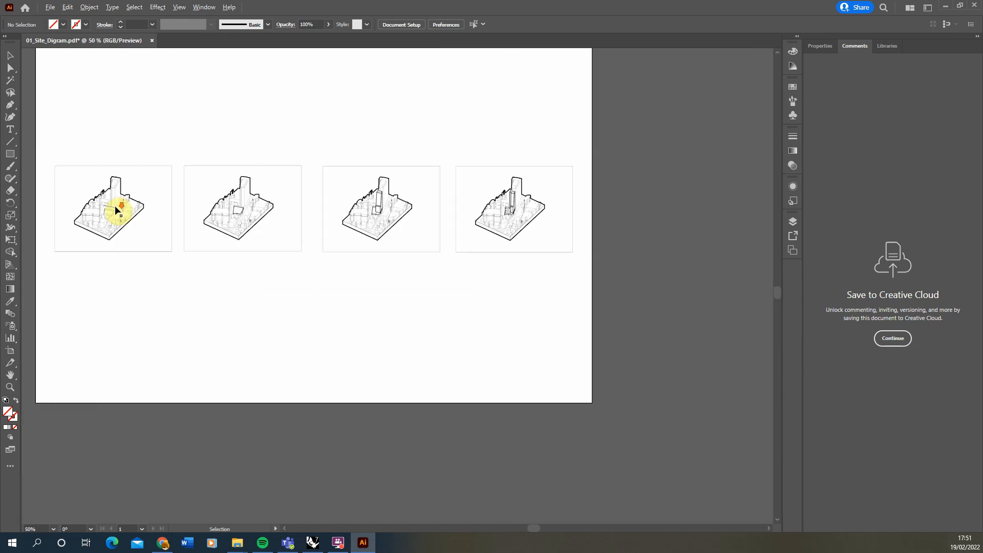
scroll(241, 200, "up", 4, "alt")
scroll(194, 209, "down", 2, "alt")
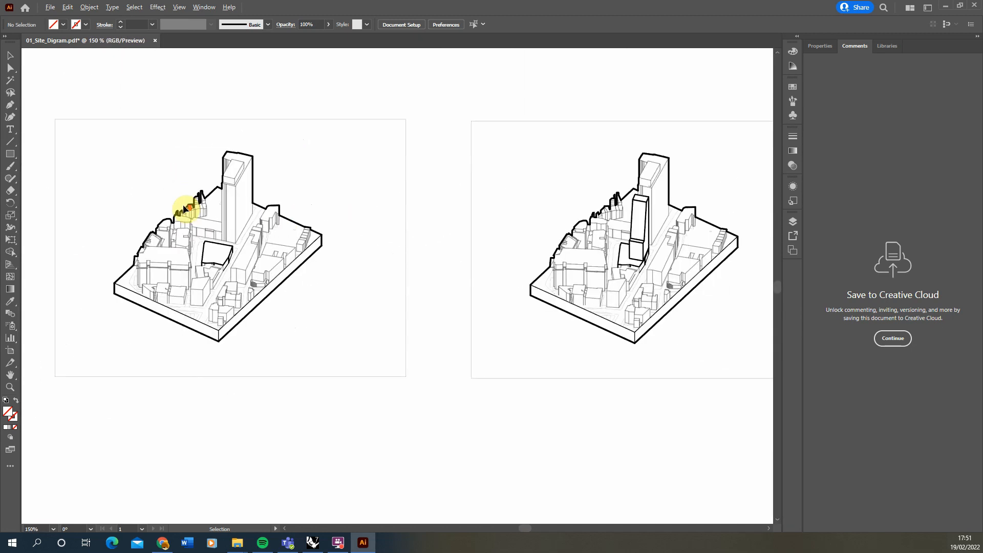
scroll(247, 194, "up", 3, "alt")
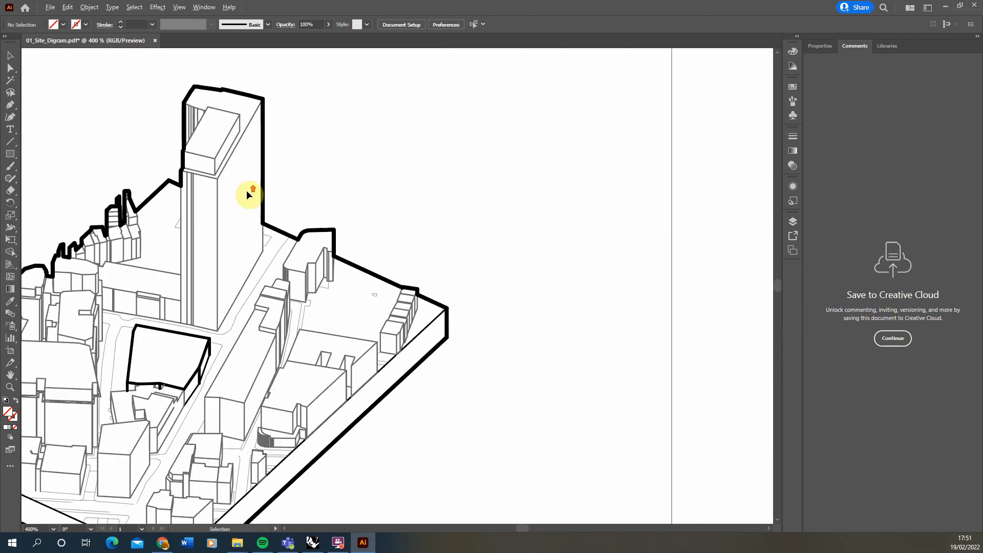
left_click(277, 231)
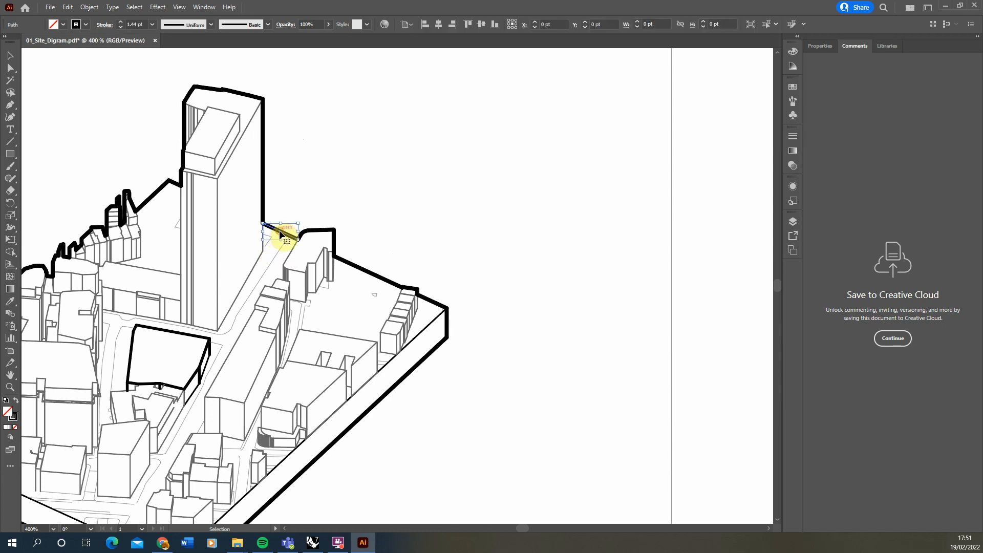
left_click(766, 25)
scroll(306, 226, "down", 5, "alt")
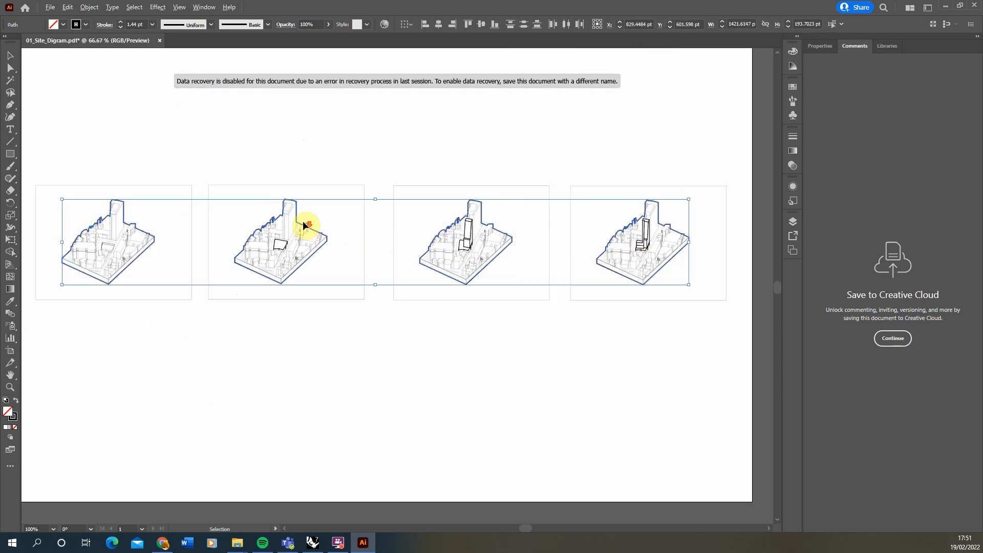
left_click(152, 24)
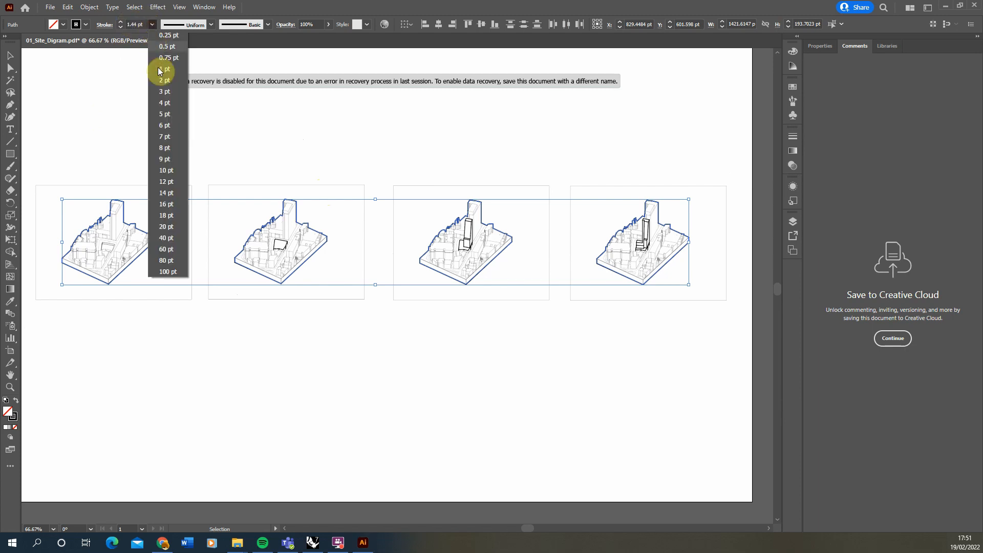
left_click(160, 70)
left_click(153, 25)
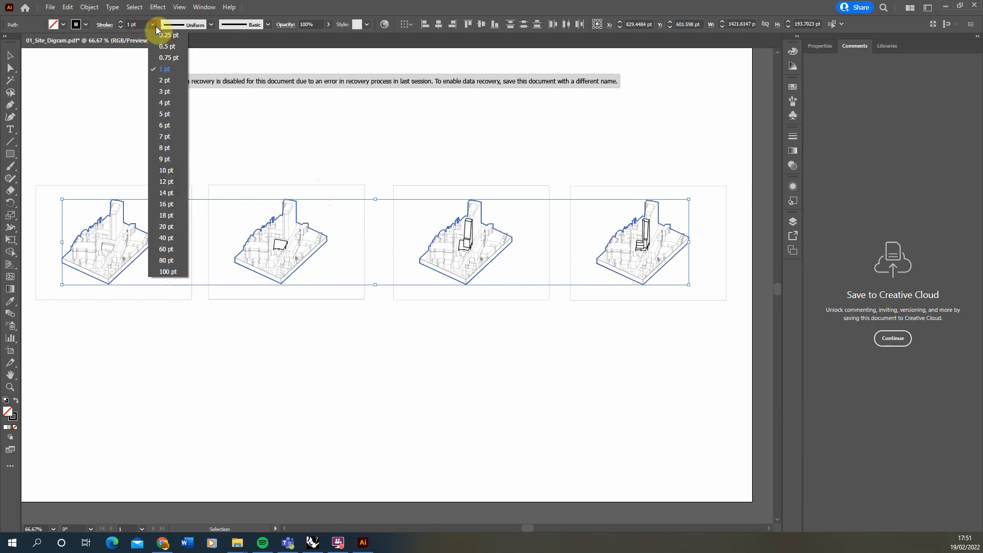
left_click(168, 58)
left_click(221, 148)
Select all linework matching the central plot's heavy outline and set its stroke weight to 0.5 pt.
scroll(281, 244, "up", 5, "alt")
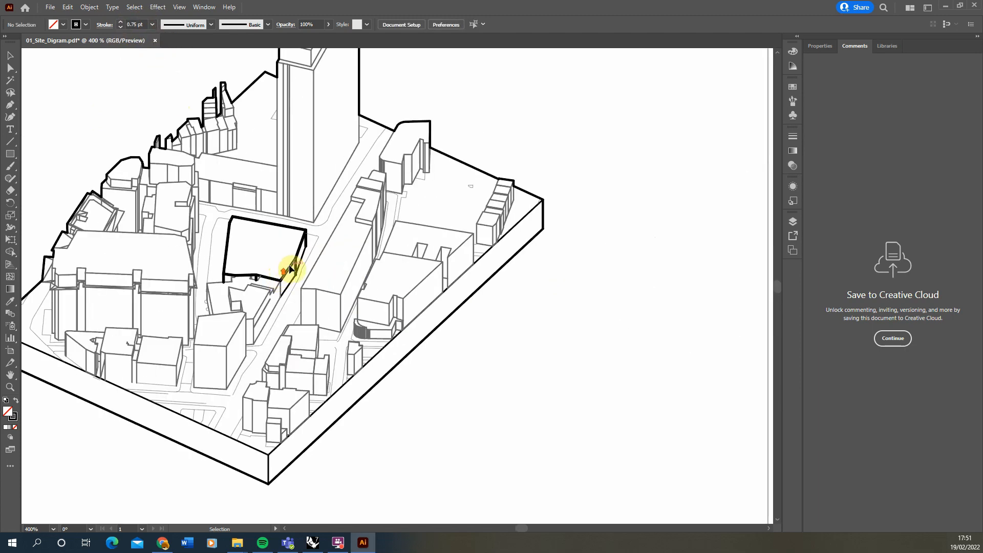
left_click(290, 268)
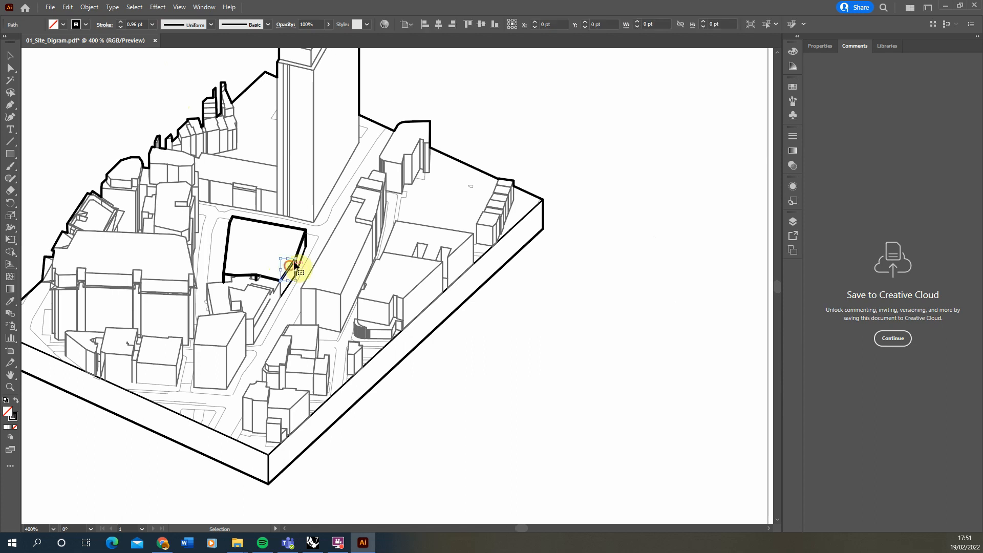
left_click(768, 24)
left_click(151, 25)
left_click(172, 47)
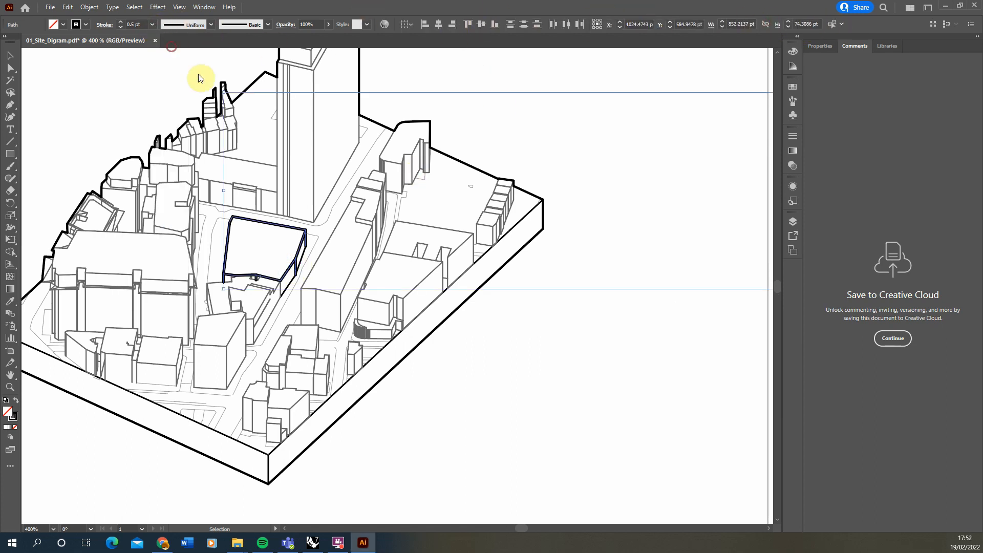
left_click(555, 120)
Select all the context building lines by matching stroke and set their weight to 0.25 pt.
left_click(329, 196)
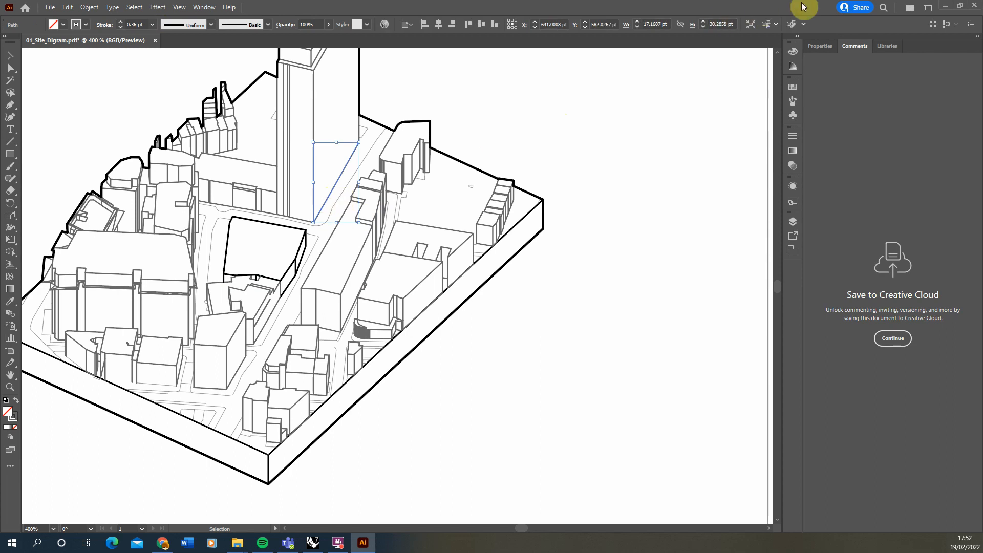
left_click(769, 24)
left_click(152, 25)
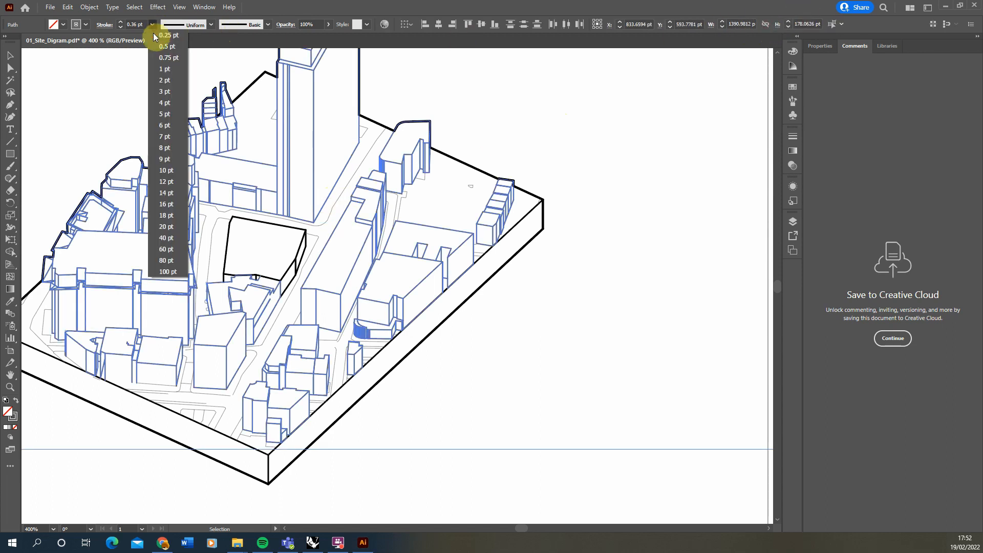
left_click(161, 36)
left_click(536, 96)
Edit the artboard from the document setup and narrow it to the first drawing's frame, about 350 pt wide.
scroll(312, 243, "down", 6, "alt")
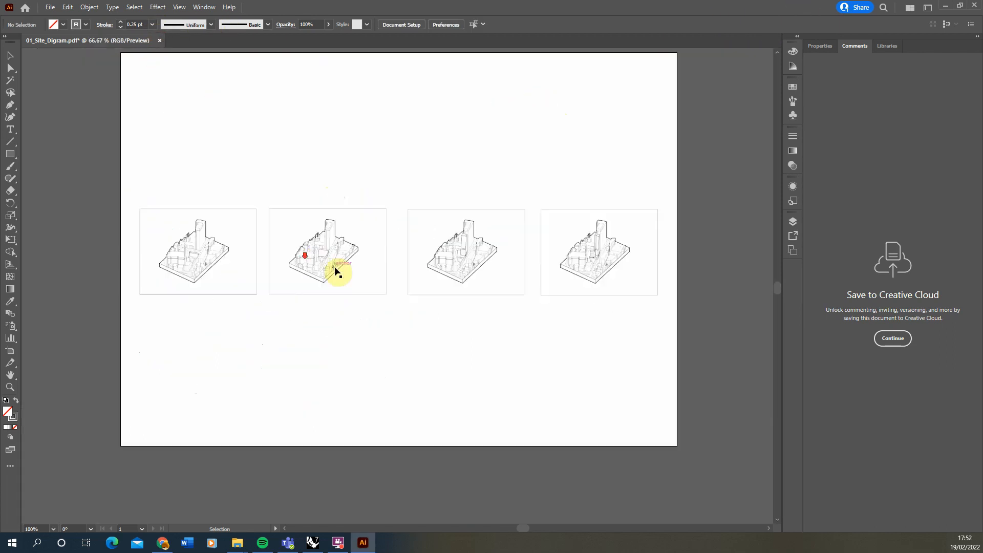
scroll(552, 236, "up", 5, "alt")
scroll(672, 259, "down", 4, "alt")
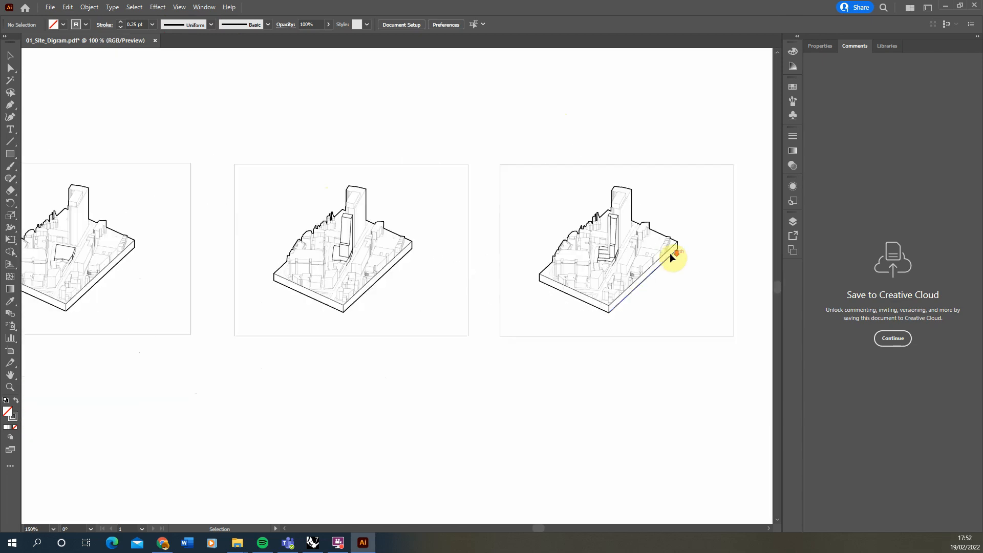
scroll(292, 213, "up", 2)
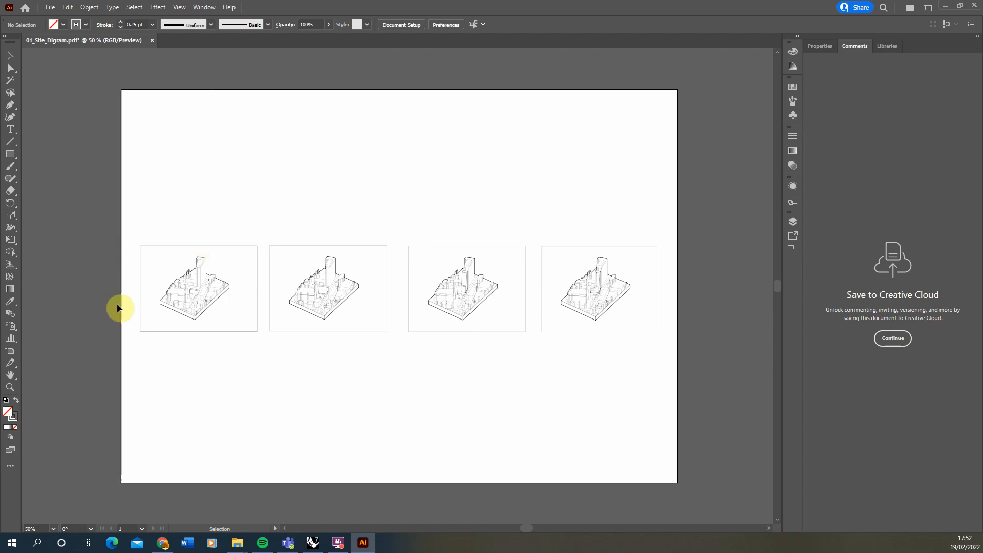
scroll(130, 309, "up", 1, "alt")
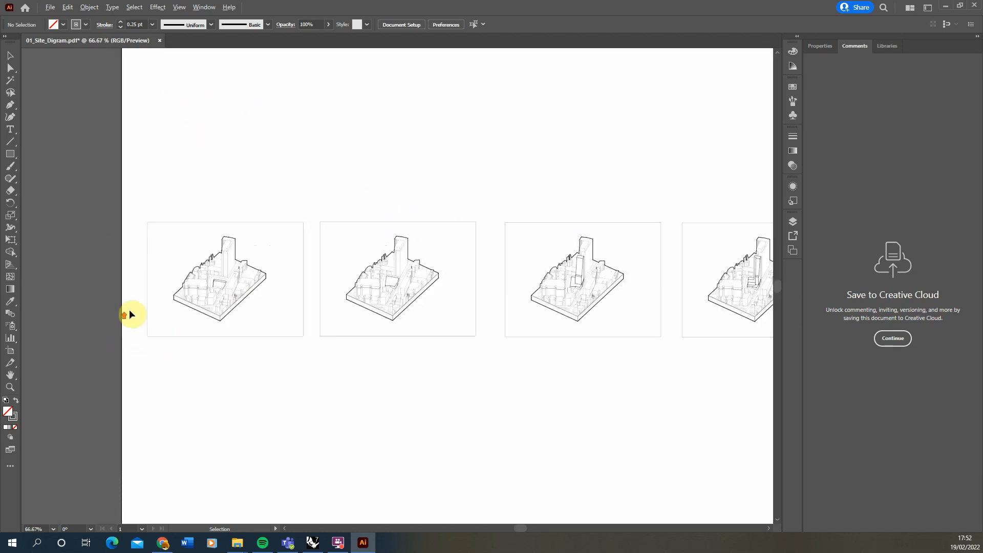
left_click(404, 24)
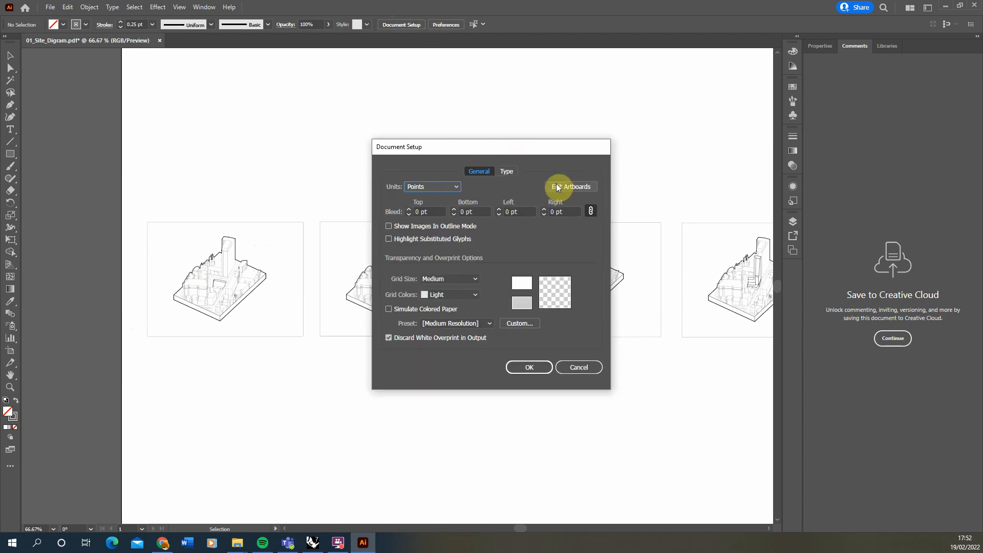
left_click(571, 186)
scroll(111, 317, "down", 2, "alt")
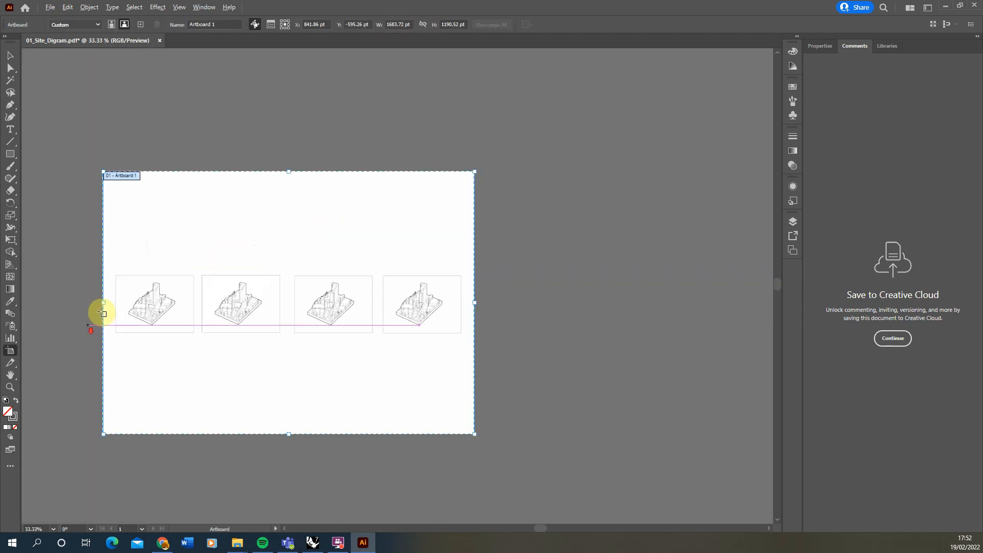
scroll(99, 311, "up", 1, "alt")
left_click_drag(652, 323, 229, 322)
scroll(116, 334, "up", 2, "alt")
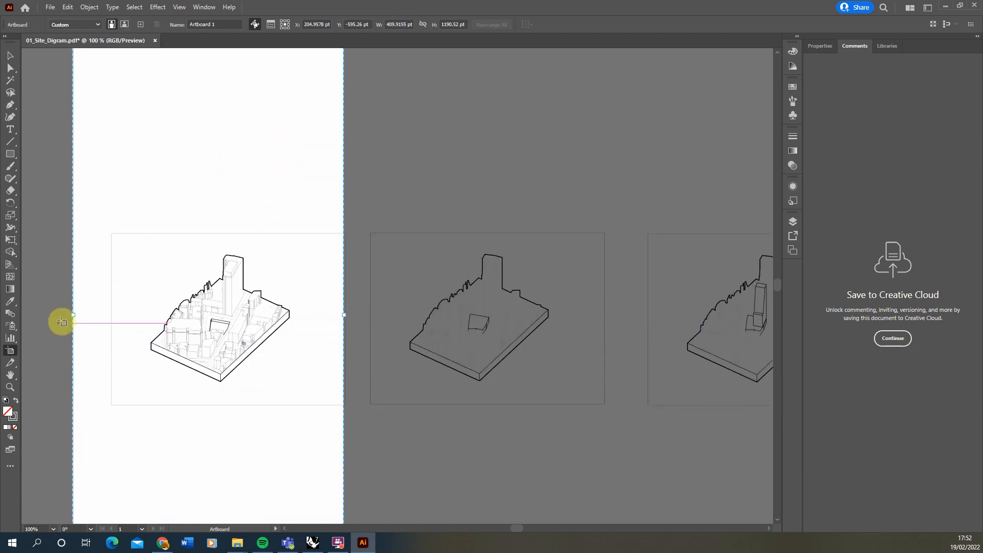
left_click_drag(73, 316, 112, 310)
Shorten the artboard from above and below to the first drawing's frame, making it about 260 pt high.
scroll(169, 345, "down", 1, "alt")
left_click_drag(210, 64, 207, 272)
scroll(242, 204, "down", 5)
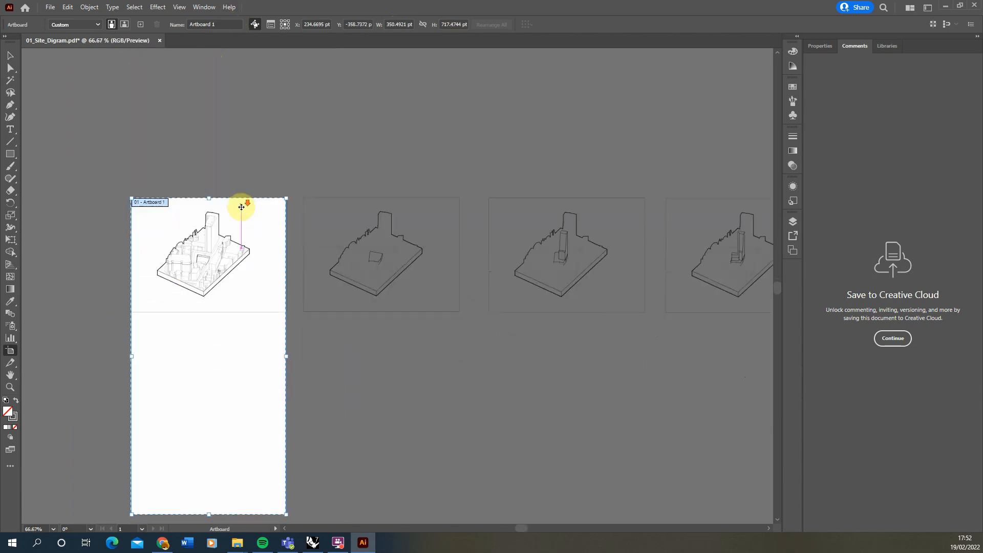
left_click_drag(209, 441, 237, 224)
scroll(211, 243, "up", 7, "alt")
scroll(229, 318, "down", 6, "alt")
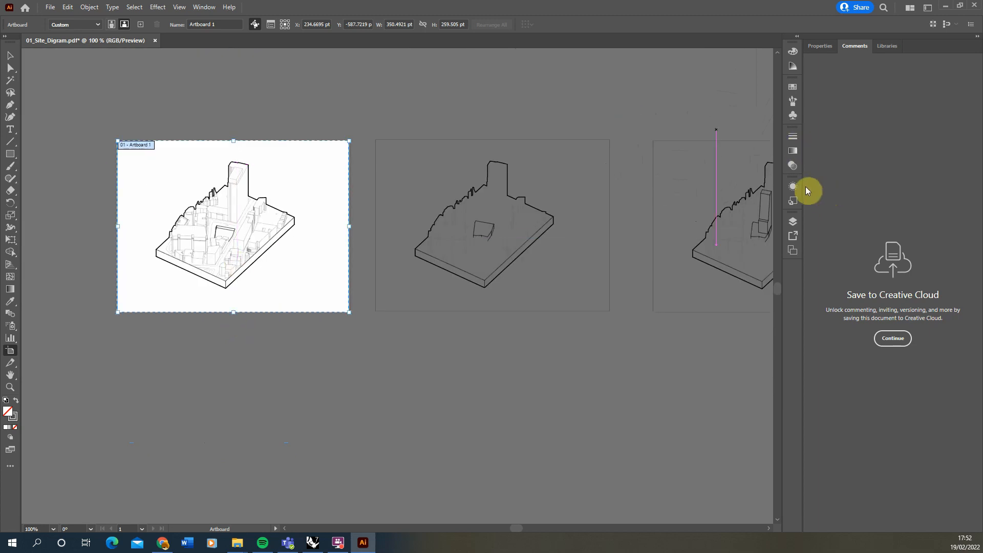
Lock Layer 1 and adjust the artboard's side edge to the first drawing's frame, about 354 pt wide.
left_click(793, 221)
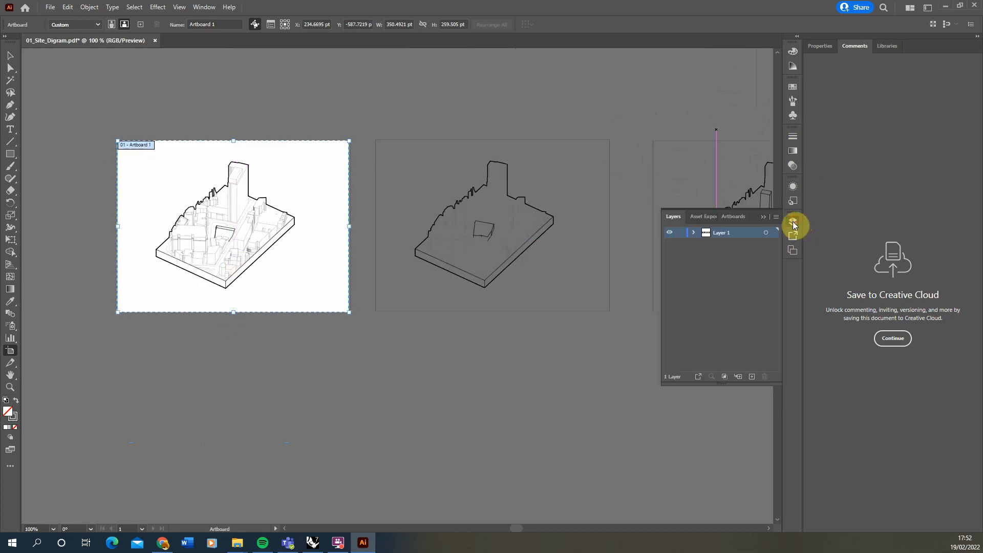
left_click(683, 235)
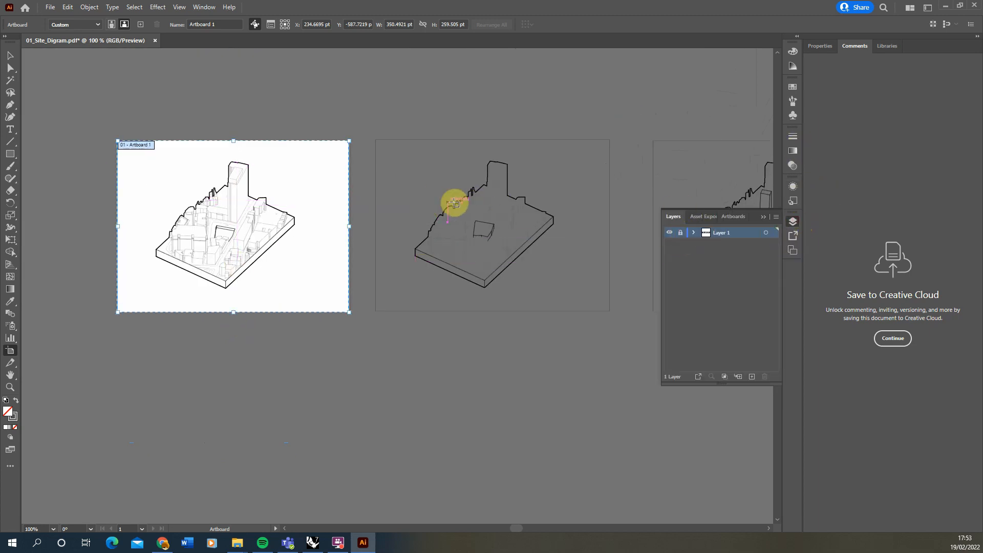
scroll(232, 222, "down", 2, "alt")
scroll(351, 188, "up", 3, "alt")
scroll(330, 199, "down", 1, "alt")
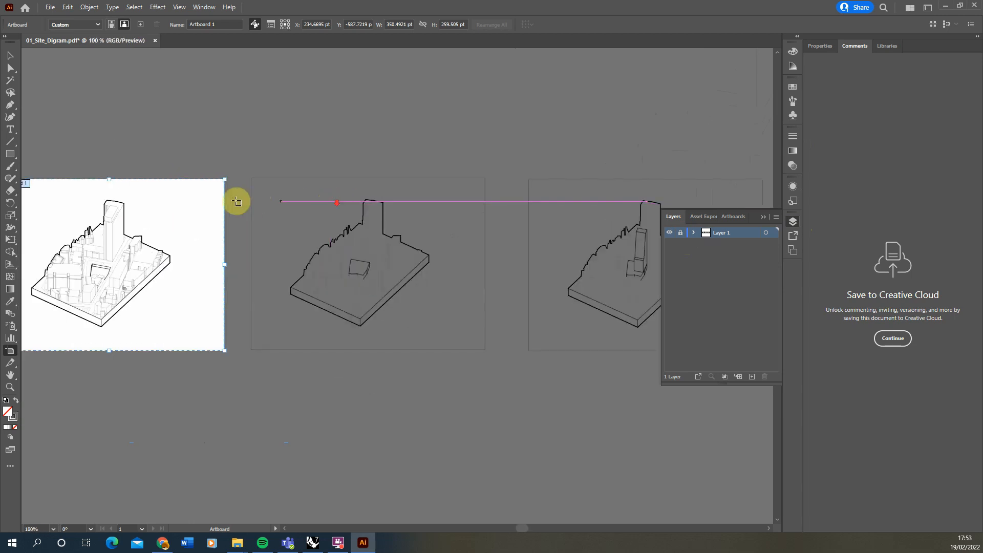
scroll(201, 183, "up", 3, "alt")
scroll(258, 291, "down", 1)
left_click_drag(271, 417, 241, 393)
Examine the artboard's edges and corners up close against the first drawing's frame.
scroll(383, 347, "down", 3, "alt")
scroll(93, 359, "up", 3, "alt")
scroll(173, 380, "up", 4, "alt")
scroll(163, 395, "down", 4, "alt")
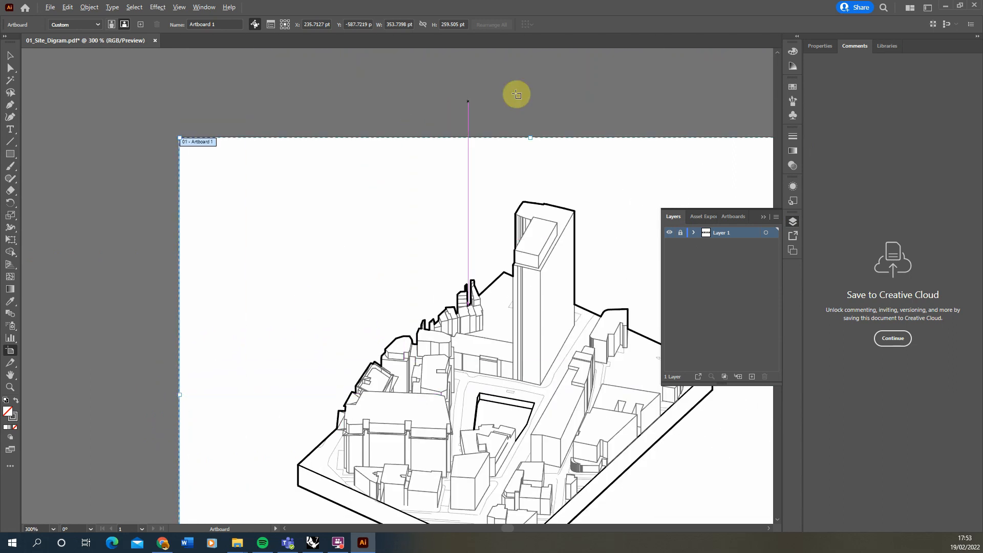
scroll(540, 102, "up", 4, "alt")
scroll(504, 261, "up", 4, "alt")
scroll(271, 260, "down", 3, "alt")
scroll(62, 239, "down", 4, "alt")
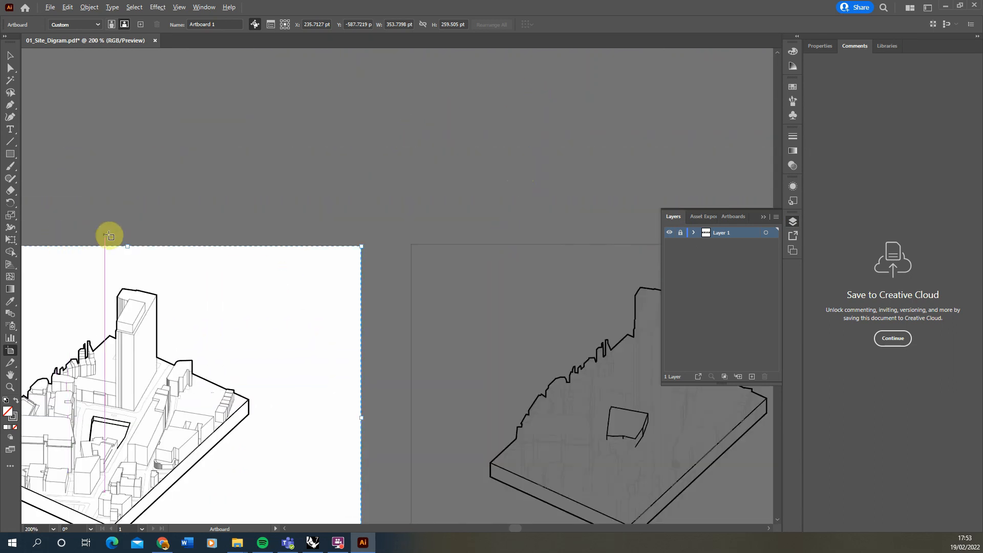
scroll(253, 243, "down", 3, "alt")
scroll(253, 243, "up", 1, "alt")
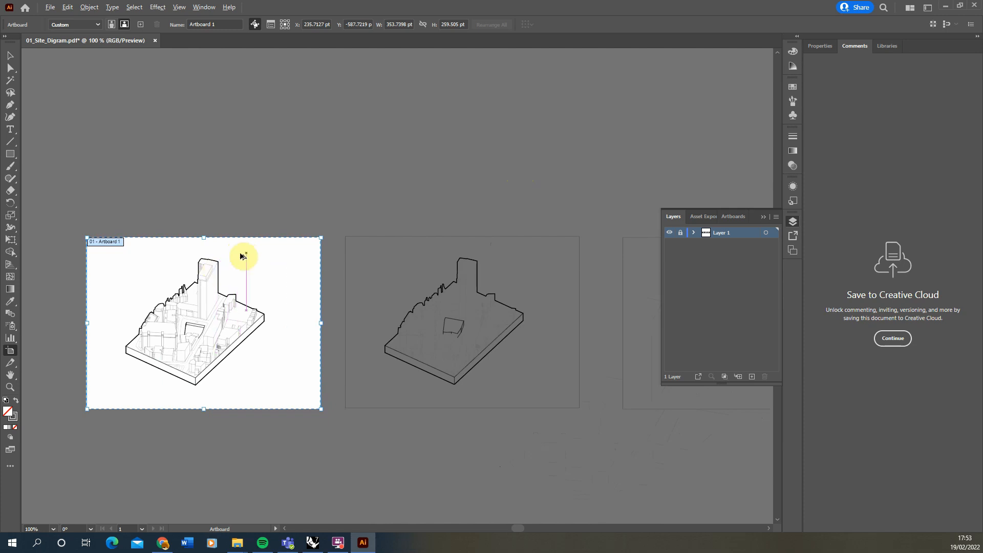
Duplicate the artboard over the second, third and fourth drawings' frames, leaving the locked linework in place.
left_click_drag(234, 259, 492, 261)
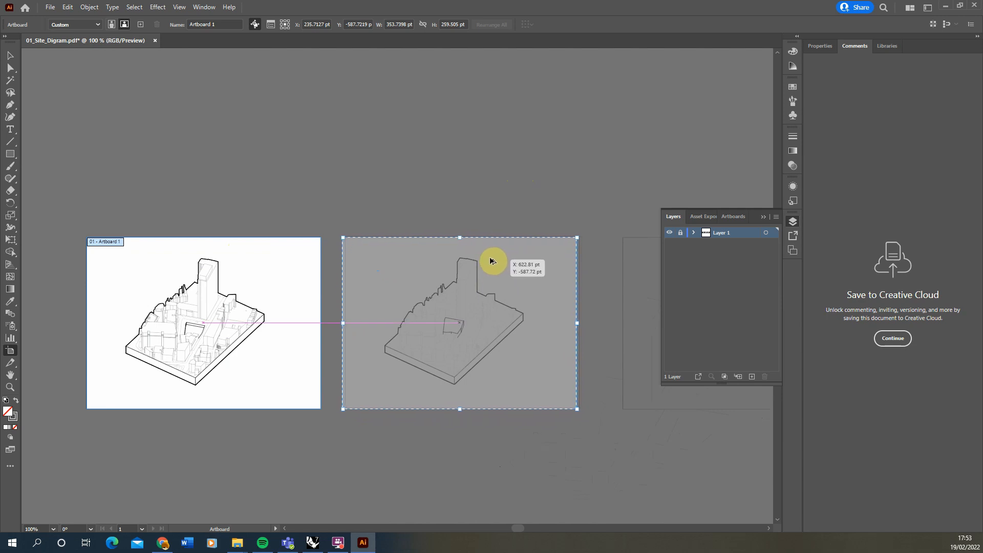
left_click(571, 285)
scroll(226, 268, "down", 2, "alt")
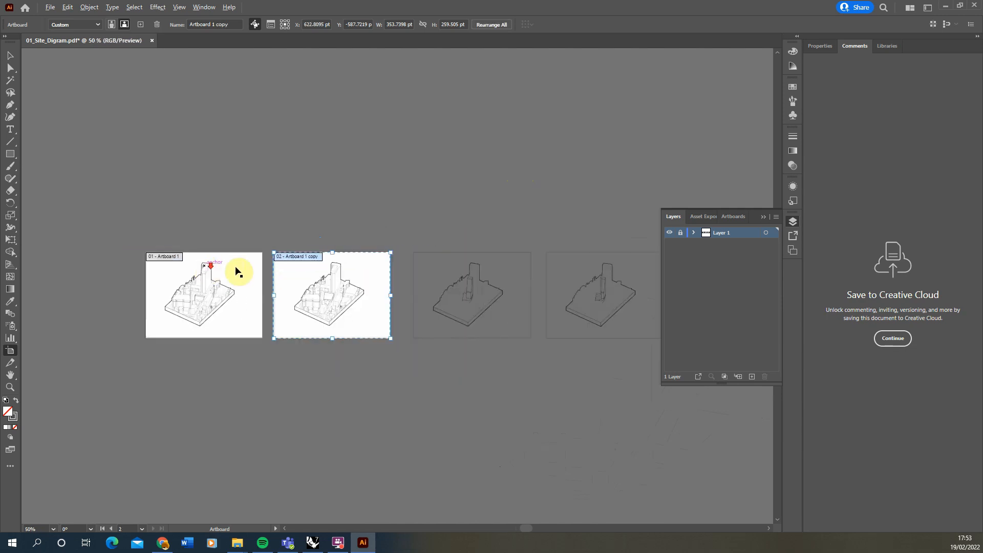
left_click_drag(301, 278, 438, 278)
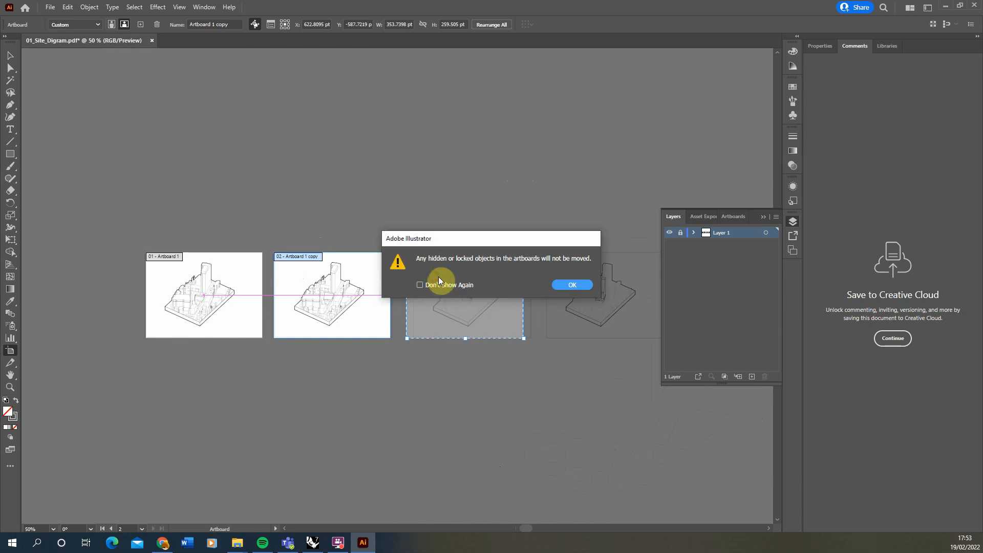
left_click(580, 284)
left_click_drag(433, 274, 561, 278)
left_click(571, 280)
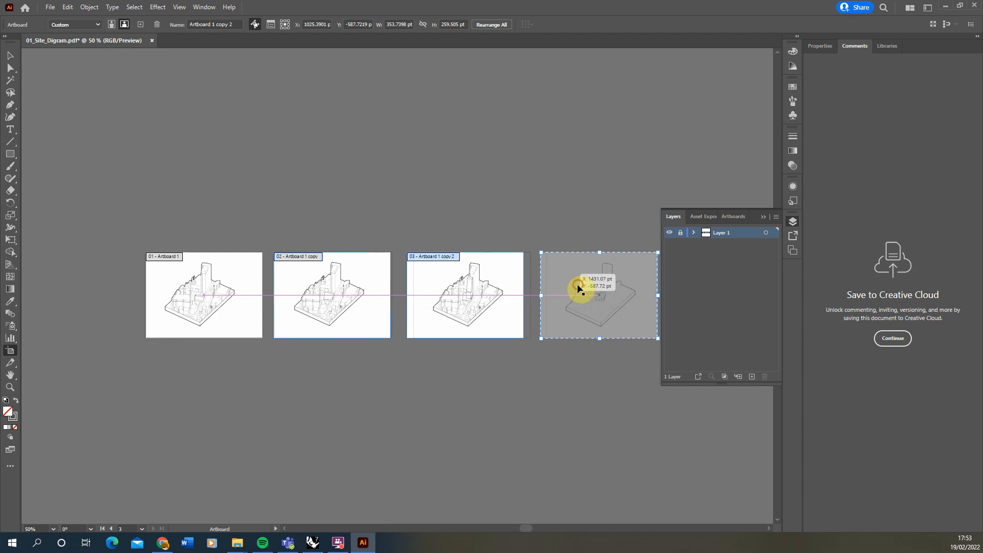
Unlock Layer 1 and move the second drawing with its frame to align with the corner of its artboard.
left_click(682, 235)
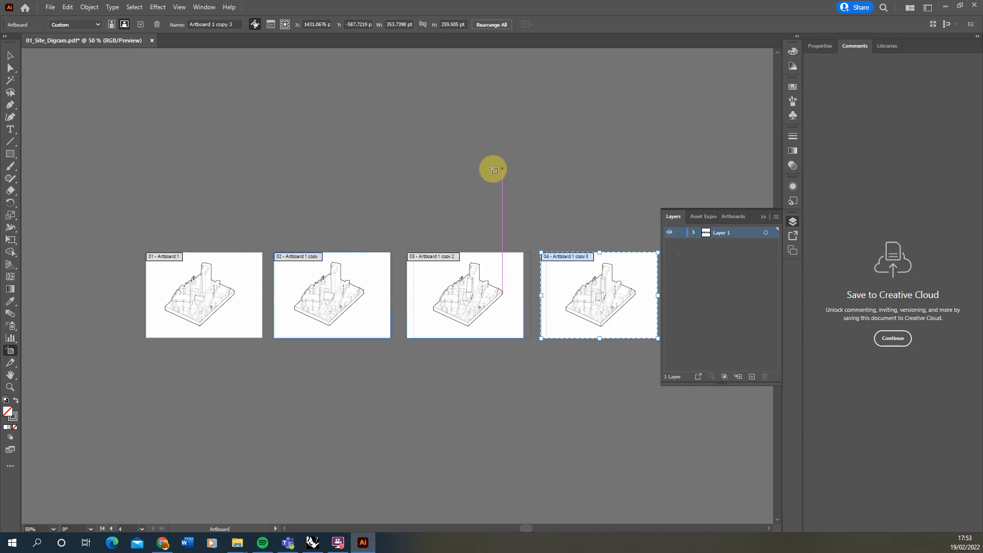
left_click(8, 57)
scroll(315, 322, "up", 3, "alt")
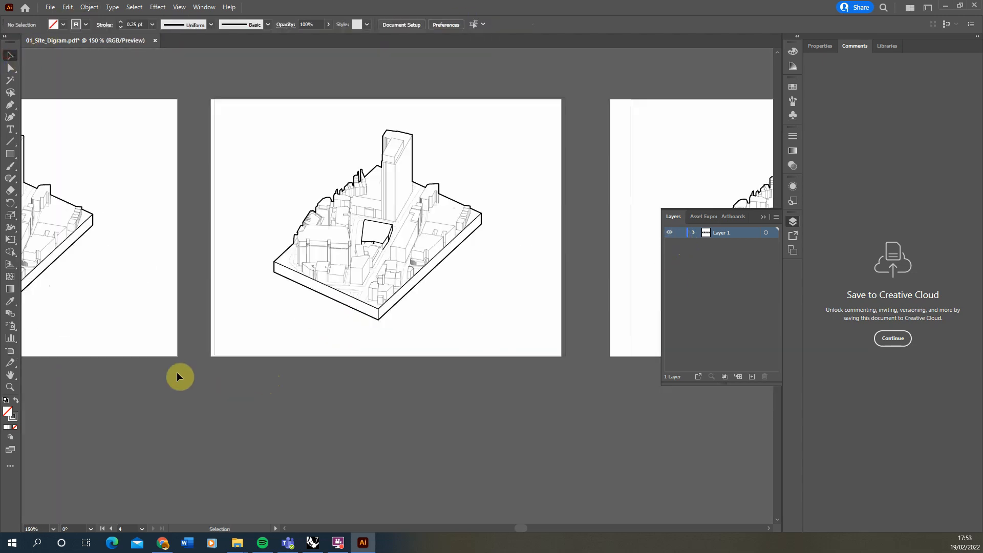
mouse_move(209, 380)
left_mouse_down()
mouse_move(561, 132)
mouse_move(589, 88)
left_mouse_up()
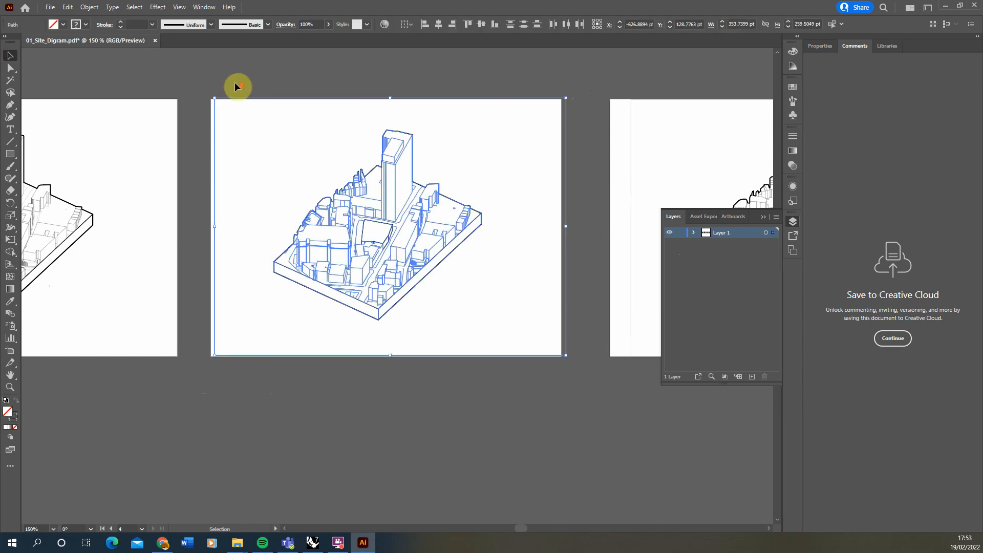
scroll(231, 102, "up", 4, "alt")
scroll(232, 123, "up", 6, "alt")
left_click_drag(334, 246, 183, 276)
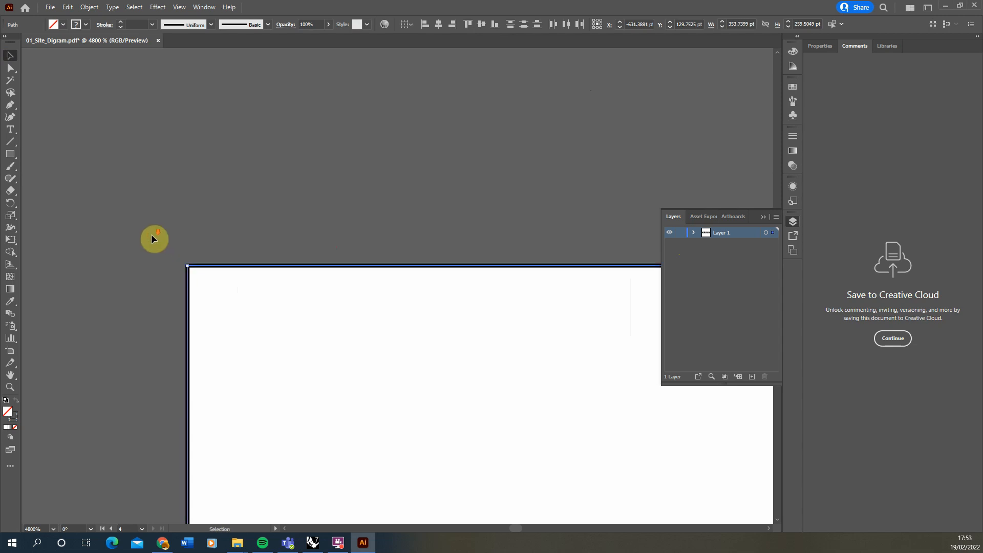
Move the third drawing with its frame to align with the corner of the third artboard.
scroll(151, 234, "down", 6, "alt")
scroll(112, 235, "down", 5, "alt")
left_click_drag(372, 226, 641, 419)
scroll(353, 191, "up", 7, "alt")
scroll(506, 277, "up", 2, "alt")
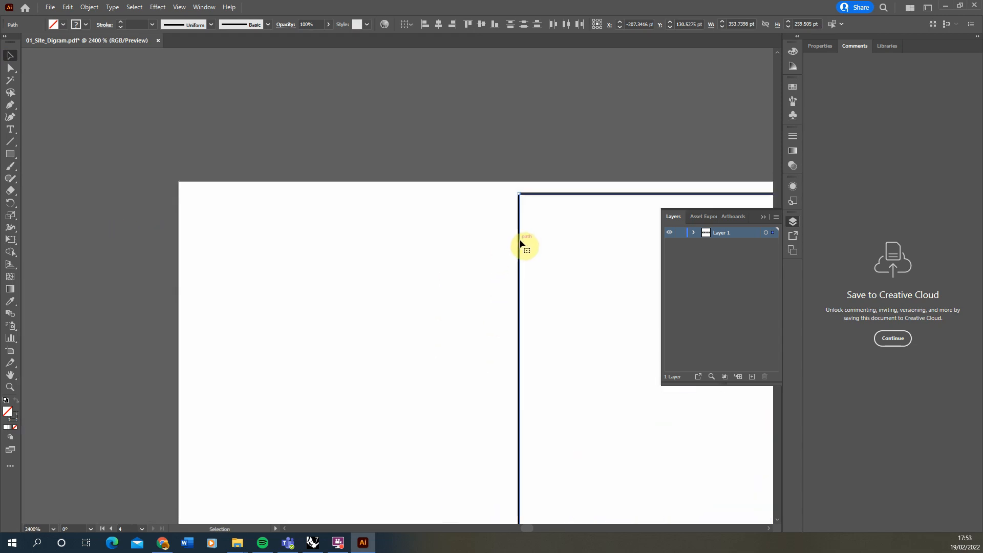
left_click_drag(522, 244, 180, 226)
Move the fourth drawing with its frame to align with the corner of the fourth artboard.
scroll(94, 190, "down", 6, "alt")
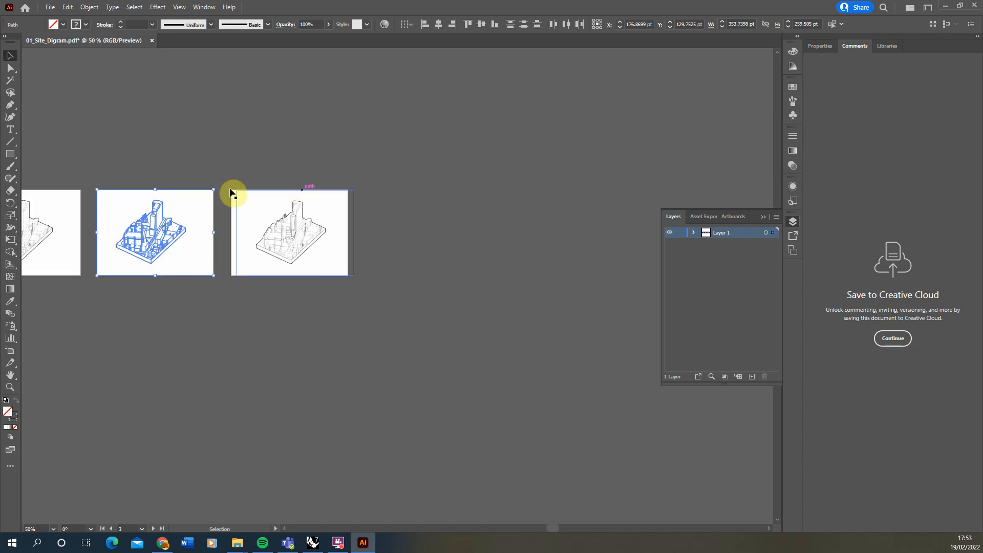
scroll(230, 193, "up", 2, "alt")
left_click_drag(501, 395, 171, 143)
scroll(259, 256, "up", 7, "alt")
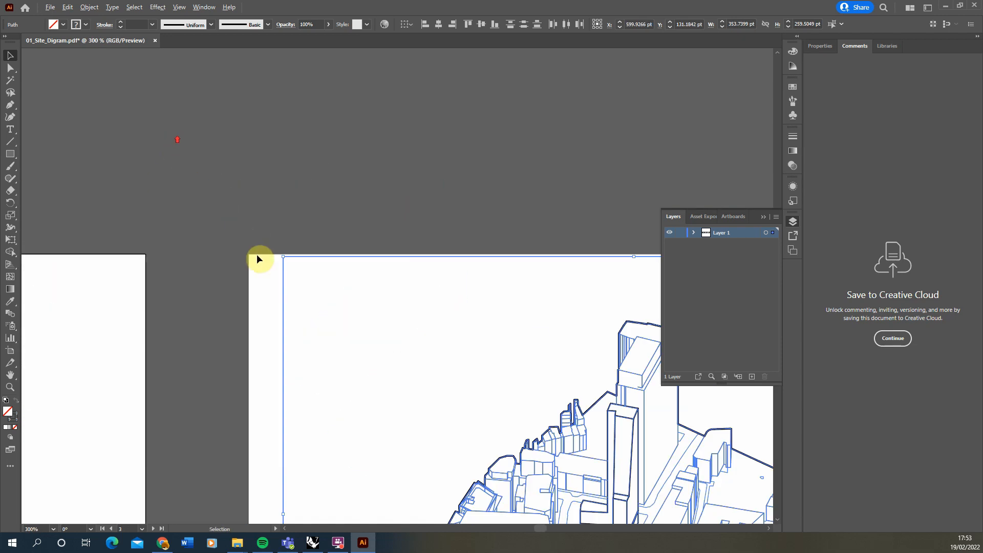
left_click_drag(359, 276, 222, 263)
left_click(266, 216)
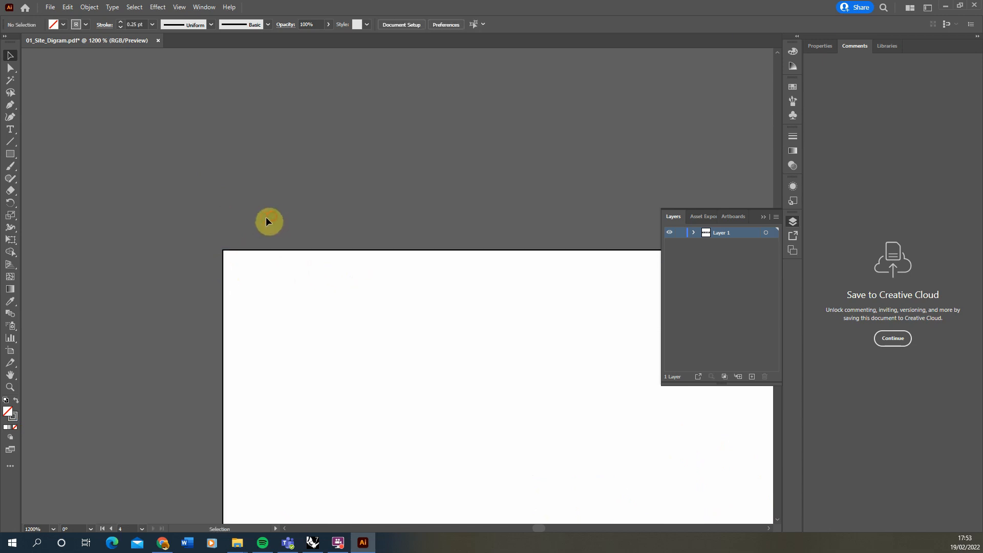
Delete the rectangular frames around all four drawings, keeping only the axonometric linework on the artboards.
scroll(307, 217, "down", 9, "alt")
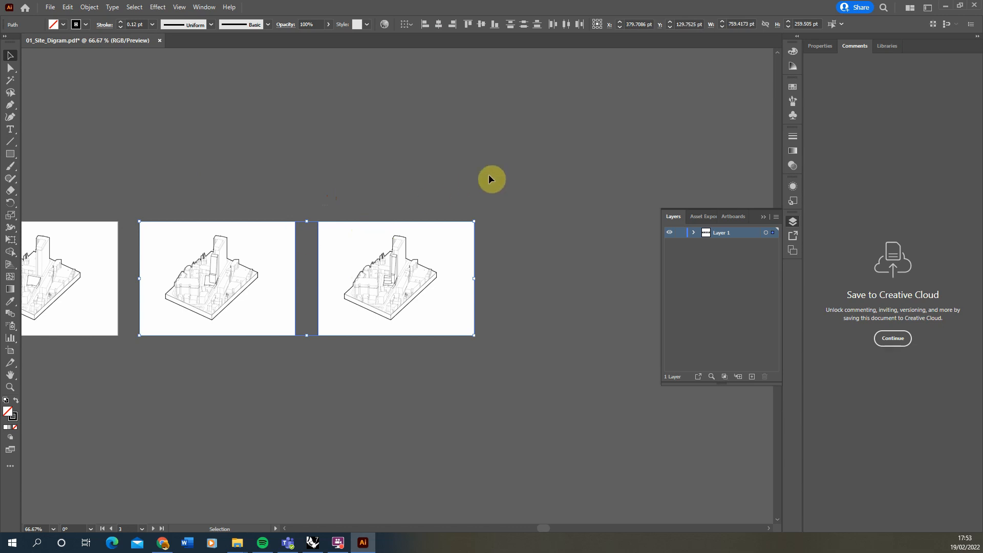
left_click(489, 179)
scroll(543, 248, "down", 2, "alt")
scroll(214, 228, "up", 1, "alt")
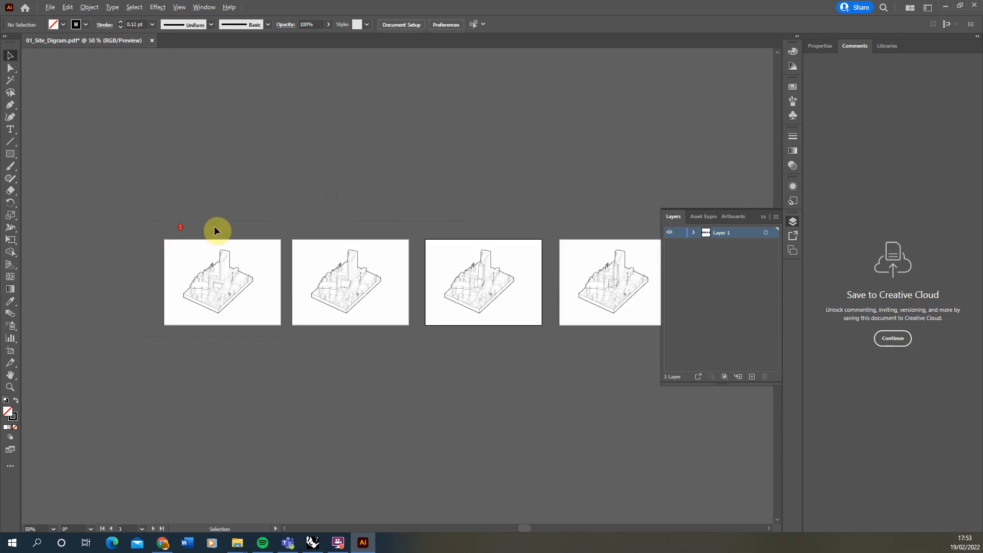
left_click(257, 240)
left_click(321, 237)
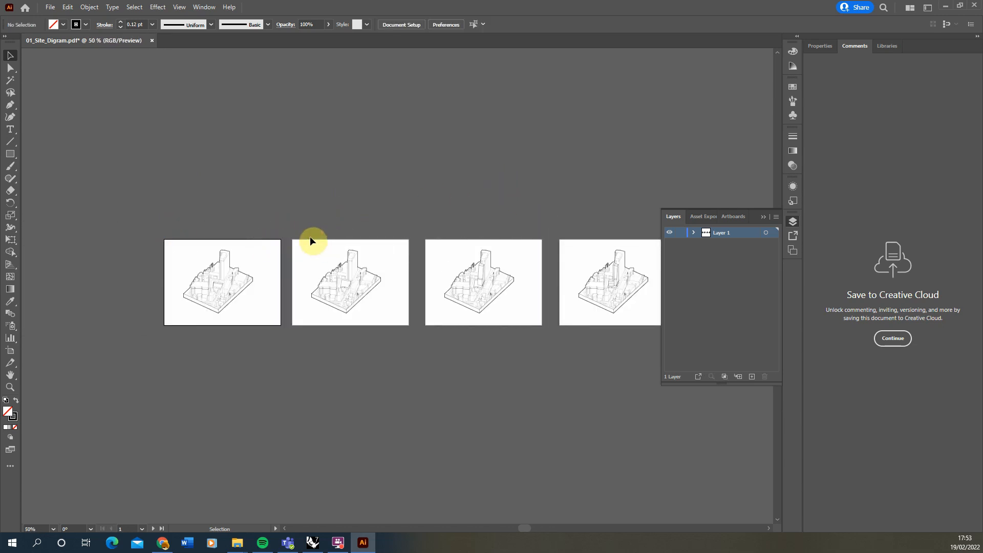
Select the linework of all four drawings and copy it.
scroll(494, 267, "up", 5, "alt")
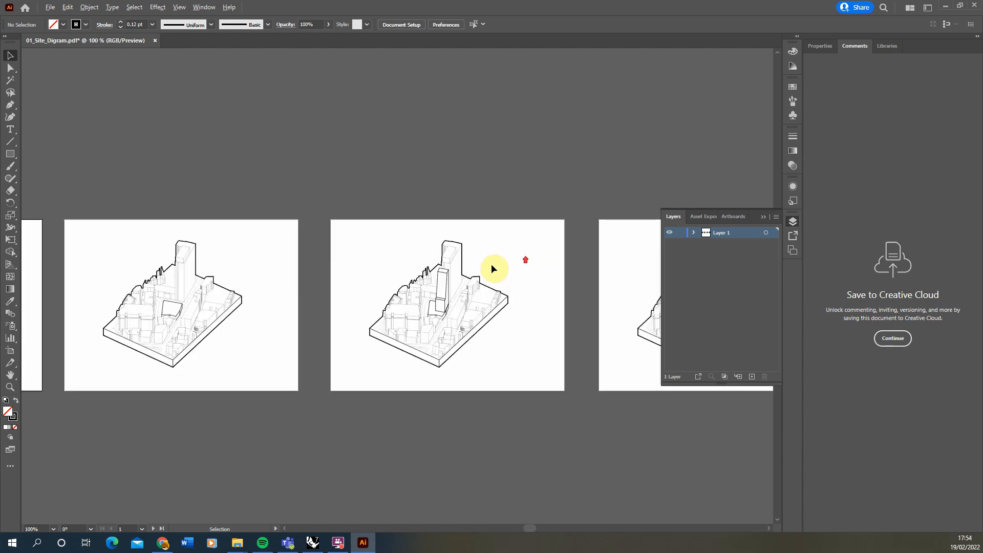
scroll(474, 263, "down", 2, "alt")
scroll(475, 263, "down", 5, "alt")
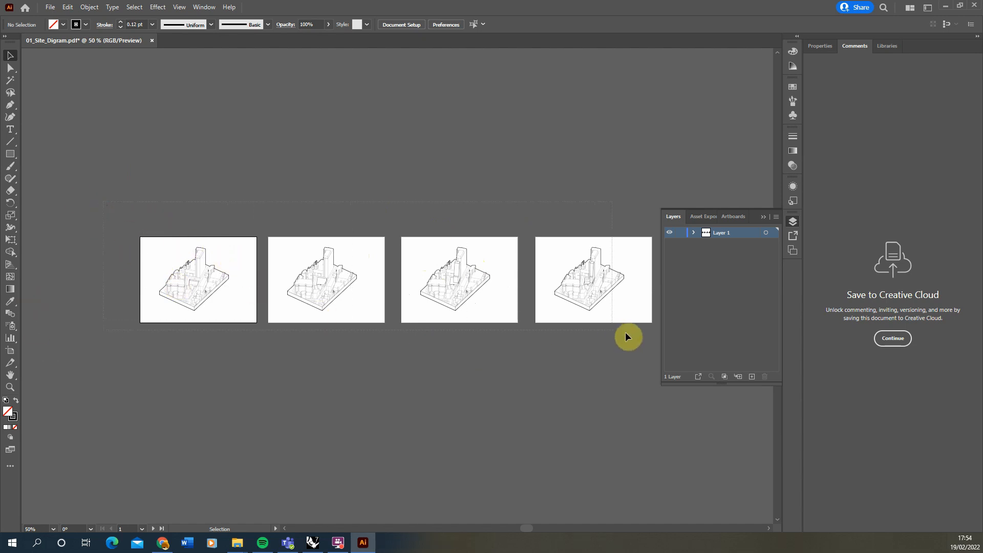
left_click_drag(625, 333, 633, 348)
left_click_drag(637, 206, 334, 363)
left_click_drag(108, 354, 109, 353)
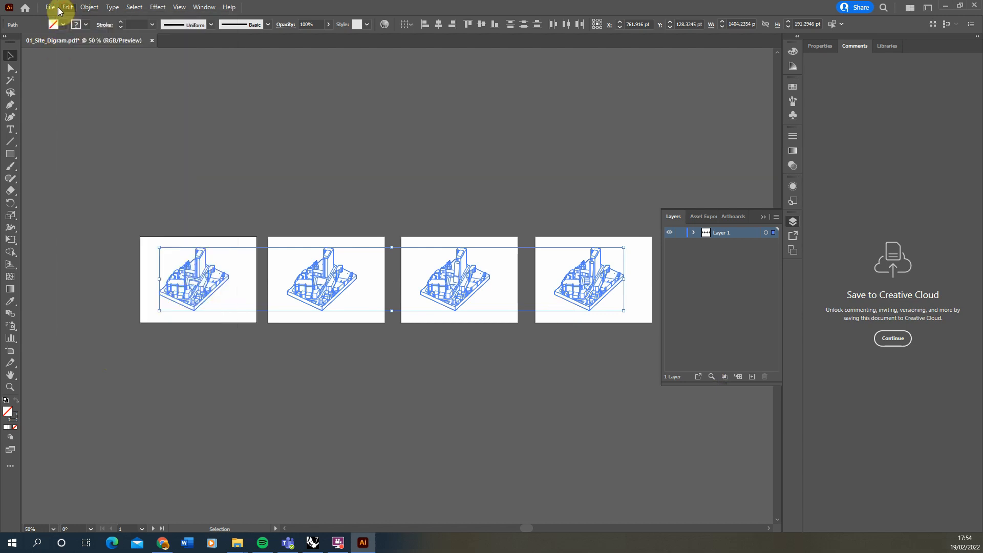
left_click(67, 8)
left_click(82, 56)
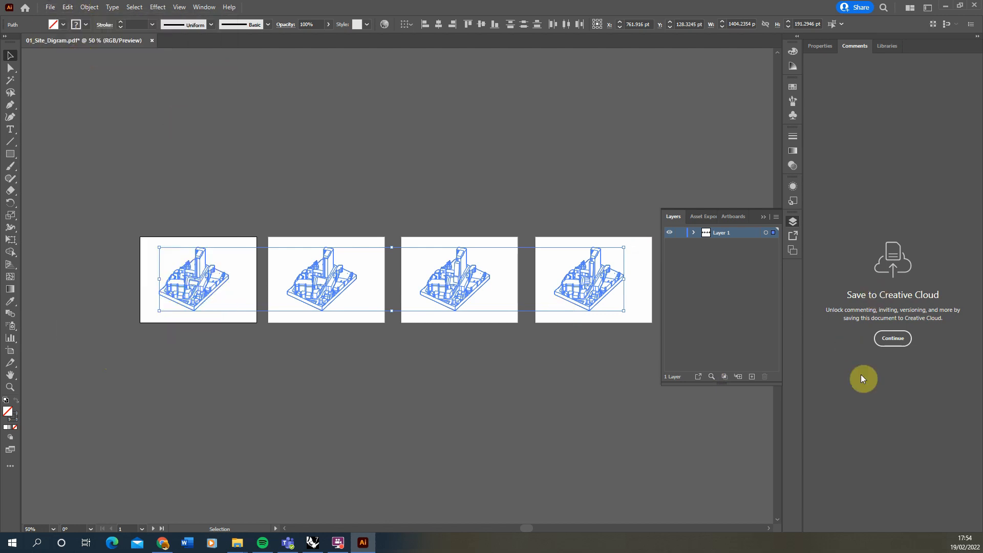
Create a new layer named Paint beneath Layer 1 and rename Layer 1 as Lines.
left_click(747, 376)
left_click_drag(743, 235, 736, 251)
double_click(724, 243)
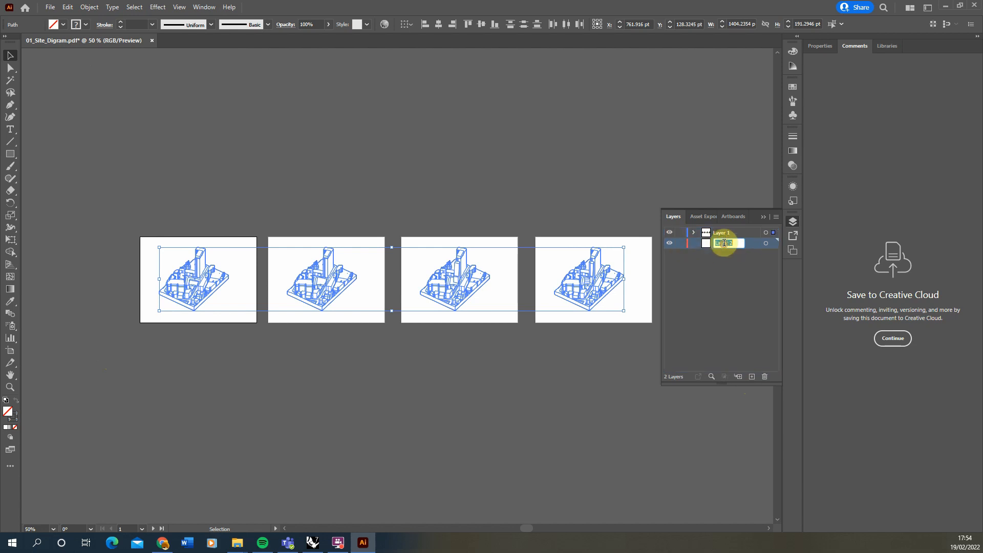
type("PO")
type("aint")
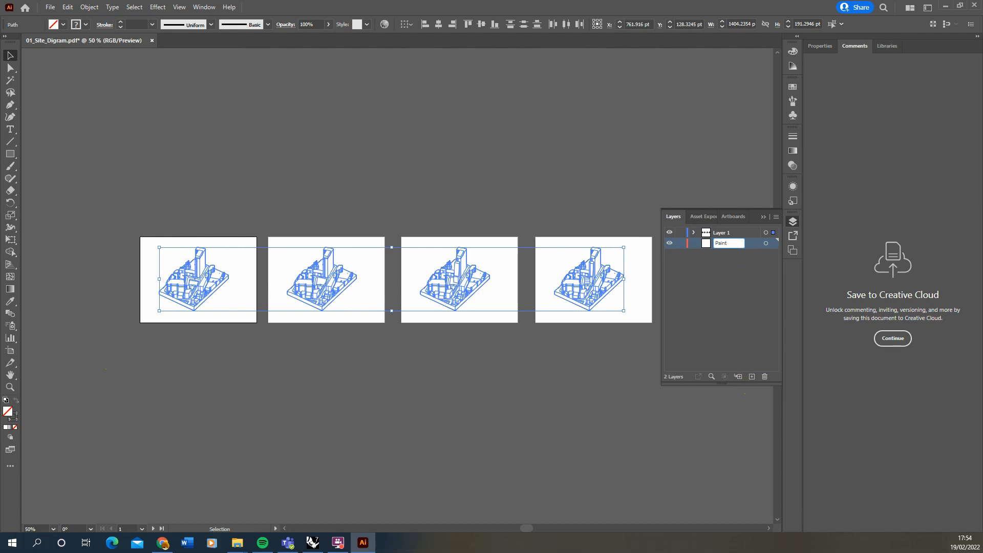
double_click(719, 232)
type("Lines")
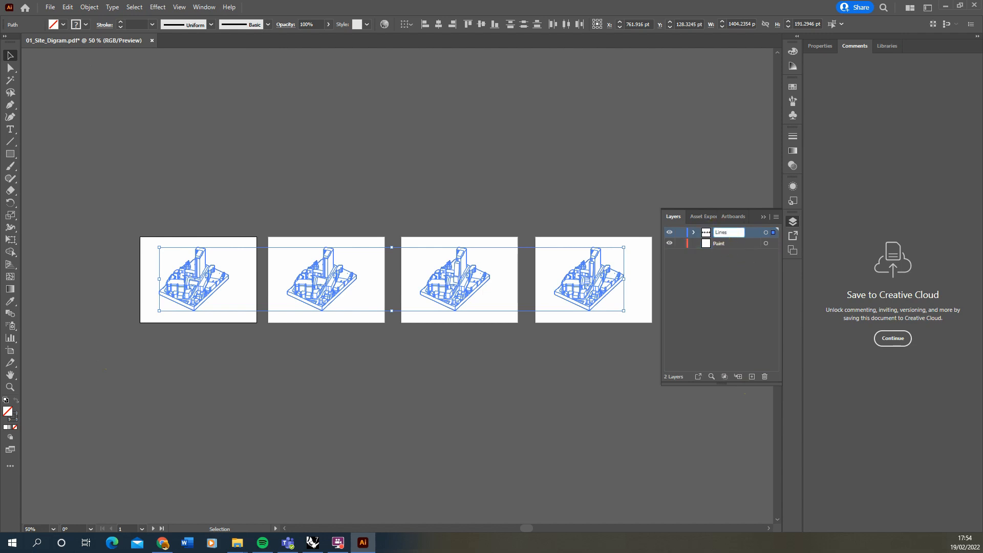
Paste the copied linework in place on the Paint layer.
left_click(735, 245)
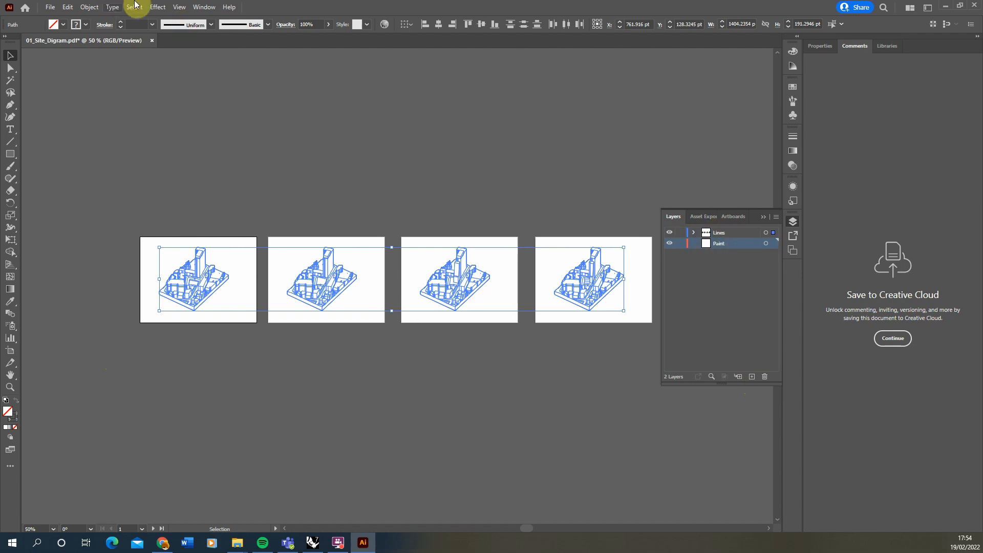
left_click(50, 7)
mouse_move(68, 7)
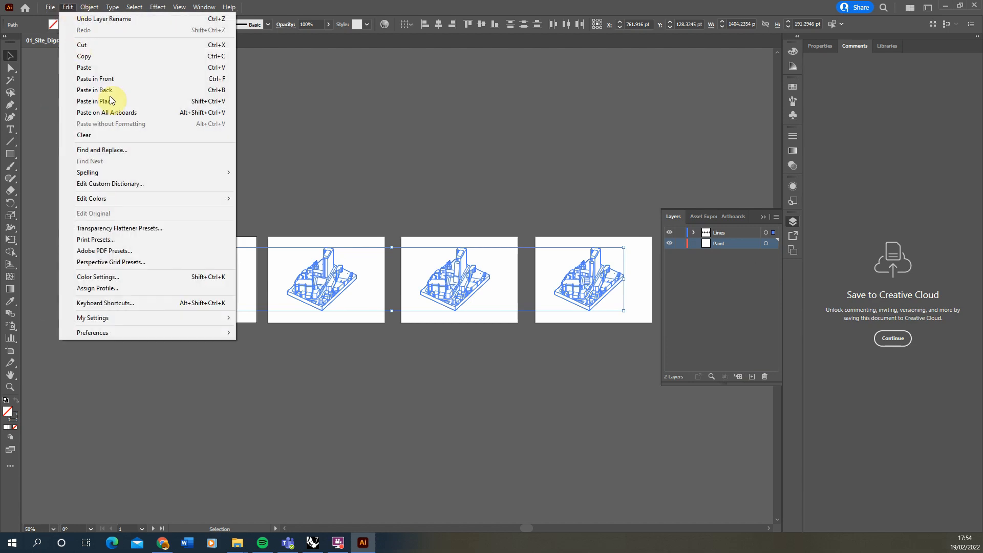
left_click(115, 101)
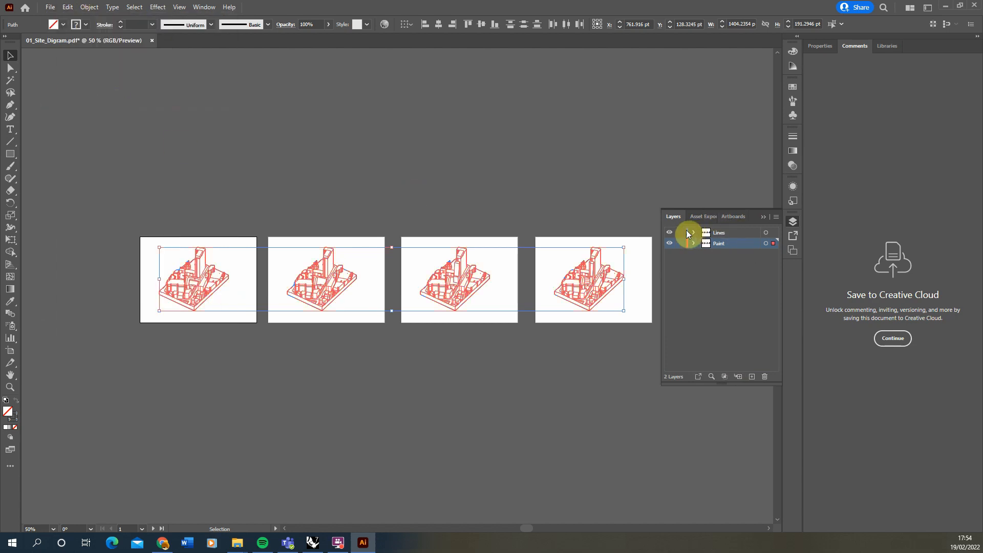
Toggle the visibility of the Lines and Paint layers to check both copies, and lock the Lines layer.
left_click(671, 233)
left_click(671, 245)
left_click(671, 245)
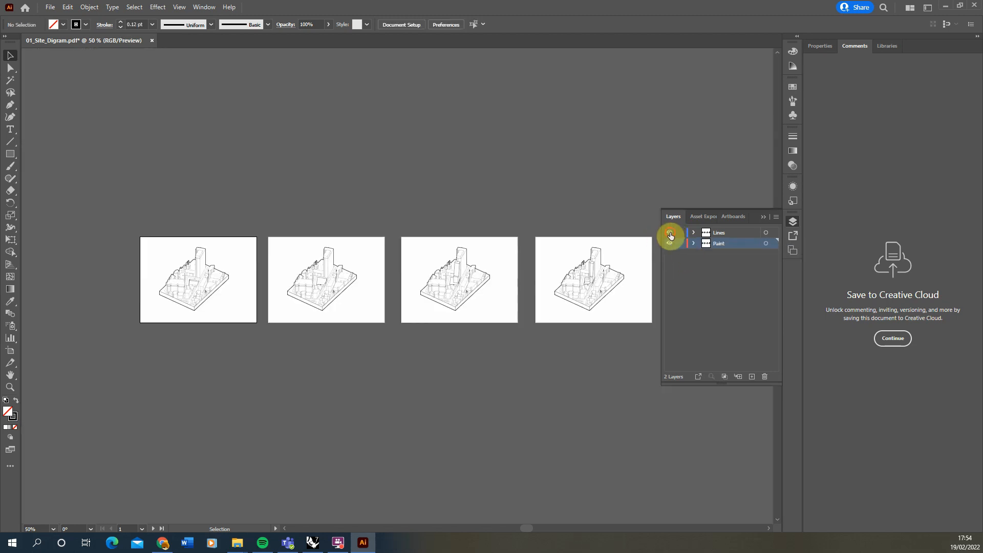
left_click(670, 233)
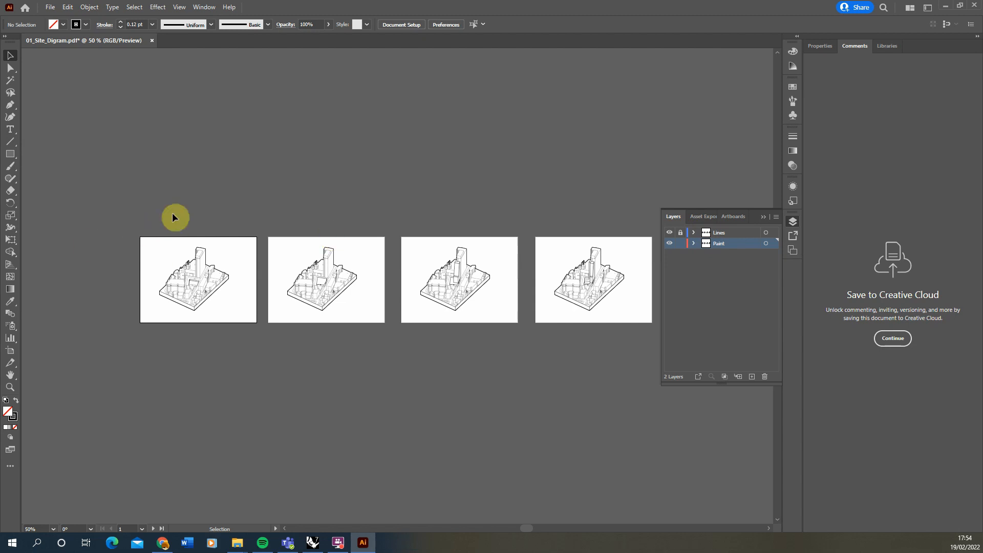
Select all the linework on the Paint layer and set its stroke to None.
left_click(326, 298)
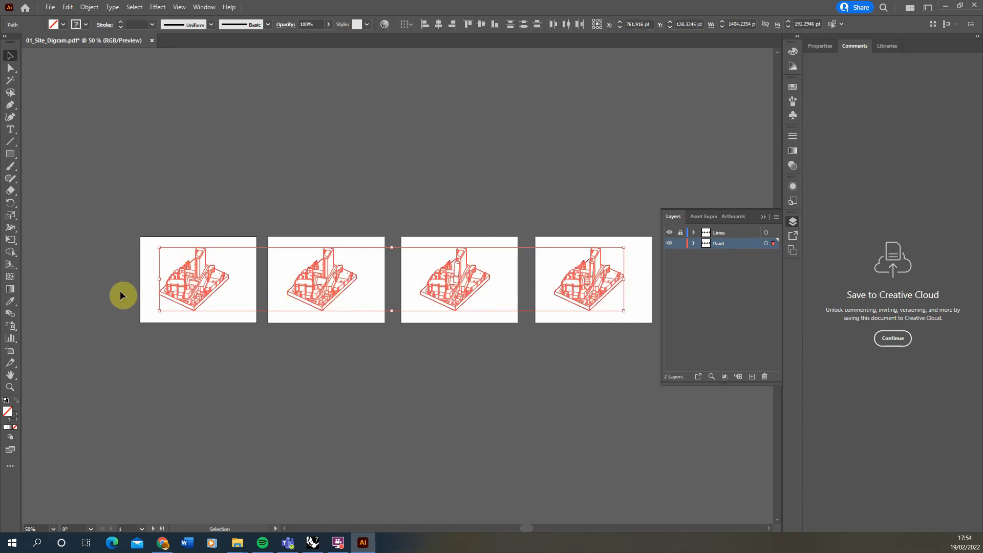
left_click(13, 417)
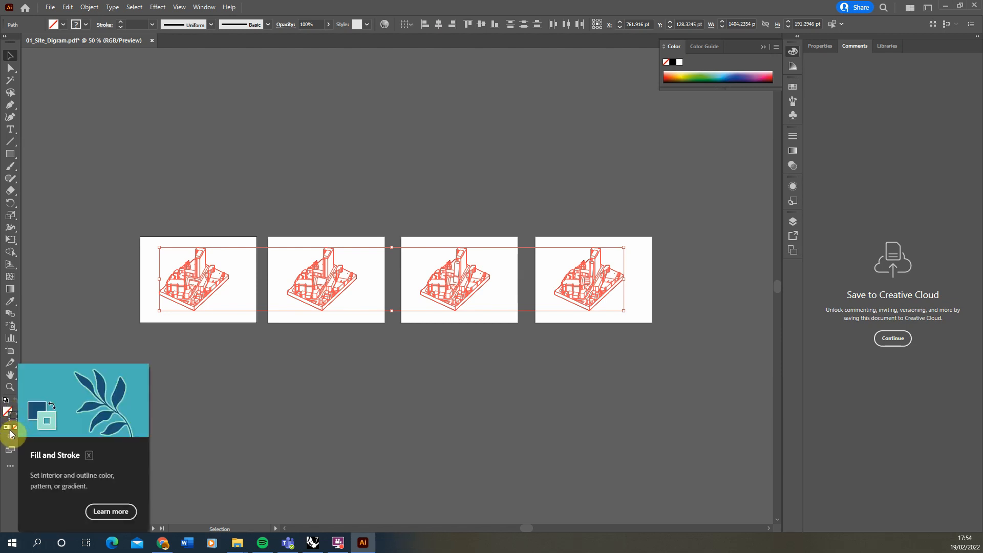
left_click(15, 427)
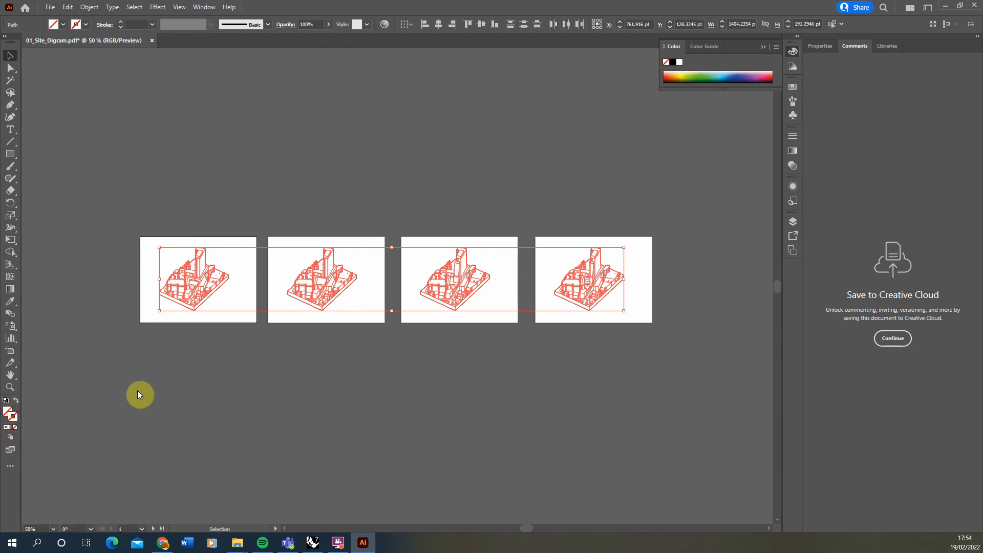
left_click(244, 364)
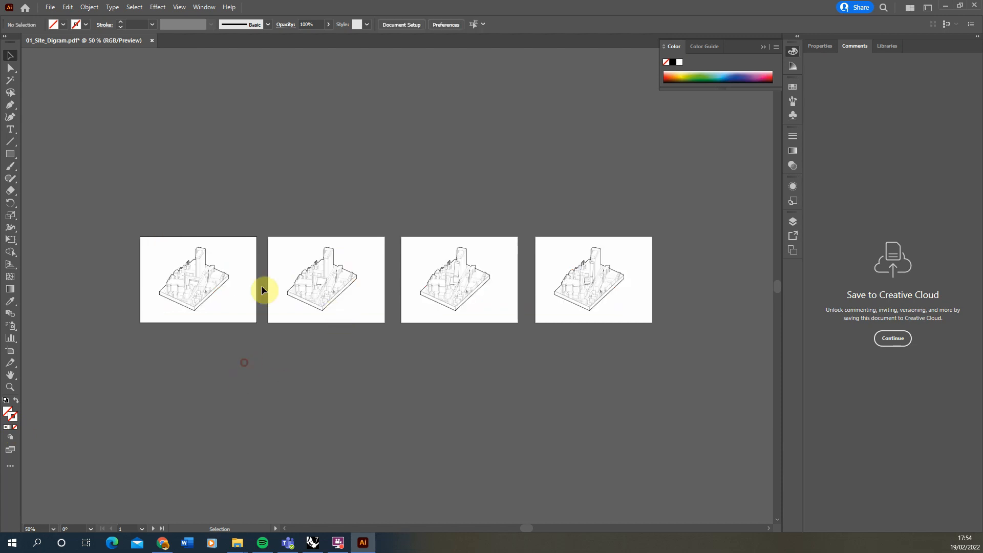
Hide the Lines layer and check by selection that the Paint layer's strokeless paths are present.
left_click(792, 221)
left_click(669, 233)
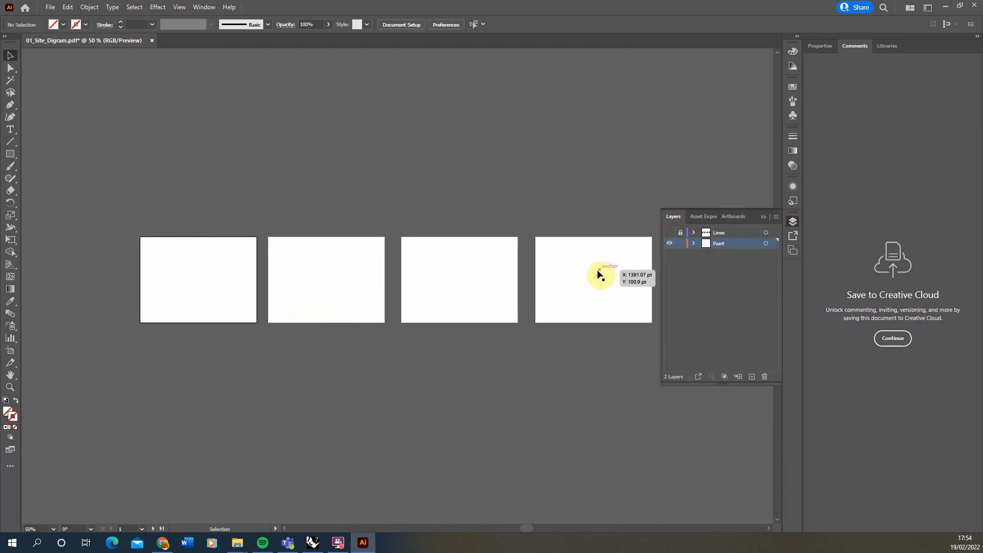
left_click_drag(630, 366, 631, 365)
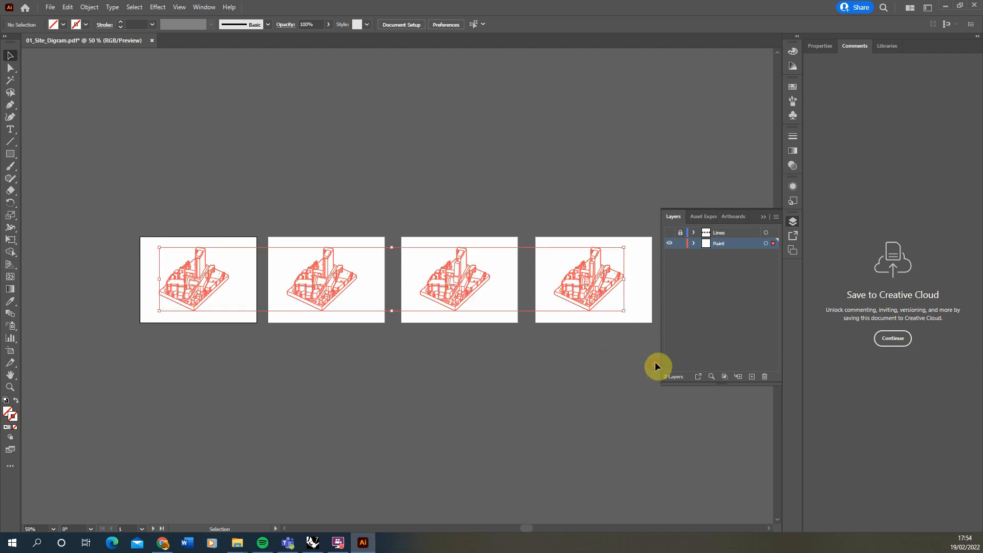
left_click(392, 178)
left_click(328, 277)
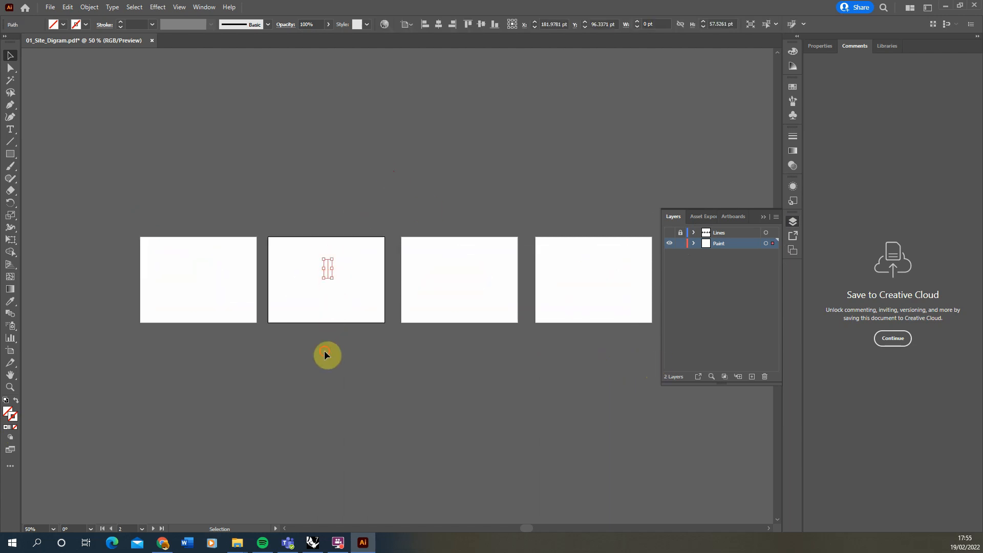
left_click(118, 364)
Select all the Paint layer's paths, make them a Live Paint group with the Live Paint Bucket, and deselect the group.
left_click_drag(650, 180, 649, 181)
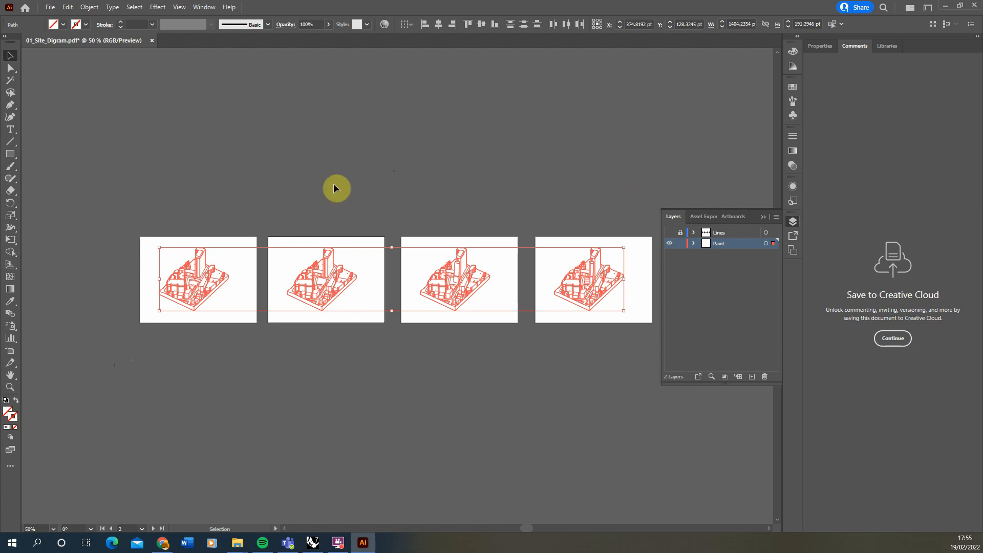
left_click(14, 255)
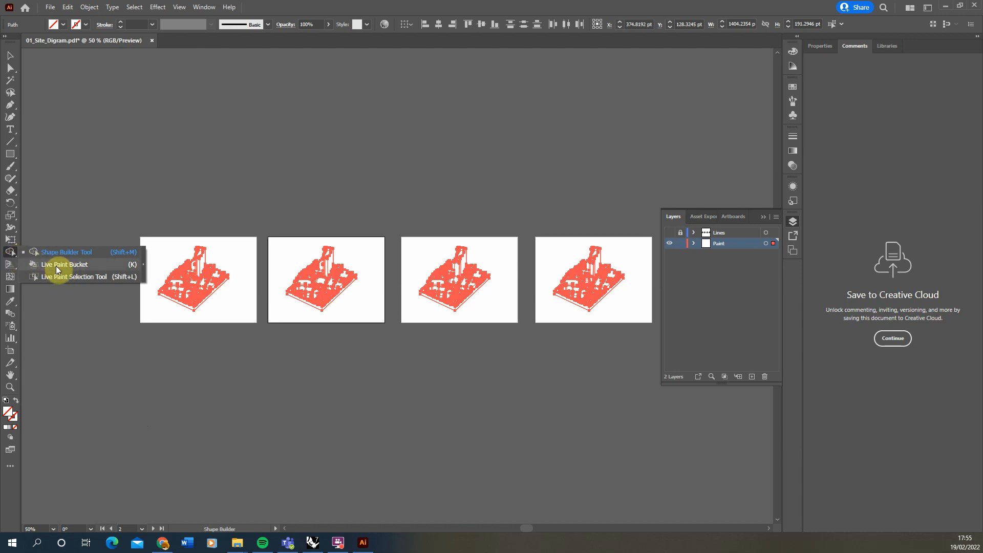
left_click(54, 265)
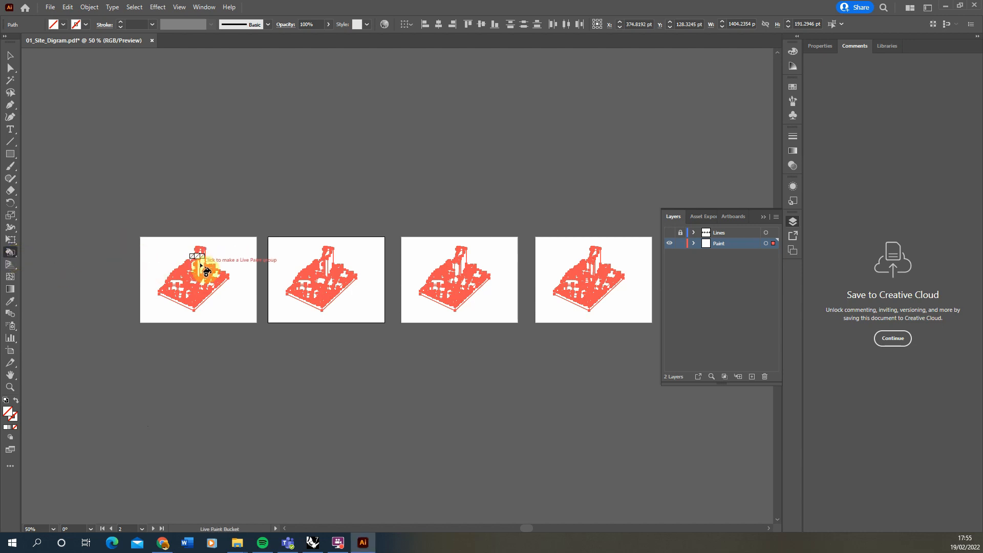
left_click(210, 274)
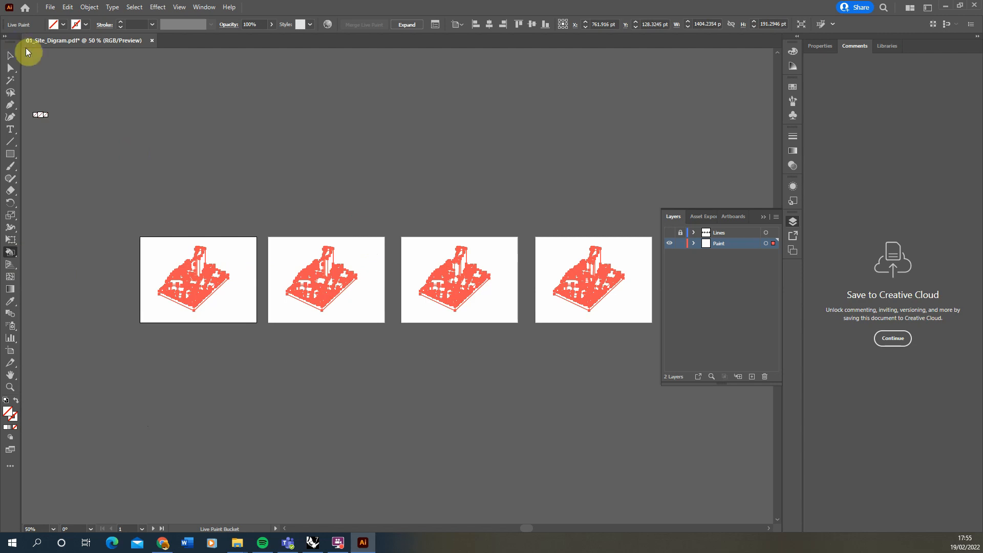
left_click(11, 55)
key("Delete")
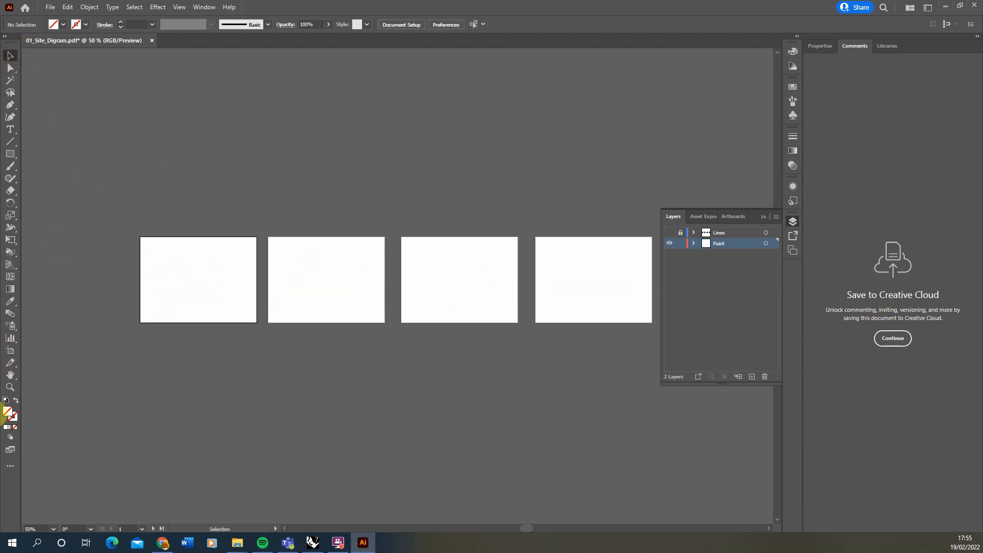
Show the Lines layer again and set the fill colour to a light pink.
left_click(669, 233)
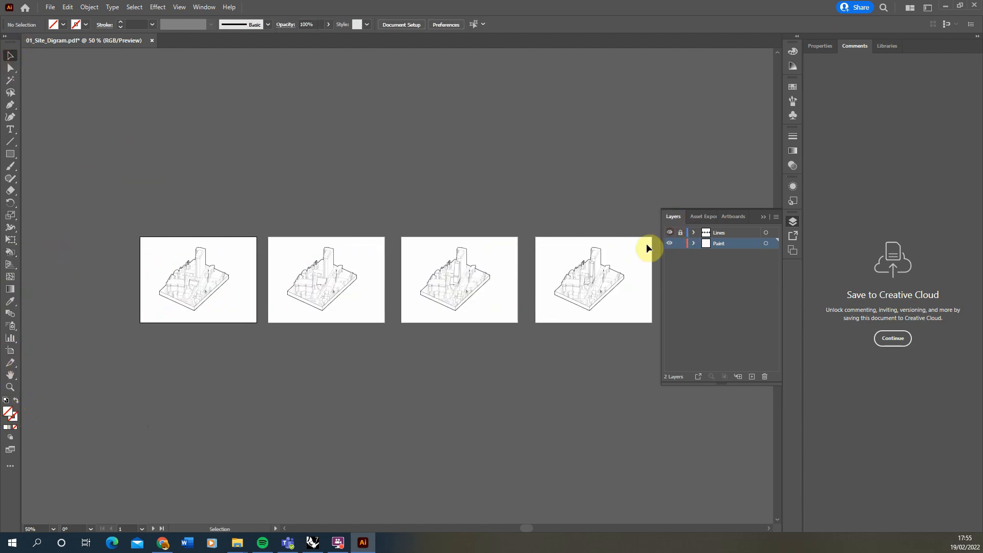
double_click(8, 411)
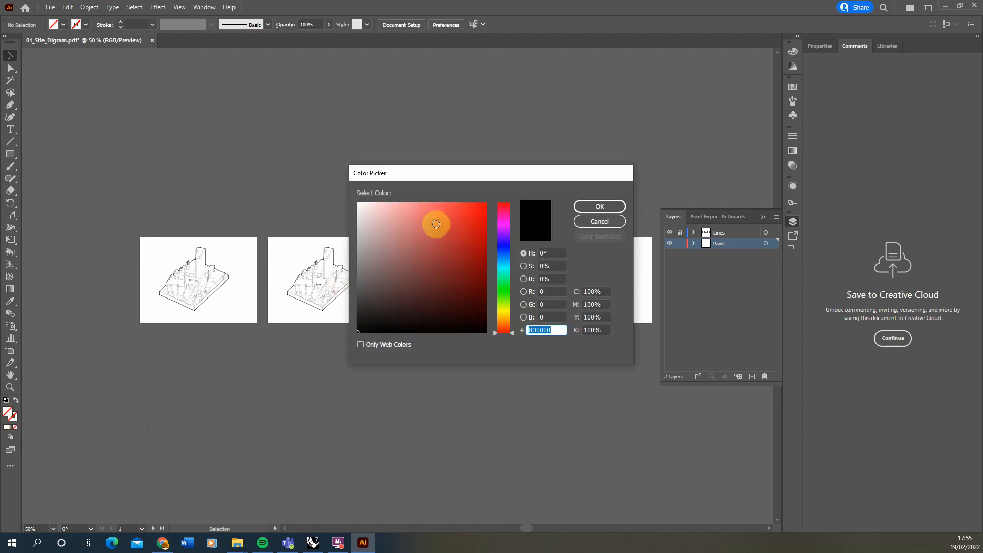
left_click(410, 206)
key("Return")
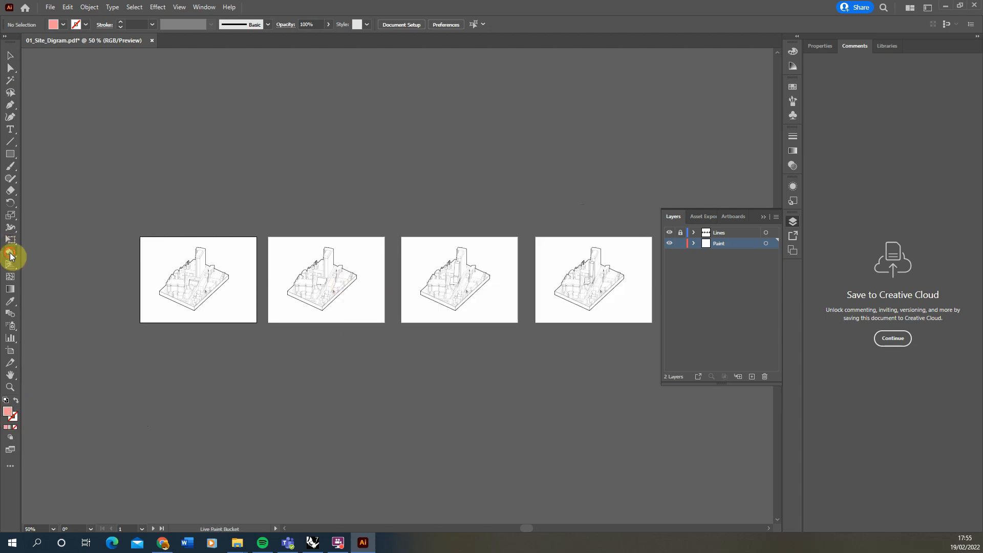
Try a Live Paint fill in light pink on the area around the site in the first artboard's drawing, and undo it.
scroll(198, 277, "up", 3, "alt")
left_click(200, 292)
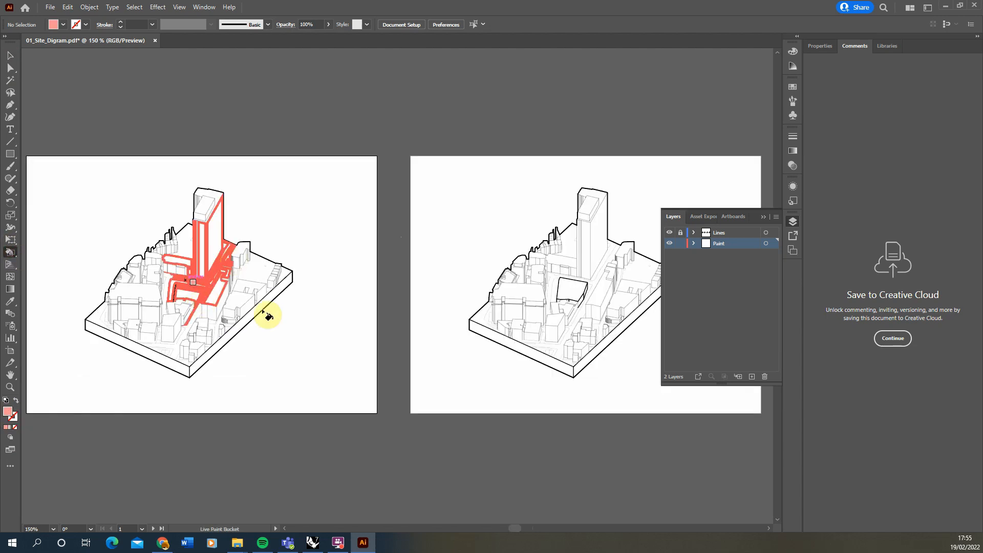
left_click_drag(266, 315, 439, 286)
key("ctrl+z")
key("ctrl+z")
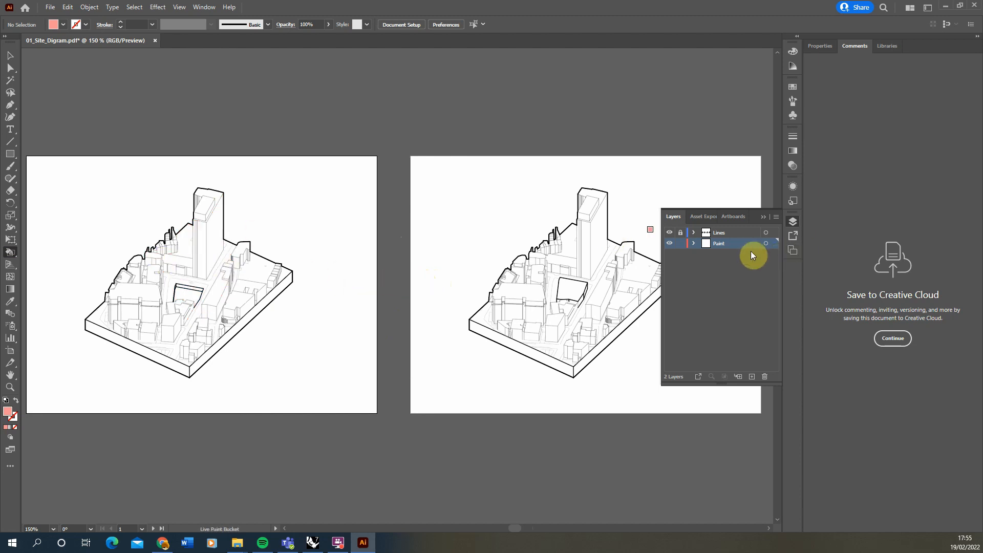
Temporarily lock Paint and unlock Lines to test selecting a drawing line, deselect it, and restore both layer locks.
left_click(11, 56)
left_click(681, 243)
left_click(681, 232)
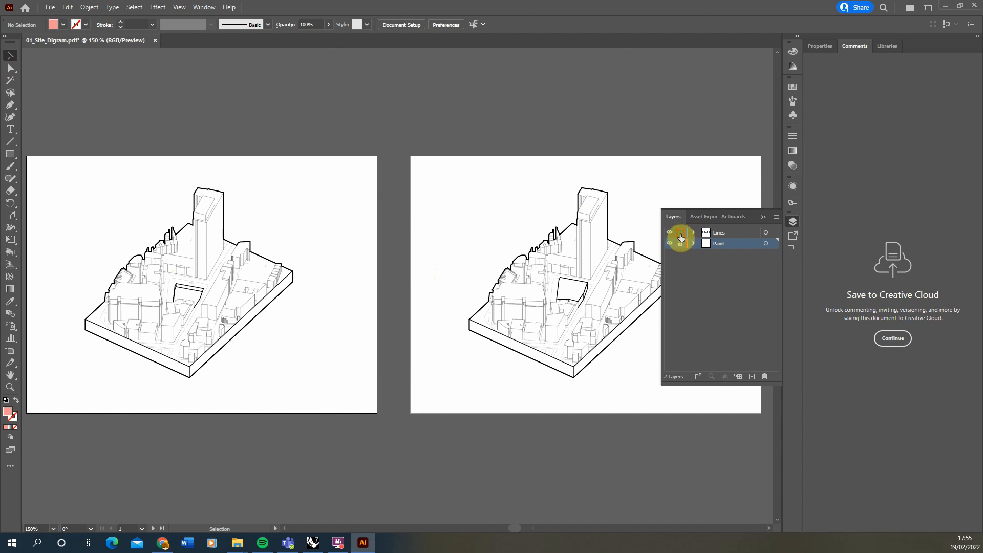
left_click(261, 260)
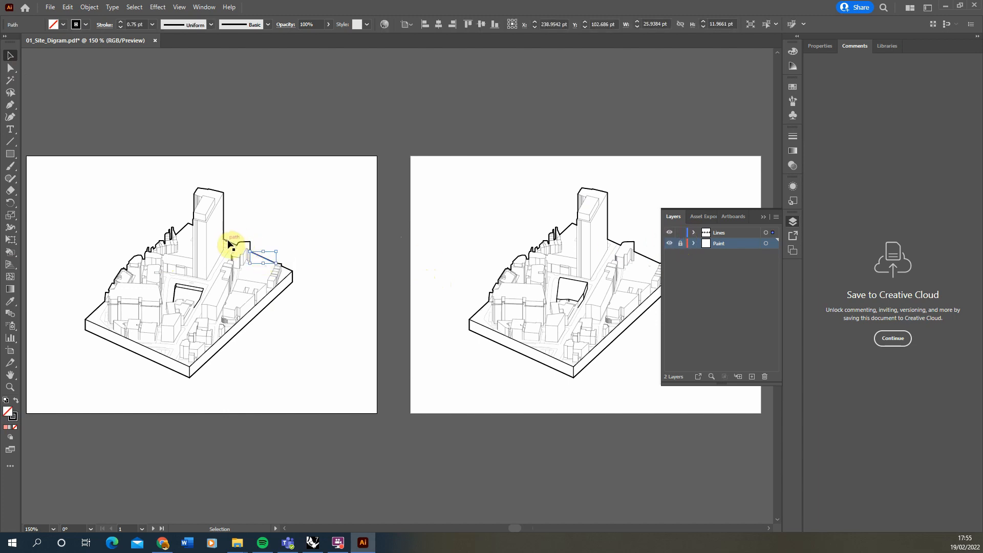
left_click(248, 143)
left_click(681, 233)
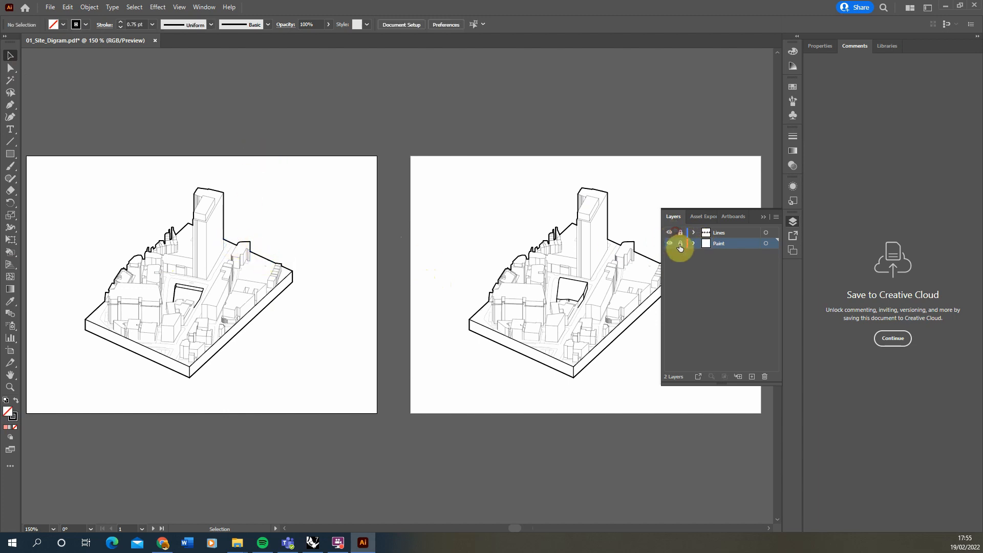
left_click(680, 243)
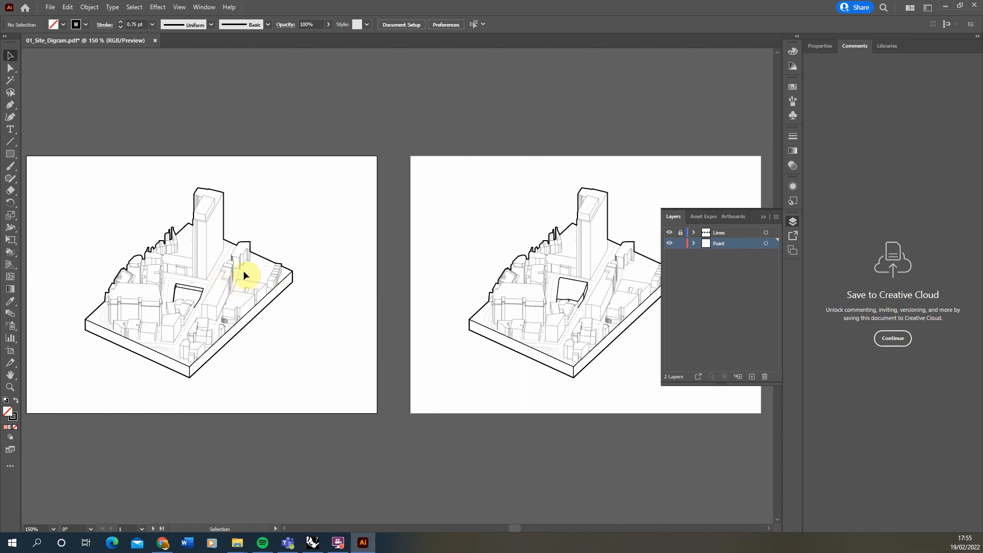
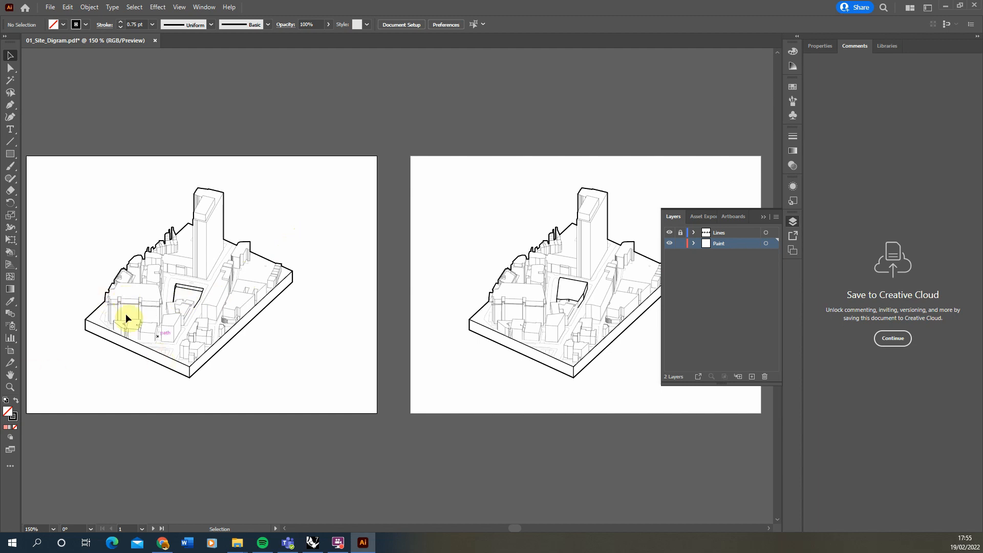
Set the fill colour to a light orange for the site area.
double_click(8, 413)
left_click(504, 318)
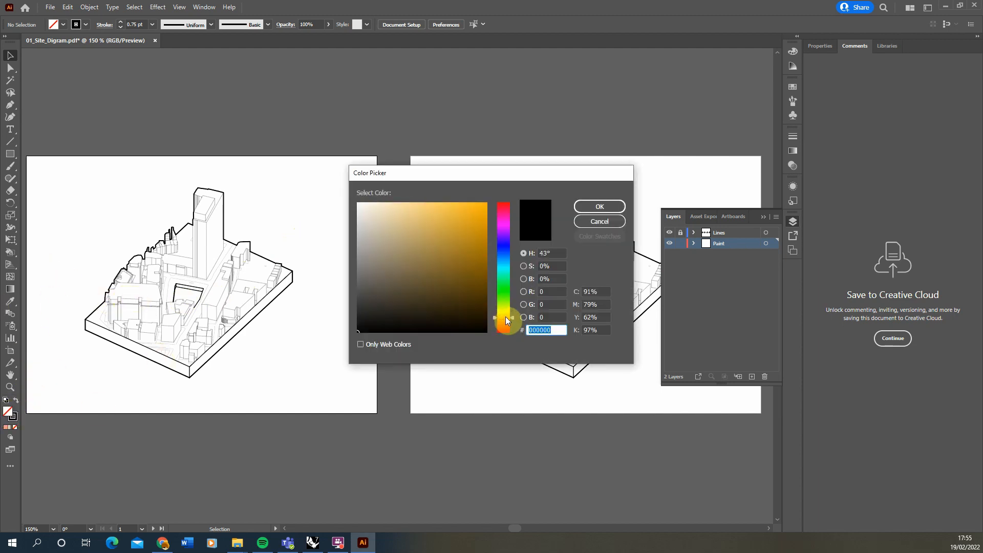
left_click_drag(419, 221, 423, 192)
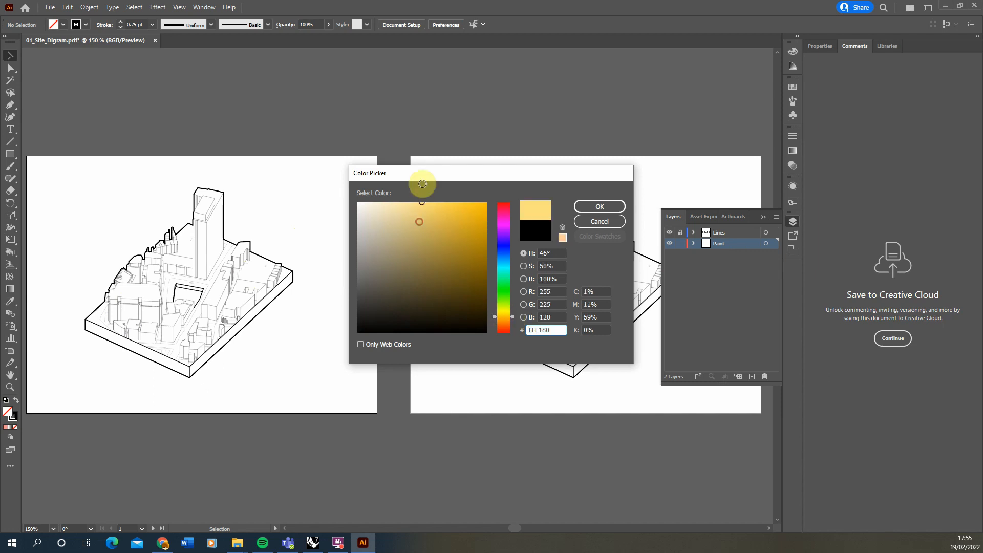
left_click_drag(511, 329, 513, 317)
left_click(614, 206)
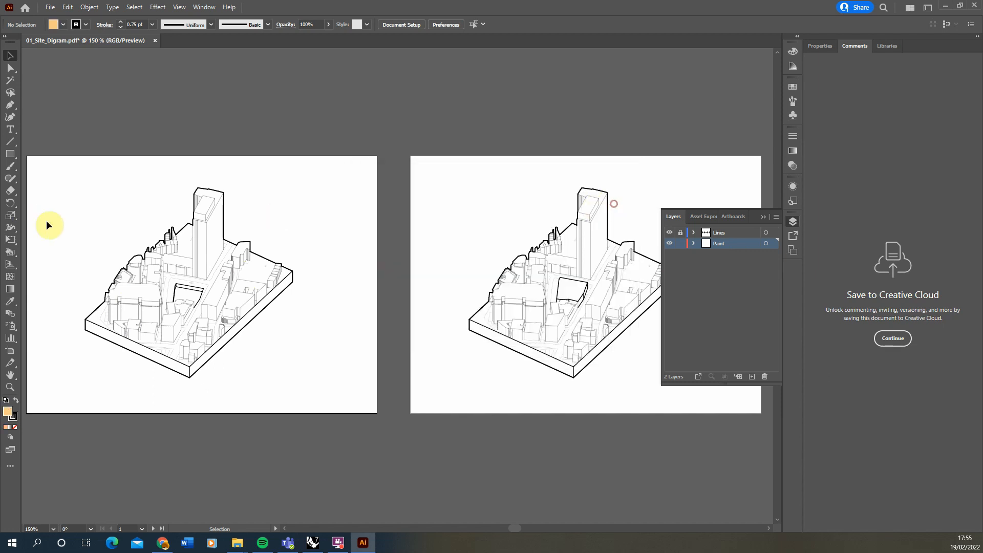
Live Paint the empty site on the first artboard in light orange, including the strip beside the street and the small enclosed shape.
left_click(8, 252)
scroll(169, 292, "up", 5, "alt")
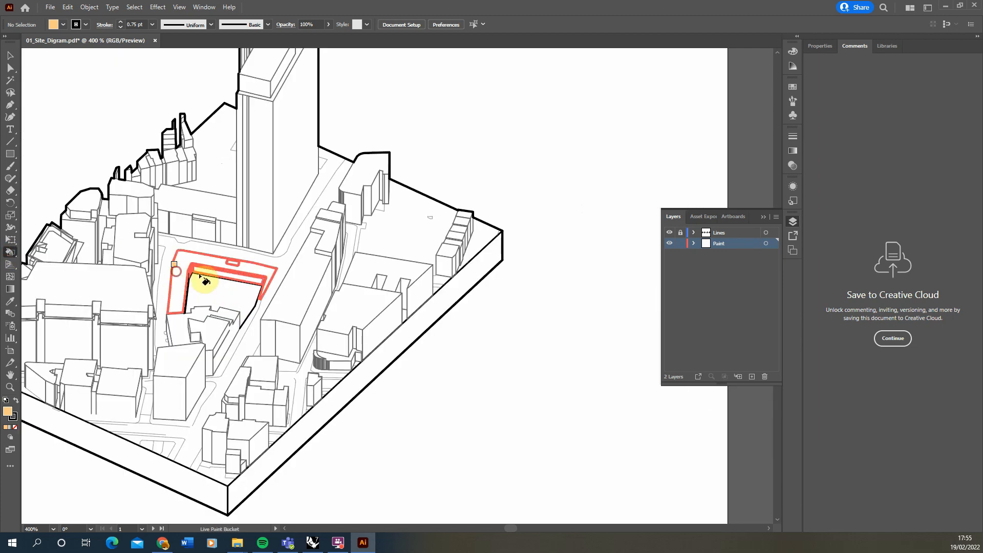
left_click(206, 290)
left_click(254, 314)
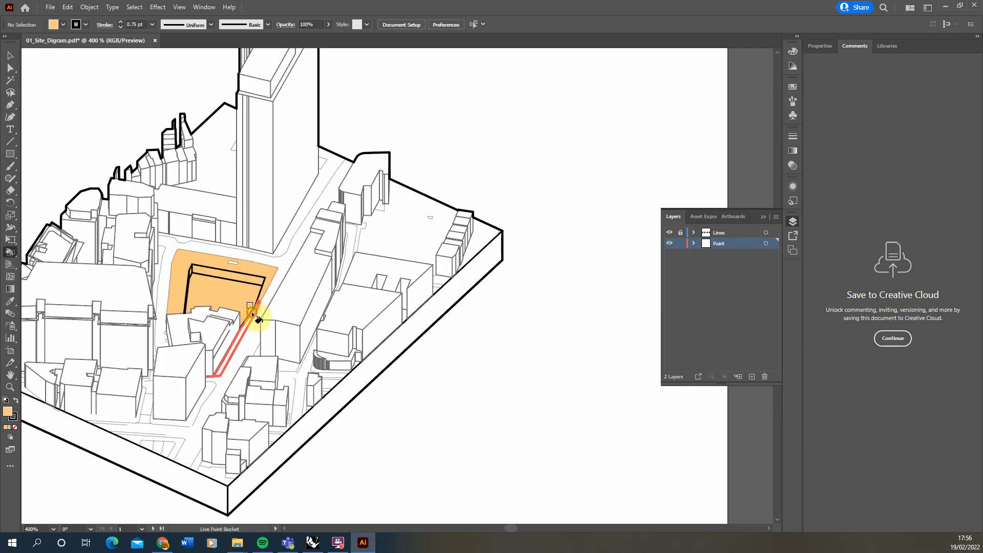
left_click(233, 261)
Fill the exposed site ground on both sides of the low block on the second artboard with light orange.
scroll(233, 262, "down", 3, "alt")
middle_click_drag(233, 261, 109, 272)
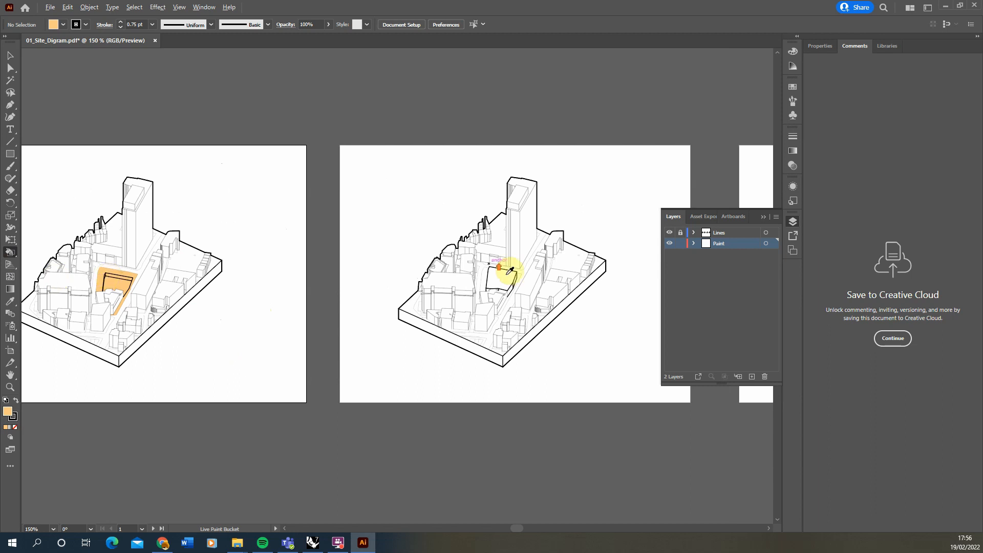
scroll(487, 272, "up", 4, "alt")
left_click(439, 313)
left_click(576, 297)
left_click(565, 321)
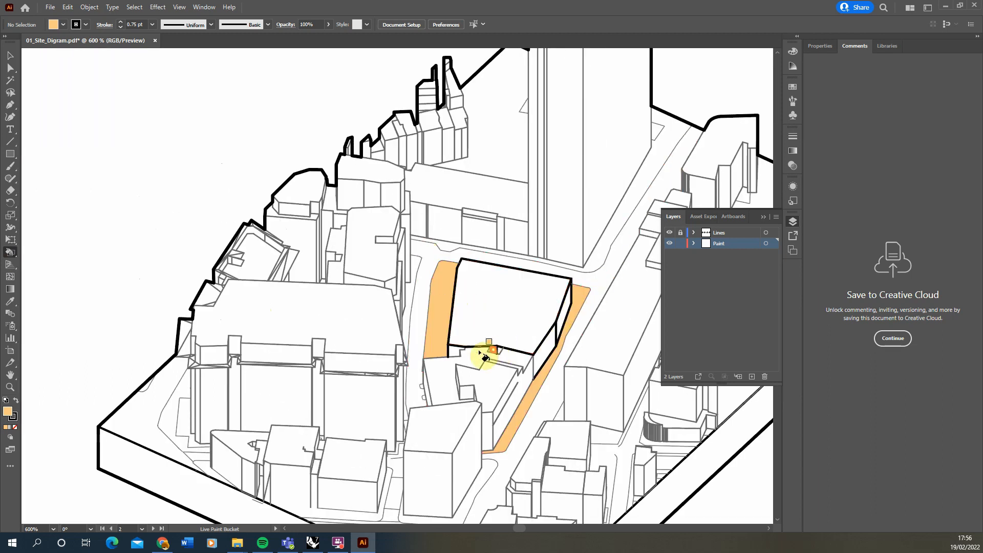
Fill the exposed site ground on both sides of the podium and tower on the third artboard with light orange.
scroll(301, 268, "down", 3, "alt")
scroll(141, 254, "down", 3, "alt")
scroll(433, 272, "up", 3, "alt")
scroll(296, 255, "up", 2, "alt")
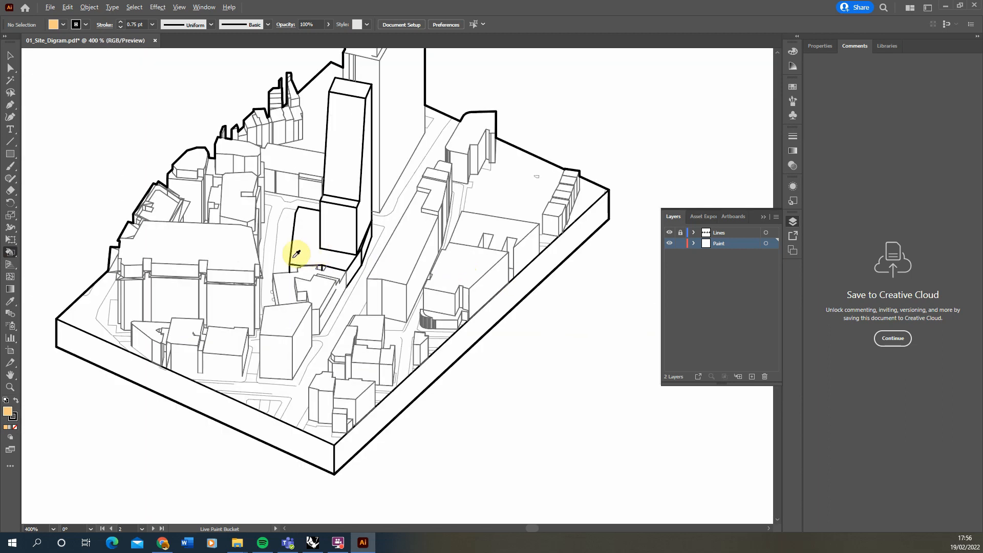
left_click(283, 246)
left_click(380, 241)
Fill the exposed site ground on both sides of the stepped building on the fourth artboard with light orange.
scroll(127, 261, "down", 3, "alt")
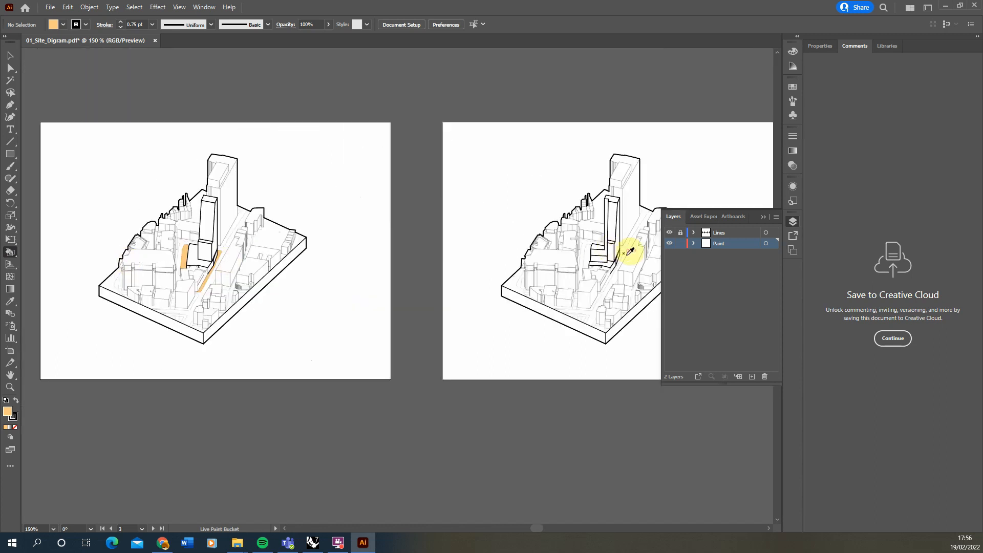
scroll(636, 256, "up", 4, "alt")
left_click(580, 249)
left_click(449, 251)
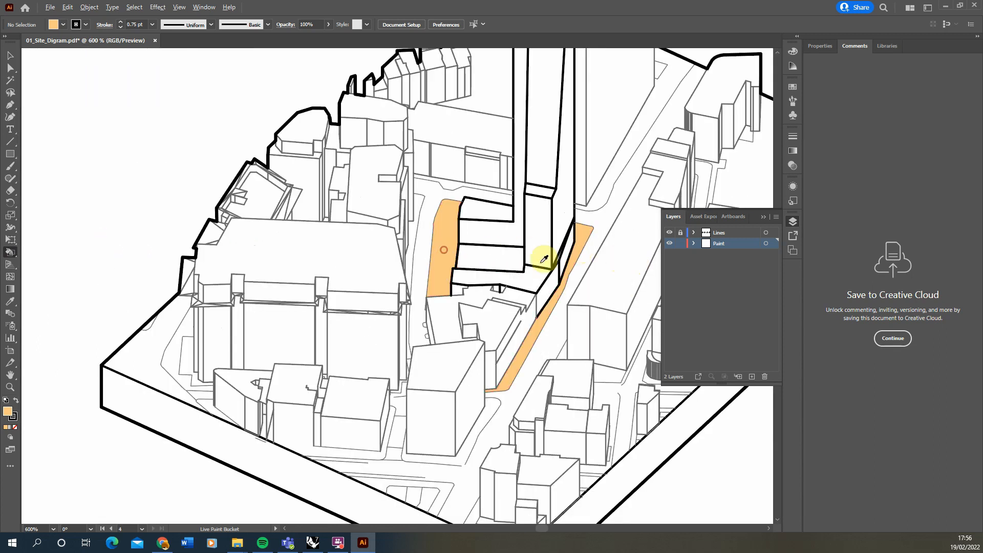
Set the stroke to None and the fill colour to a light blue.
double_click(13, 416)
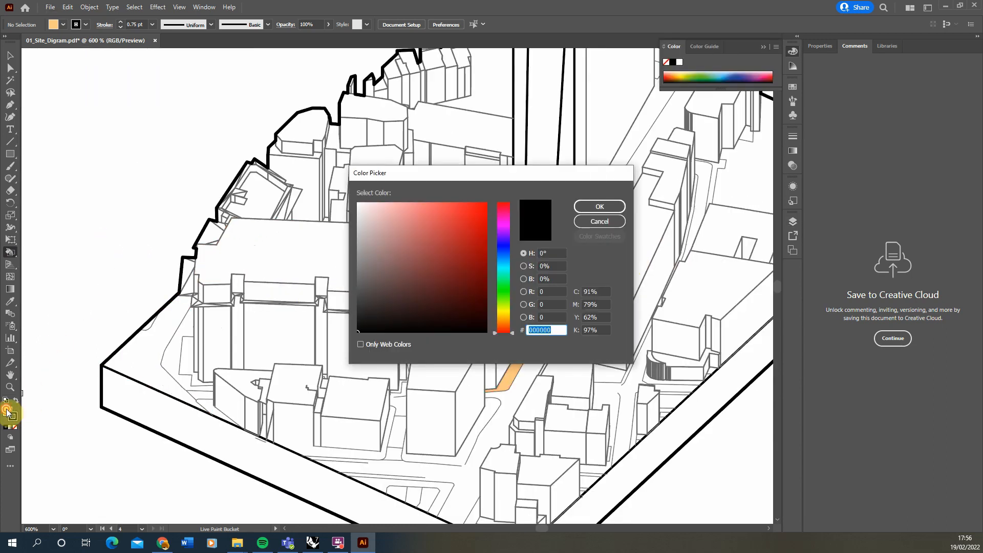
left_click(604, 221)
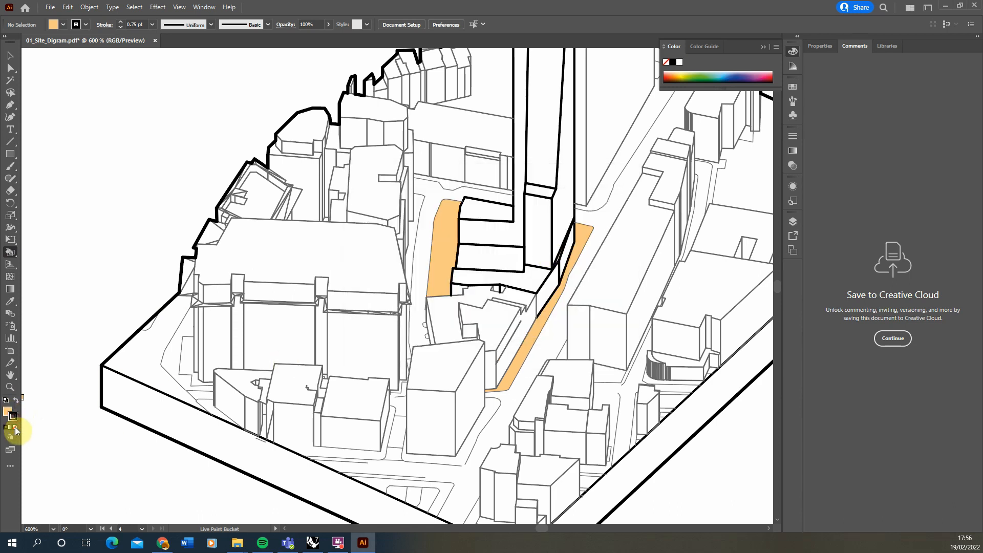
left_click(14, 426)
double_click(8, 412)
mouse_move(502, 277)
left_mouse_down()
mouse_move(500, 253)
mouse_move(505, 260)
left_mouse_up()
left_click_drag(451, 231, 402, 199)
left_click(600, 206)
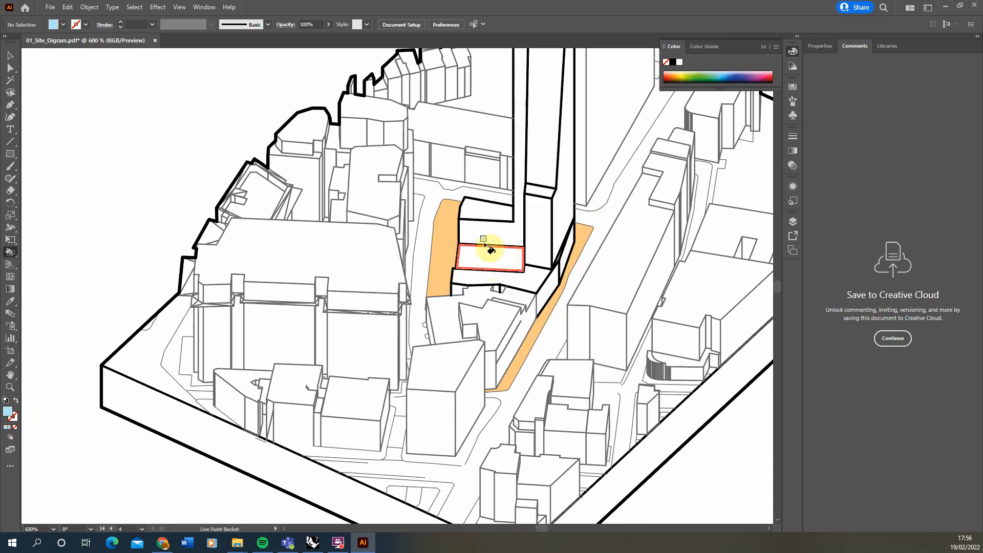
Live Paint all faces of the stepped building and its tower on the fourth artboard in light blue.
left_click_drag(555, 207, 568, 251)
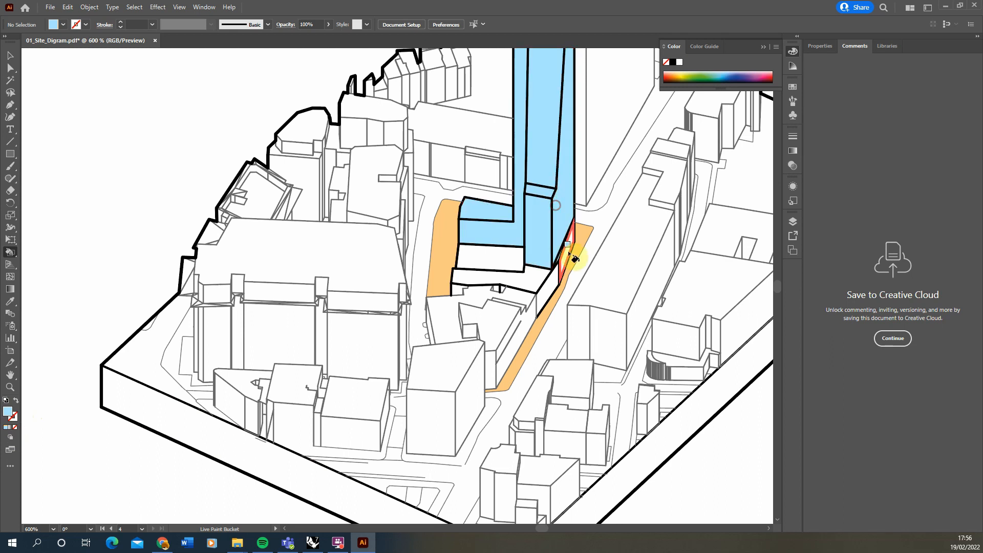
left_click_drag(485, 275, 467, 291)
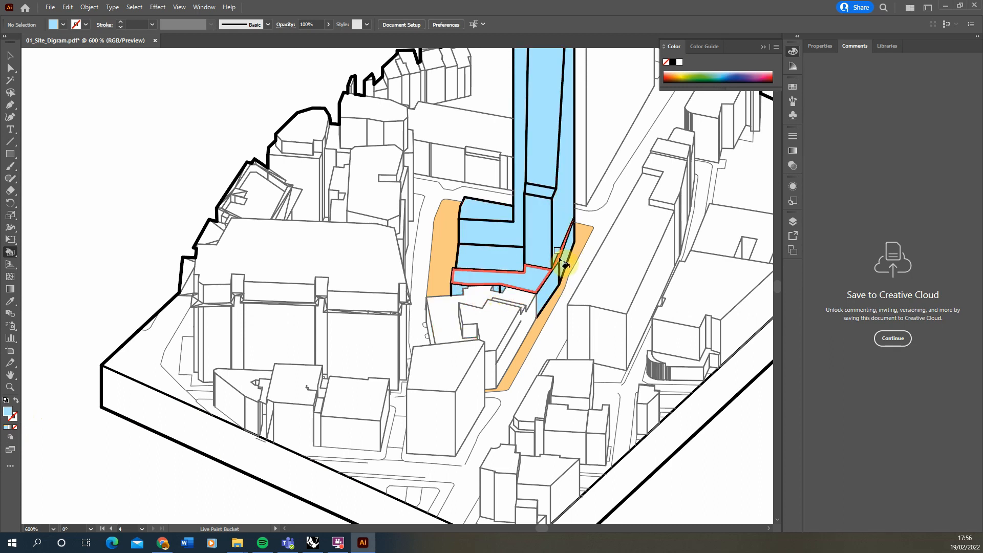
scroll(596, 279, "down", 2, "alt")
scroll(597, 279, "down", 2, "alt")
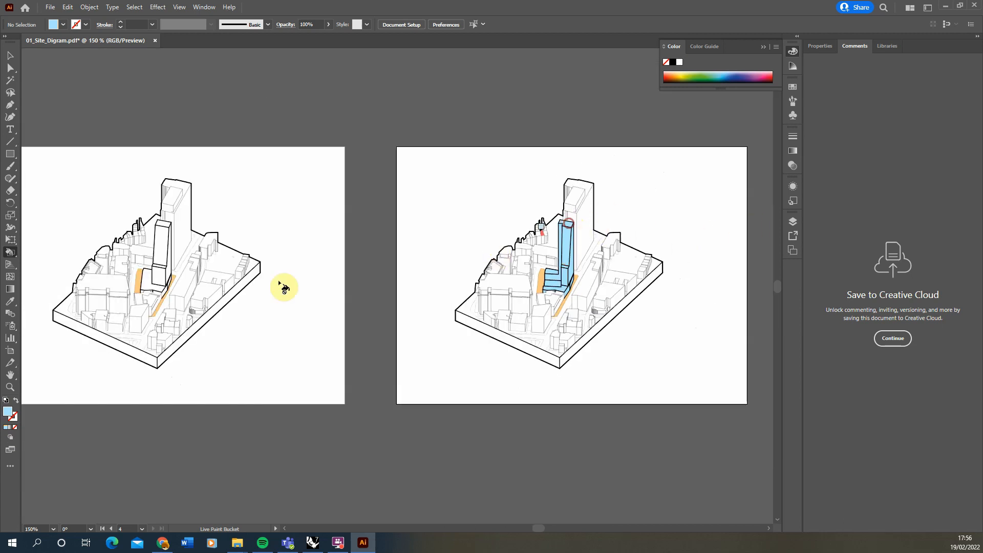
Live Paint the podium and tower faces on the third artboard in light blue.
scroll(72, 283, "up", 4, "alt")
left_click(221, 255)
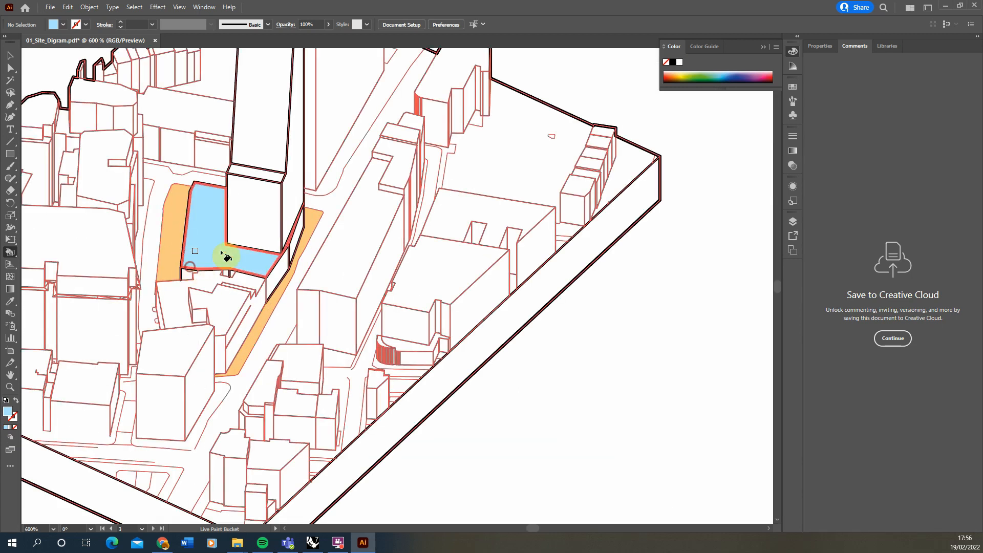
left_click(188, 275)
left_click(261, 215)
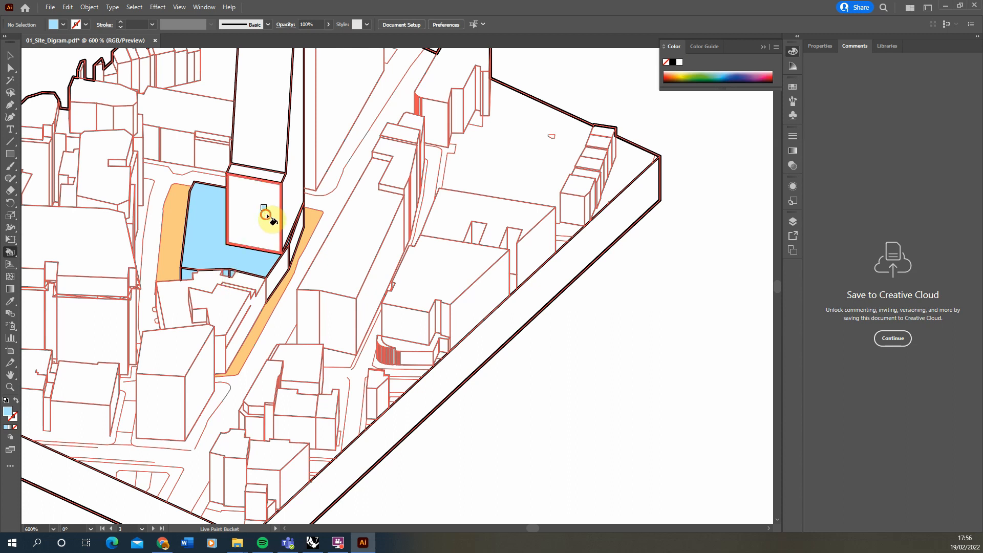
left_click(288, 225)
left_click(288, 257)
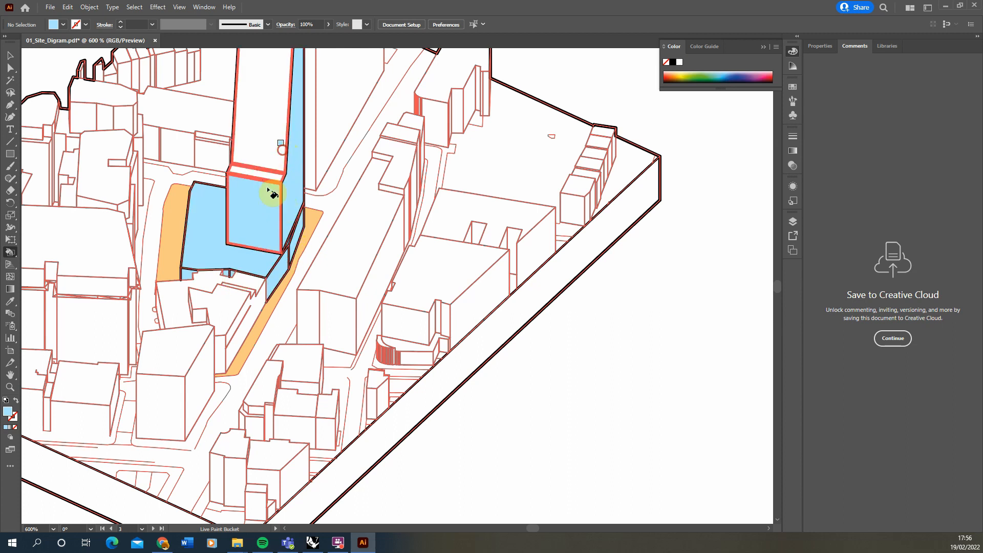
scroll(296, 164, "down", 3, "alt")
scroll(307, 220, "up", 2, "alt")
scroll(516, 222, "down", 3, "alt")
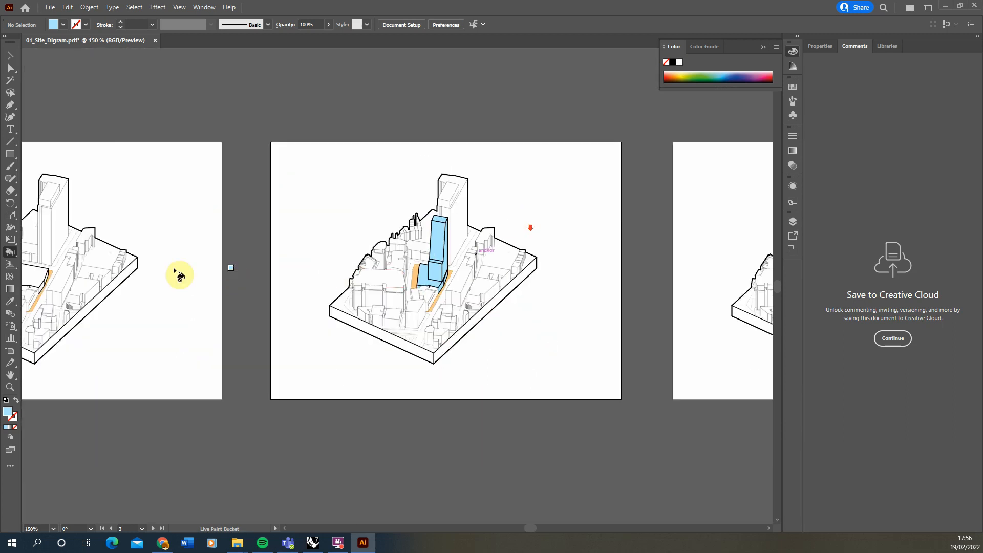
Live Paint the roof and side faces of the low block on the second artboard in light blue.
scroll(488, 275, "down", 1, "alt")
scroll(179, 282, "up", 4, "alt")
left_click(190, 269)
scroll(188, 285, "up", 3, "alt")
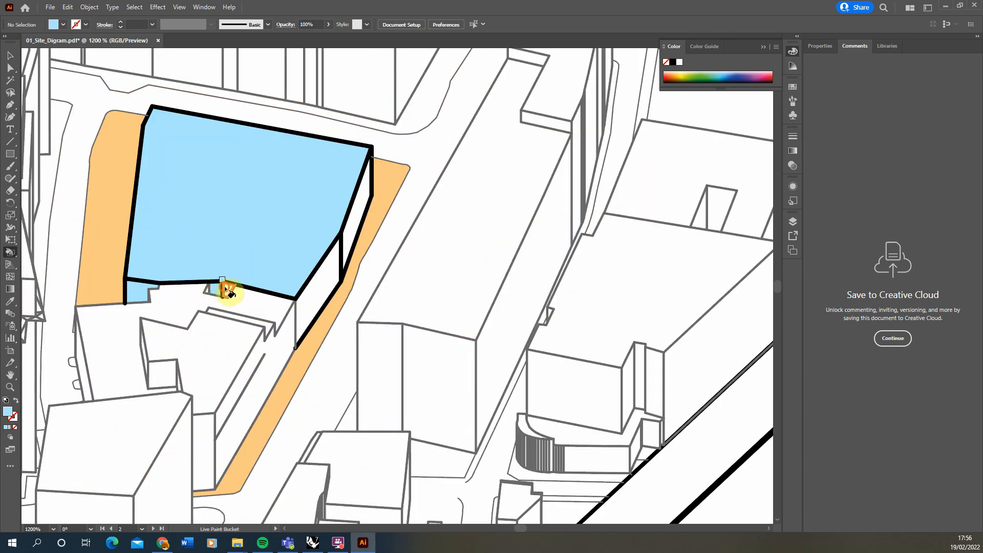
left_click(314, 281)
left_click(351, 222)
Set the fill to a paler blue and Live Paint the low block's roof with it on the second artboard.
scroll(327, 226, "down", 5, "alt")
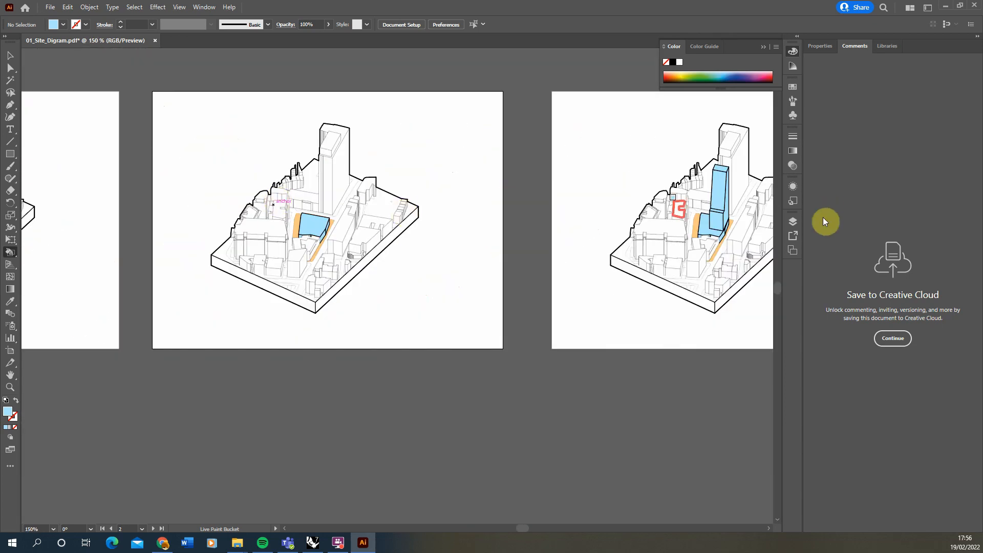
scroll(325, 248, "down", 1, "alt")
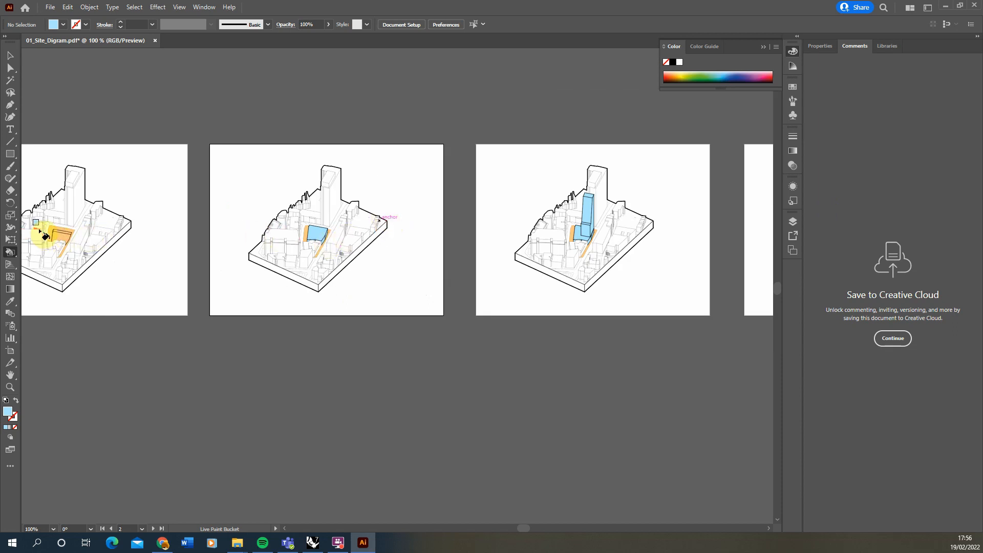
scroll(327, 239, "up", 4, "alt")
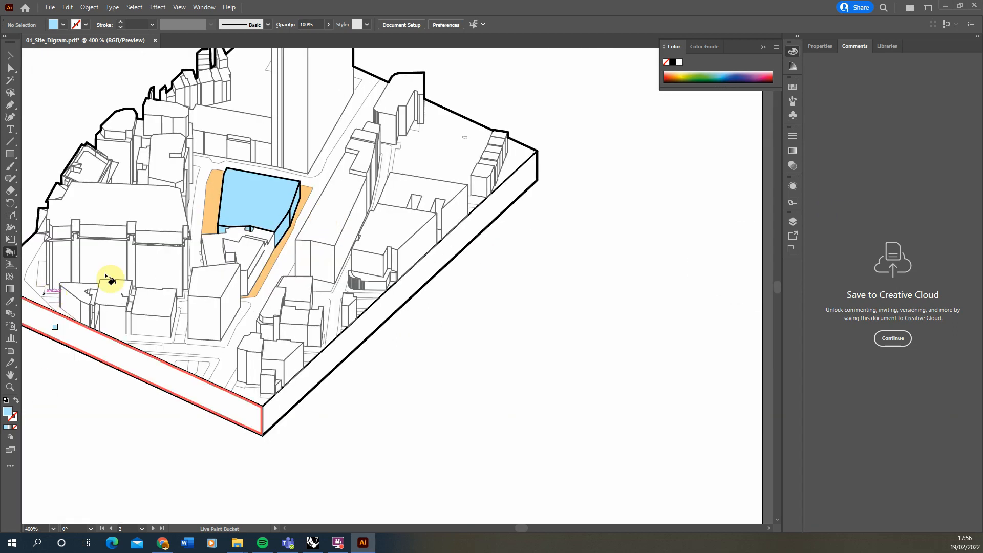
double_click(8, 412)
left_click(387, 202)
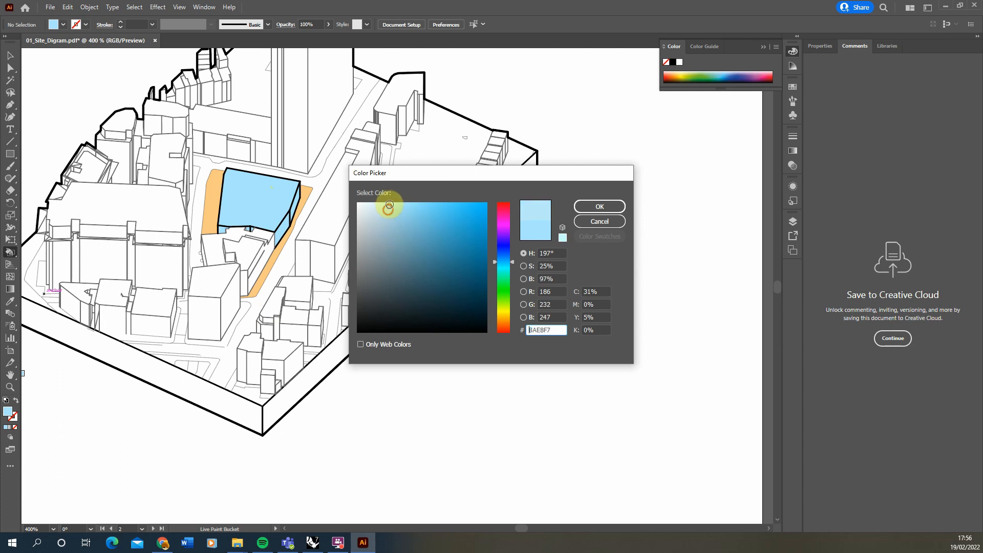
left_click(610, 206)
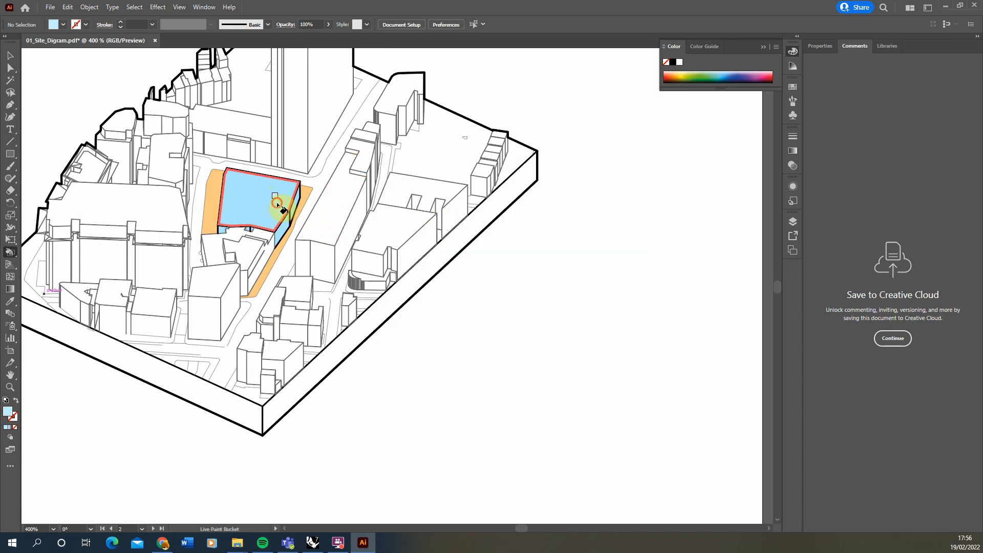
Live Paint the top faces of the tower and podium on the third artboard in the paler blue.
scroll(145, 275, "down", 4, "alt")
scroll(447, 225, "up", 3, "alt")
left_click(430, 189)
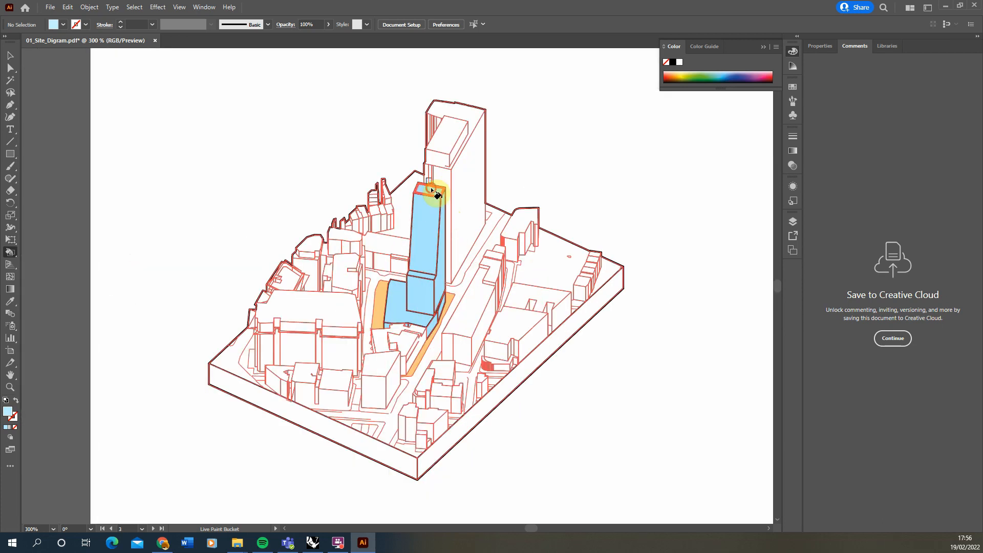
left_click(426, 275)
left_click(403, 309)
scroll(268, 284, "down", 3, "alt")
scroll(204, 276, "down", 1, "alt")
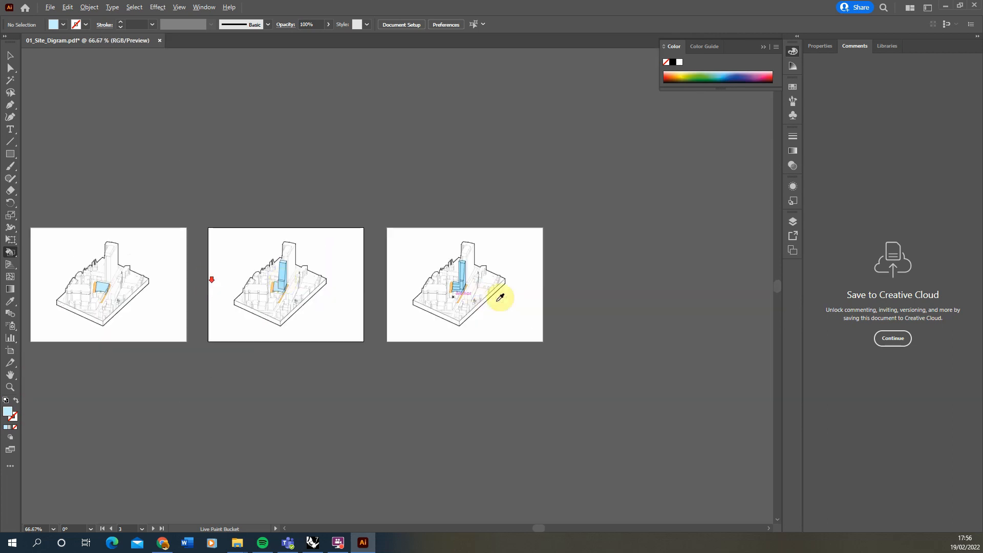
Live Paint the upward-facing roofs of the stepped building on the fourth artboard in the paler blue.
scroll(500, 296, "up", 6, "alt")
left_click(340, 213)
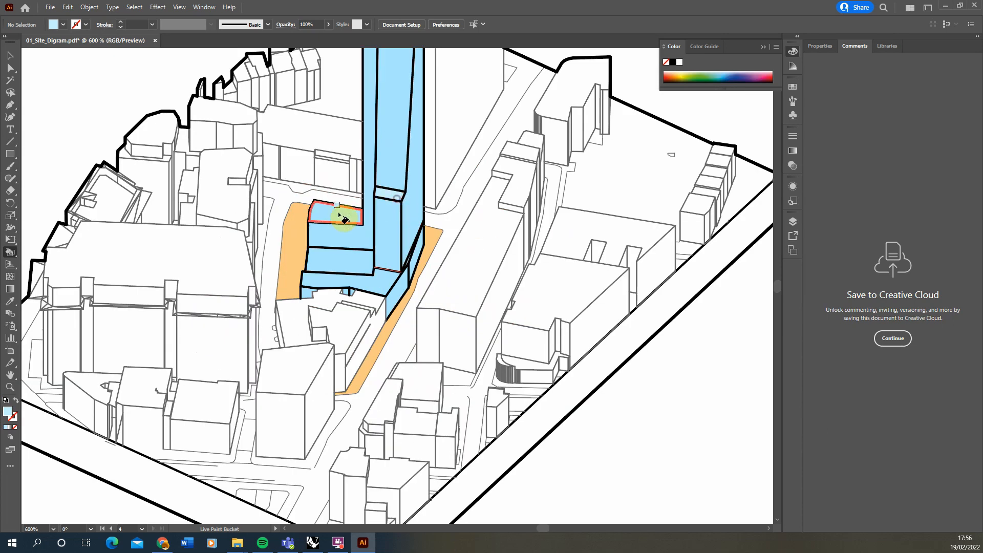
left_click(377, 278)
scroll(377, 279, "down", 1, "alt")
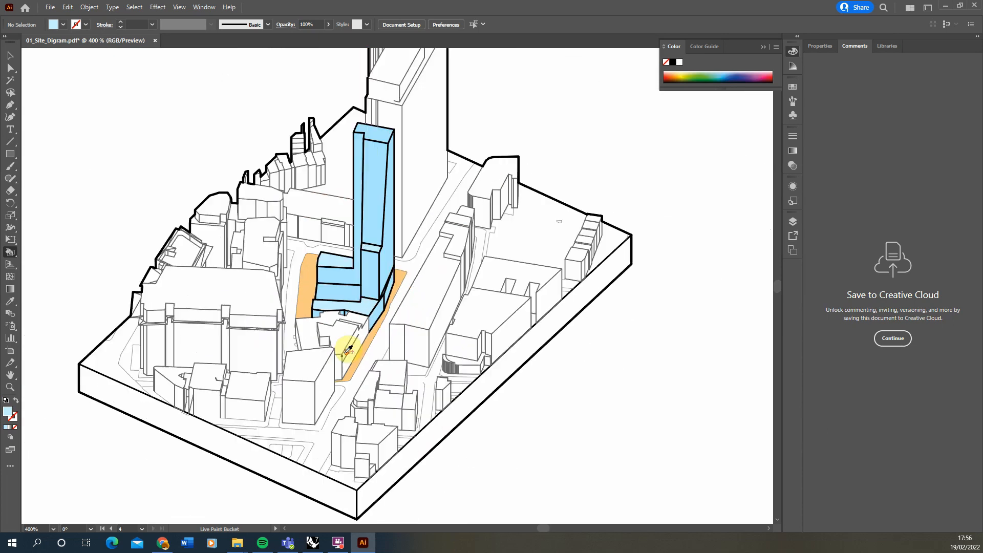
Set the fill to light green and Live Paint the fourth artboard's L-shaped tower face and the terrace in front of it.
double_click(9, 412)
left_click_drag(505, 282, 504, 300)
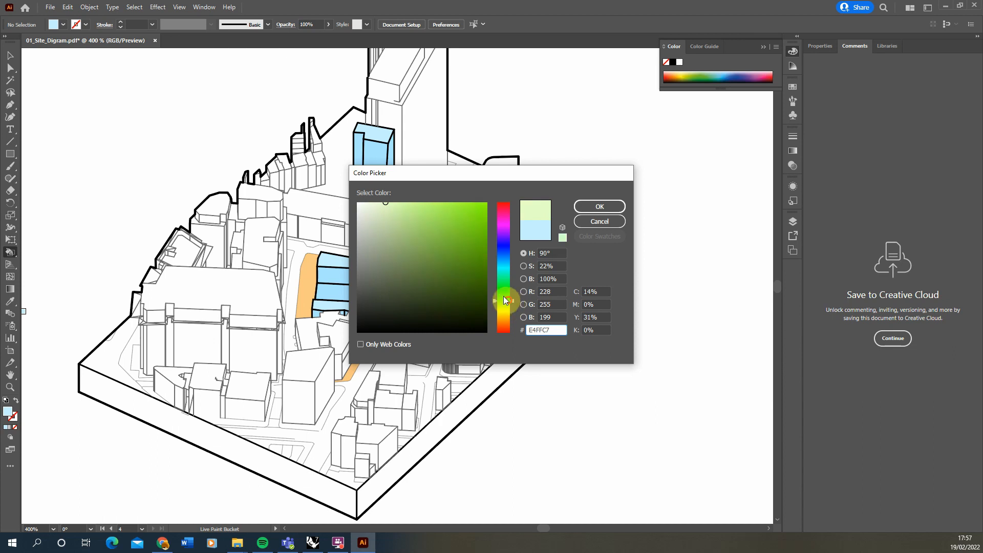
left_click_drag(396, 215, 391, 198)
left_click(610, 207)
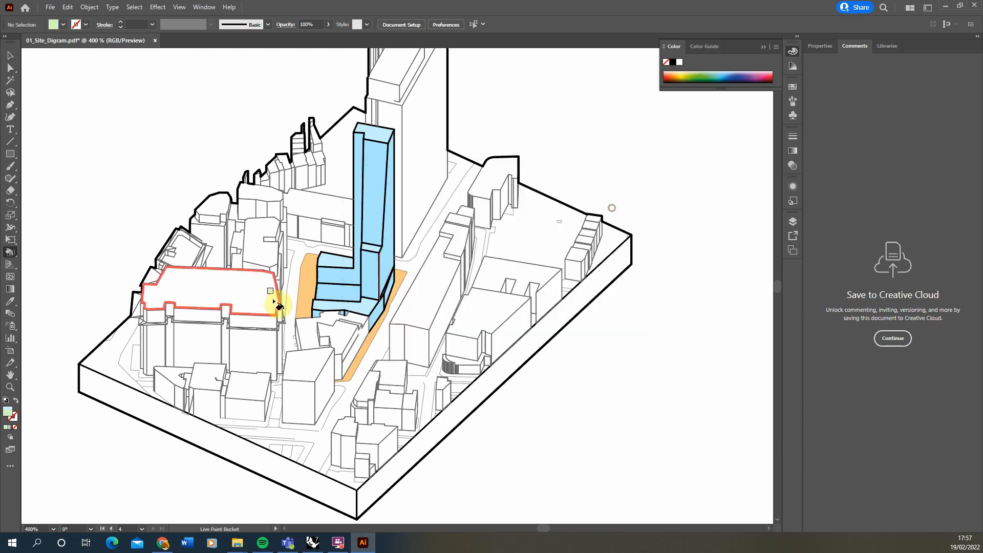
left_click(330, 276)
left_click(331, 293)
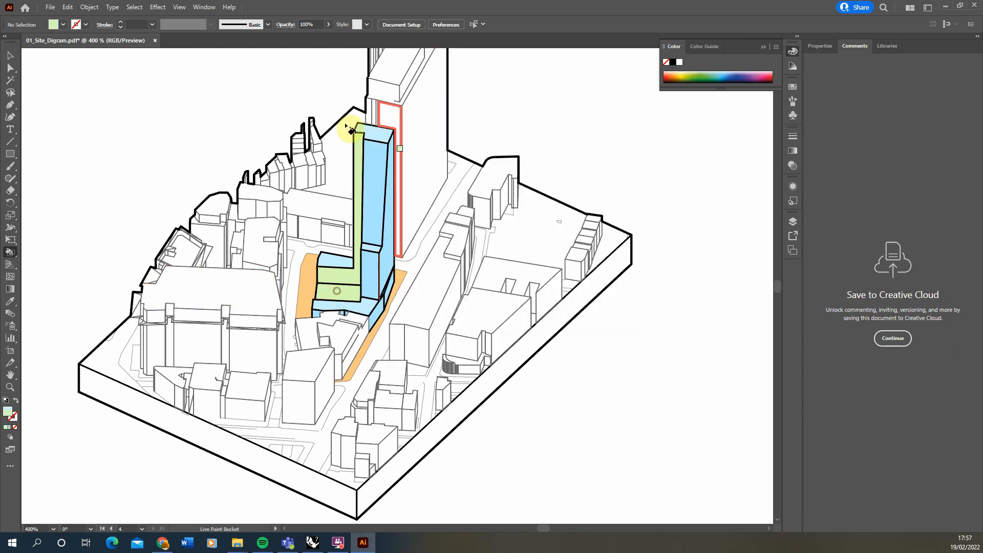
Set the fill to a darker green (#B9D692) and repaint the L-shaped tower face on the fourth artboard.
double_click(11, 412)
left_click(401, 223)
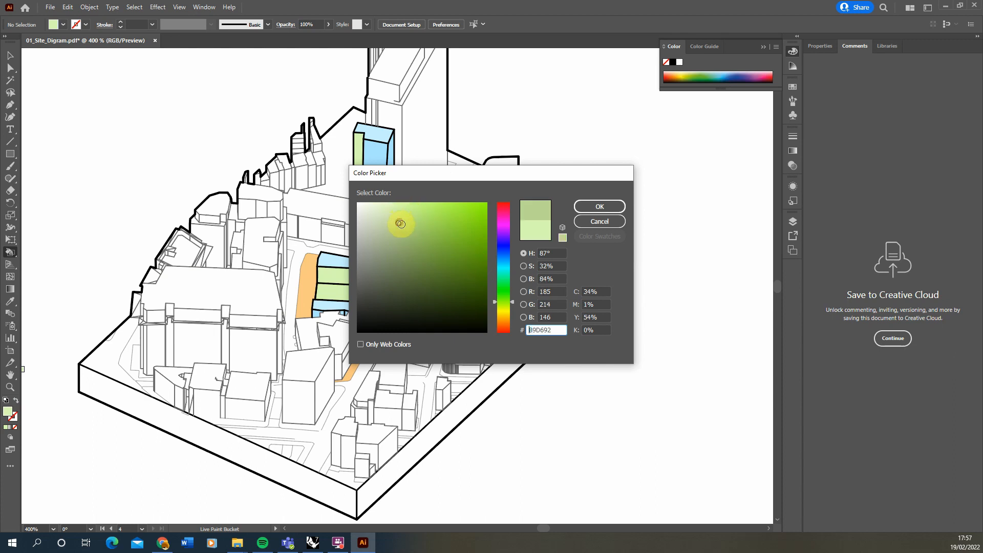
left_click(592, 205)
scroll(632, 296, "down", 5, "alt")
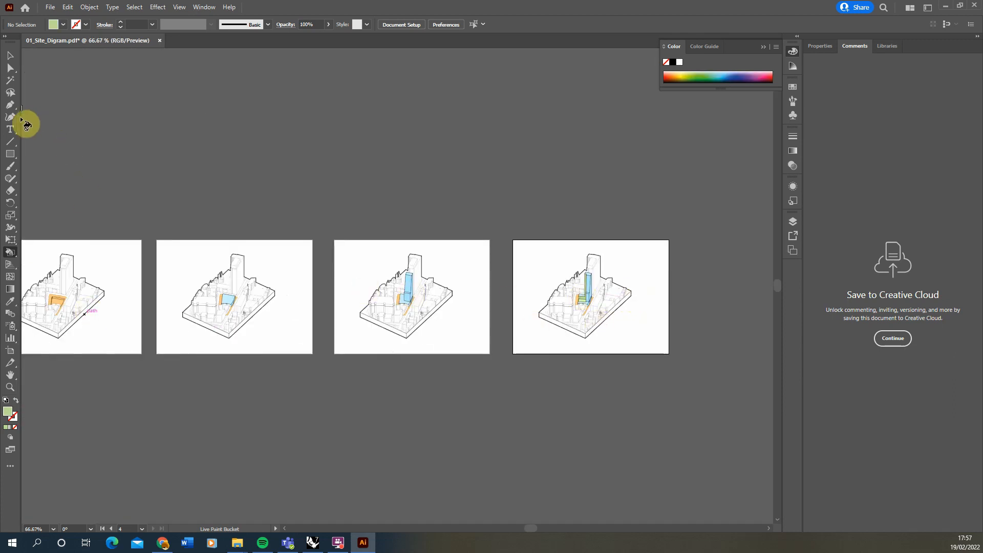
Switch to the Selection tool and review the coloured diagrams across all four artboards.
left_click(10, 55)
scroll(574, 299, "up", 2, "alt")
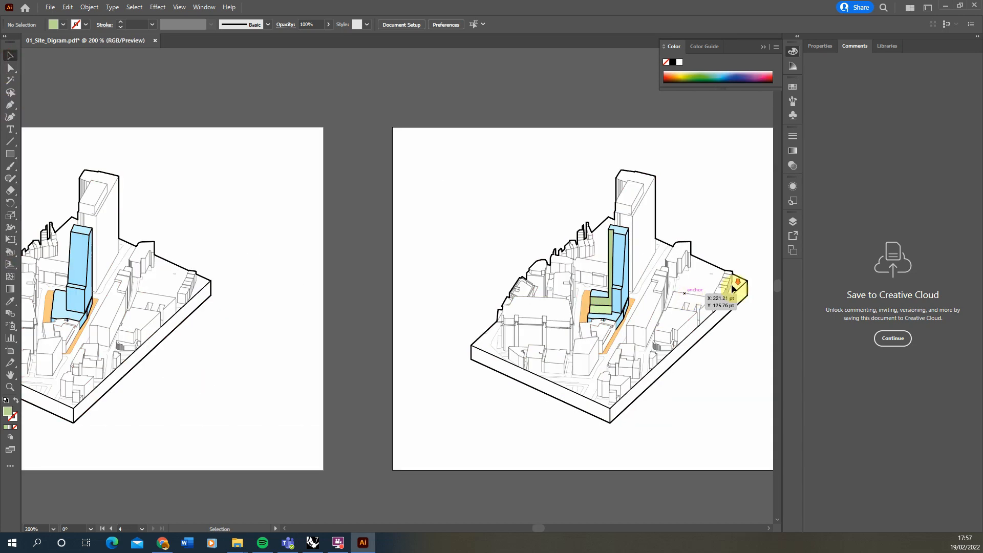
scroll(730, 281, "down", 2, "alt")
scroll(560, 300, "up", 1, "alt")
scroll(468, 285, "down", 1, "alt")
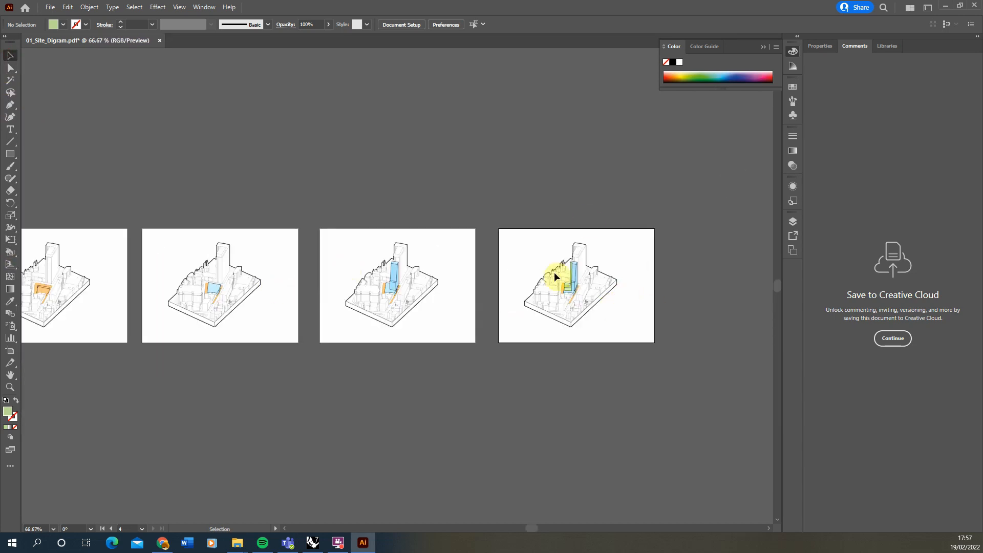
scroll(461, 218, "down", 1, "alt")
scroll(171, 217, "up", 1, "alt")
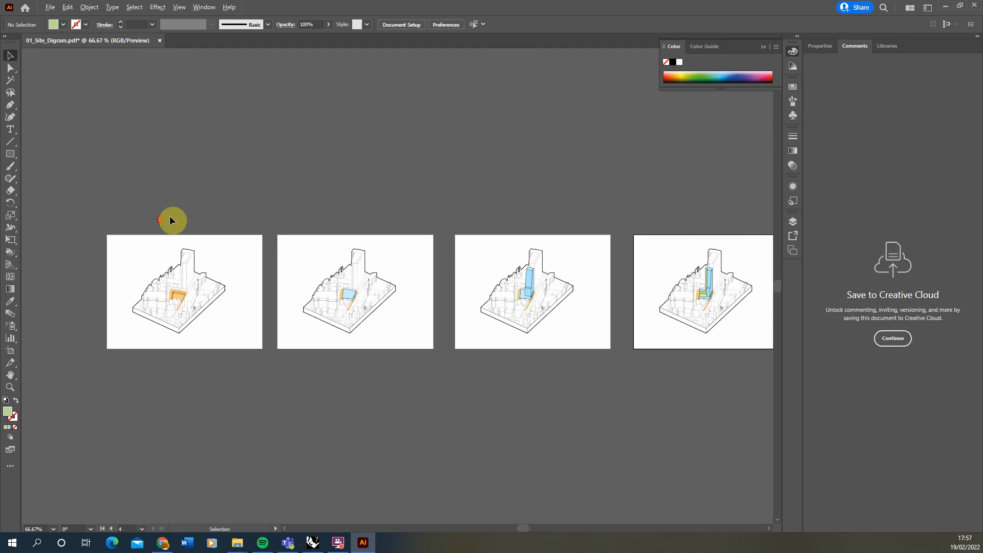
Save the document as 01_Site_Digram in Adobe Illustrator (AI) format, keeping the Illustrator 2020 options.
left_click(53, 9)
left_click(78, 112)
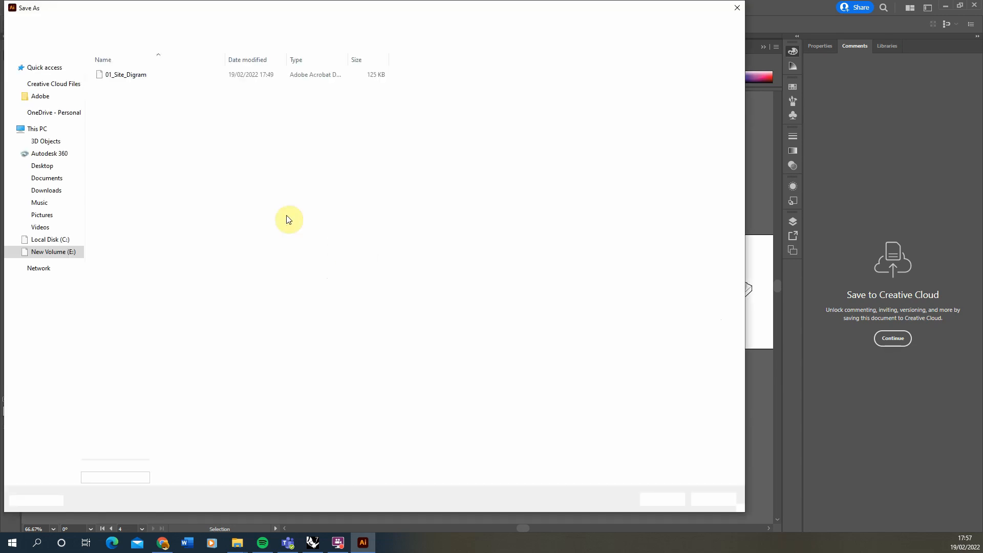
left_click(107, 413)
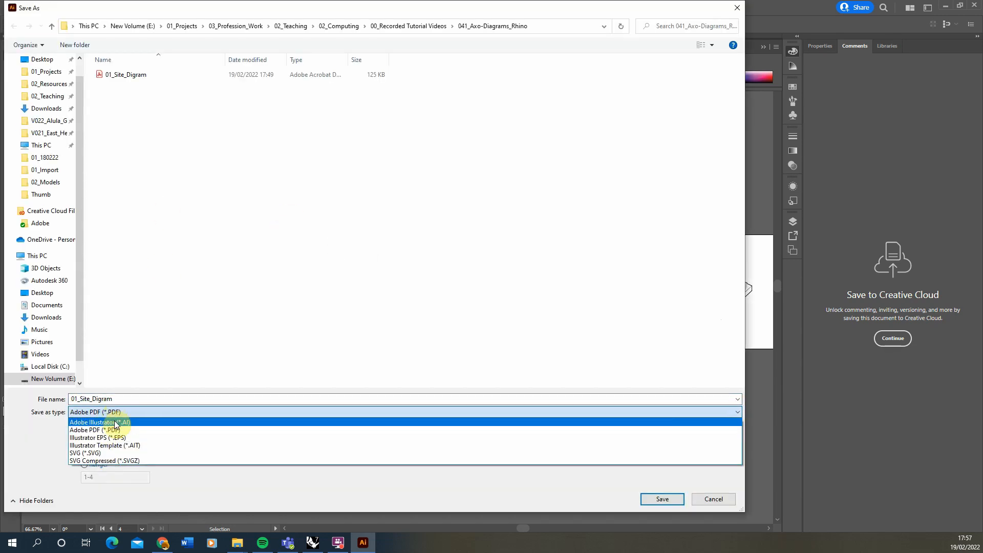
left_click(119, 421)
left_click(656, 508)
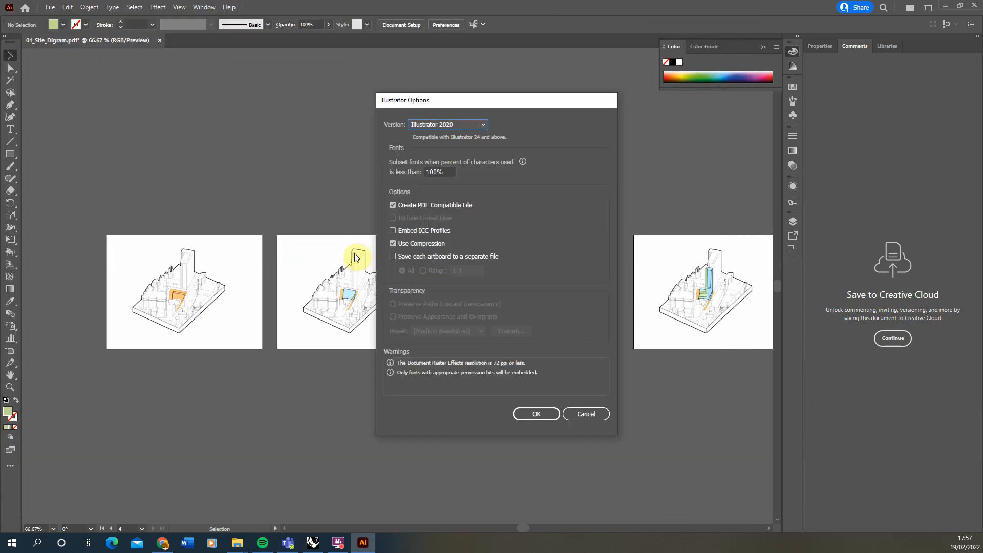
left_click(532, 416)
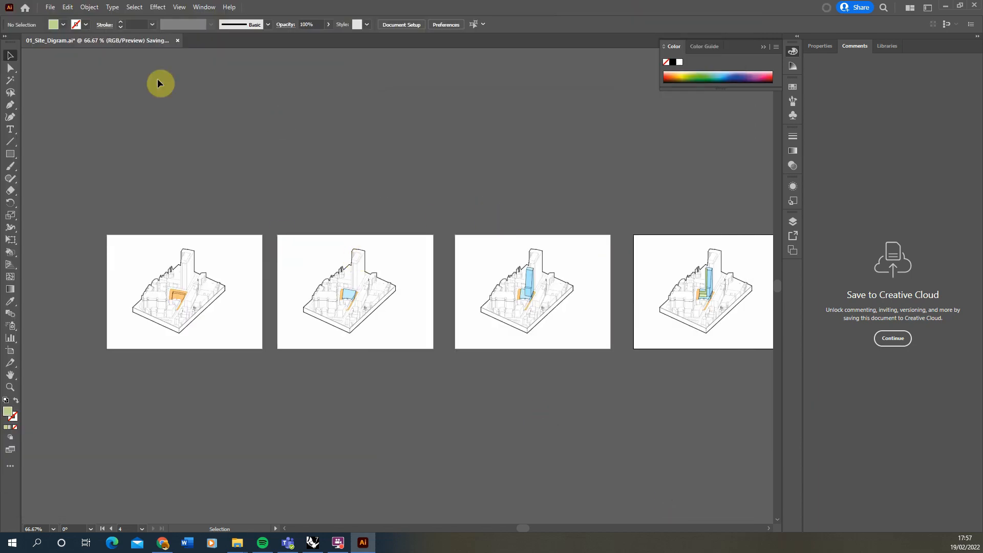
Export all artboards as separate JPEG files named 01_Site_Digram, with Use Artboards enabled.
left_click(50, 6)
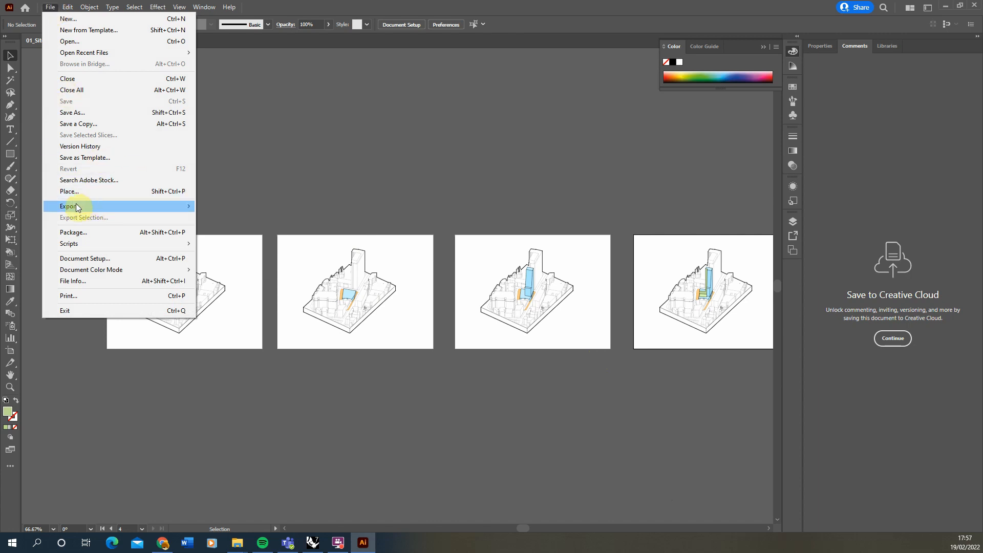
mouse_move(121, 206)
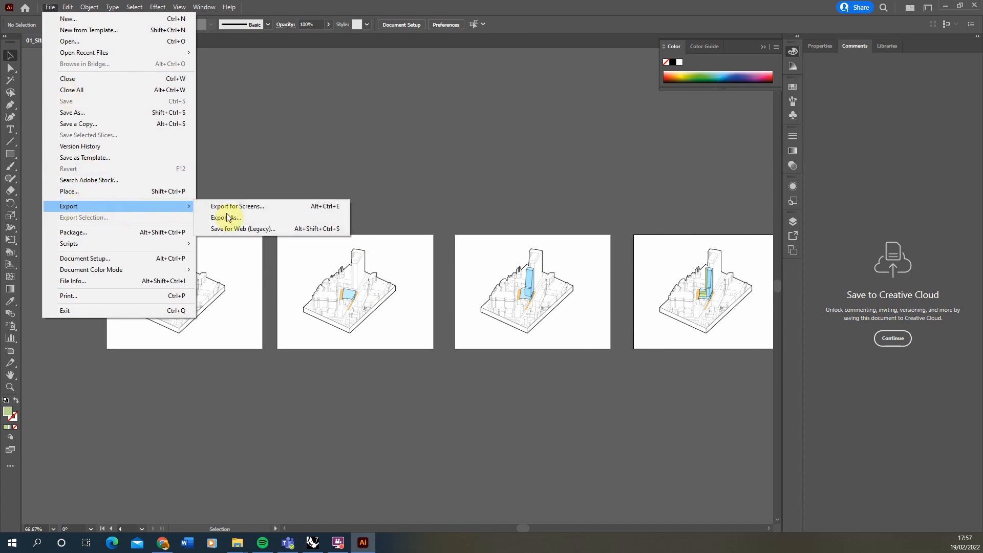
left_click(246, 218)
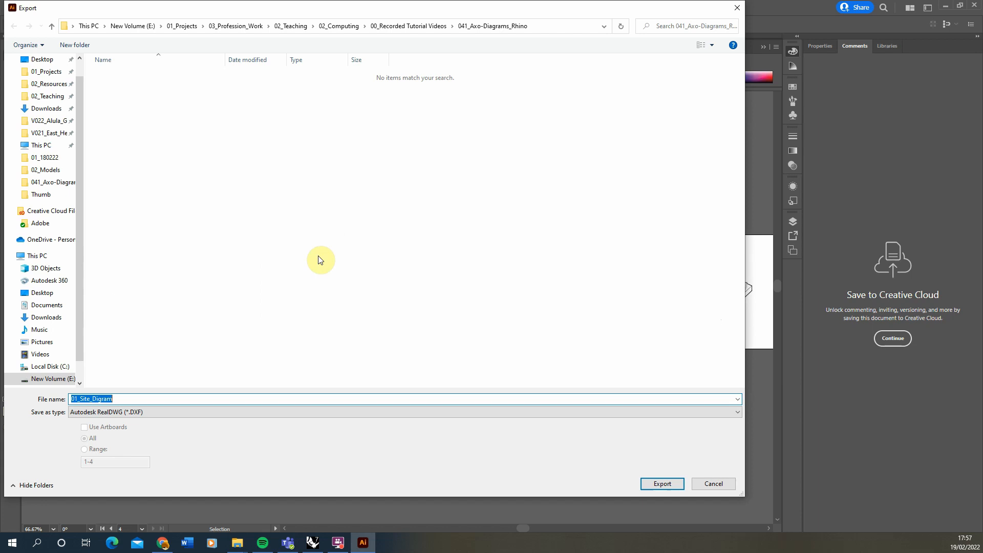
left_click(136, 412)
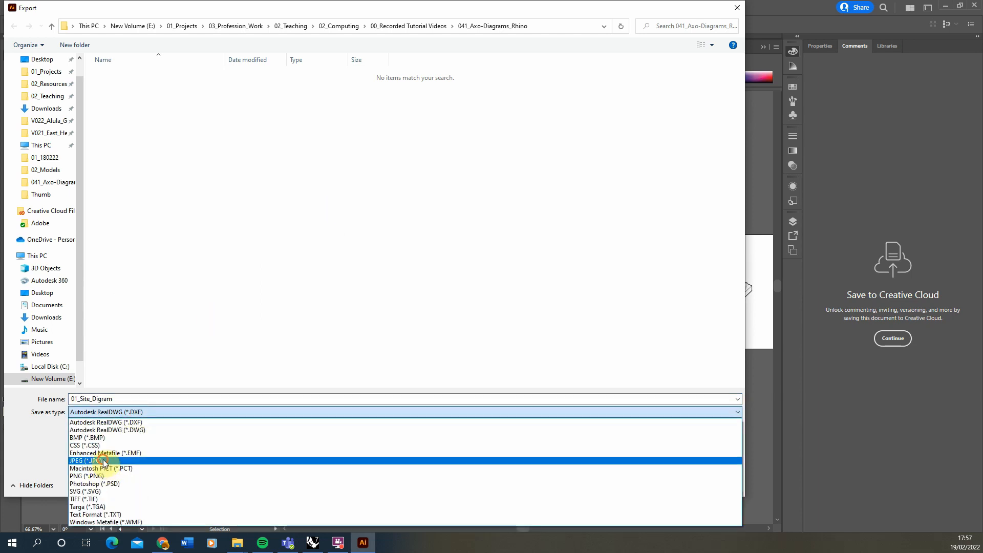
left_click(105, 461)
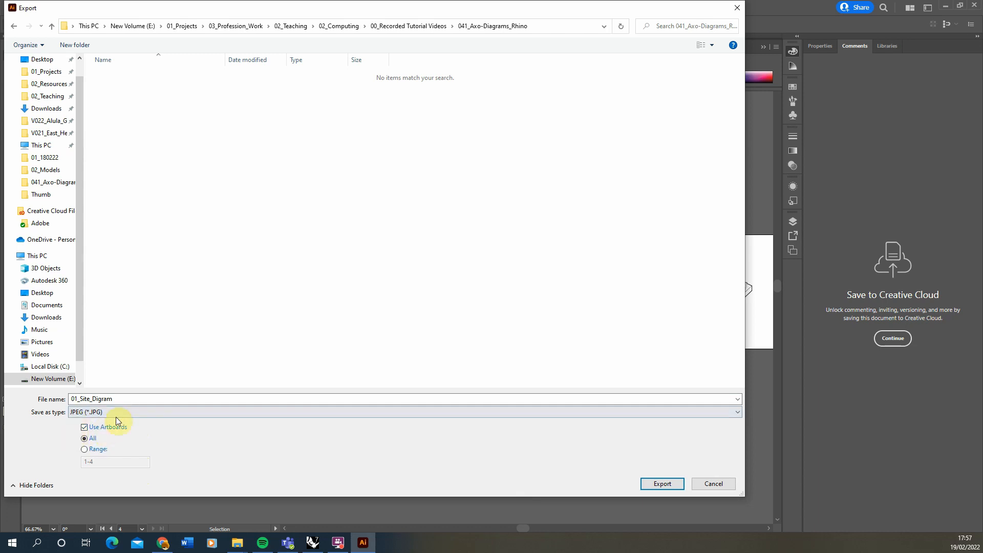
left_click(660, 484)
left_click(534, 409)
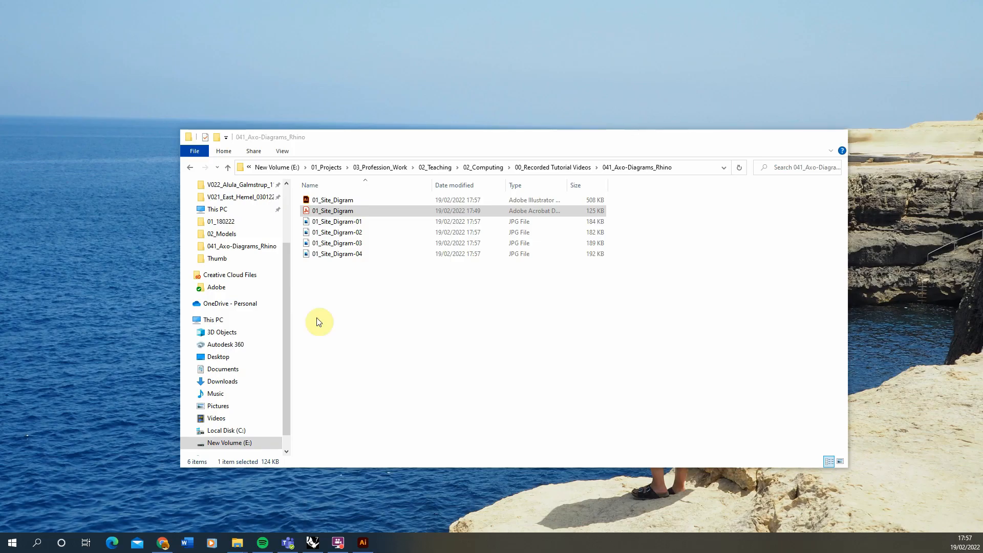
In File Explorer, display the 041_Axo-Diagrams_Rhino folder as extra large icons and open 01_Site_Digram-01.jpg.
right_click(351, 336)
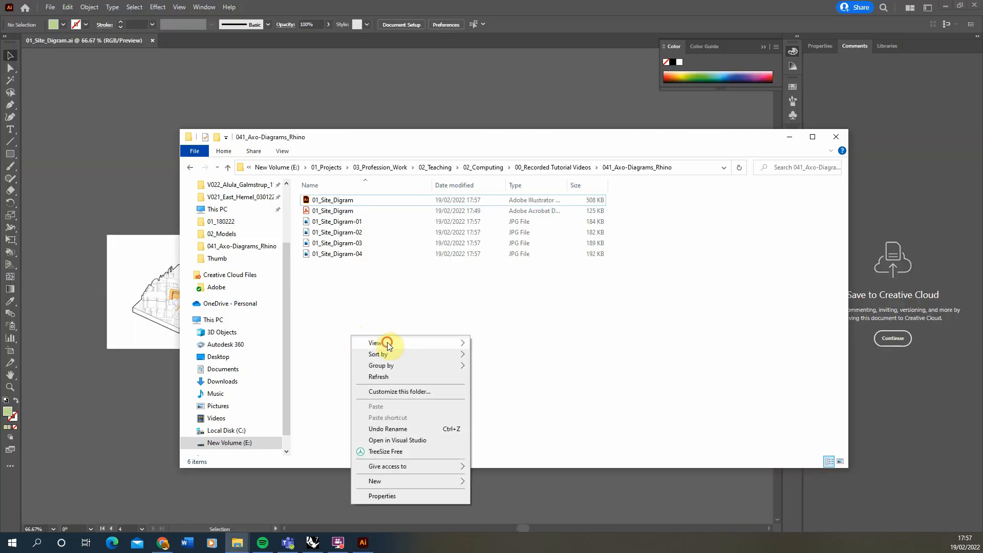
mouse_move(387, 345)
left_click(499, 344)
double_click(708, 269)
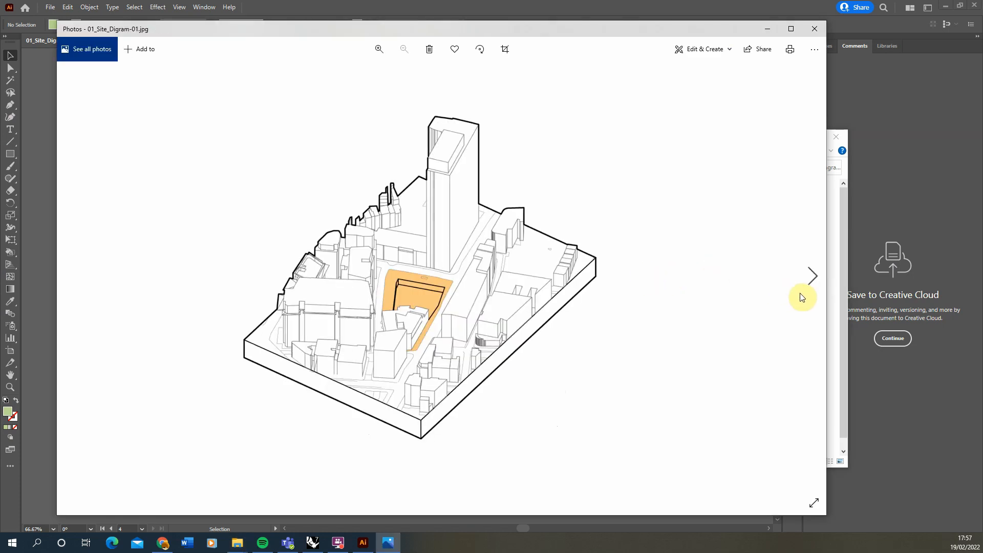
Compare the four exported JPEG diagrams in sequence, from 01 to 04, and close the image viewer.
left_click(811, 279)
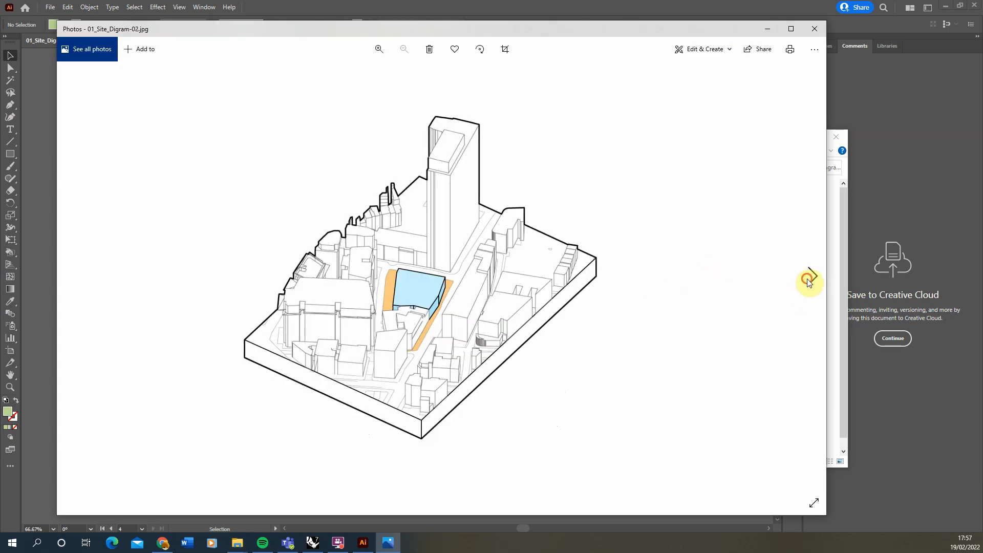
left_click(809, 279)
left_click(74, 281)
left_click(74, 282)
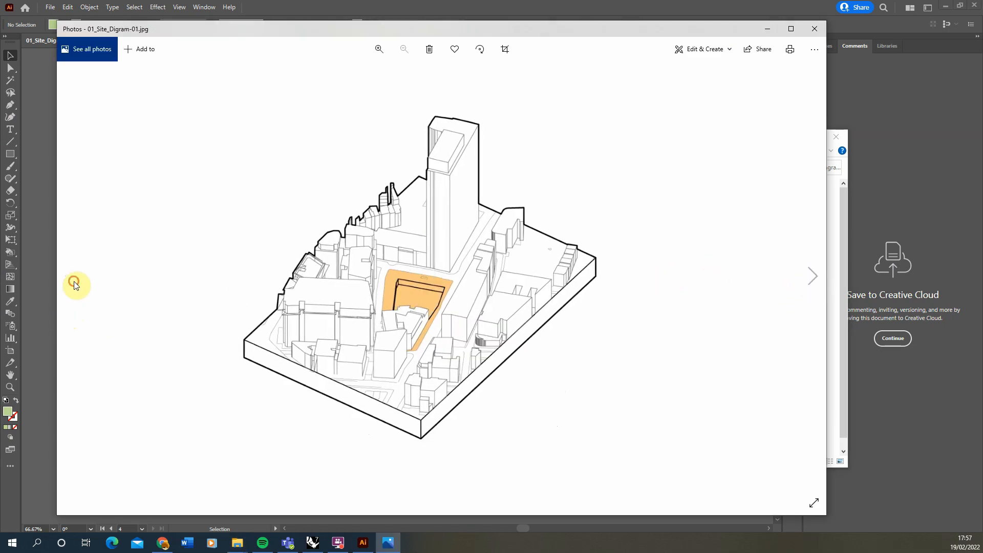
left_click(811, 271)
left_click(810, 267)
left_click(810, 266)
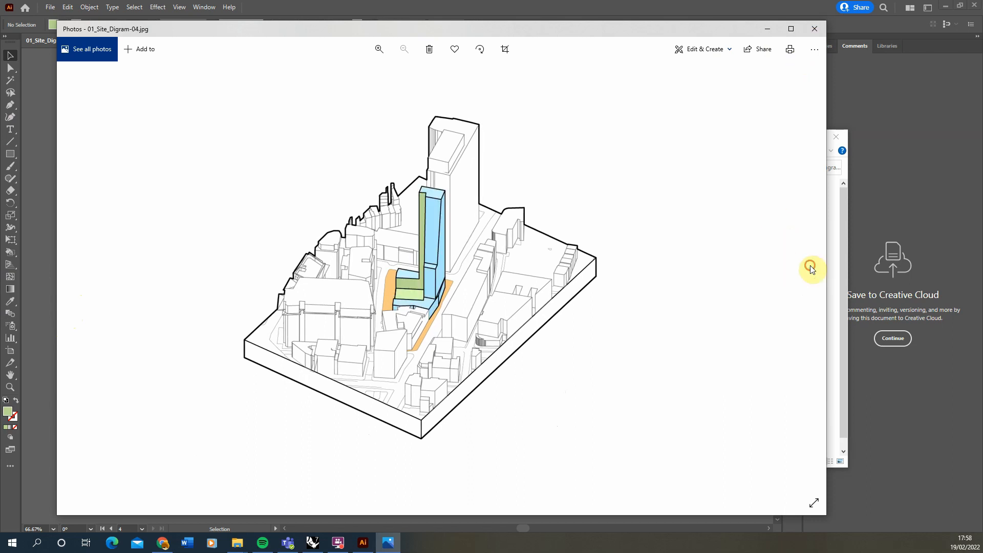
left_click(814, 28)
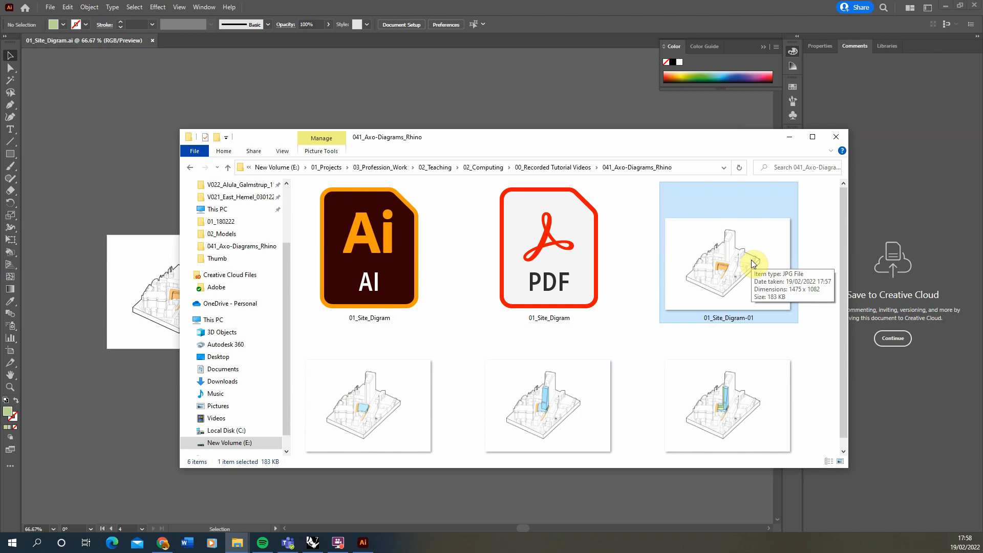
Look over the exported file thumbnails in the folder, and minimise it to return to Illustrator.
left_click(806, 348)
scroll(743, 348, "down", 1)
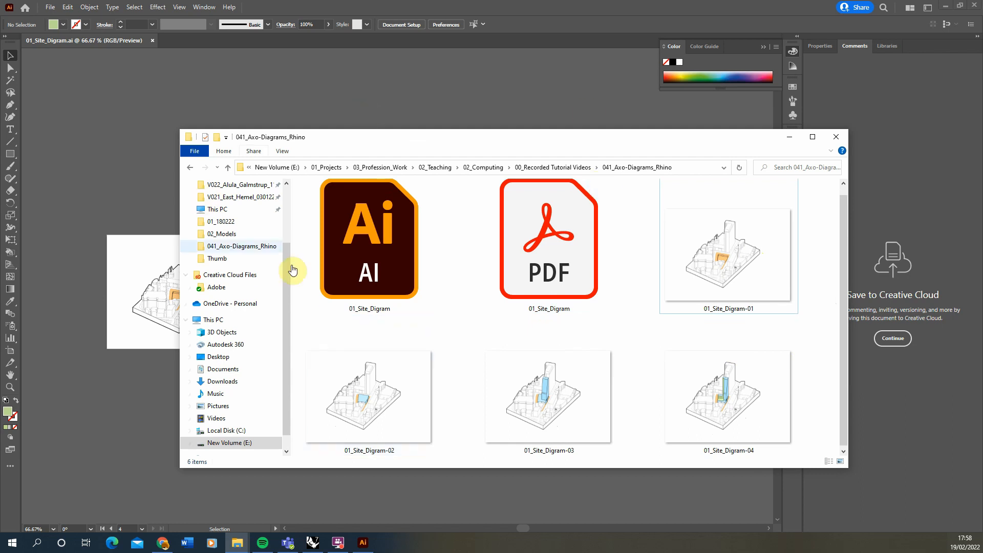
left_click(786, 139)
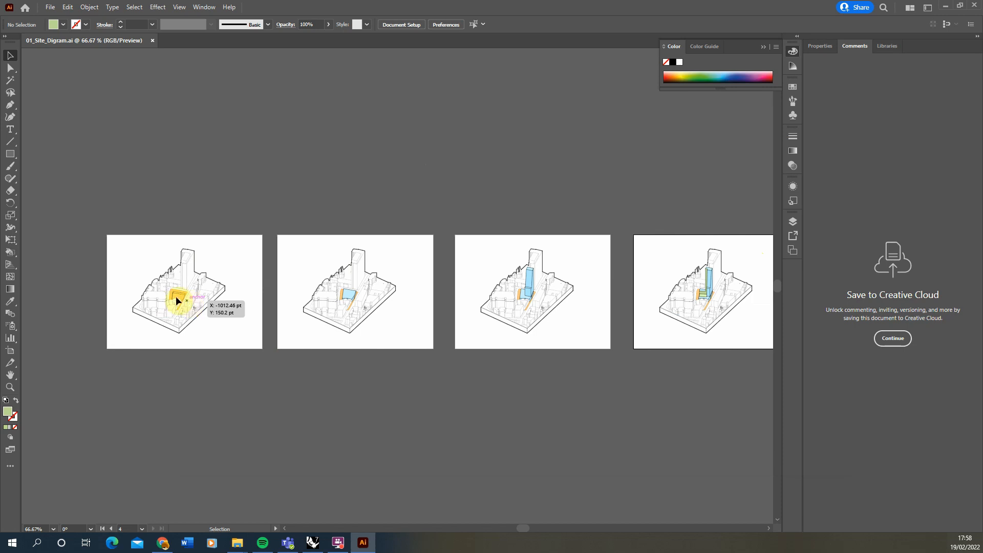
Switch to Rhino and show the 3D_View viewport instead of the 3D Diagrams layout.
scroll(176, 296, "up", 4, "alt")
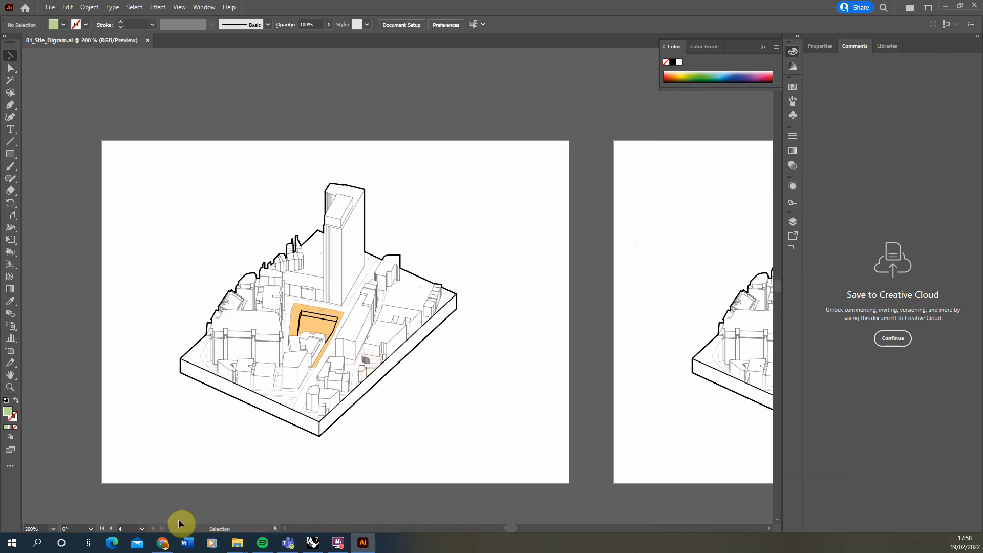
left_click(313, 545)
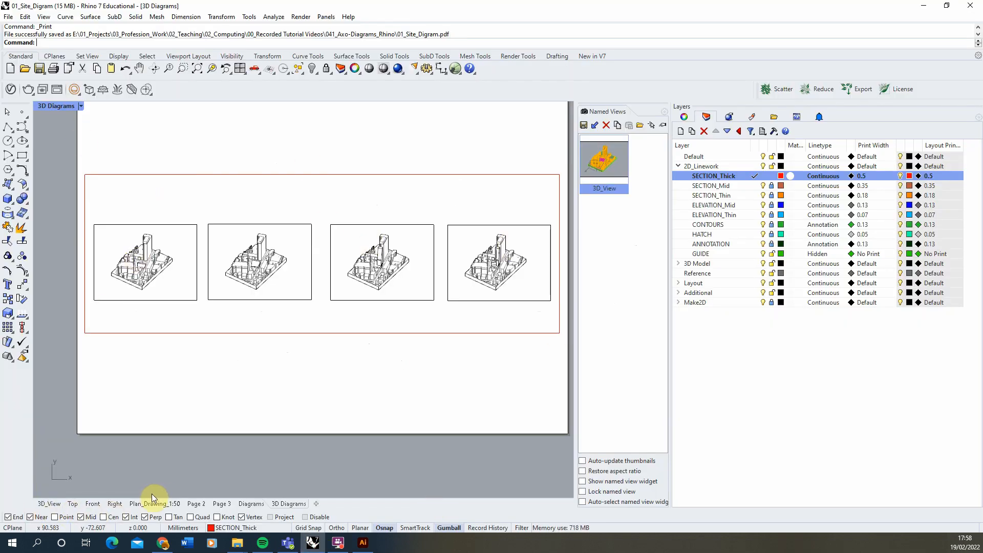
left_click(47, 501)
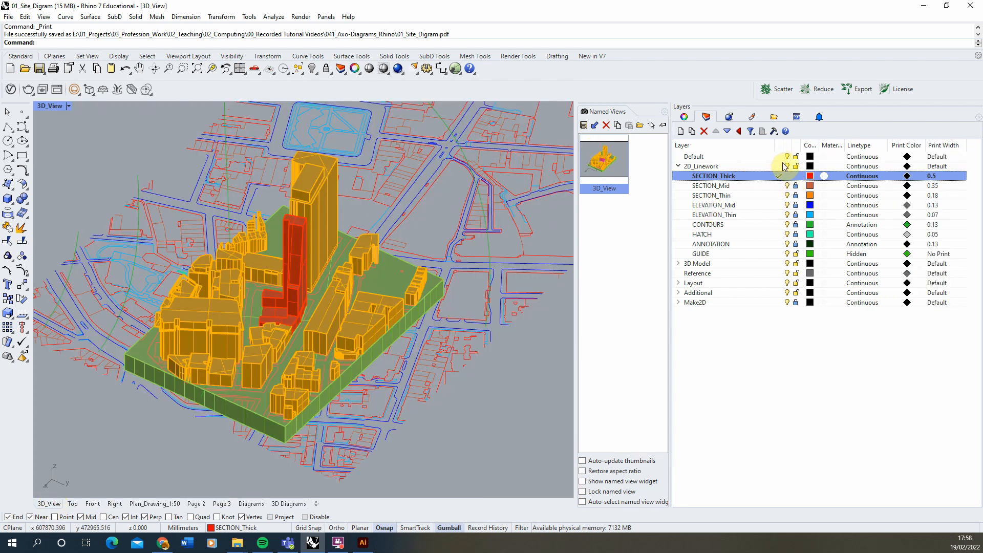
Make the Default layer current, hide the 2D_Linework layer, and restore the named view 3D_View.
left_click(787, 166)
left_click(559, 233)
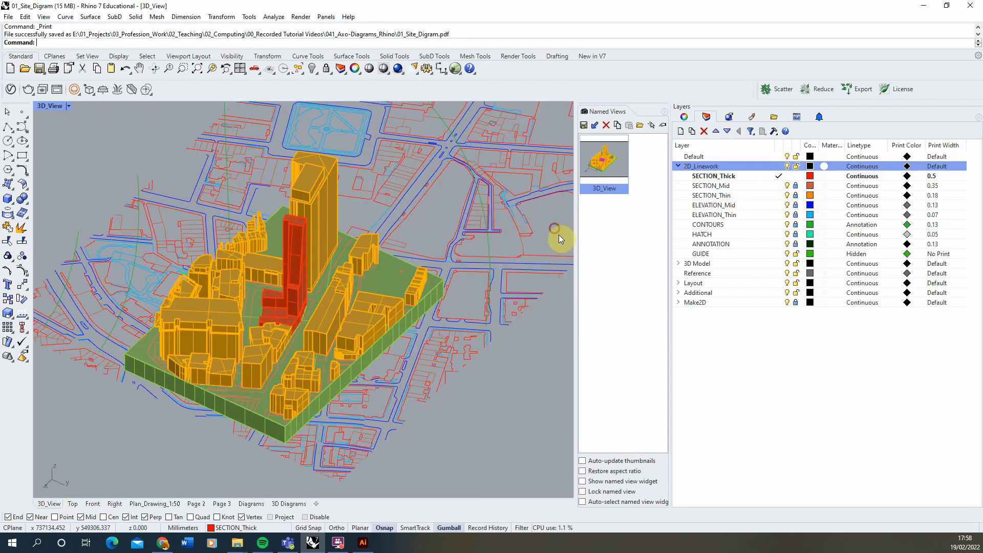
double_click(729, 156)
left_click(787, 167)
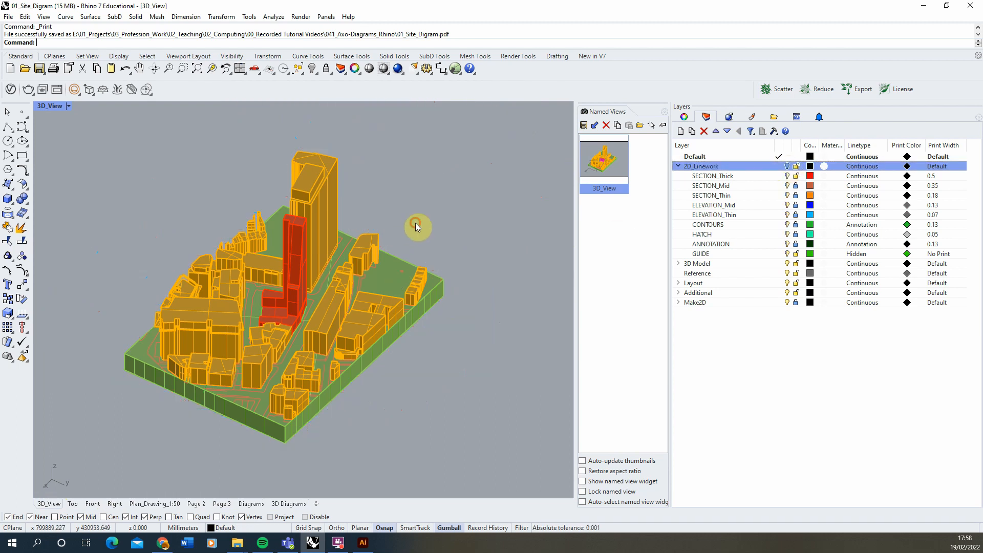
left_click(449, 196)
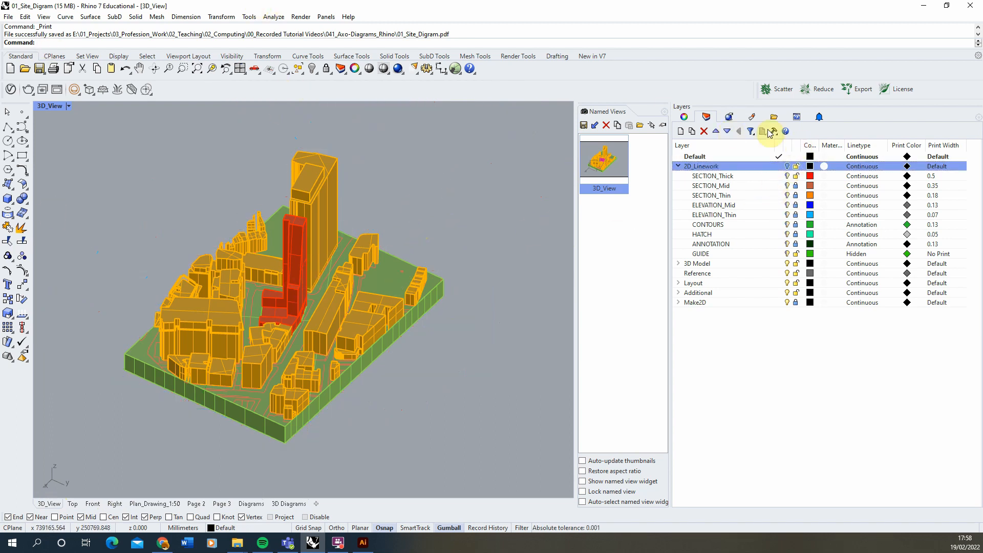
double_click(597, 163)
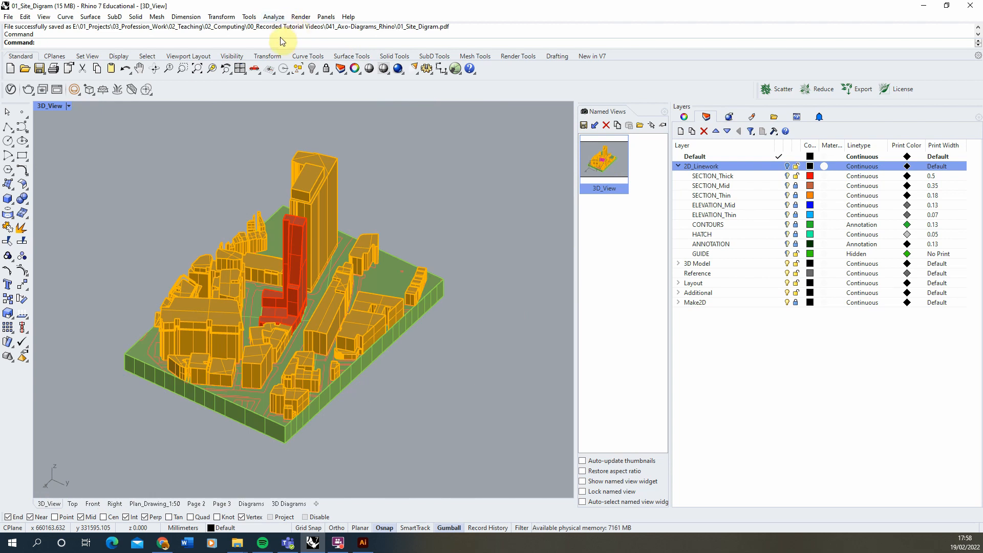
In the render properties, choose Rhino Render as the current renderer and set the dimensions to 1600 x 1200 (4:3).
left_click(301, 18)
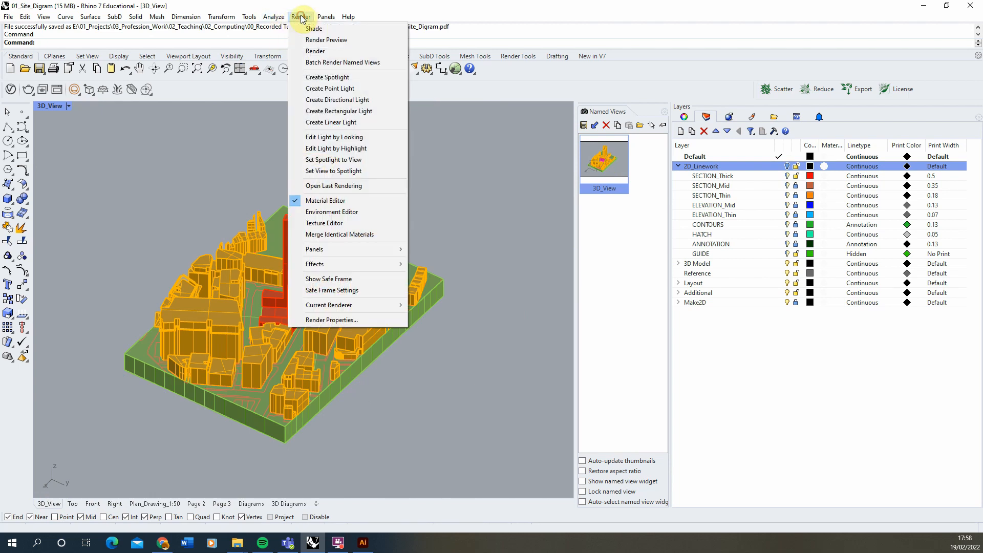
left_click(340, 320)
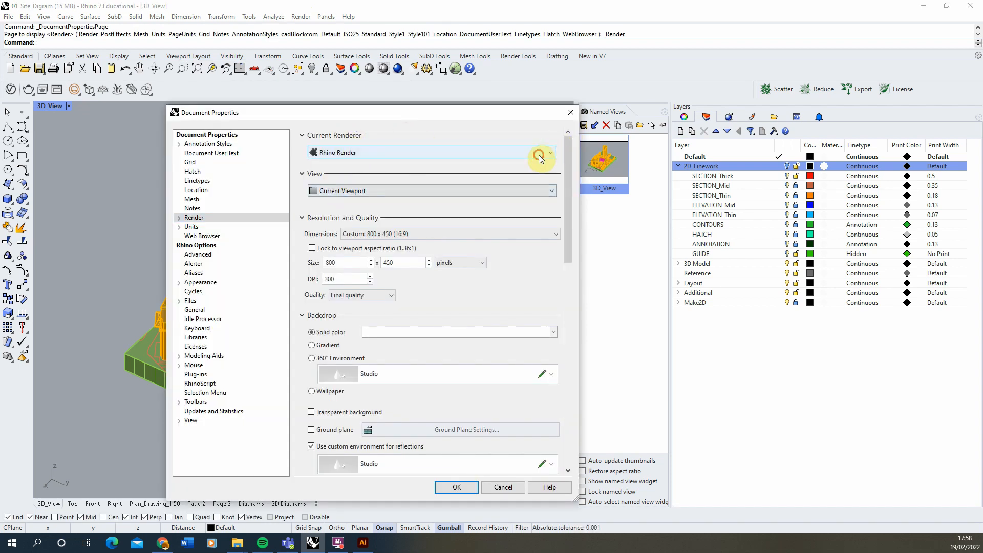
left_click(540, 155)
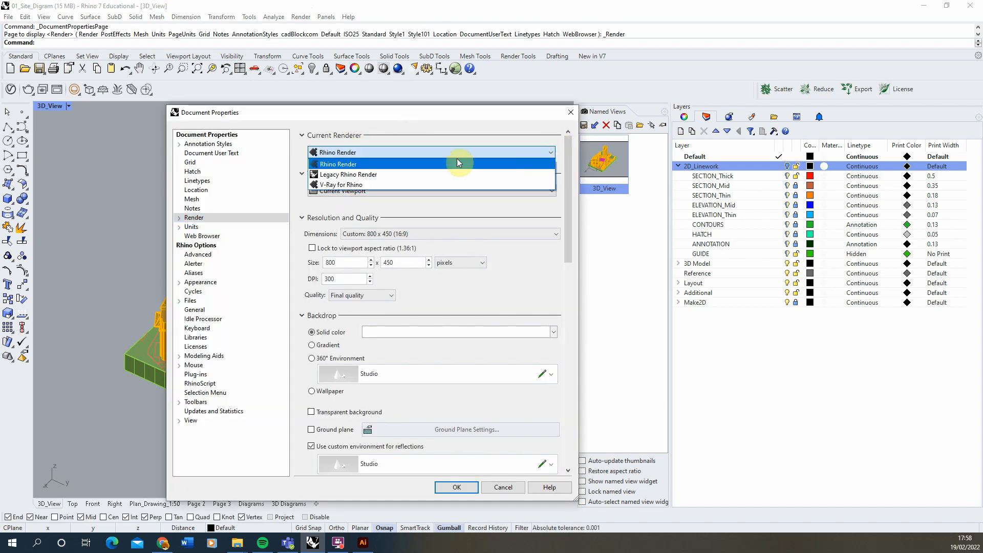
left_click(366, 163)
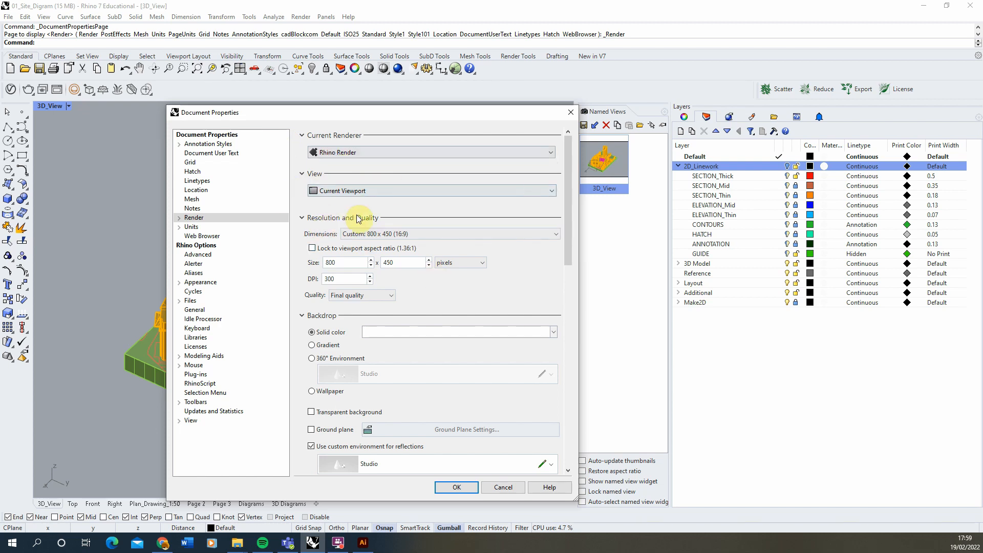
left_click(380, 235)
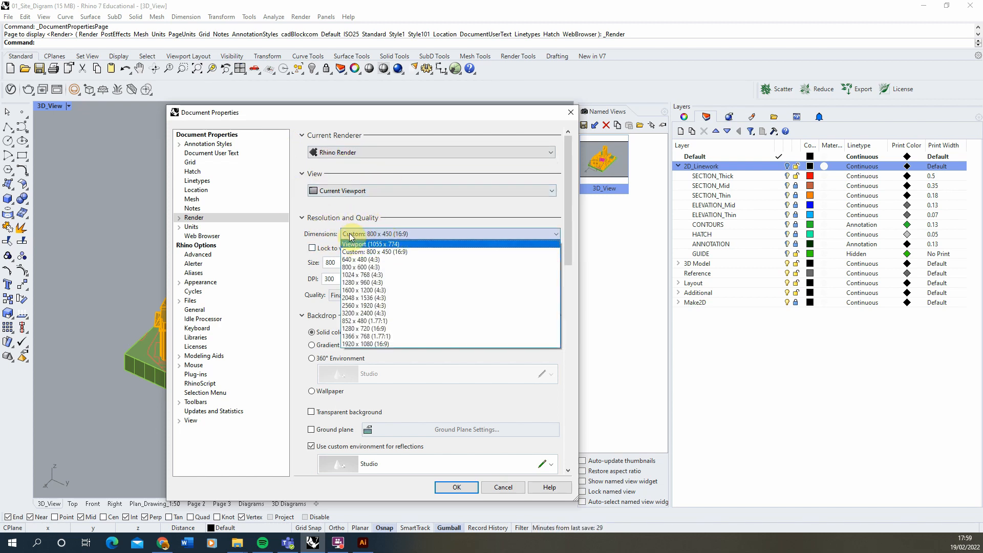
left_click(384, 291)
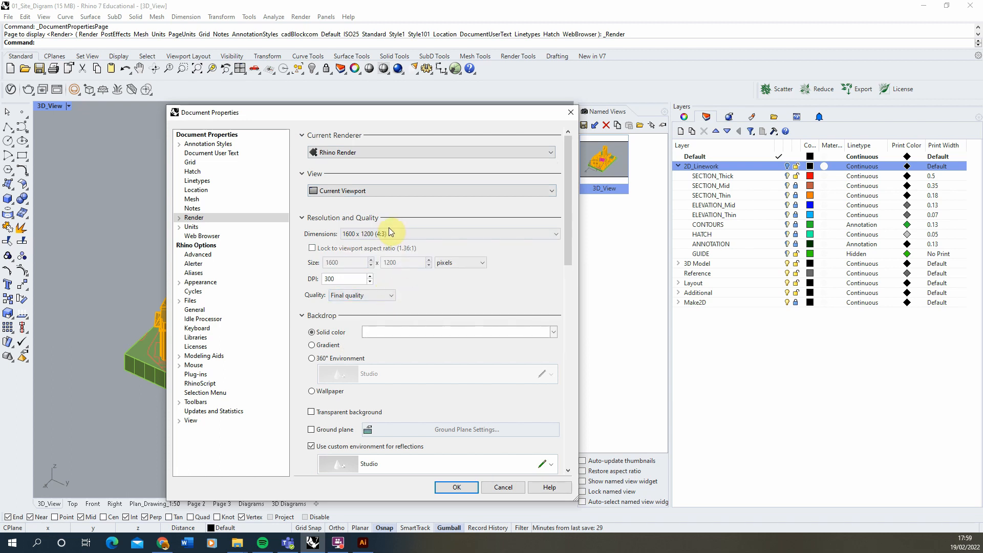
left_click(386, 233)
left_click(382, 236)
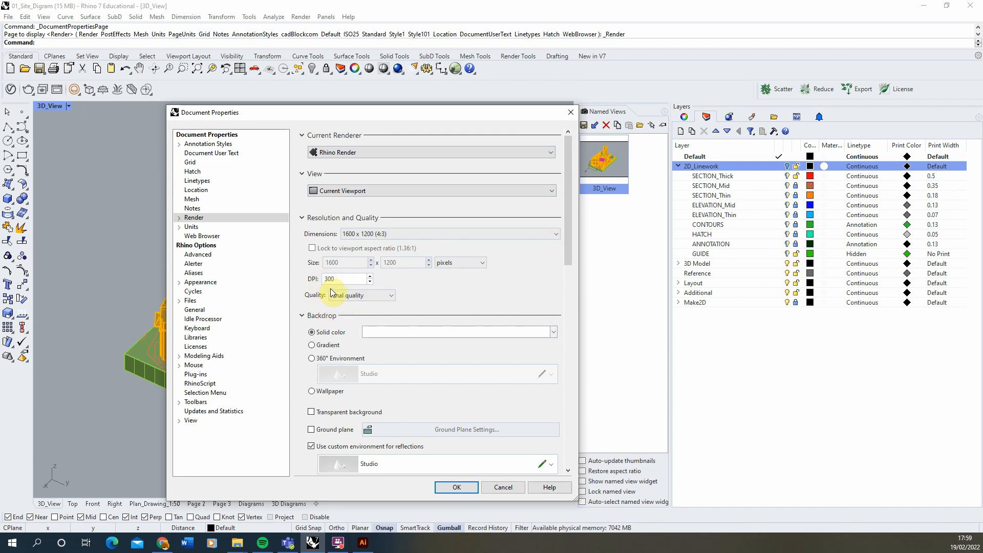
Review the sun's position, date and location settings, set its time to 12:39:44, and accept the render properties.
left_click_drag(570, 238, 566, 330)
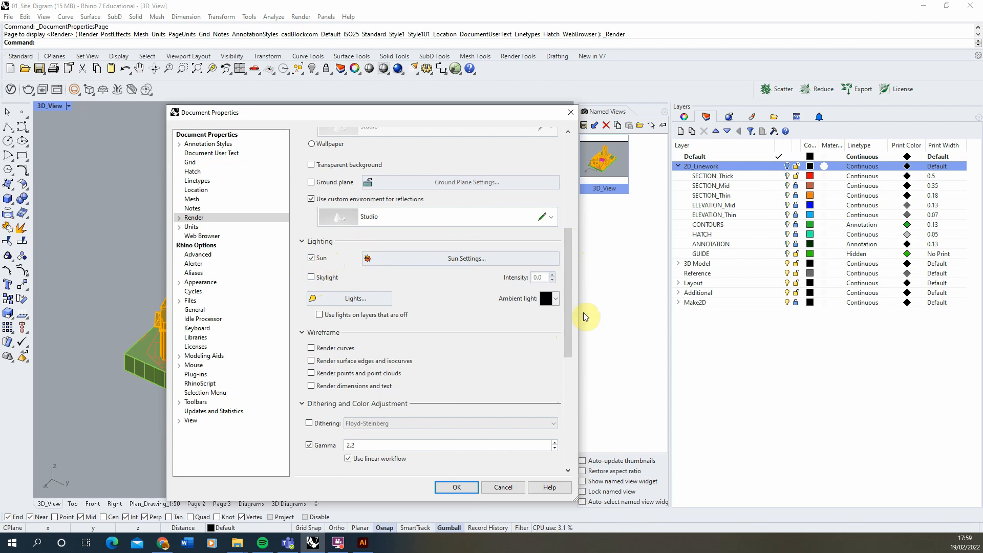
left_click(458, 260)
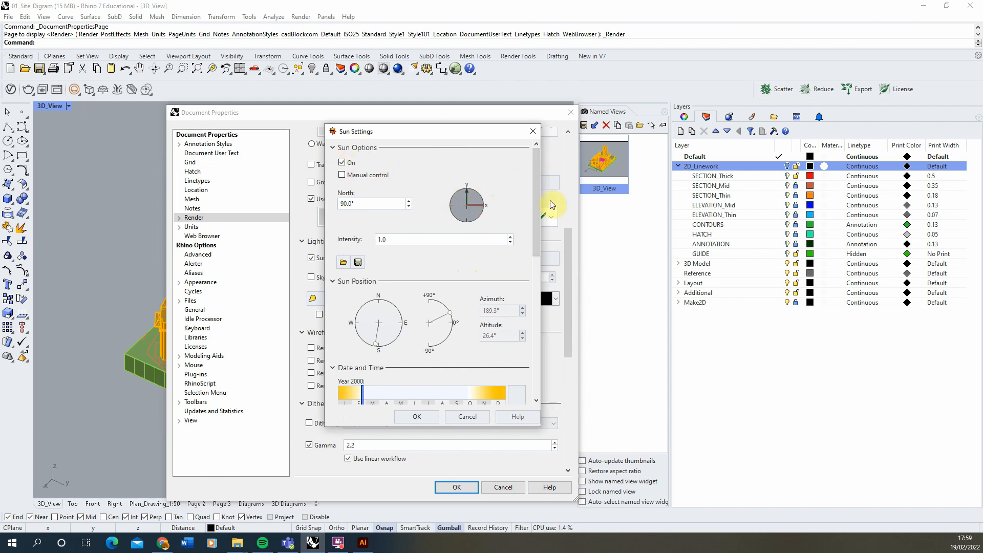
scroll(534, 195, "down", 1)
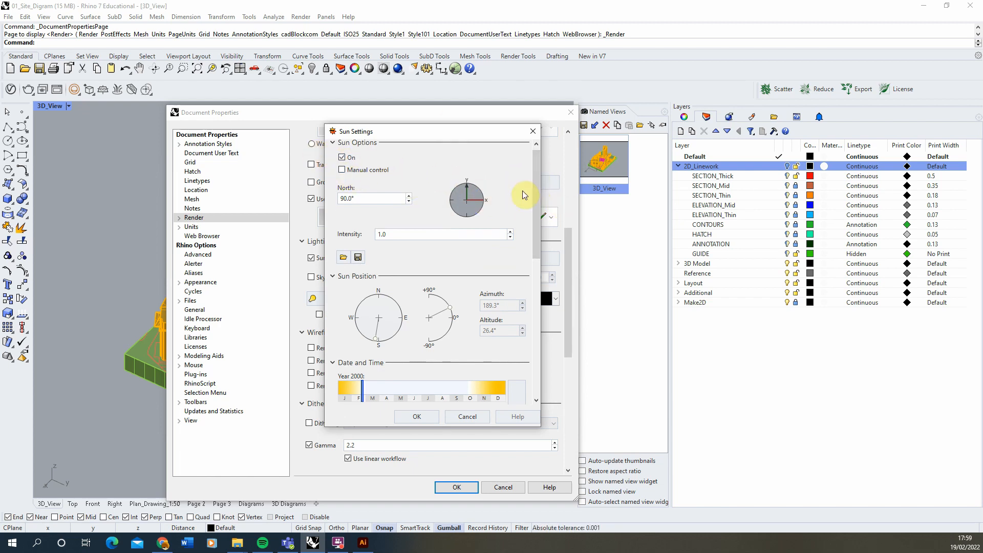
left_click_drag(535, 185, 545, 272)
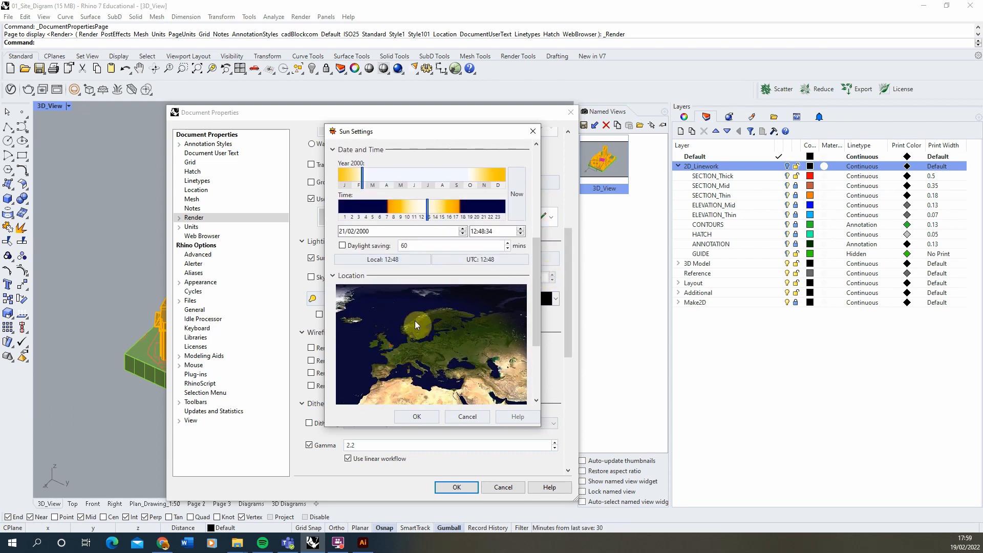
left_click_drag(533, 285, 535, 251)
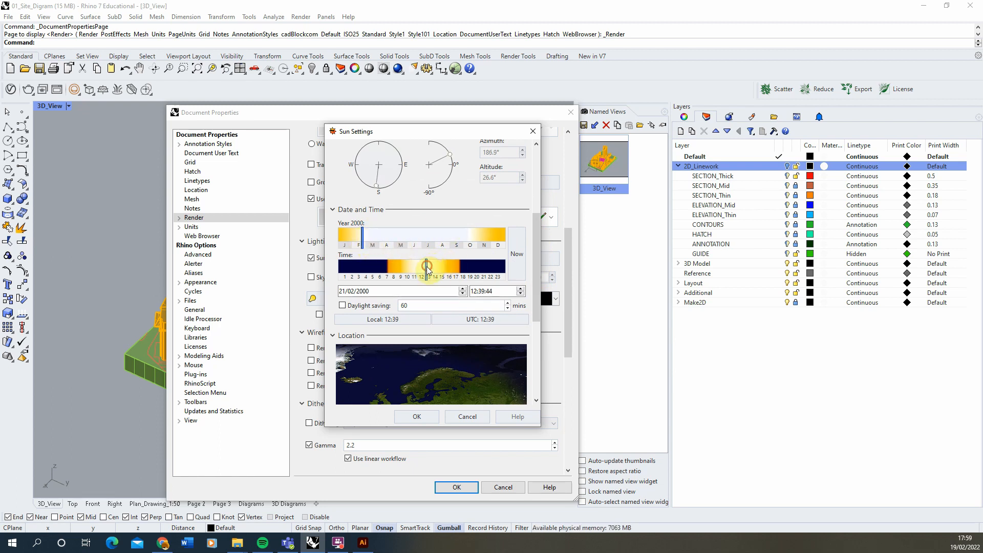
left_click_drag(537, 279, 536, 177)
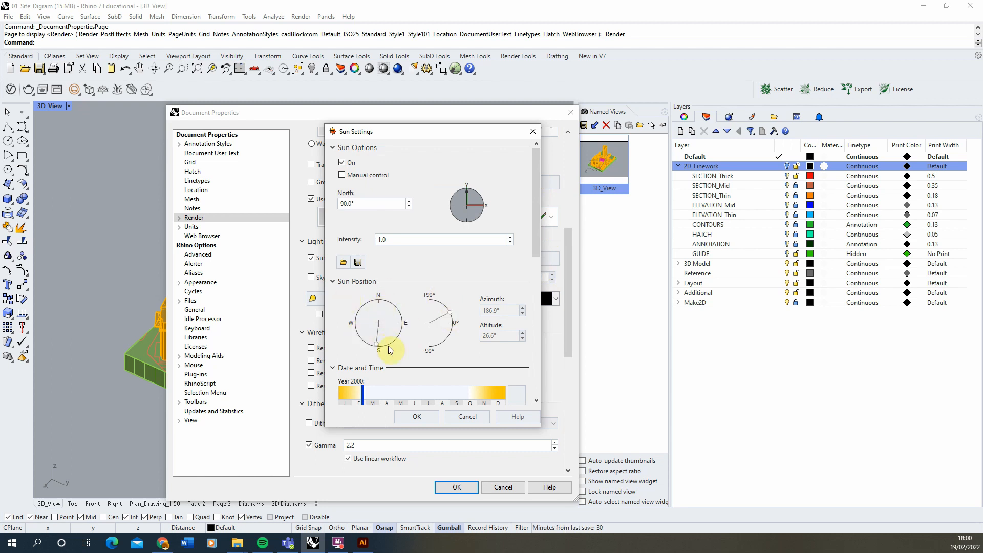
left_click_drag(535, 251, 535, 339)
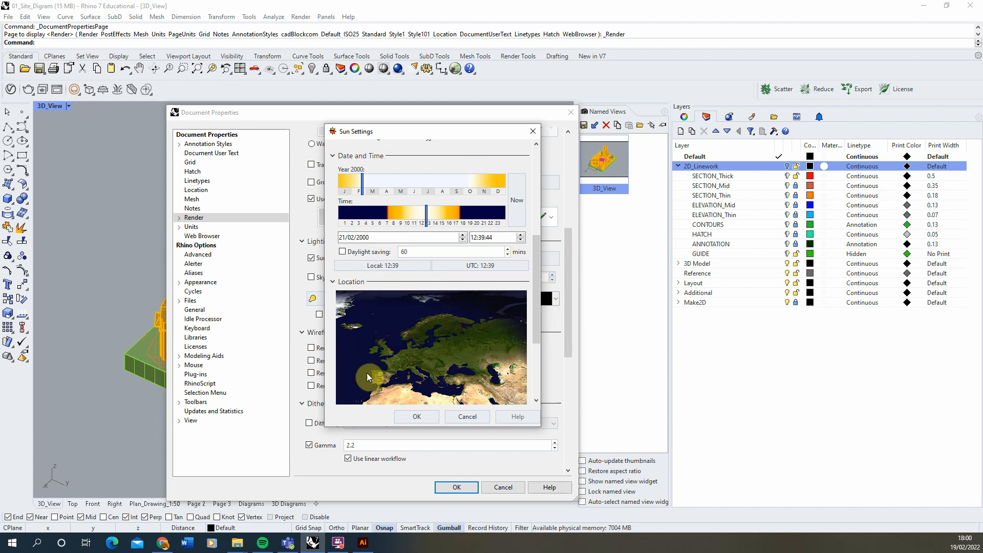
left_click(415, 417)
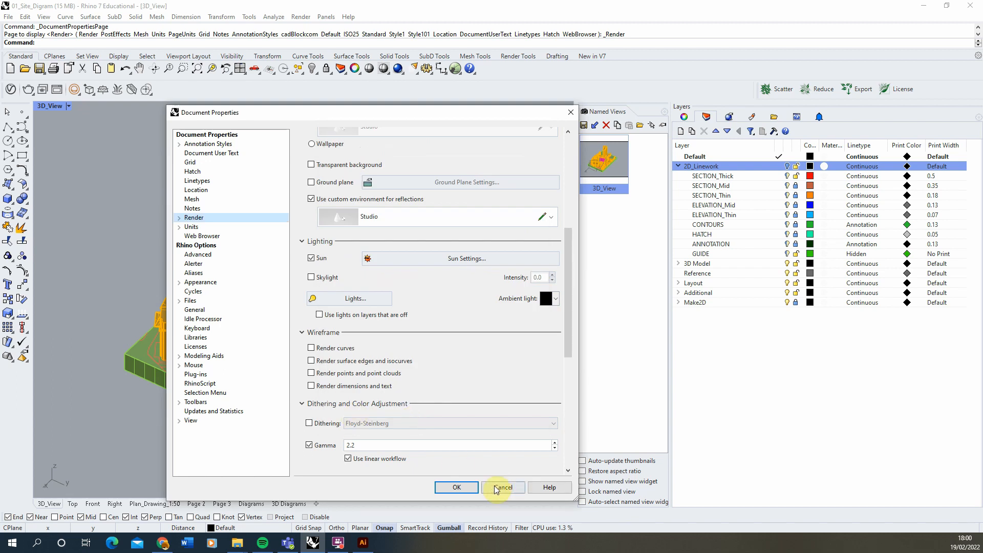
left_click(457, 487)
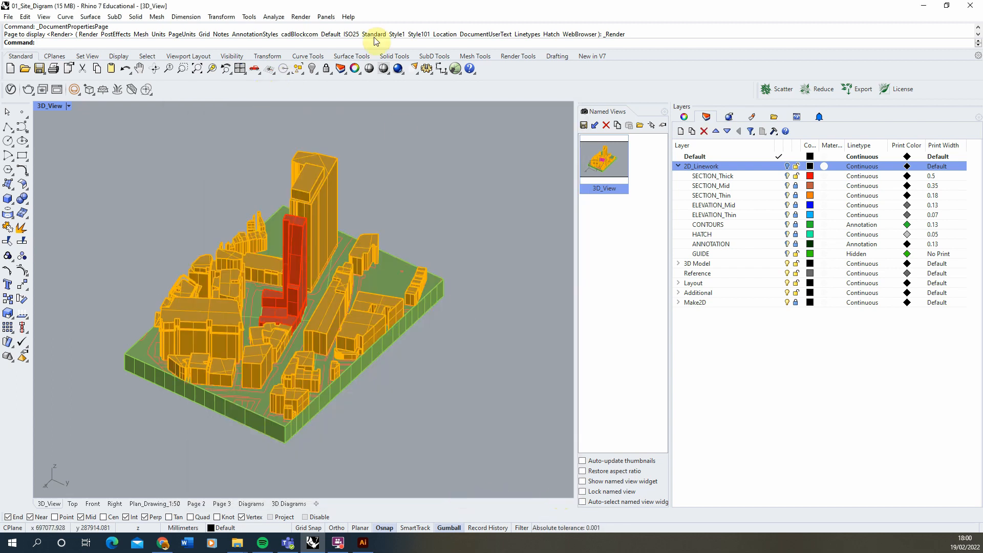
Save the Rhino model, run a render preview of the 3D view, and close the preview window.
left_click(8, 17)
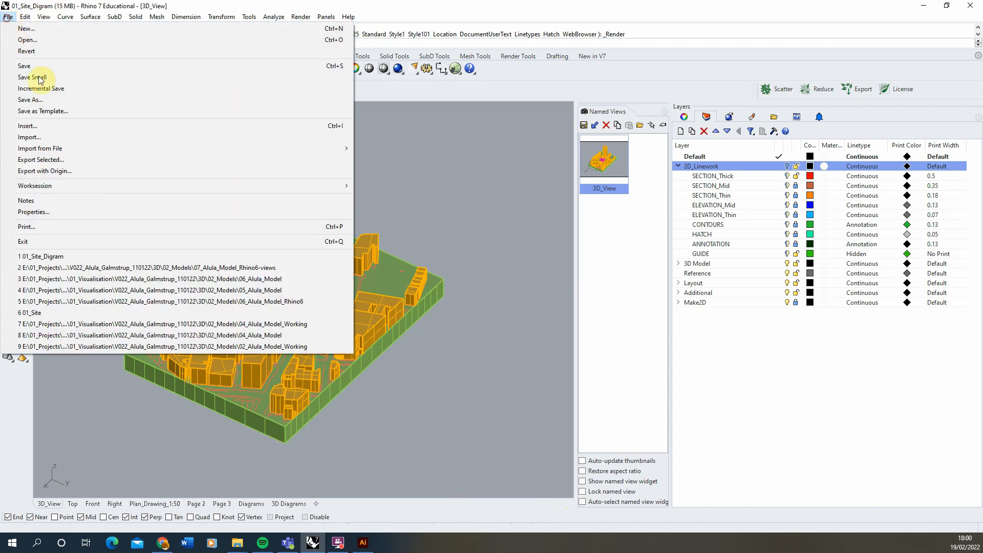
left_click(44, 68)
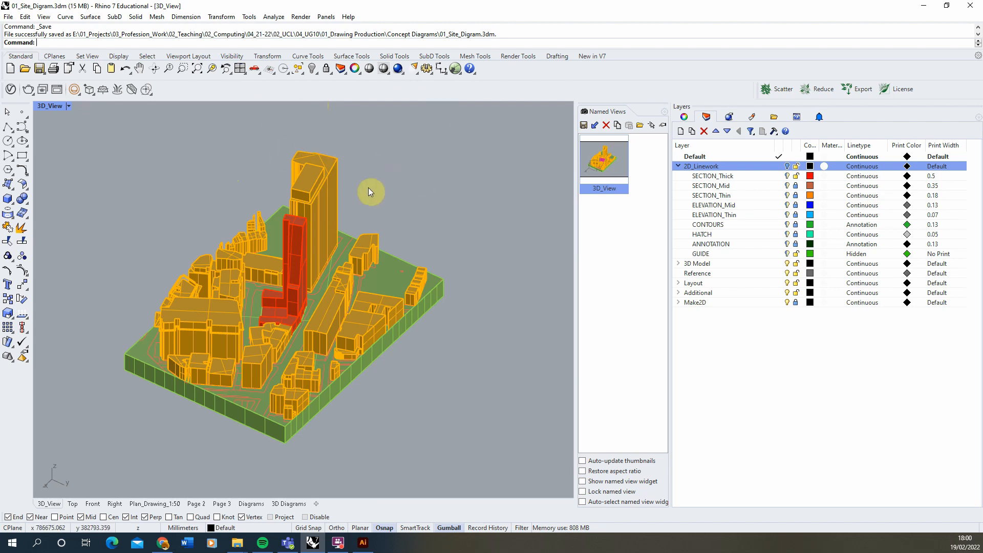
left_click(301, 16)
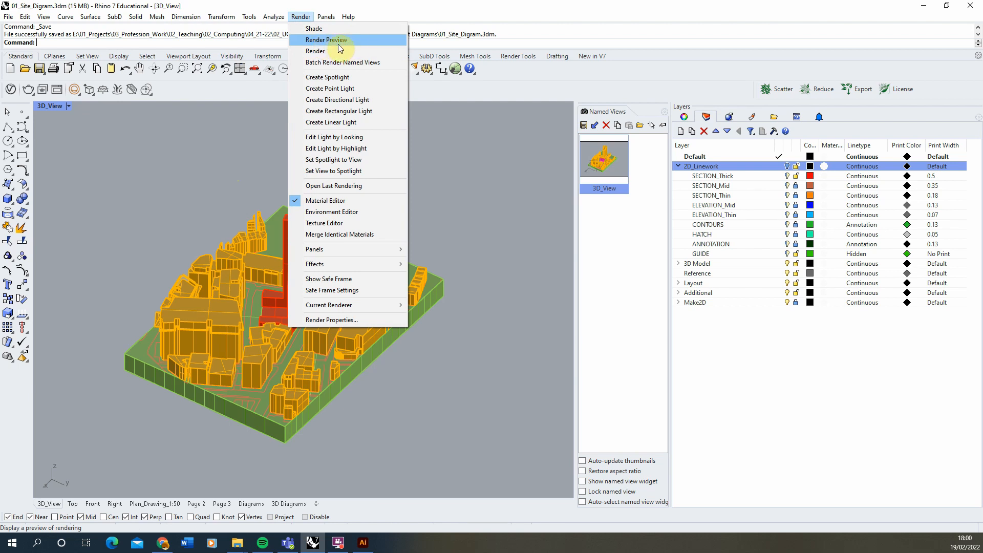
left_click(345, 41)
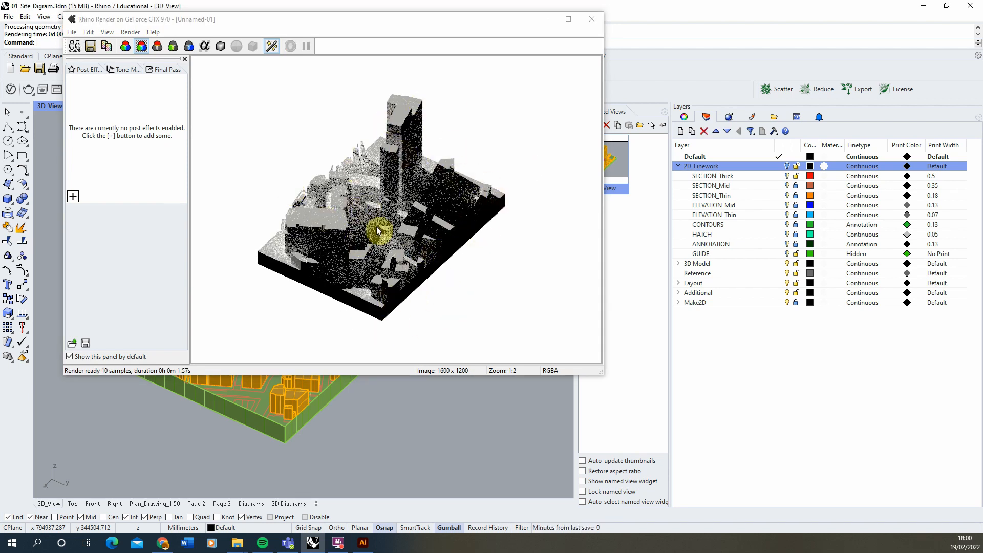
left_click(591, 21)
Set the sun's date to 02/04/2000 and time to 09:51:54, and run a new render preview.
left_click(309, 18)
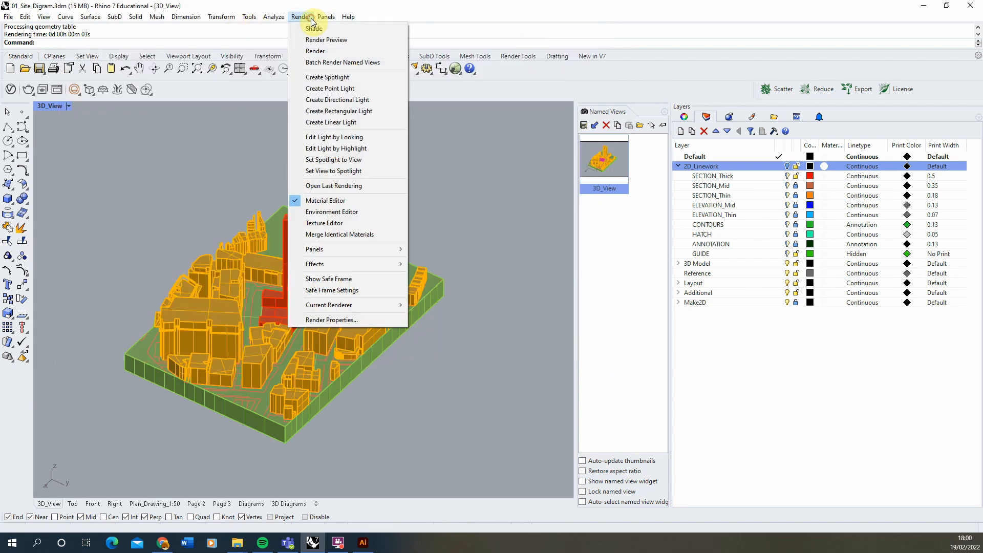
left_click(317, 320)
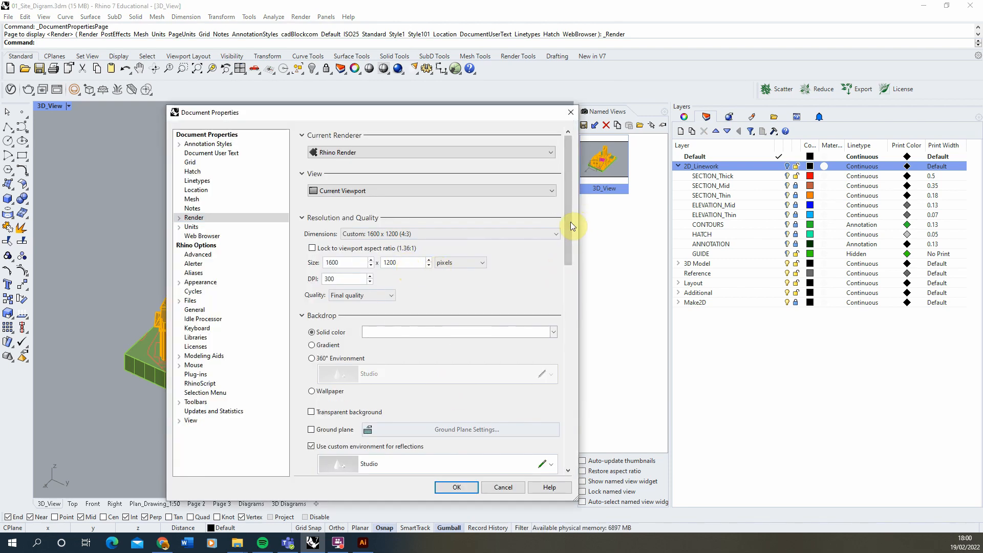
left_click_drag(572, 226, 560, 347)
left_click(465, 261)
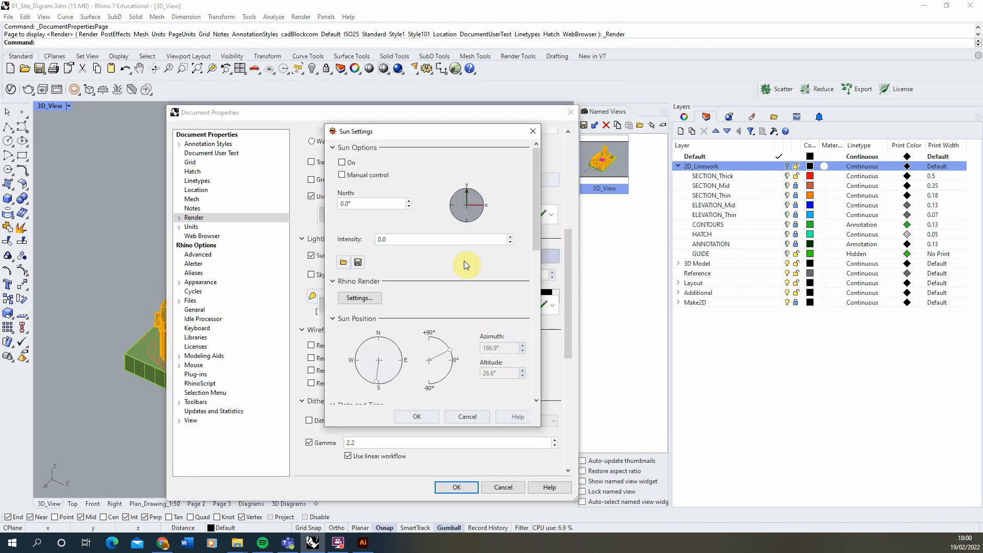
left_click_drag(534, 230, 538, 294)
left_click(377, 249)
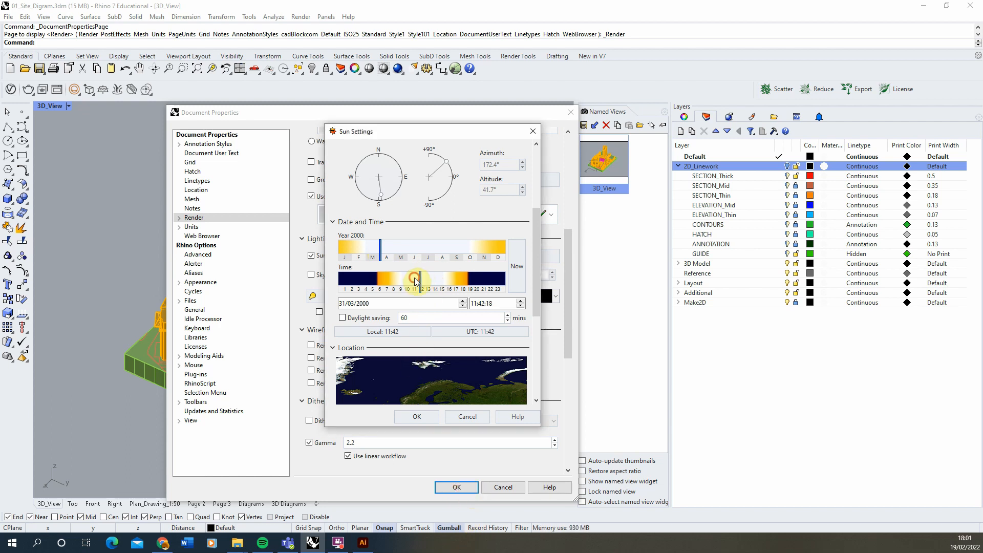
left_click_drag(416, 280, 408, 283)
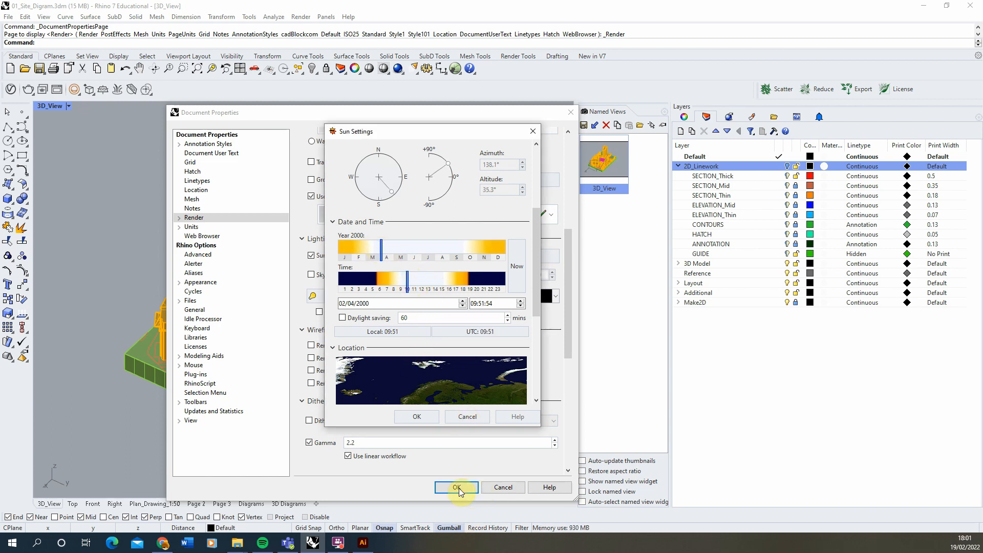
left_click(417, 416)
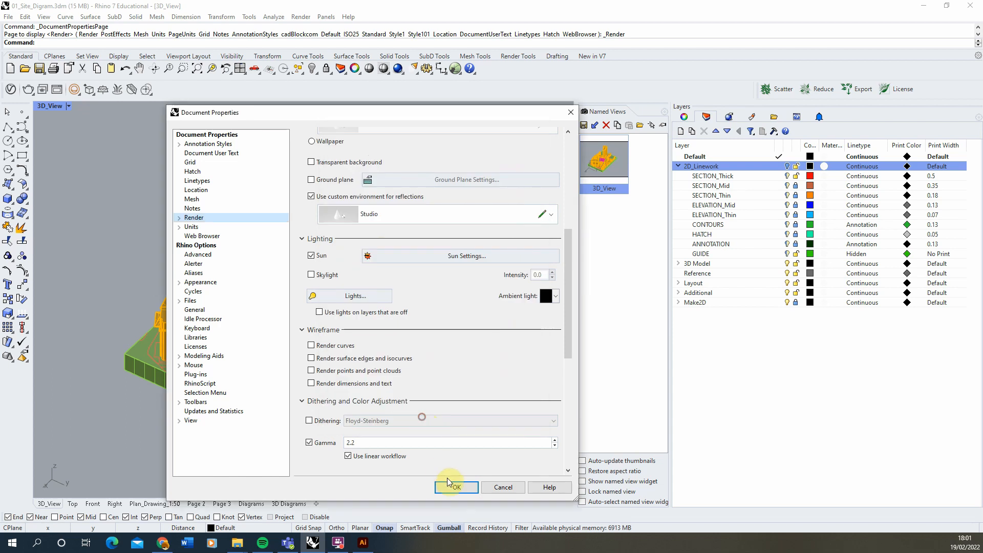
left_click(455, 487)
left_click(304, 19)
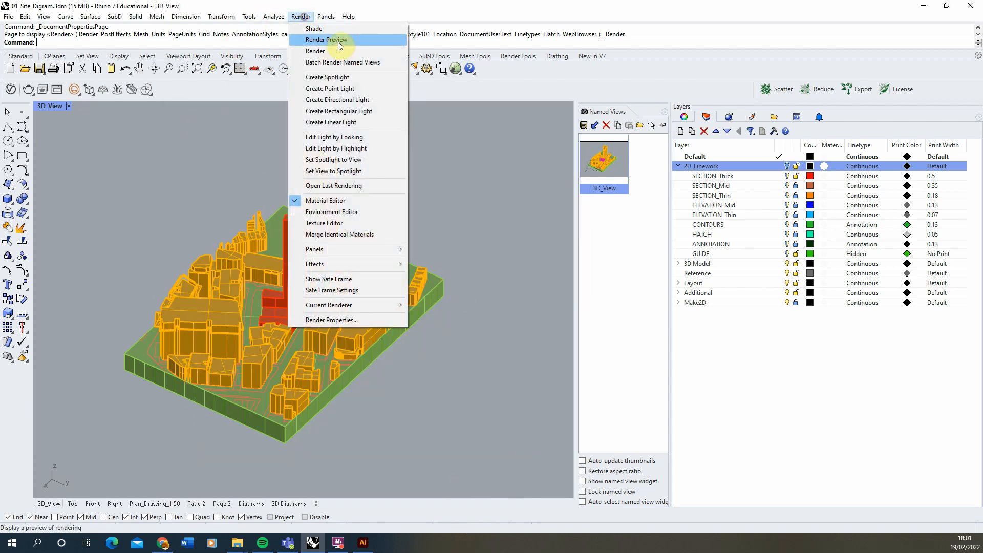
left_click(330, 39)
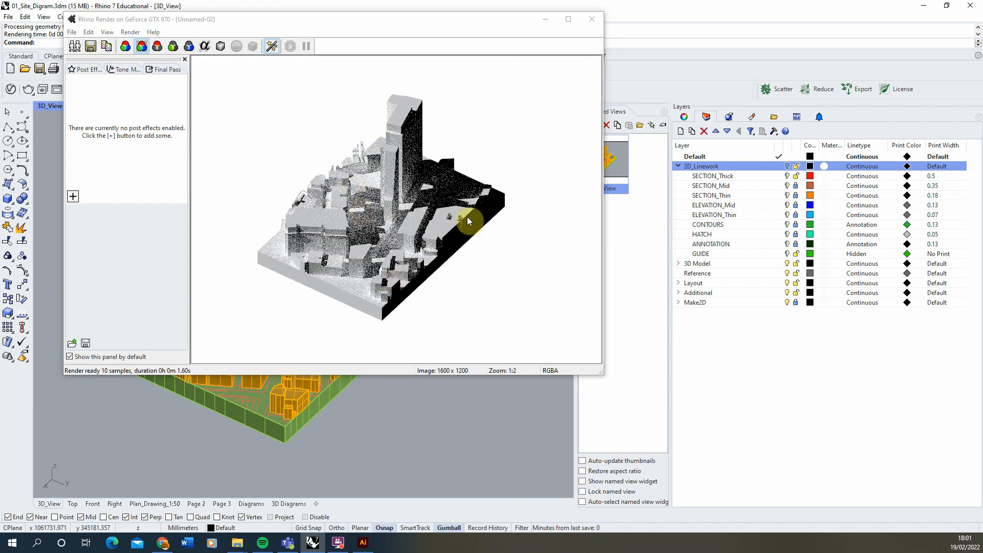
Close the preview, run a full render of the 3D view, and inspect its shadow quality up close.
left_click(591, 19)
left_click(302, 16)
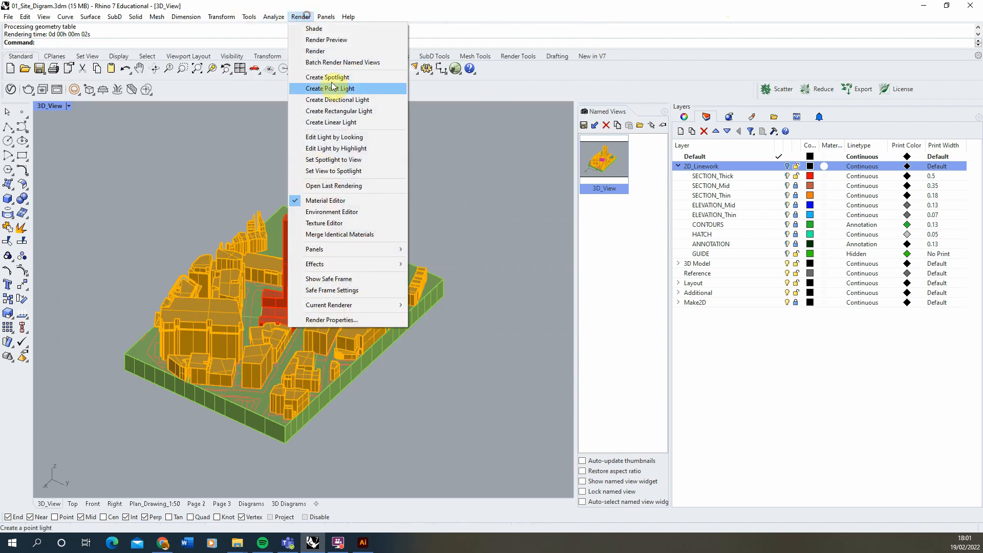
left_click(327, 51)
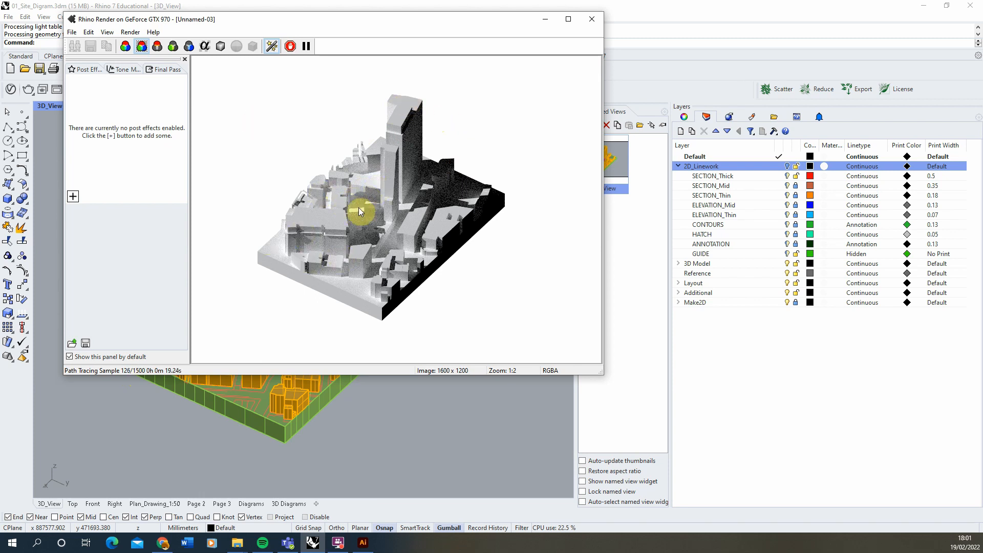
scroll(379, 211, "up", 4)
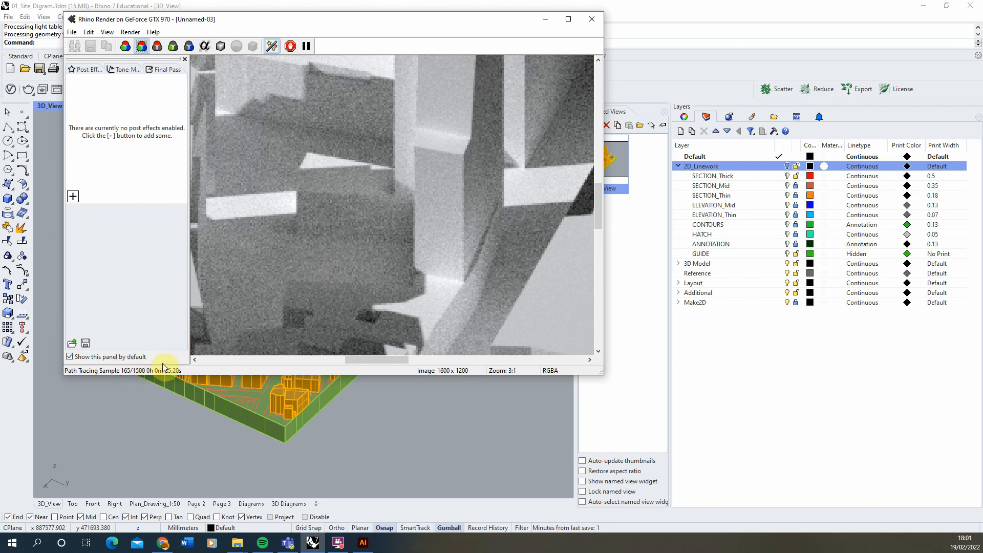
scroll(336, 213, "down", 4)
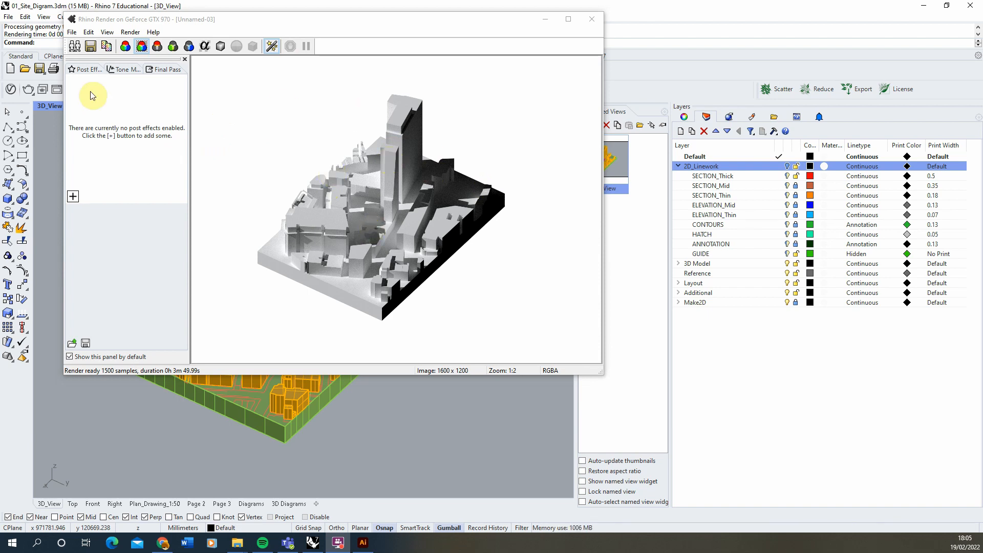
Save the finished render as a JPEG named Shadows in the 041_Axo-Diagrams_Rhino folder.
left_click(91, 47)
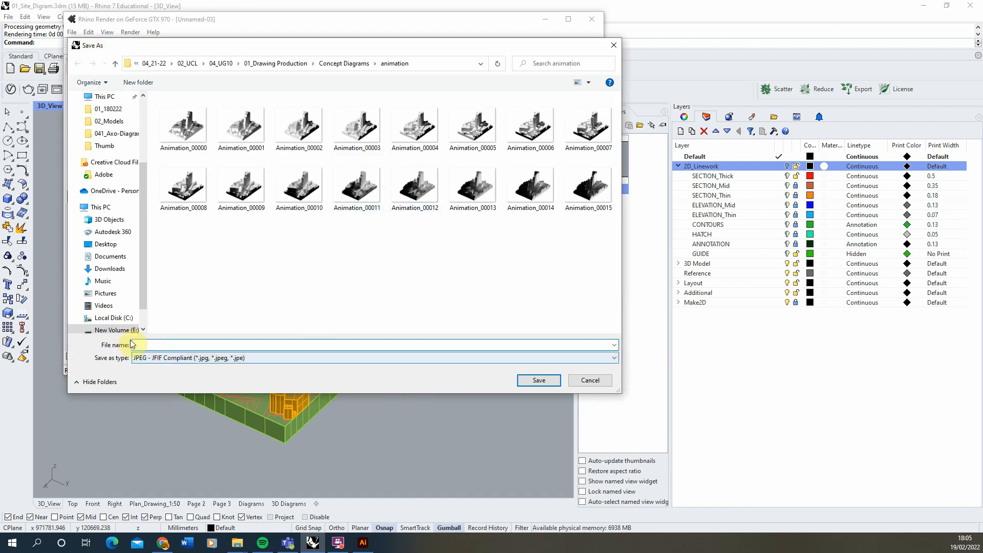
left_click(134, 345)
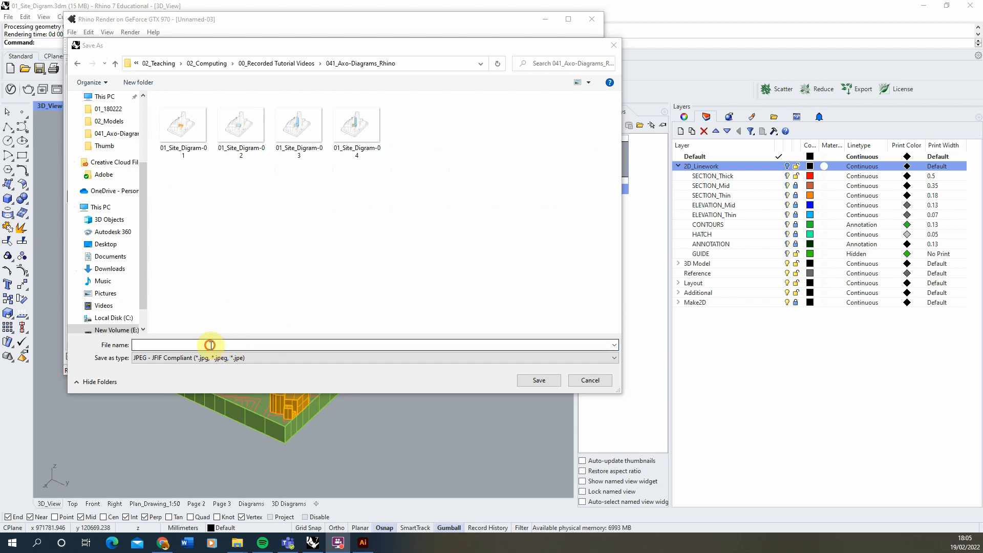
left_click(209, 345)
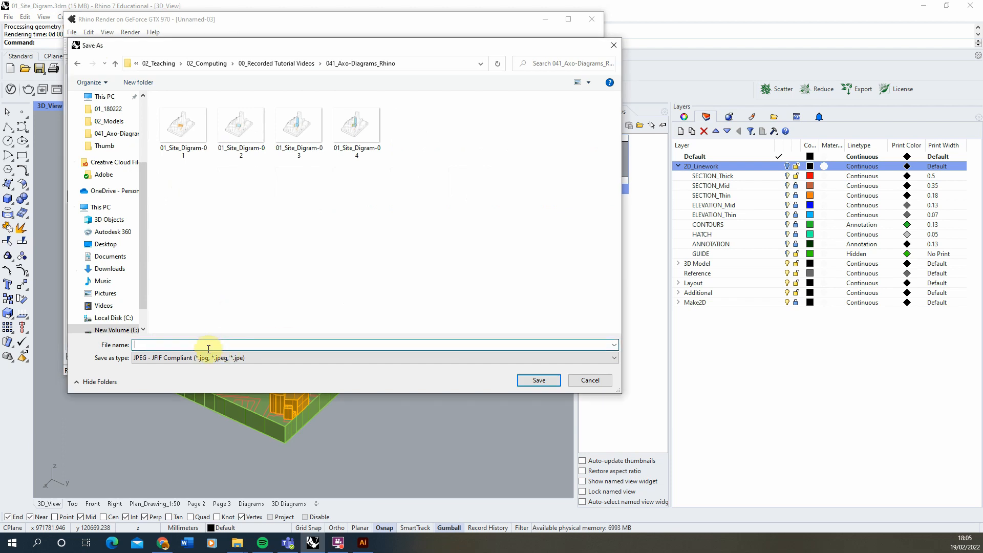
type("Shadows")
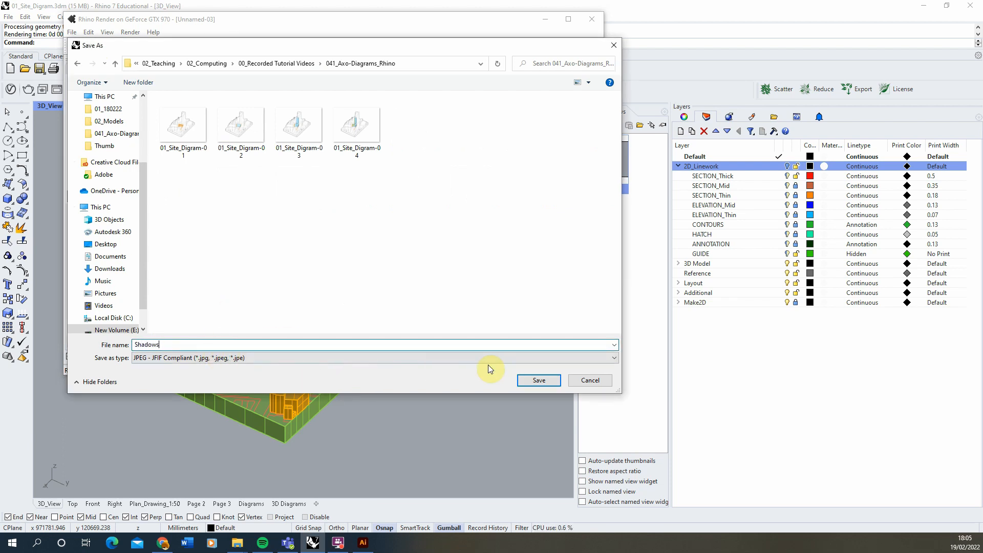
left_click(542, 380)
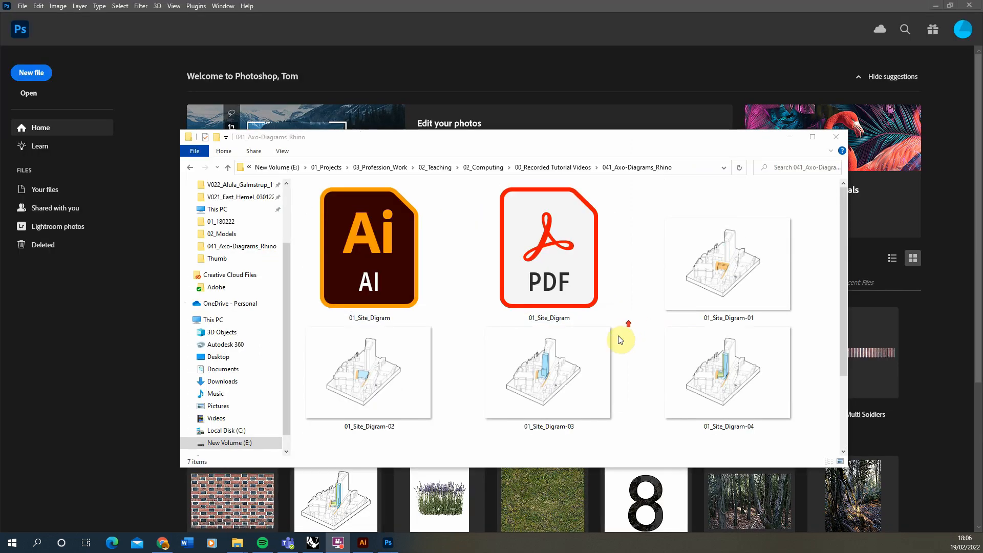
Open 01_Site_Digram-04 in Photoshop and place the Shadows render over it as a new layer.
left_click(697, 276)
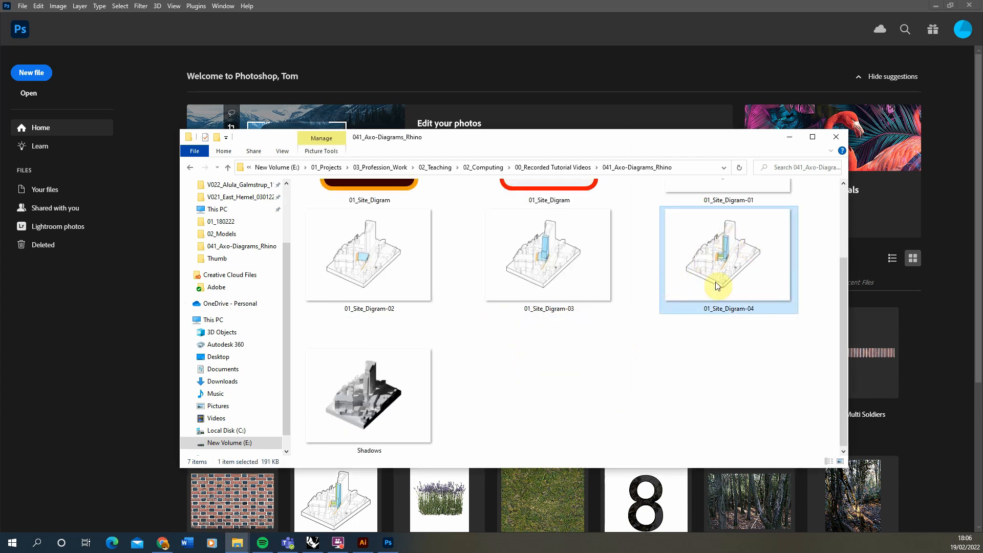
left_click_drag(742, 267, 329, 18)
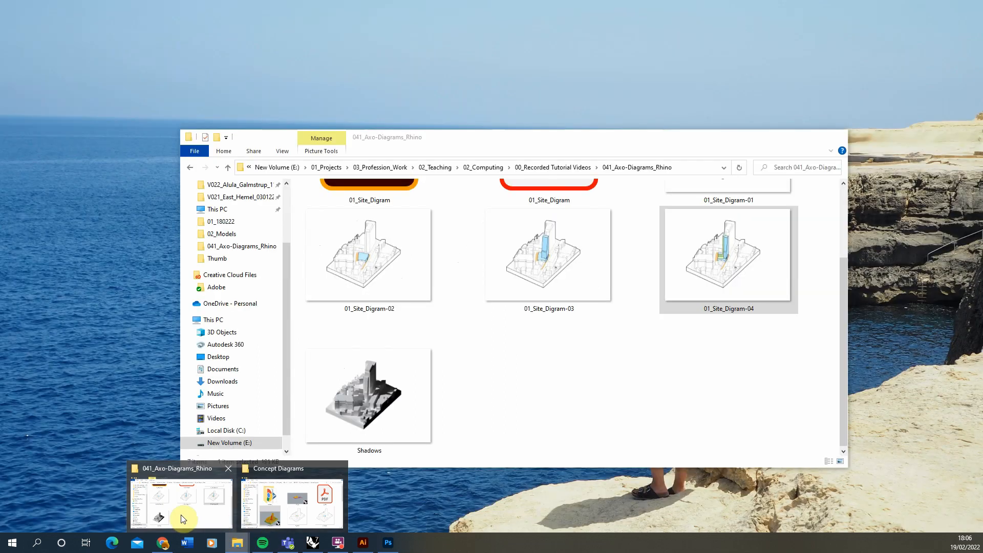
left_click(180, 514)
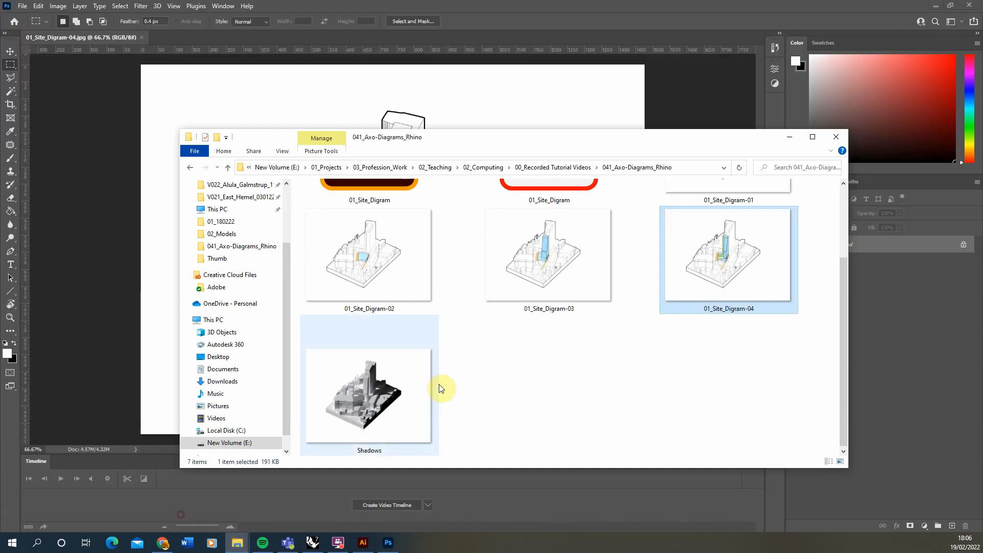
left_click(358, 423)
left_click_drag(371, 406, 356, 111)
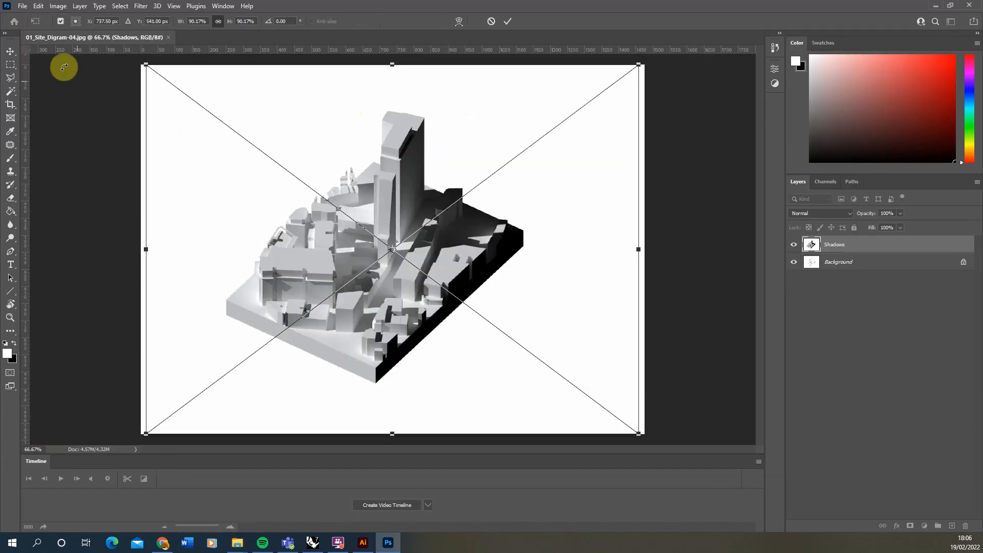
left_click(10, 64)
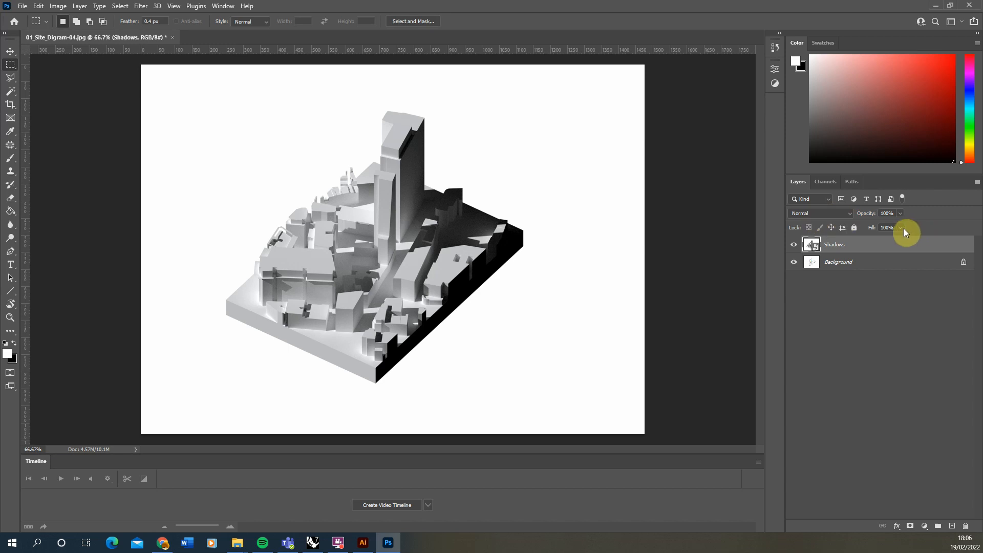
Lower the Shadows layer's fill to 57% for alignment against the linework beneath.
left_click_drag(901, 228, 878, 238)
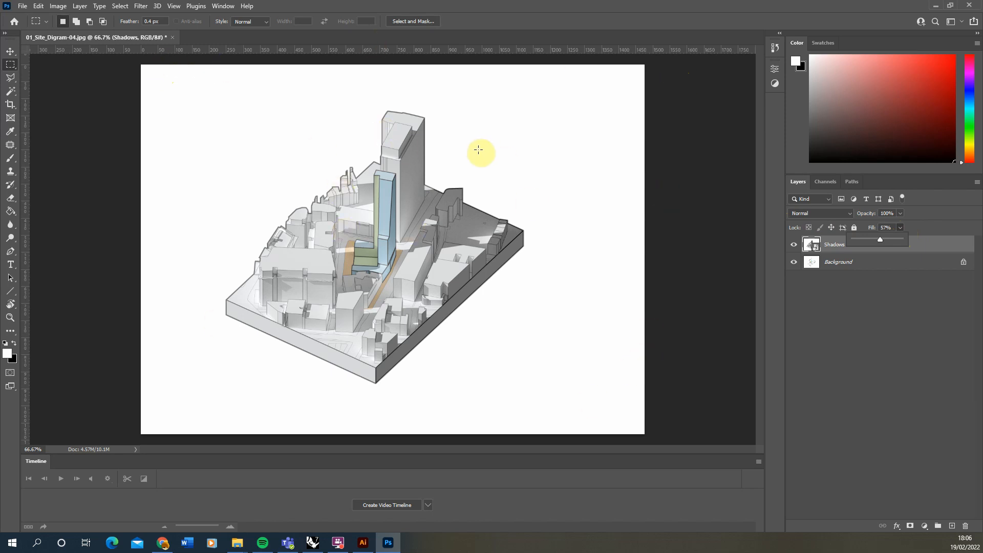
left_click(930, 248)
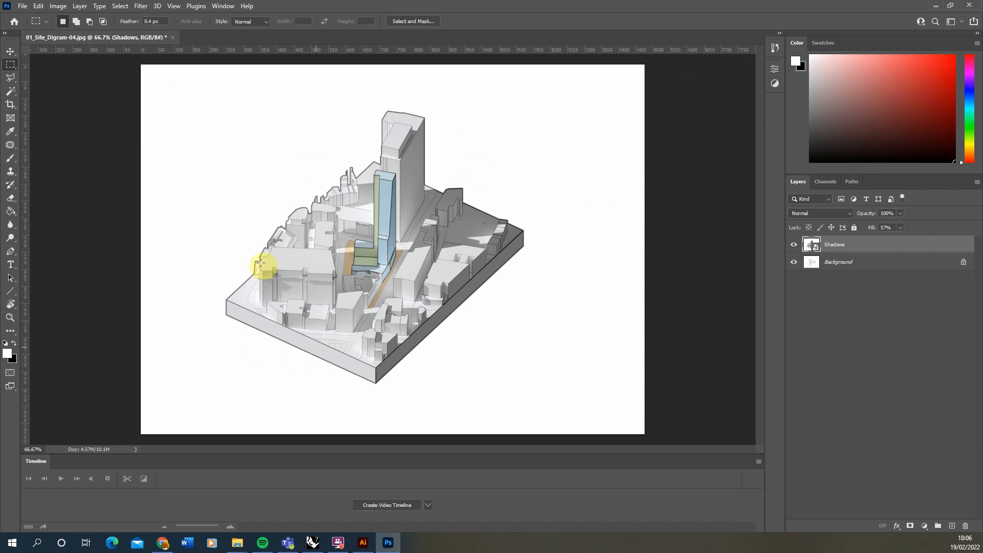
Scale the Shadows layer down to about 66% and move it out of alignment with the linework.
key("ctrl+t")
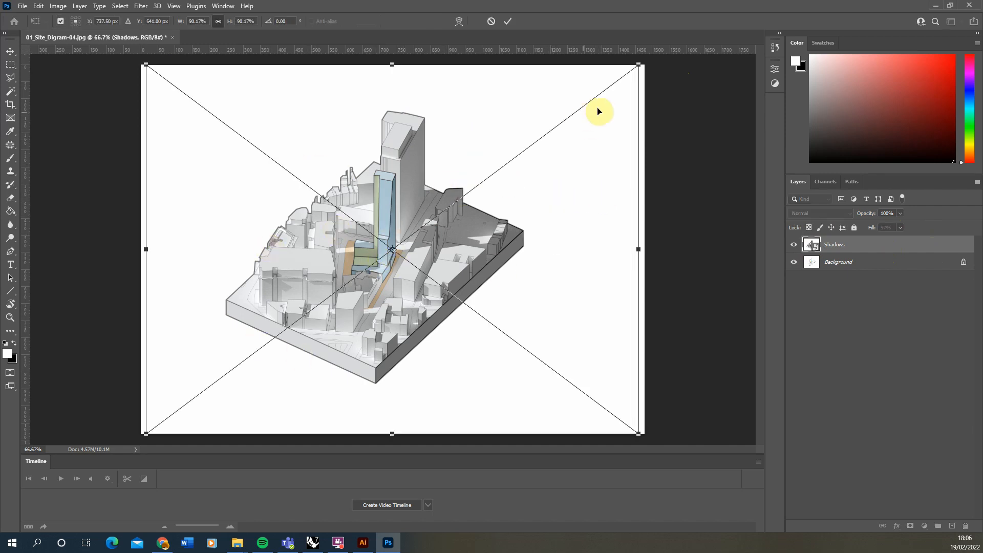
left_click_drag(644, 64, 507, 163)
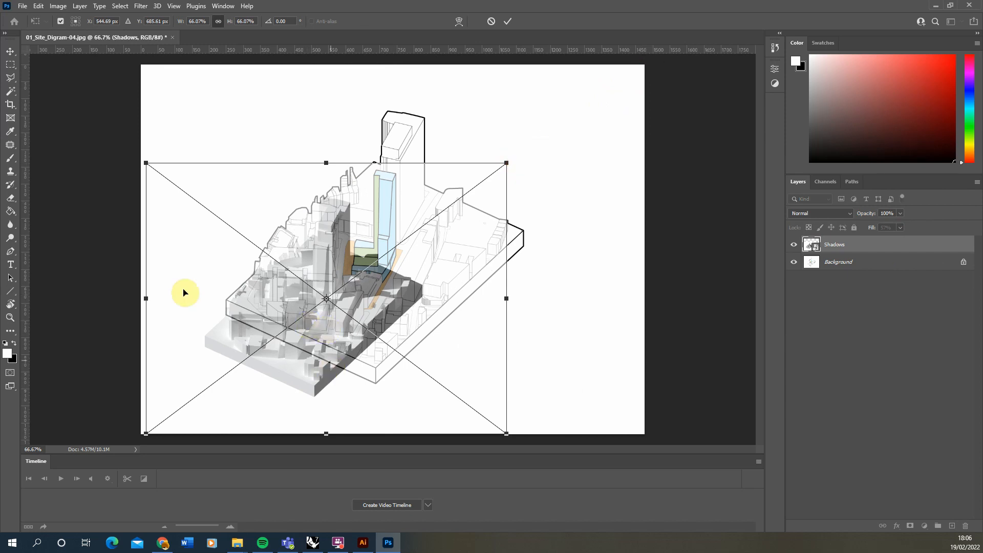
left_click(9, 64)
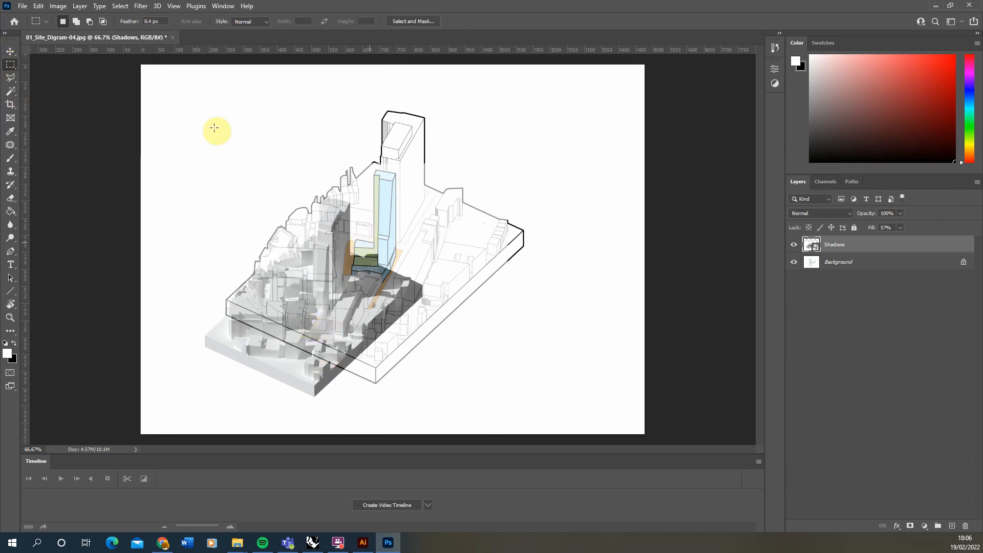
left_click(14, 53)
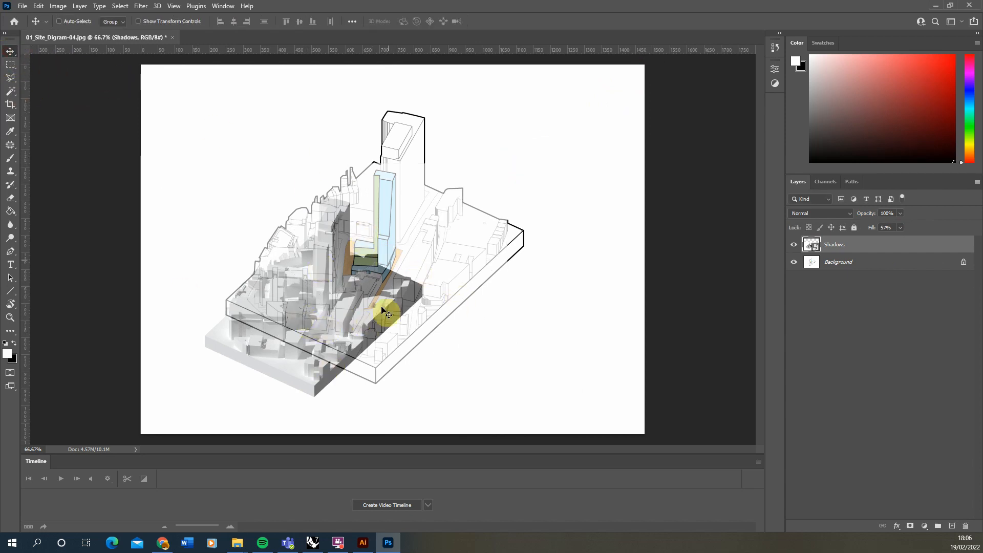
left_click_drag(382, 302, 402, 286)
Using Free Transform, move the Shadows layer so its base's lowest corner meets the same corner of the linework.
scroll(394, 399, "up", 3, "alt")
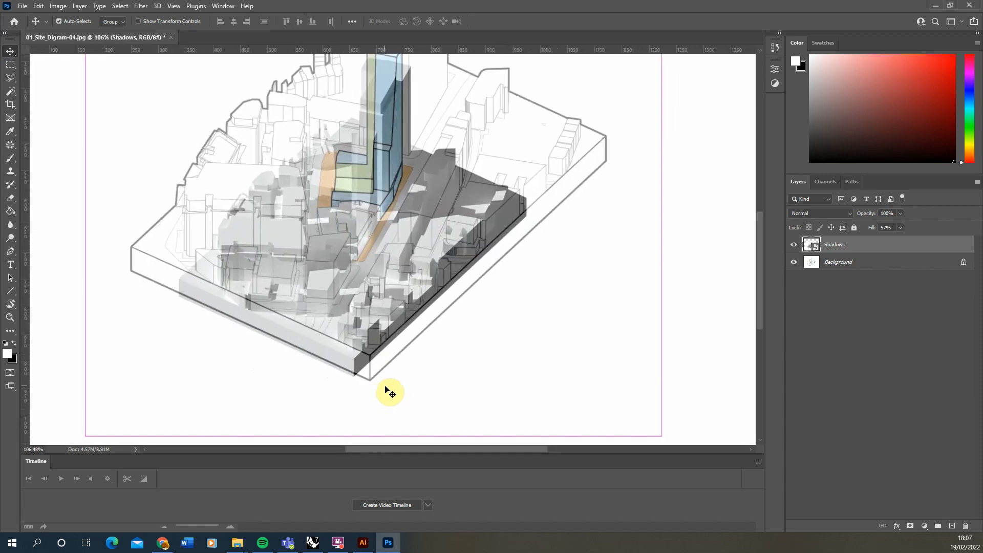
key("ctrl+t")
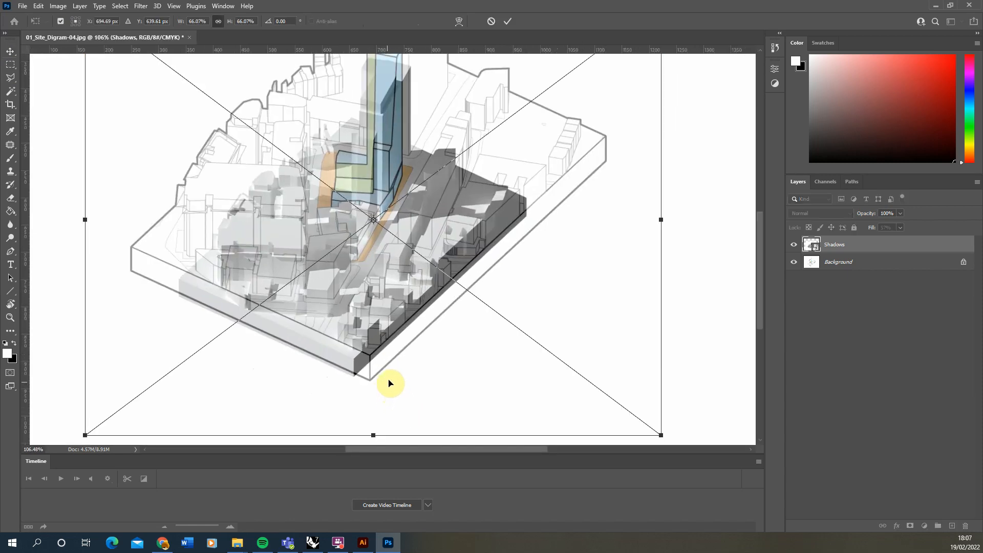
scroll(369, 369, "up", 5, "alt")
left_click_drag(327, 361, 371, 365)
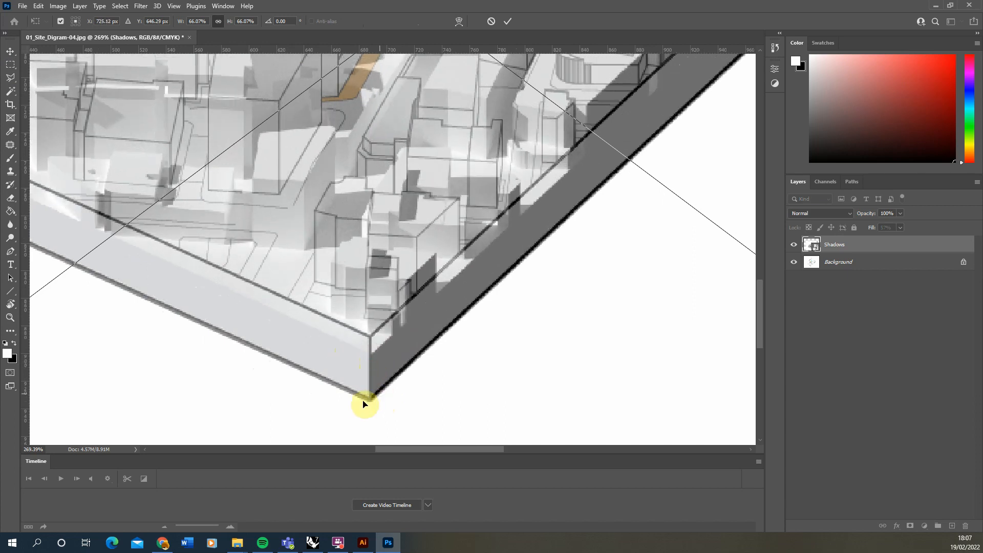
scroll(364, 405, "down", 6, "alt")
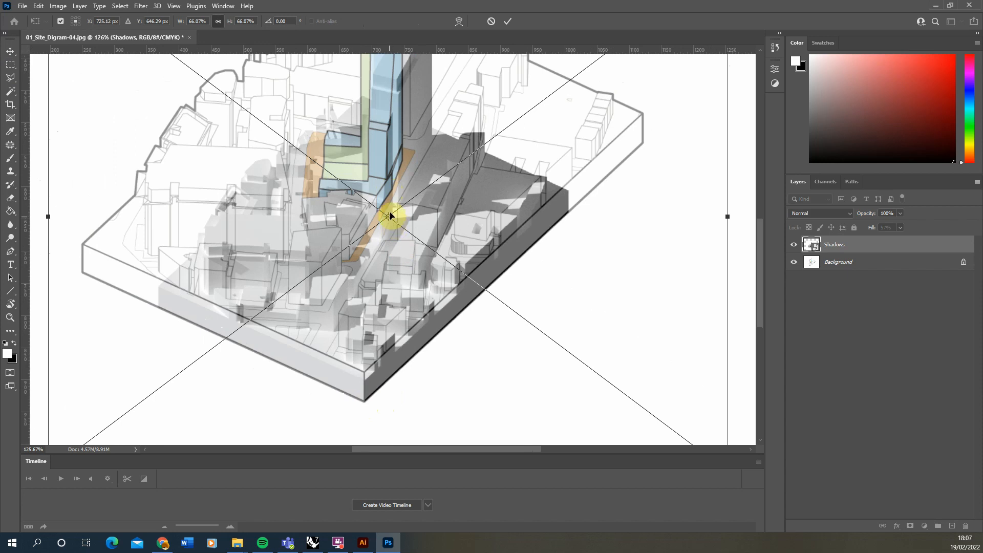
Relocate the transform reference point to the lowest corner of the model base.
left_click_drag(389, 220, 358, 386)
scroll(369, 406, "up", 12, "alt")
scroll(404, 380, "down", 10, "alt")
scroll(404, 380, "down", 4, "alt")
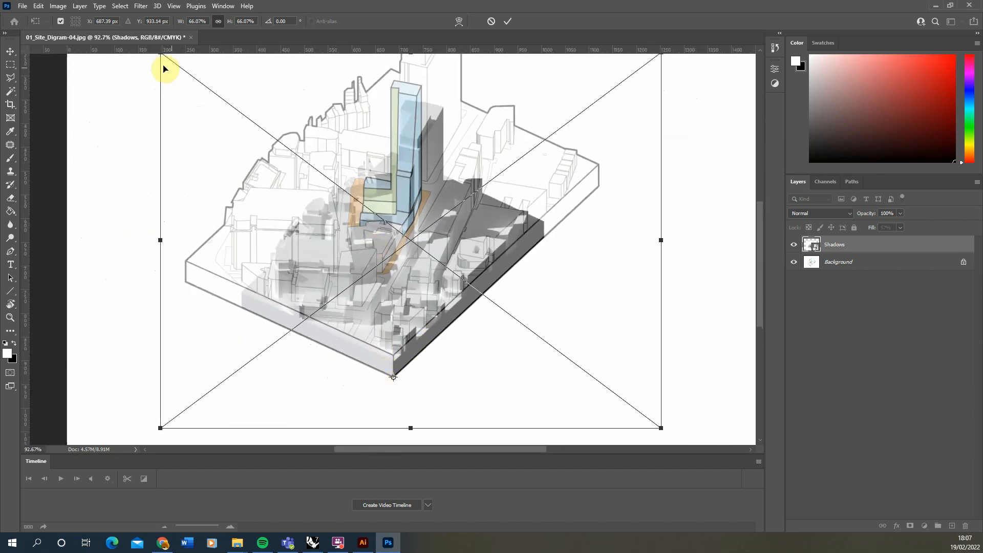
left_click(61, 21)
left_click(60, 21)
left_click_drag(411, 242, 394, 377)
scroll(394, 377, "up", 4, "alt")
scroll(394, 377, "down", 5, "alt")
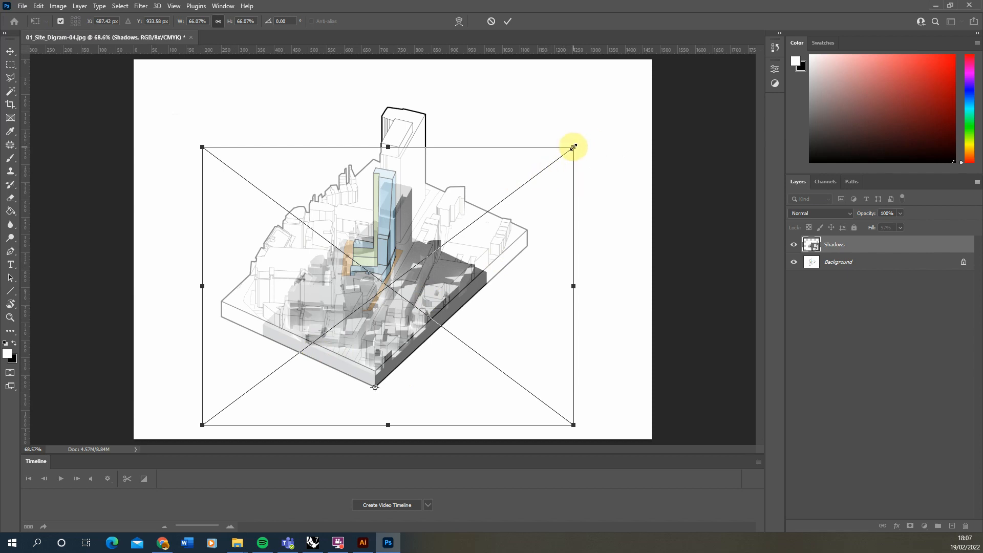
Scale the Shadows layer about the base corner to 90.21%, matching the linework, and apply the transform.
left_click_drag(574, 148, 671, 79)
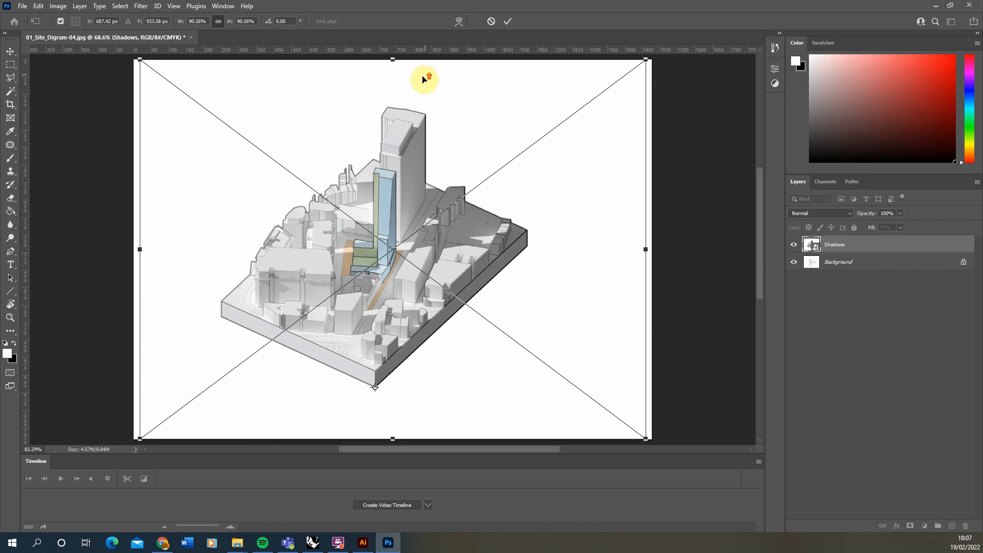
scroll(418, 85, "up", 8, "alt")
scroll(375, 385, "down", 3, "alt")
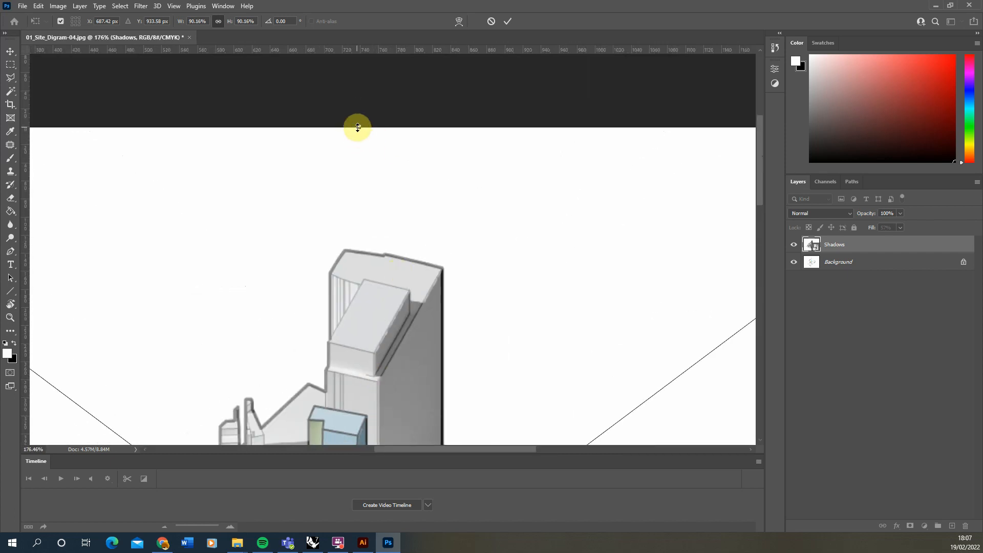
left_click_drag(358, 127, 358, 126)
scroll(358, 125, "down", 7, "alt")
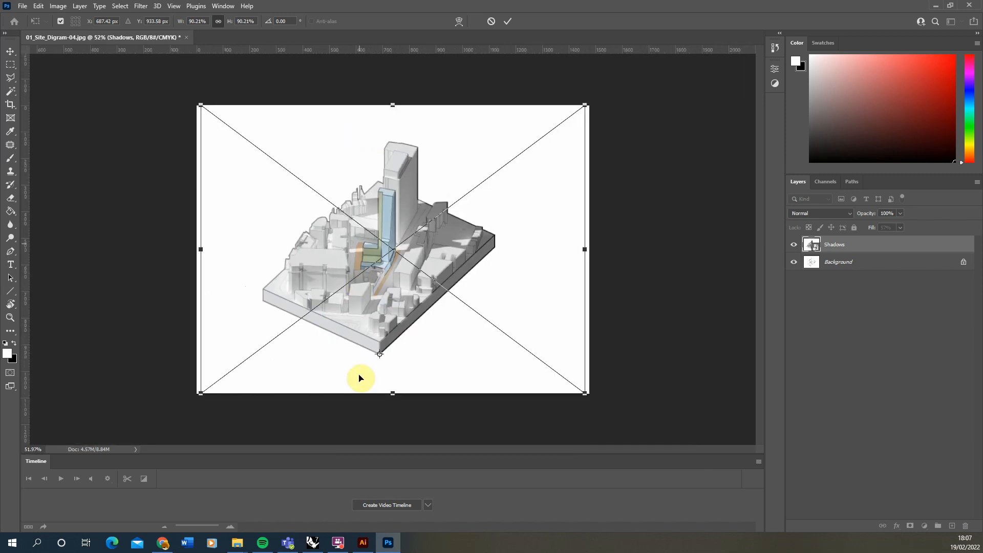
scroll(382, 364, "up", 3, "alt")
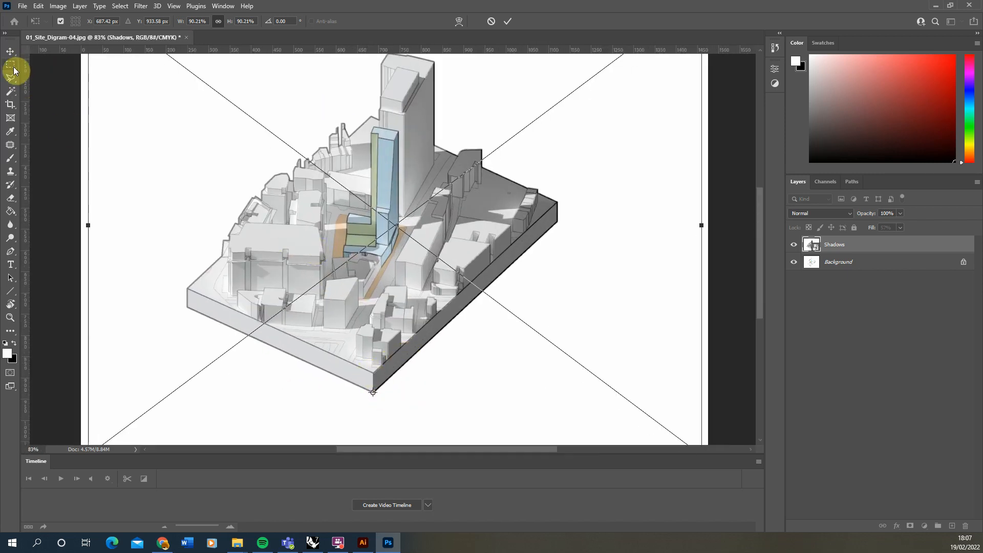
left_click(14, 70)
Set the Shadows layer's blend mode to Multiply and its fill to 49%.
left_click(807, 213)
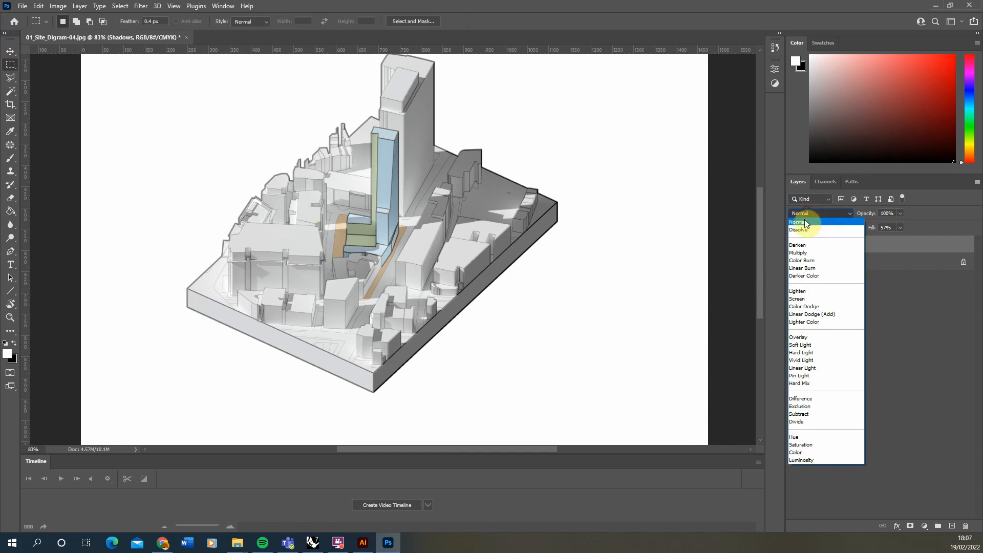
left_click(805, 221)
left_click_drag(902, 240, 977, 245)
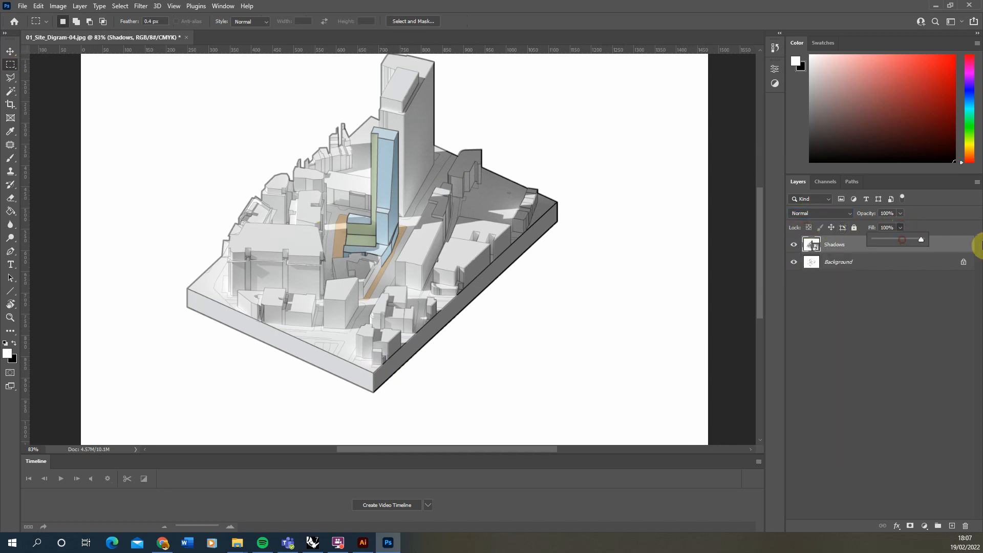
left_click(802, 214)
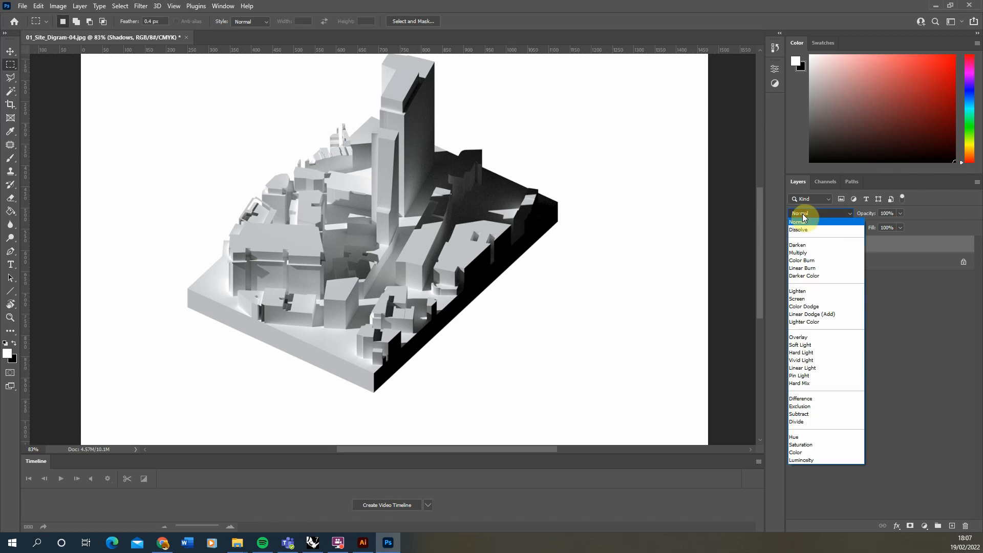
left_click(802, 253)
left_click(900, 227)
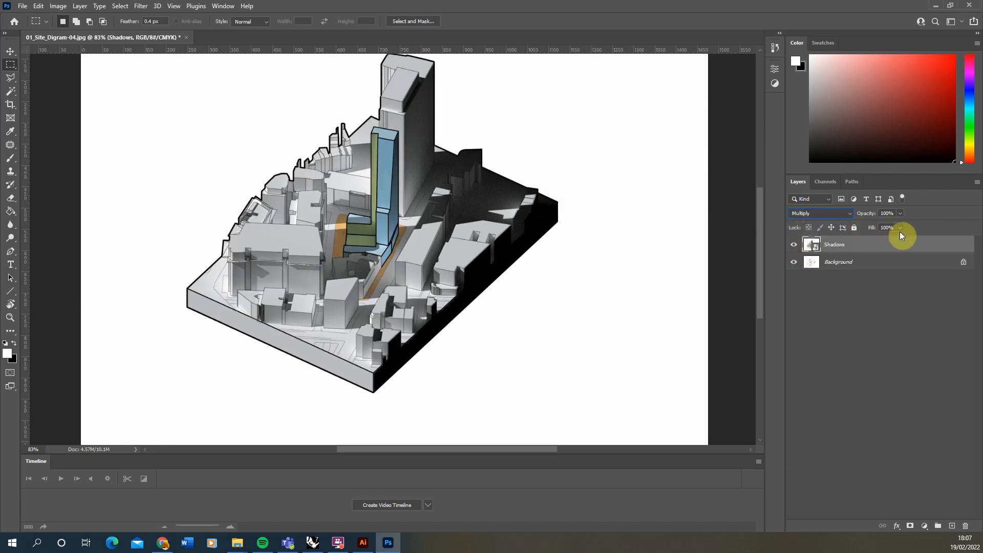
left_click_drag(889, 242, 867, 240)
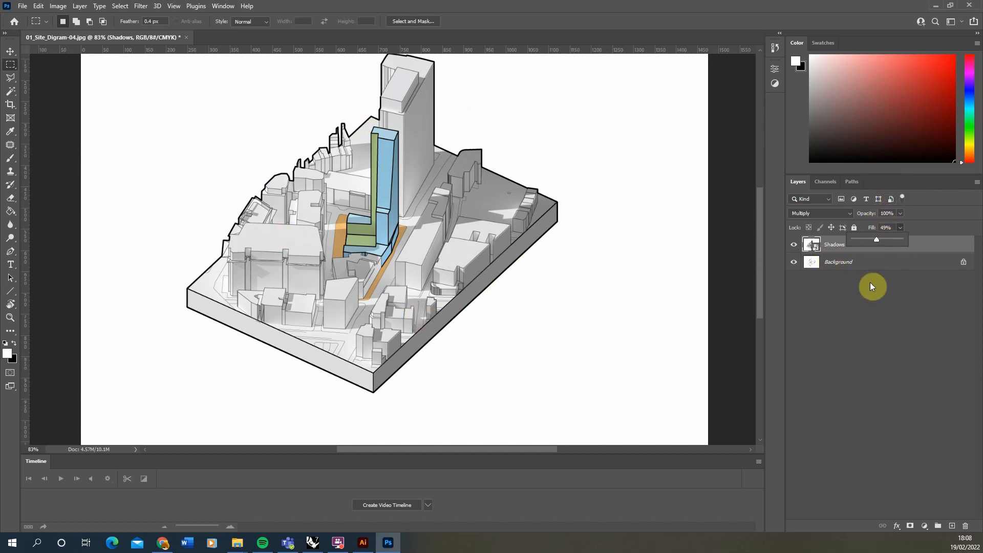
Add a Hue/Saturation adjustment layer above the Shadows layer and clip it to that layer.
left_click(925, 526)
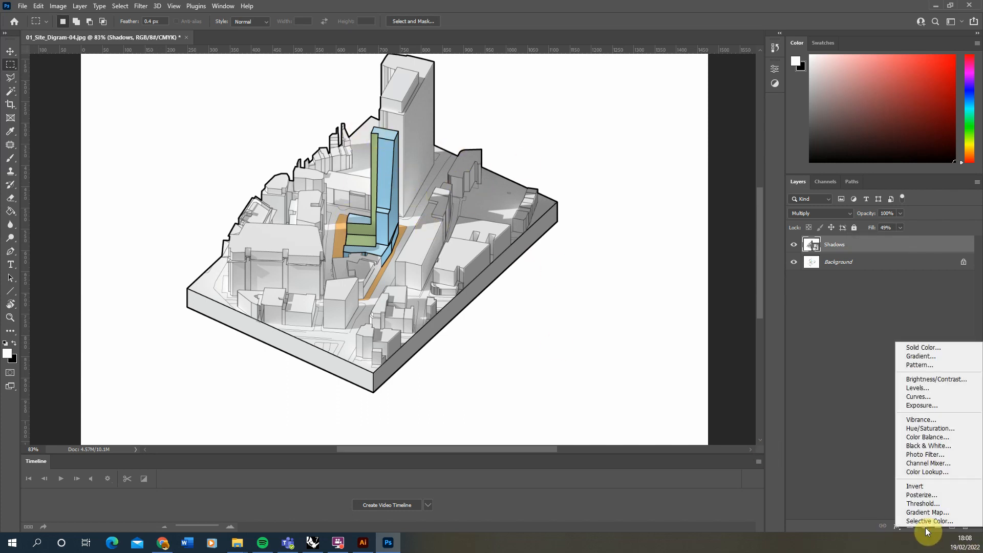
left_click(931, 430)
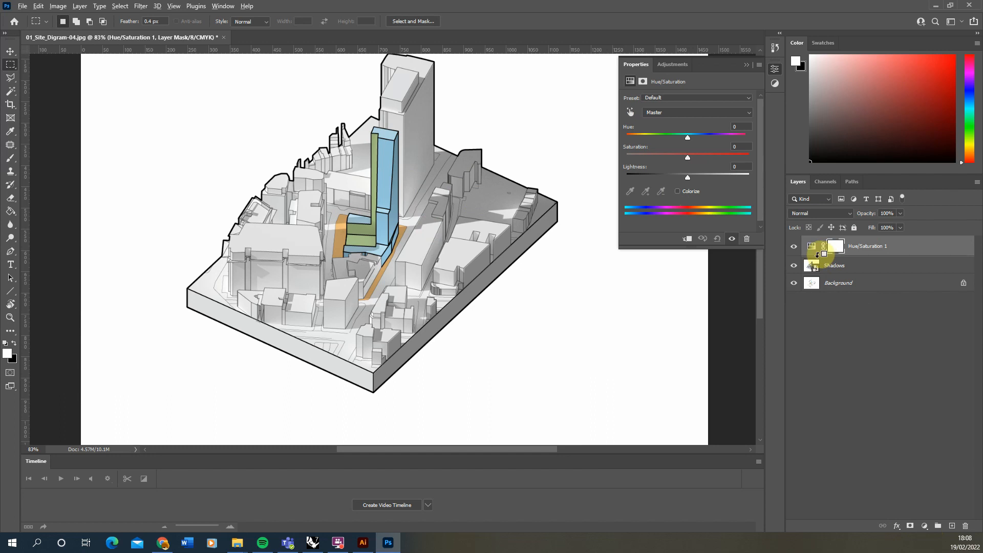
left_click(816, 254, "alt")
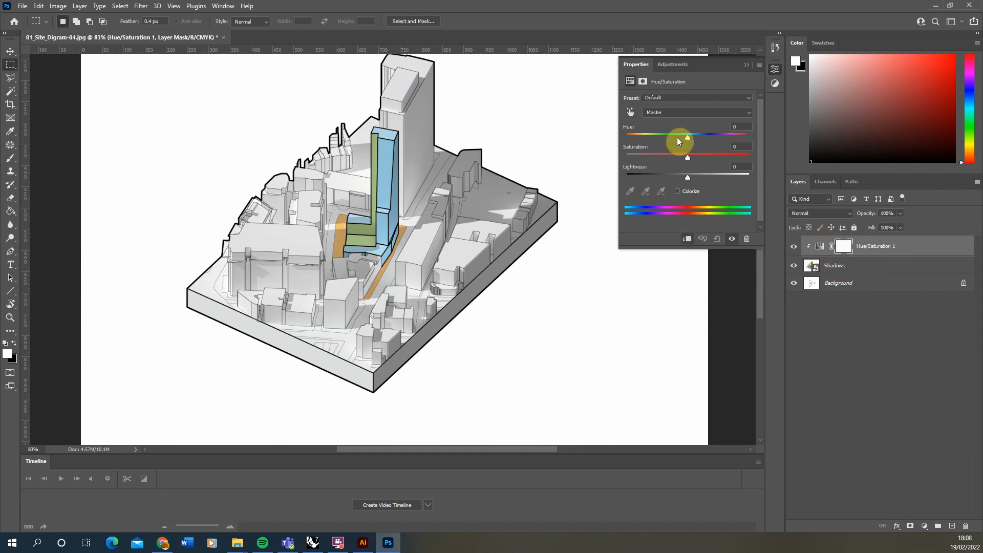
Colorize the shadows with a blue hue, saturation 35 and lightness about +46 in the Hue/Saturation adjustment.
left_click(678, 191)
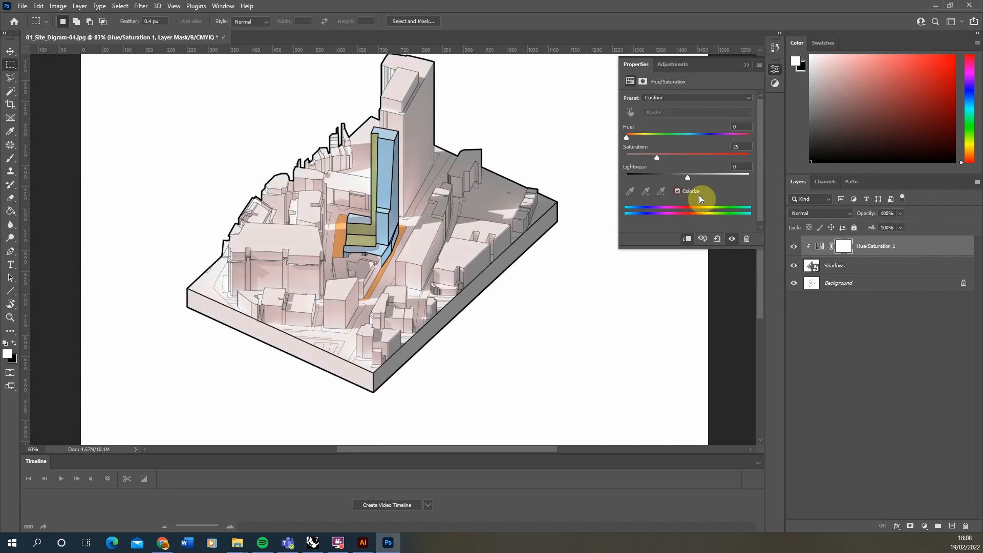
left_click_drag(630, 139, 717, 178)
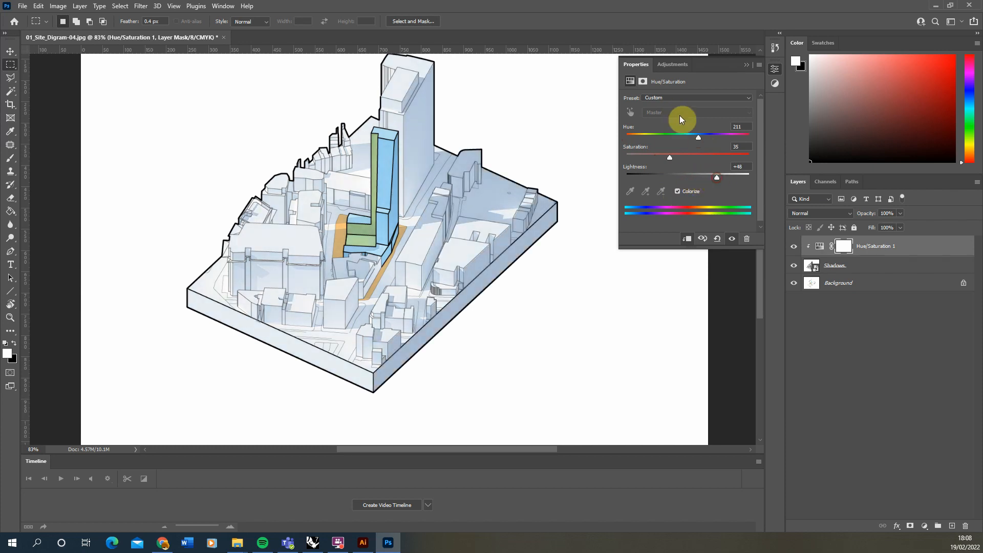
left_click_drag(702, 138, 693, 139)
left_click(746, 65)
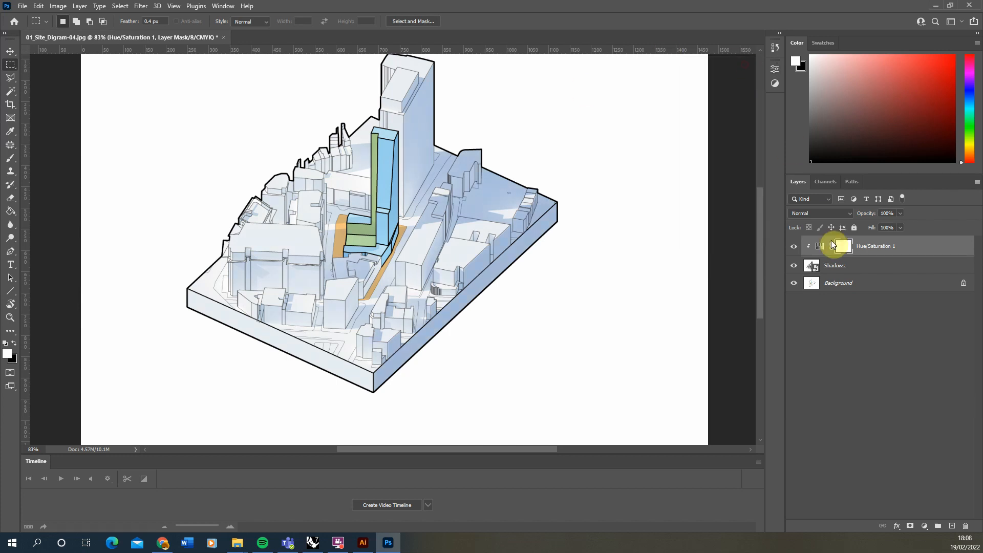
Set the Shadows layer's fill to 45%.
left_click(882, 270)
left_click(899, 227)
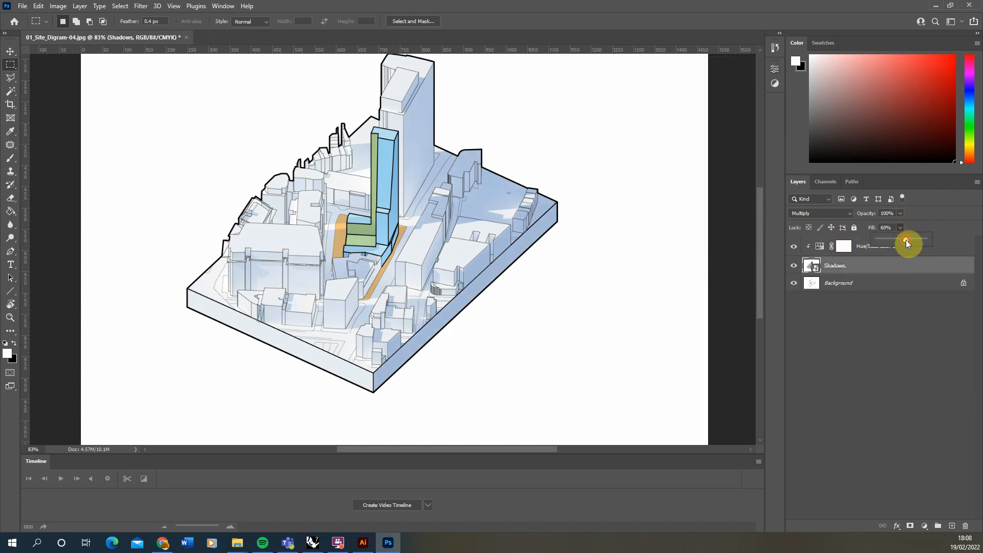
left_click_drag(904, 242, 901, 242)
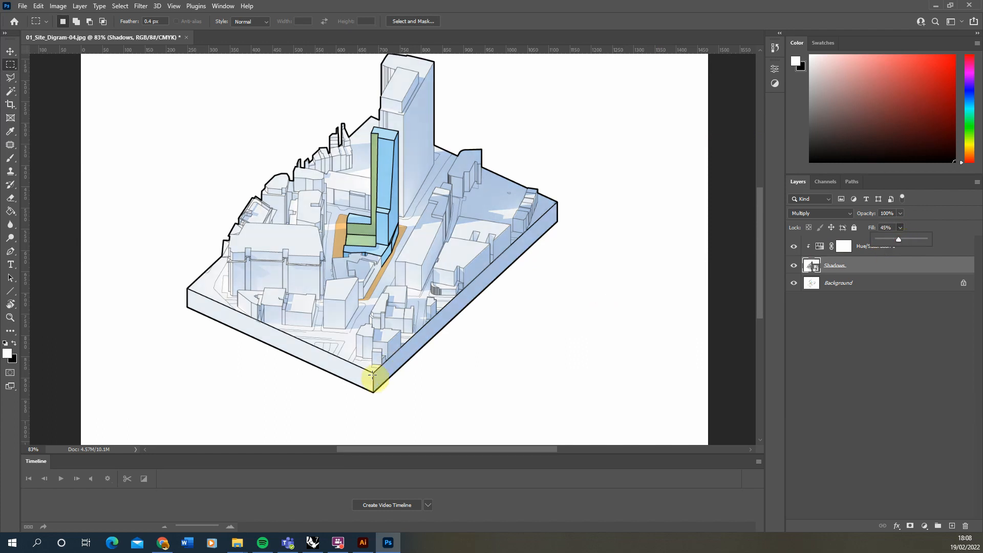
scroll(375, 377, "down", 2, "alt")
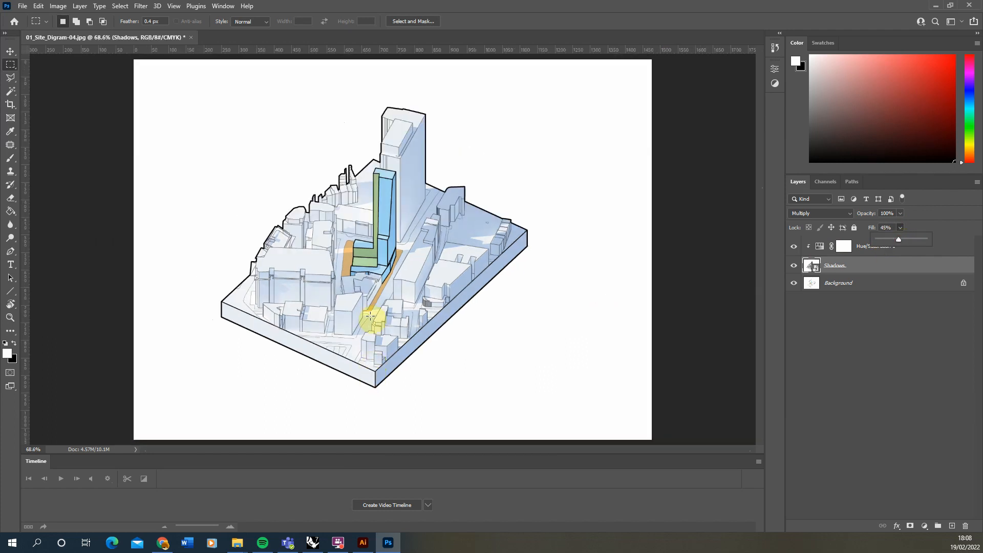